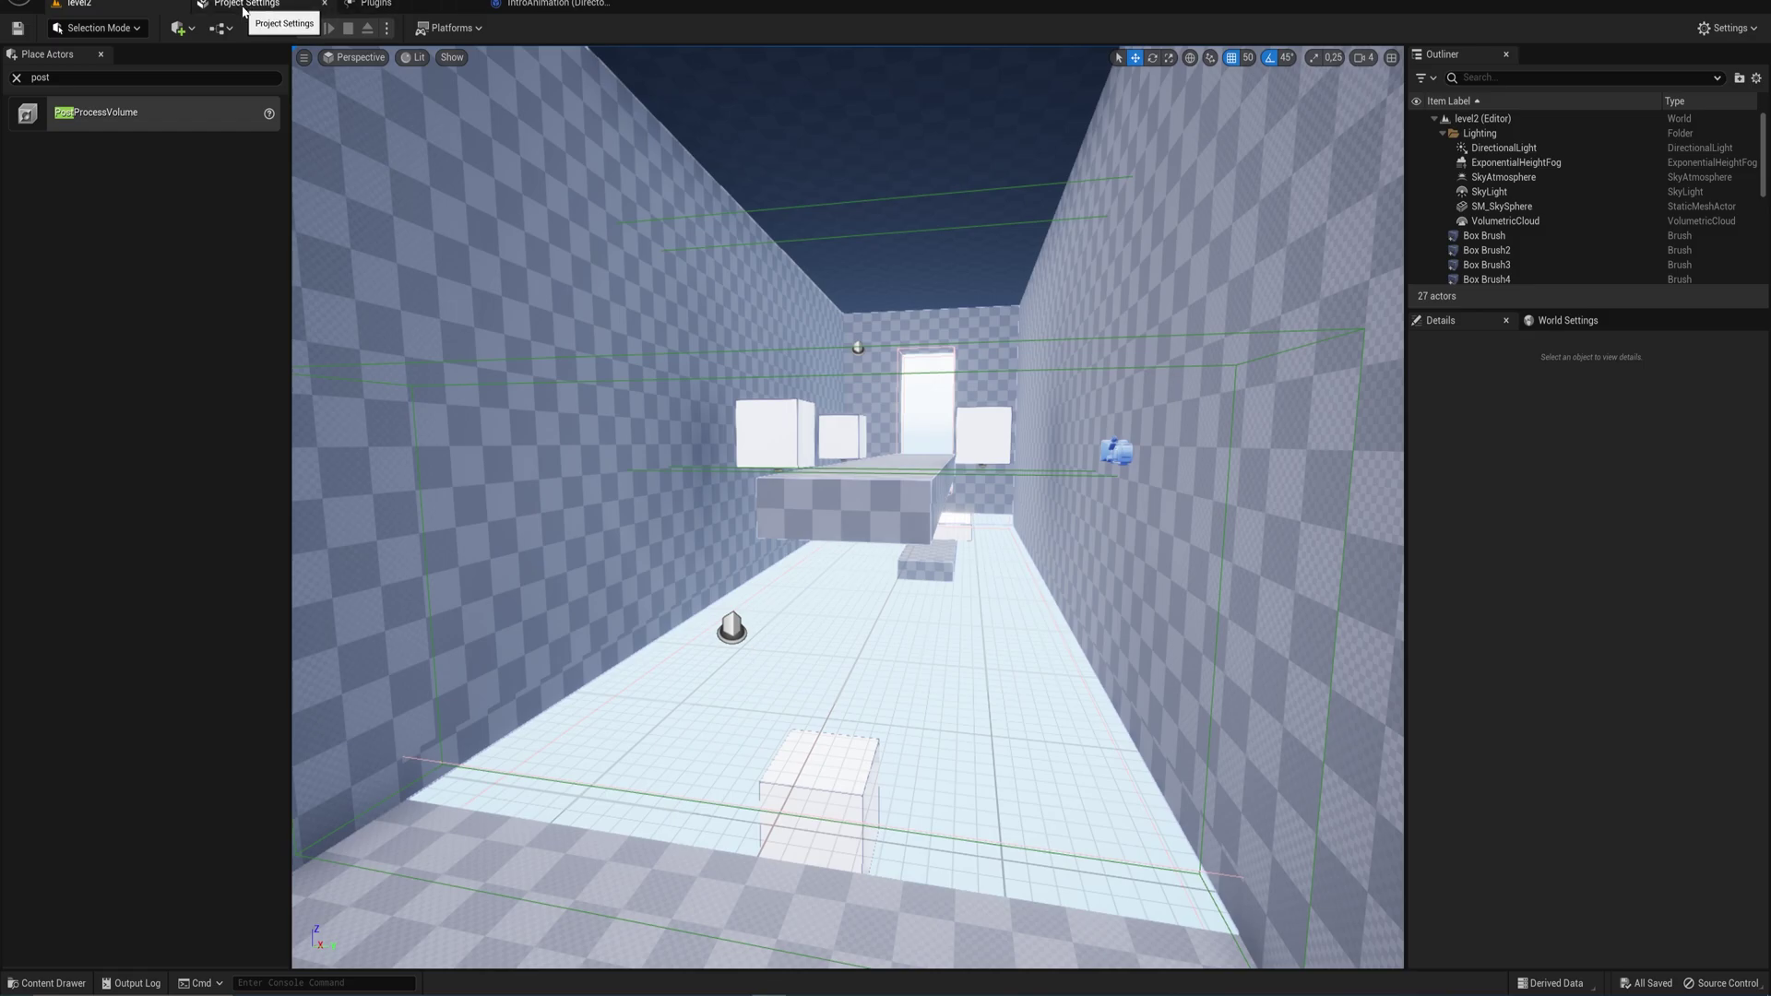
- Find the auto exposure options in the Project Settings and turn off Auto Exposure in the rendering defaults
click(81, 1)
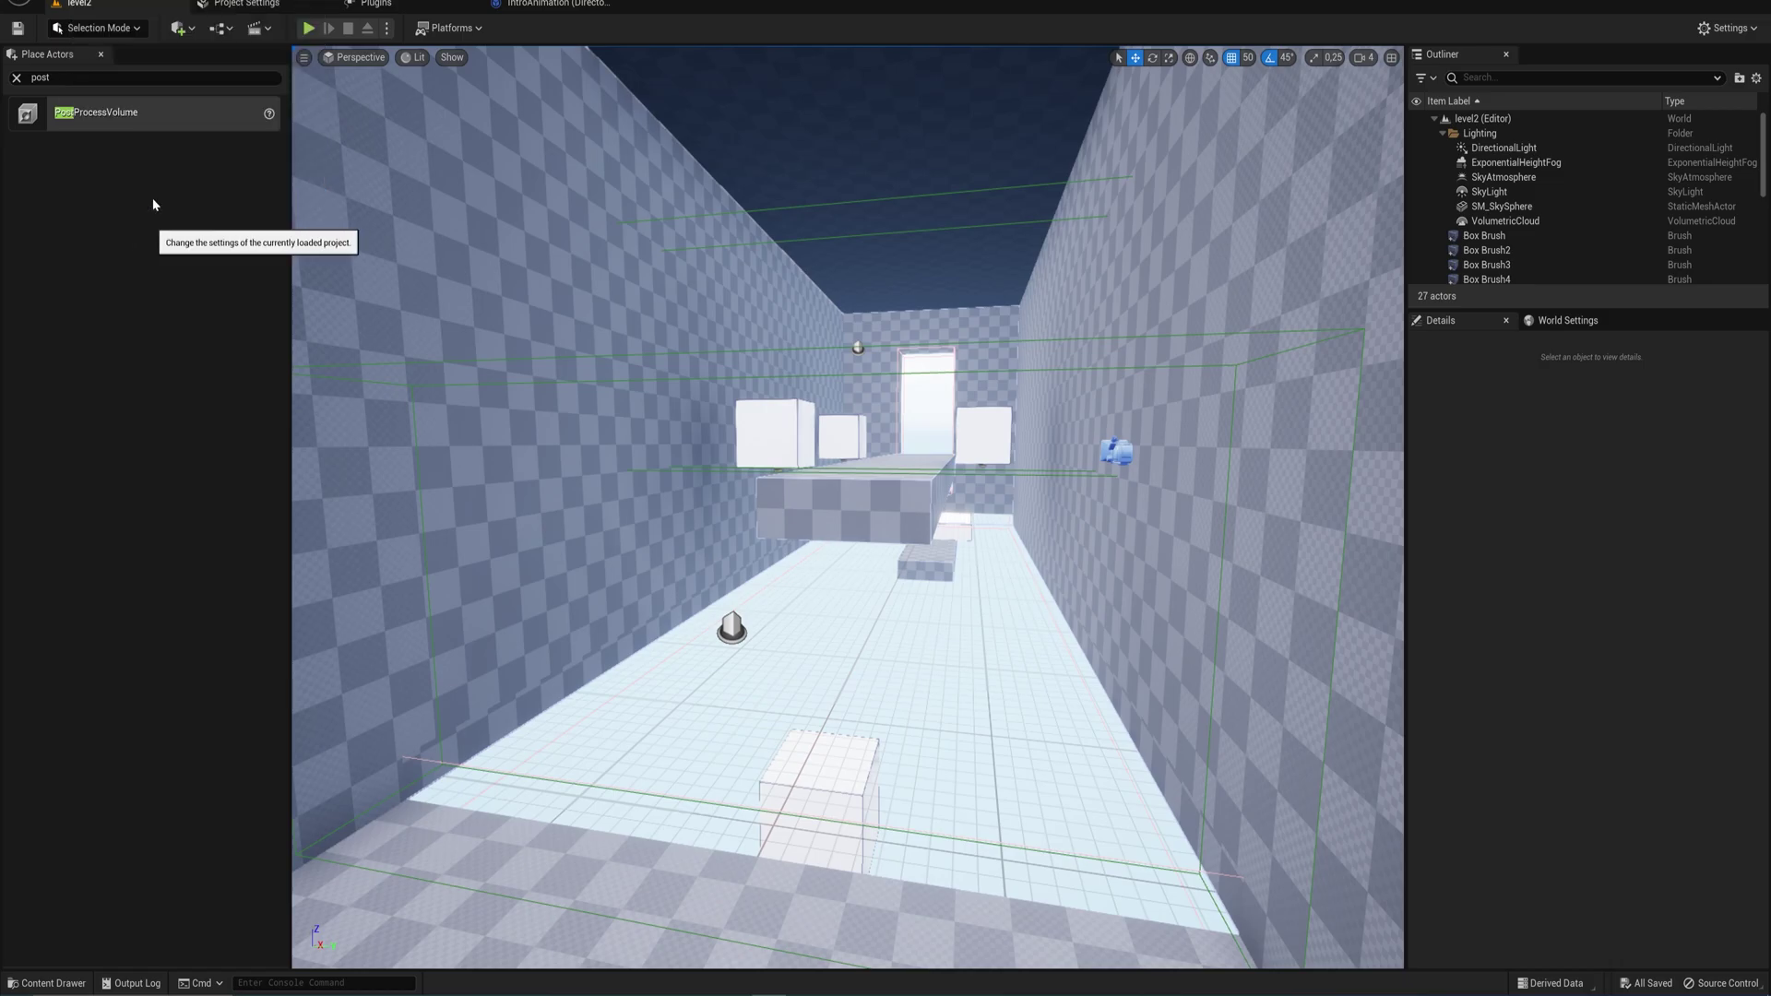
click(153, 197)
text(auto ex)
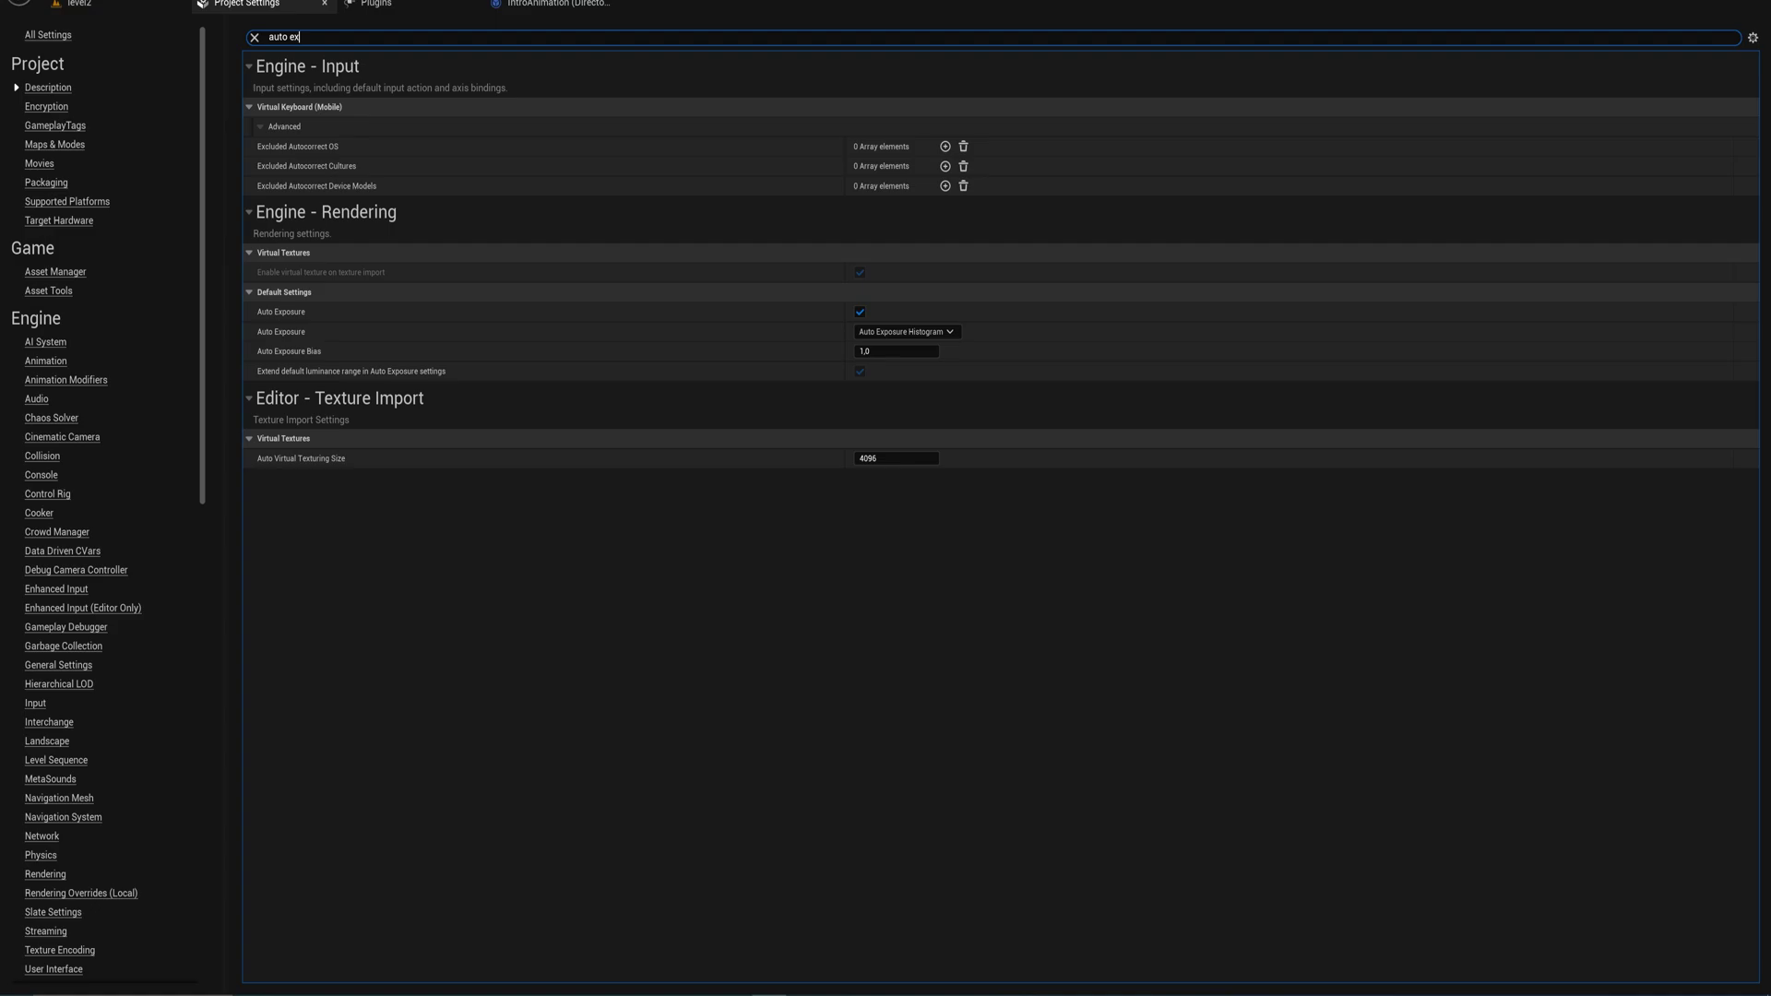
click(860, 312)
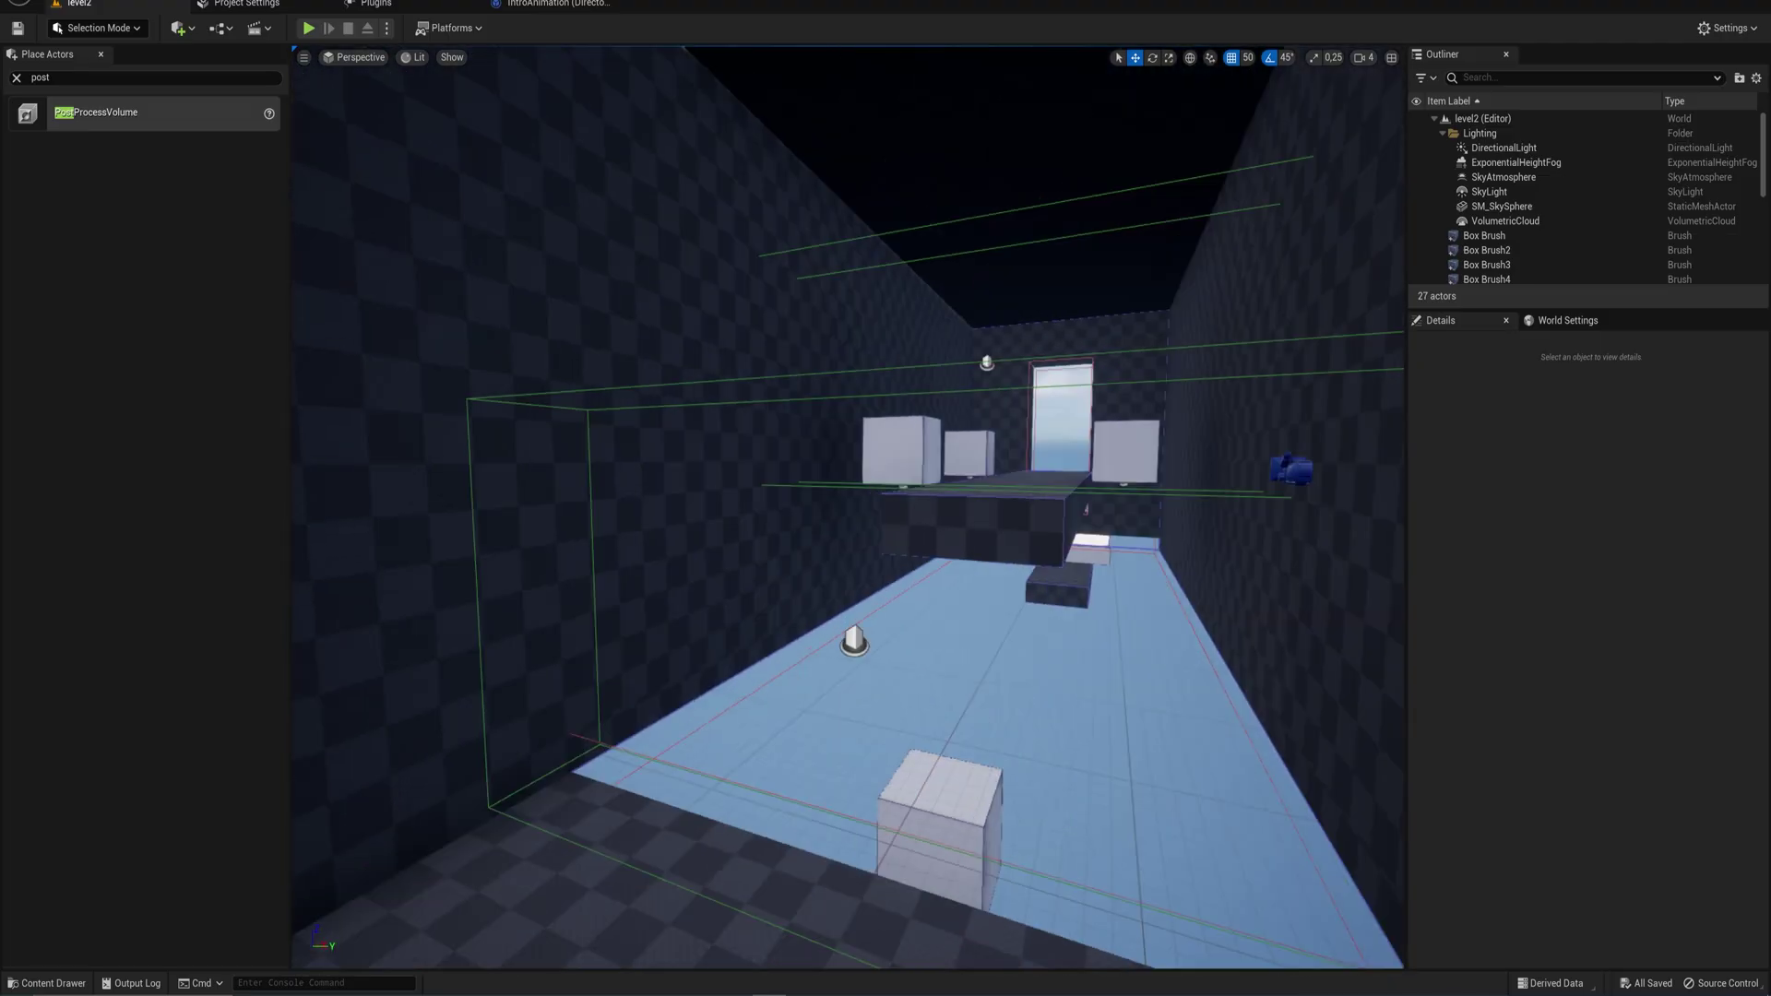
- Clear the "post" search among the placeable actors and show the Lights category instead
right_drag(849, 507, 775, 516)
right_drag(967, 615, 967, 615)
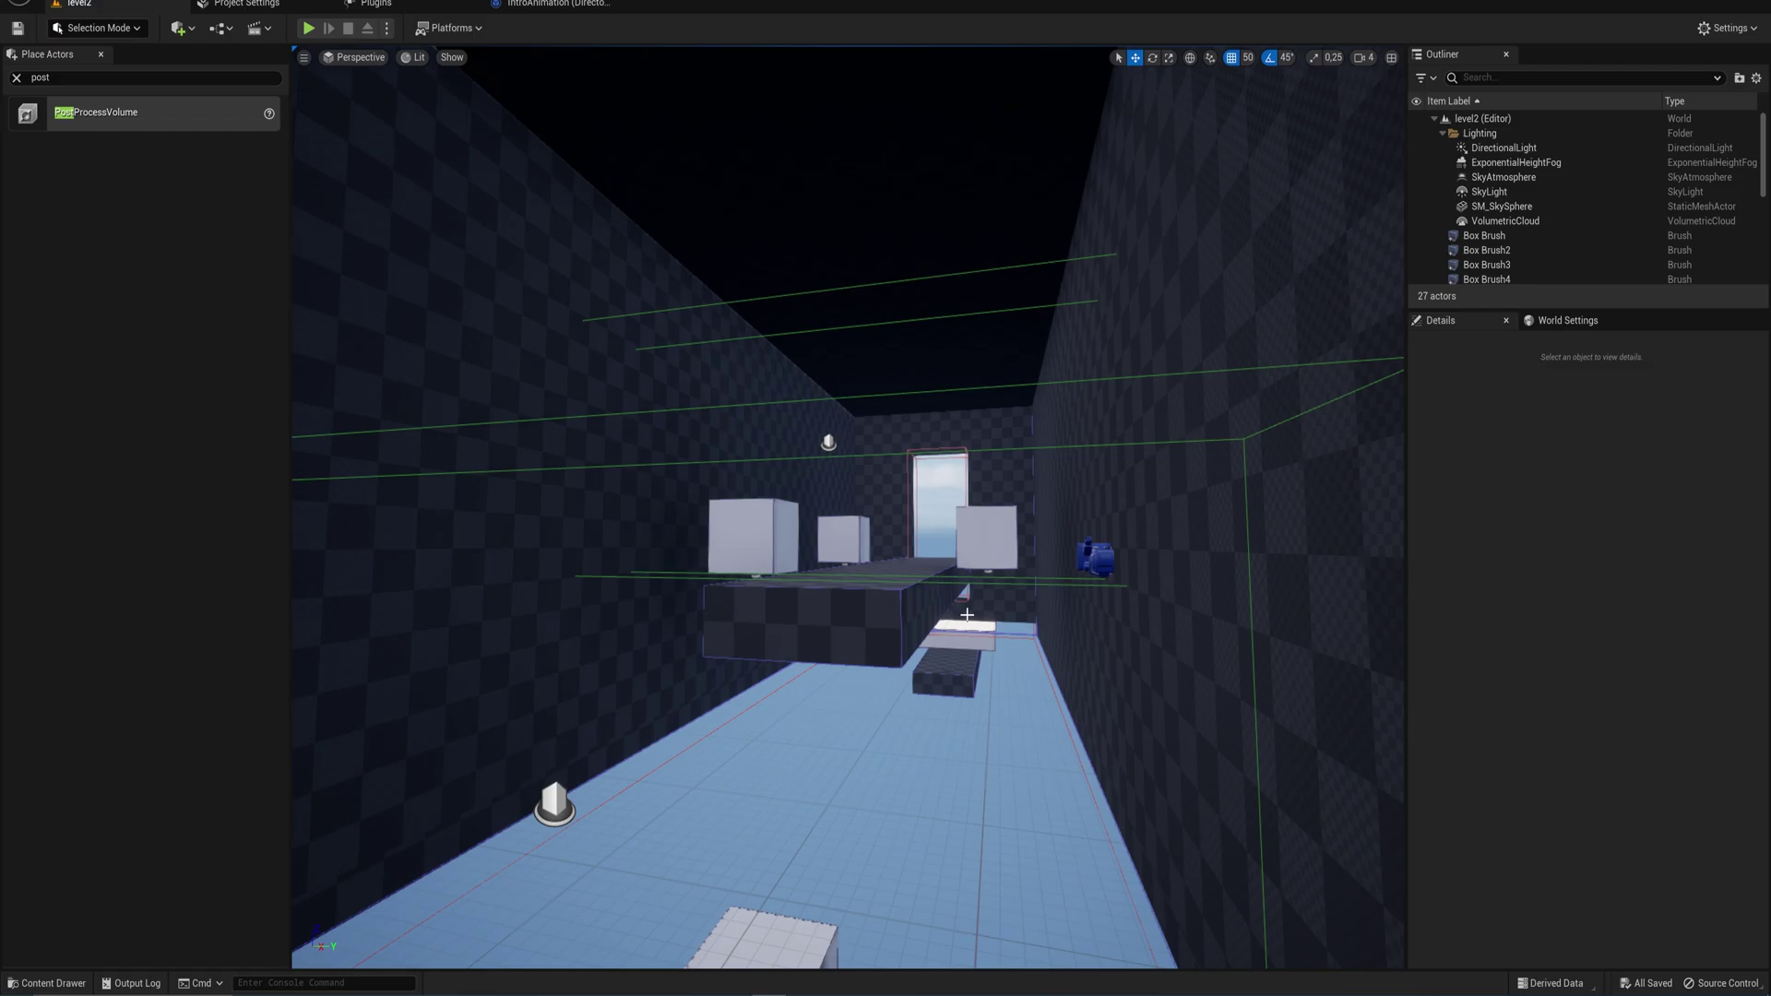
right_drag(947, 622, 946, 621)
right_drag(466, 199, 467, 200)
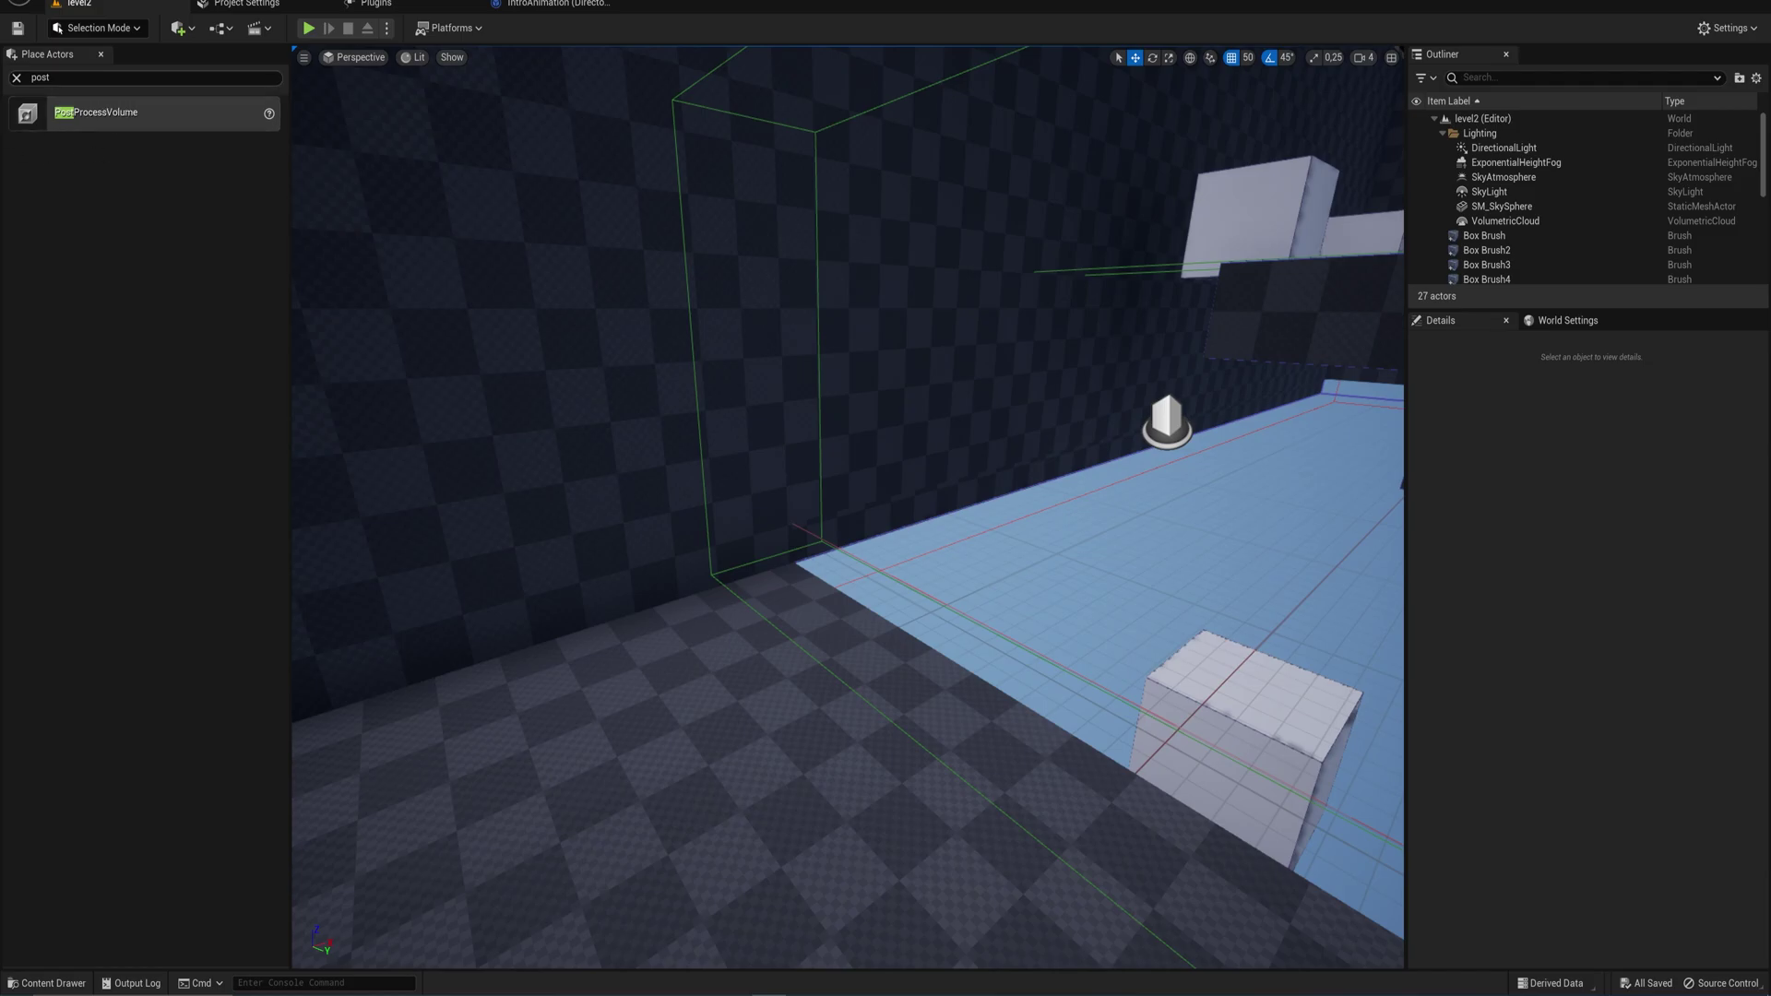
click(17, 77)
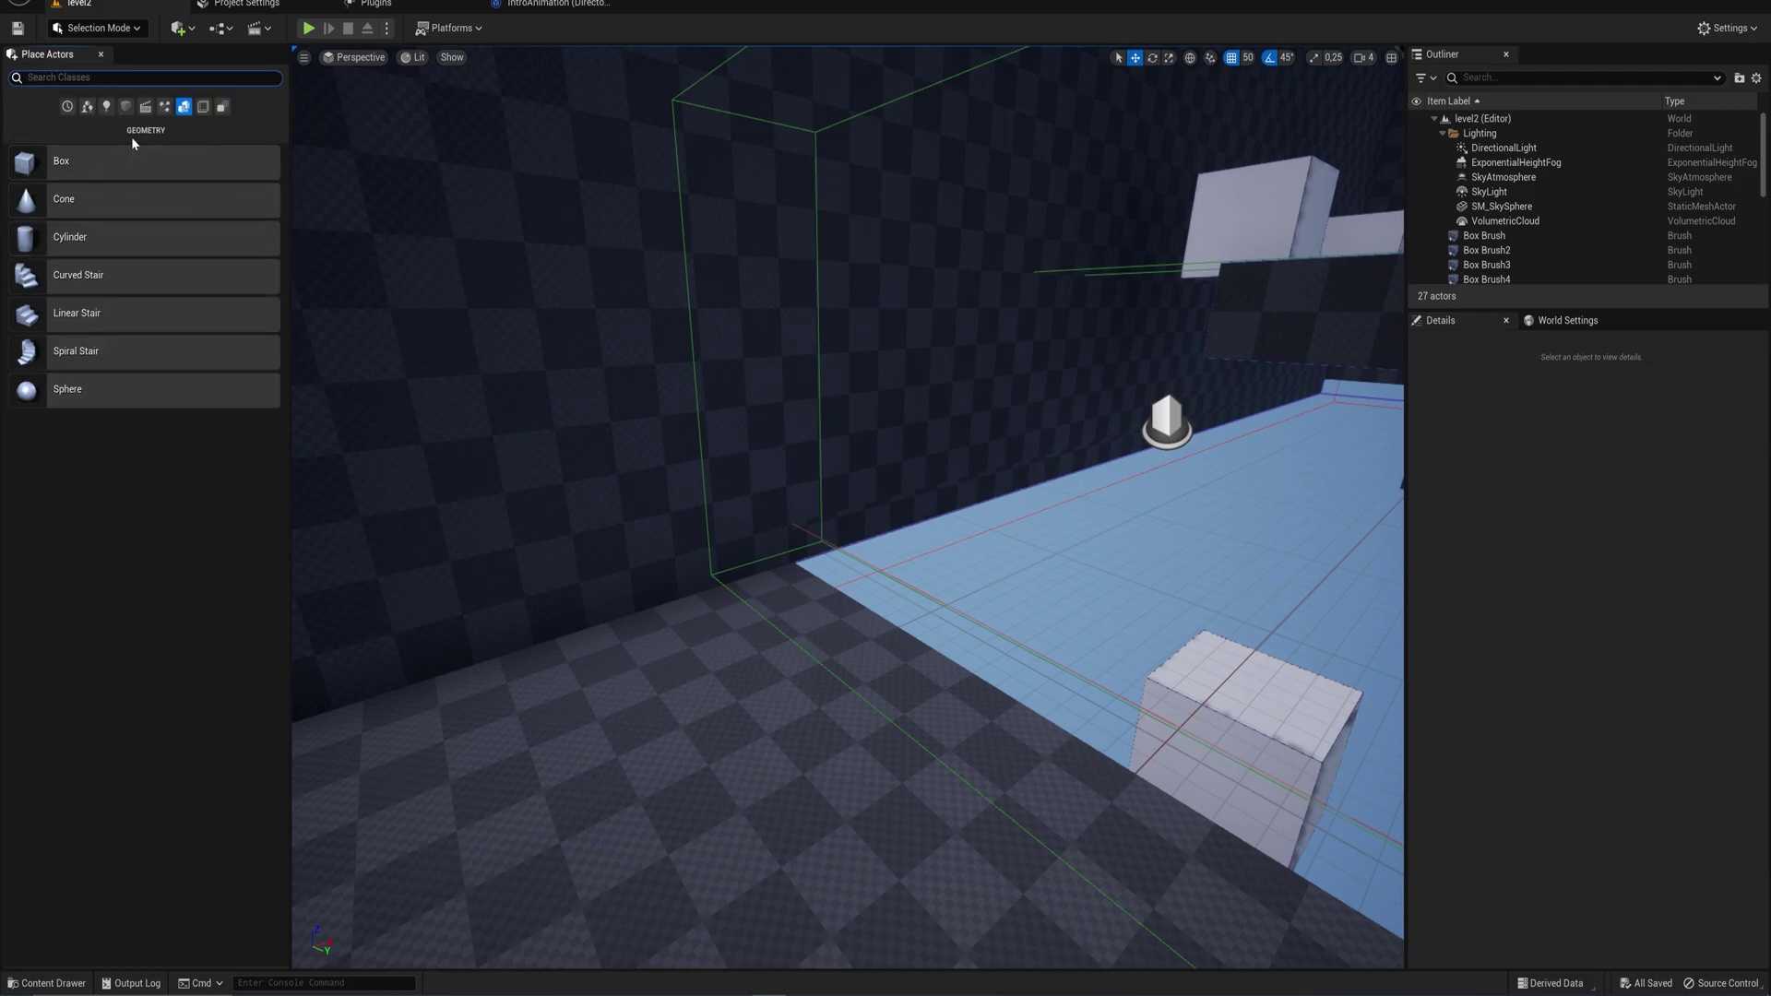
click(106, 107)
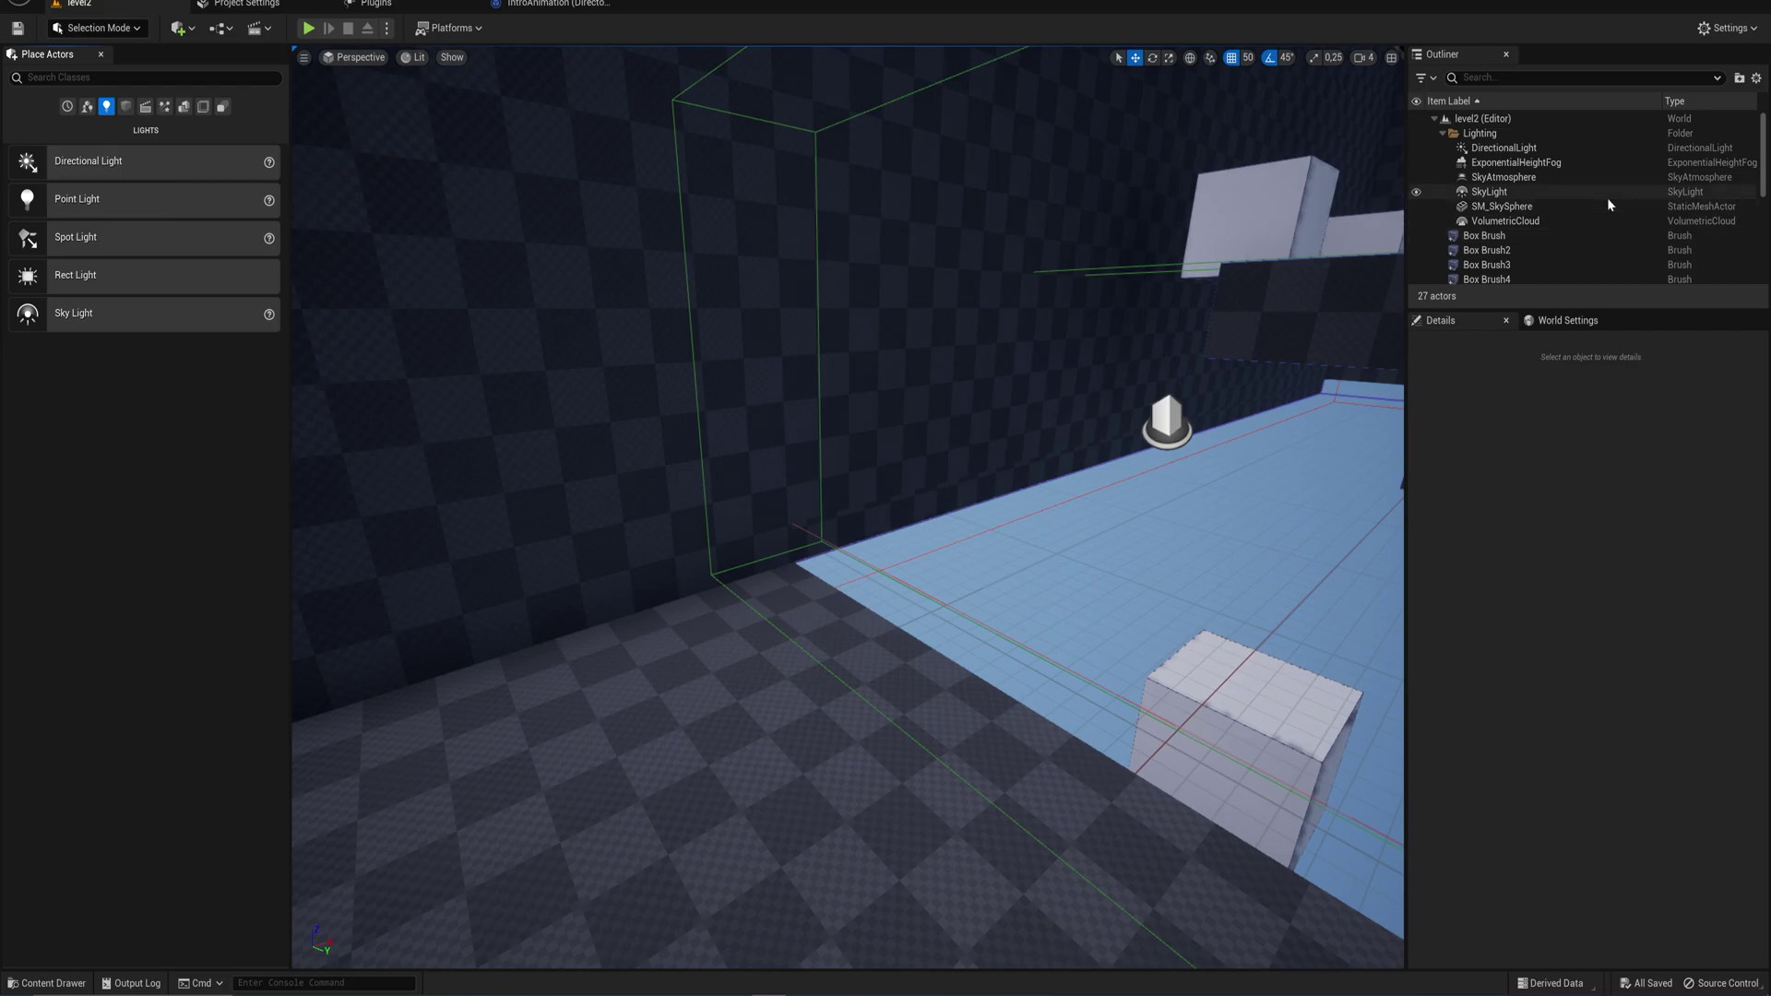
- Select the DirectionalLight and rotate it to about 307.3° in Y and 41.2° in Z, checking the building from outside
click(1494, 150)
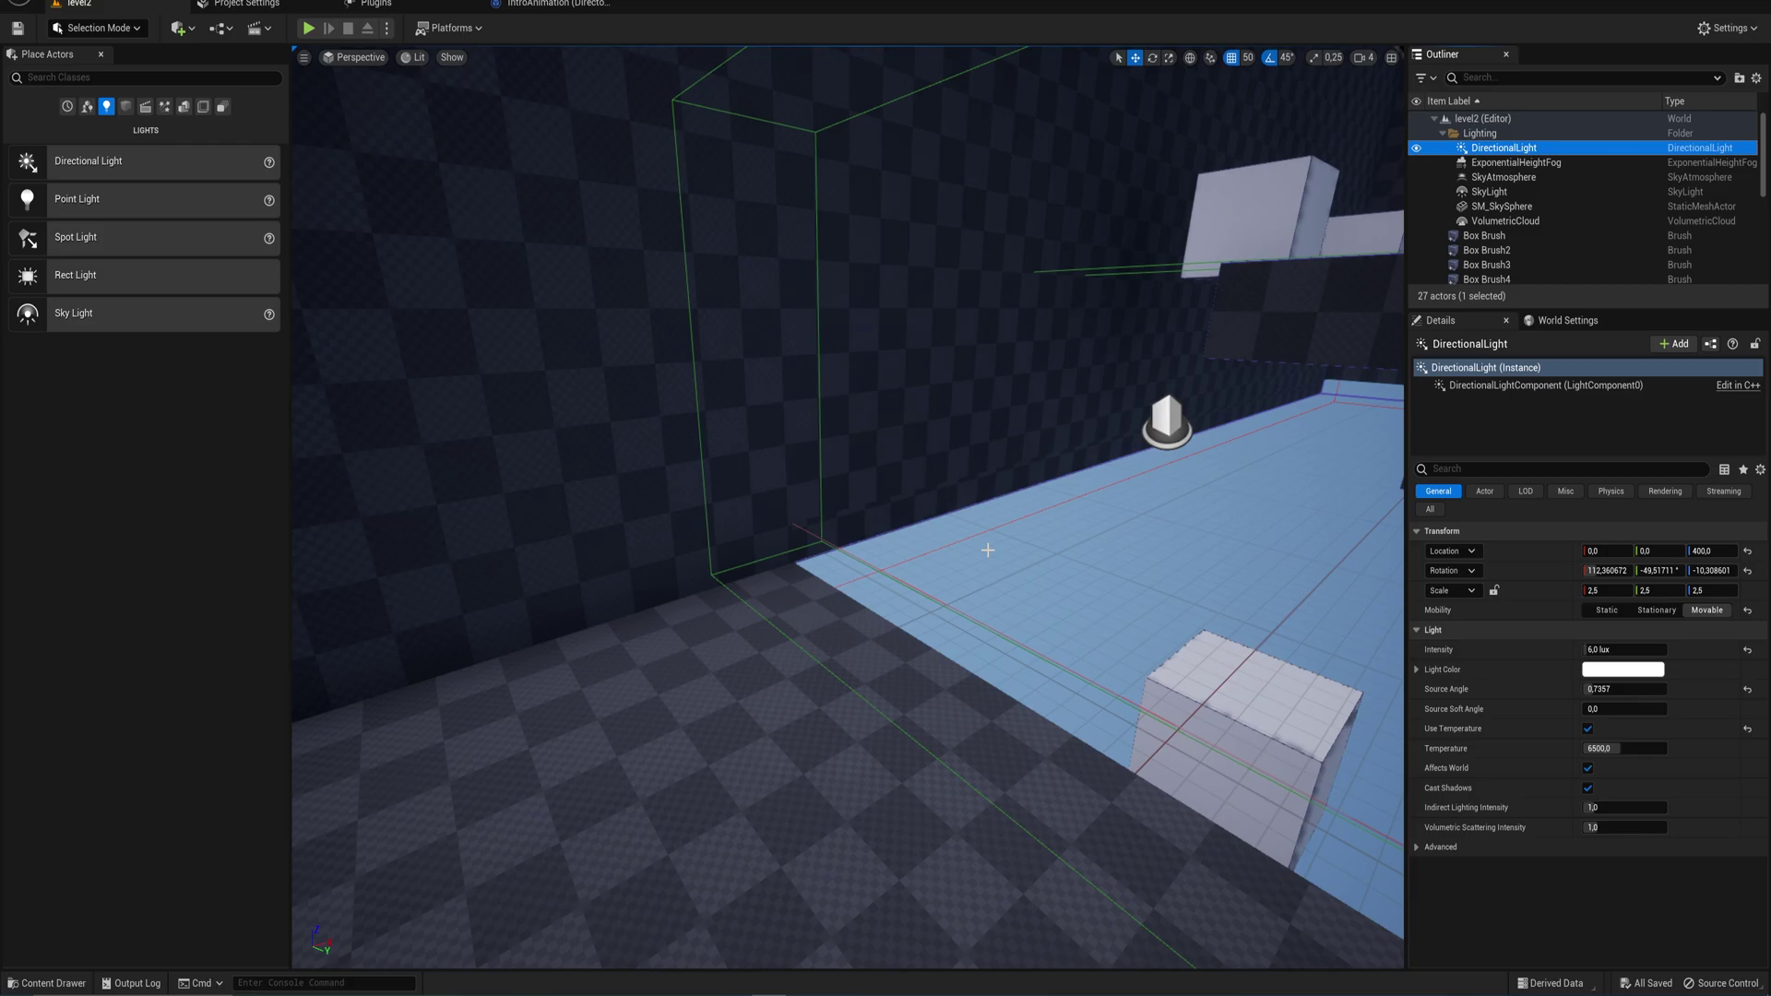
right_drag(1102, 545, 683, 503)
key(w)
key(w)
key(s)
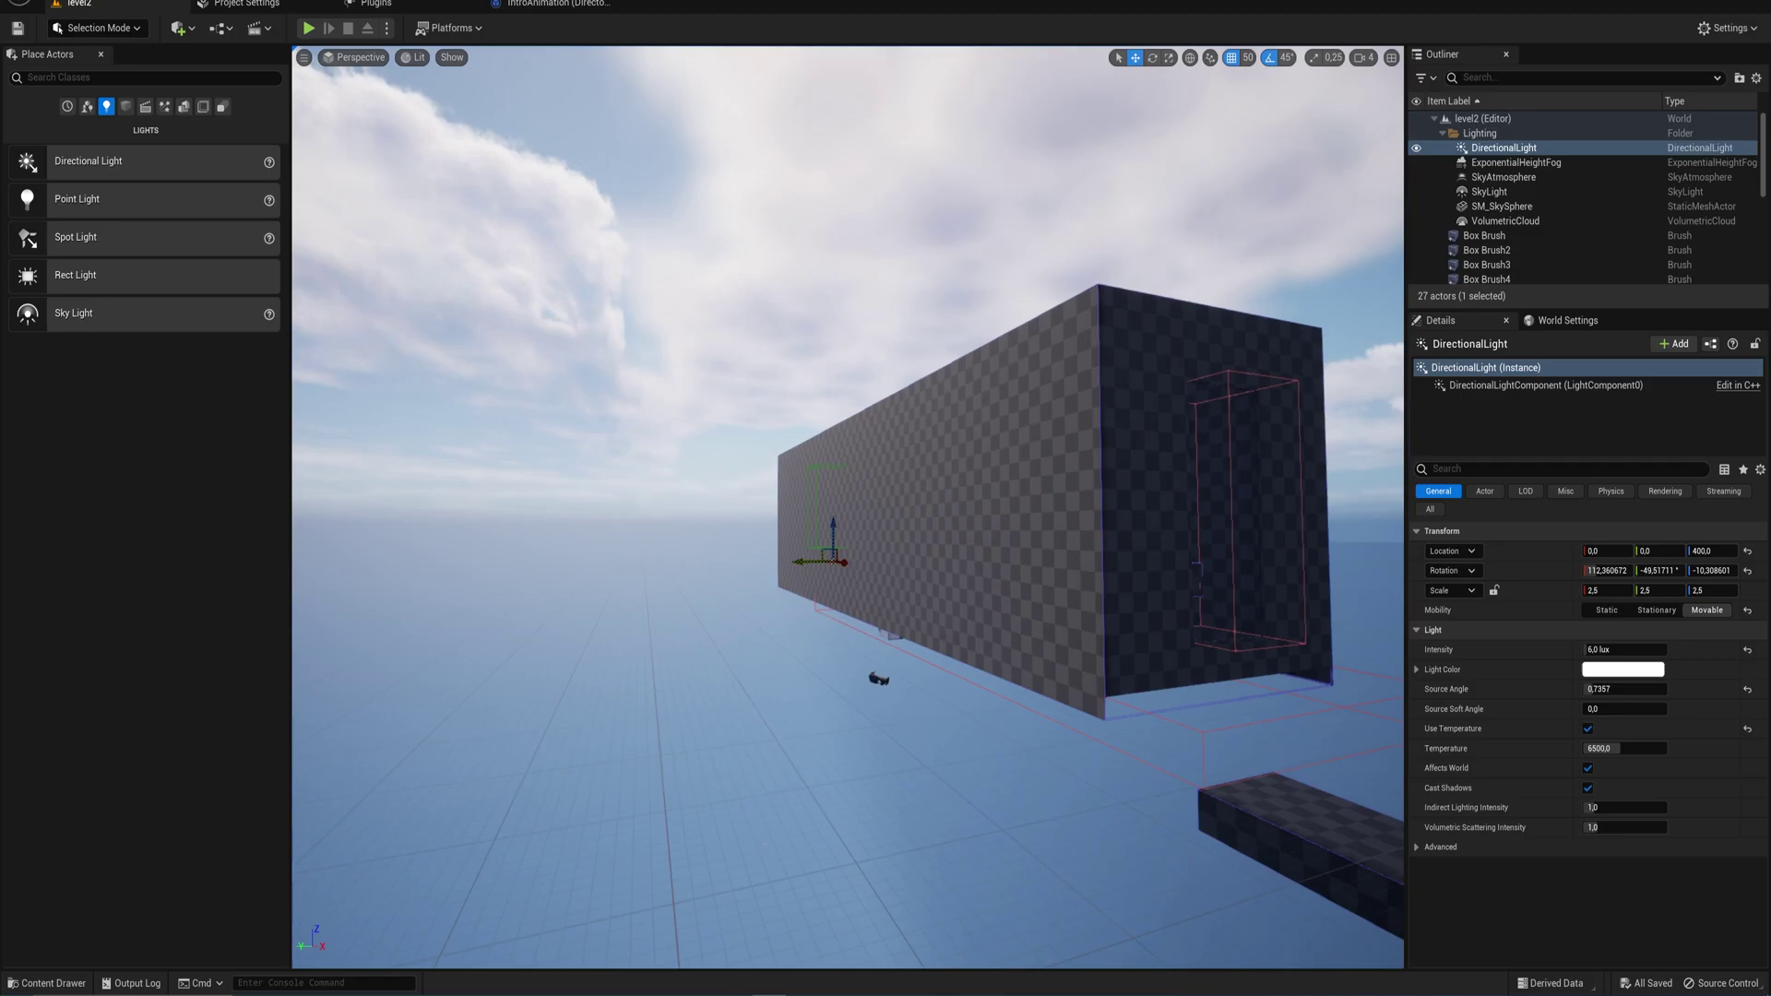
right_drag(951, 521, 978, 522)
right_drag(726, 407, 578, 318)
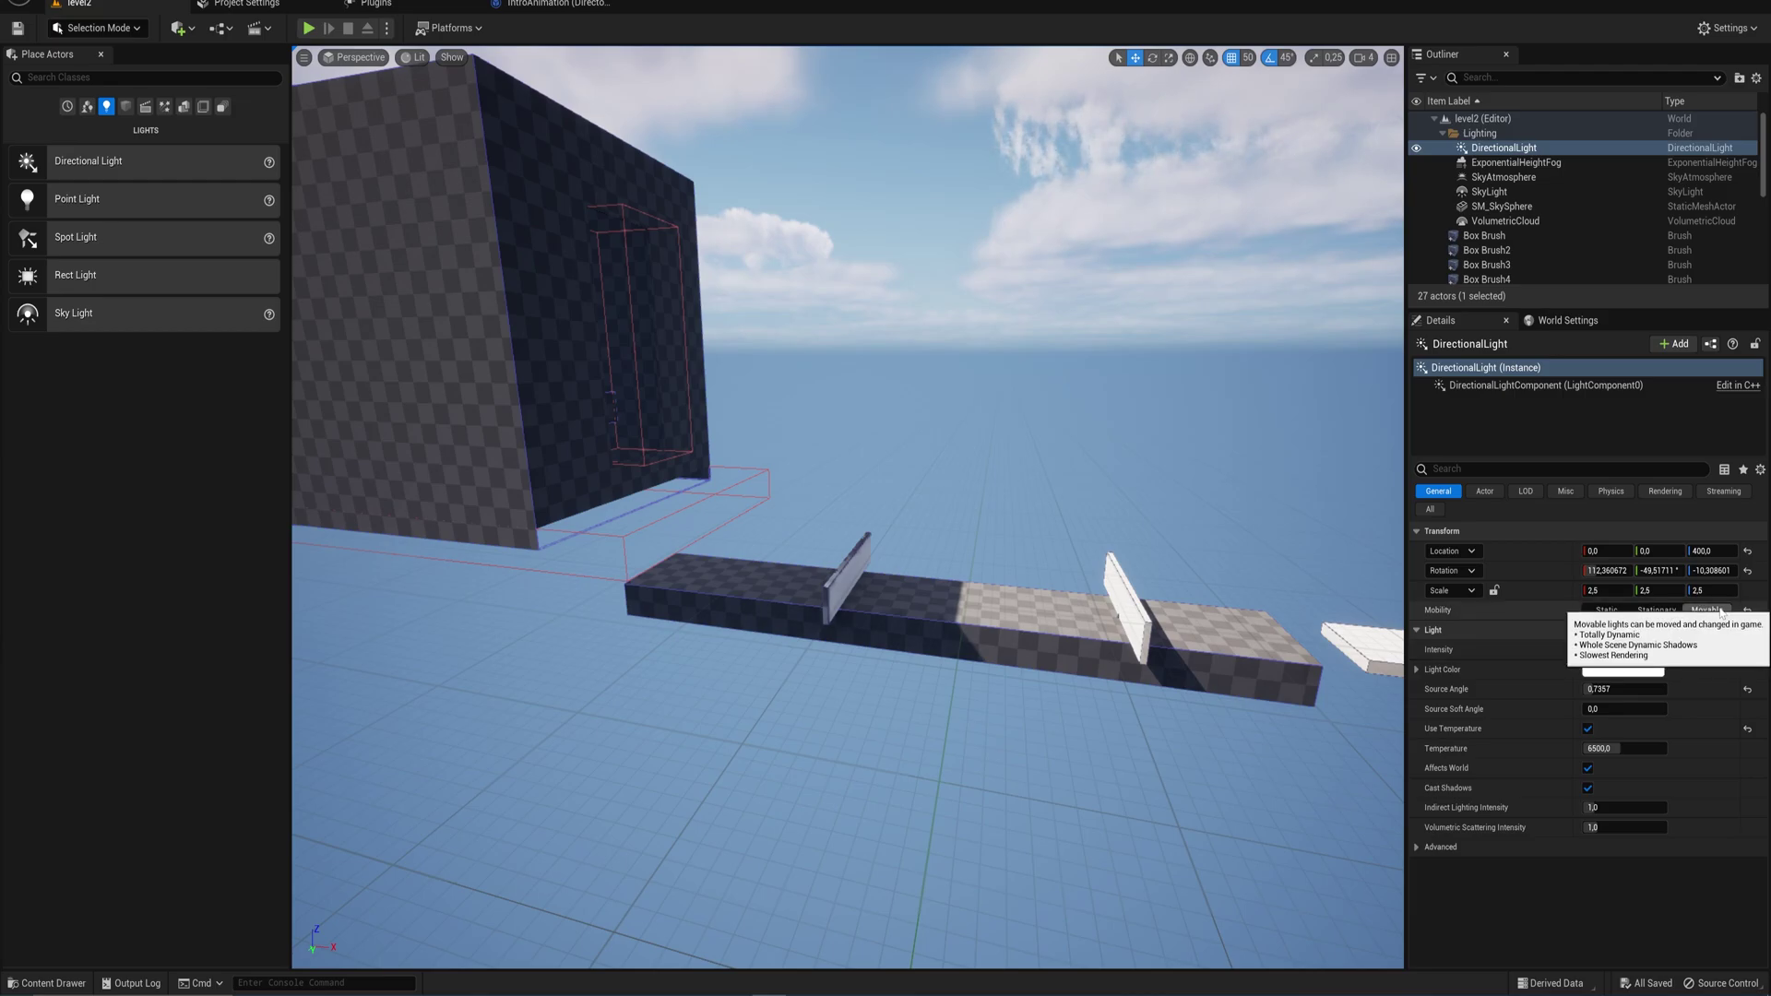
drag(1716, 569, 1767, 570)
right_drag(849, 508, 812, 484)
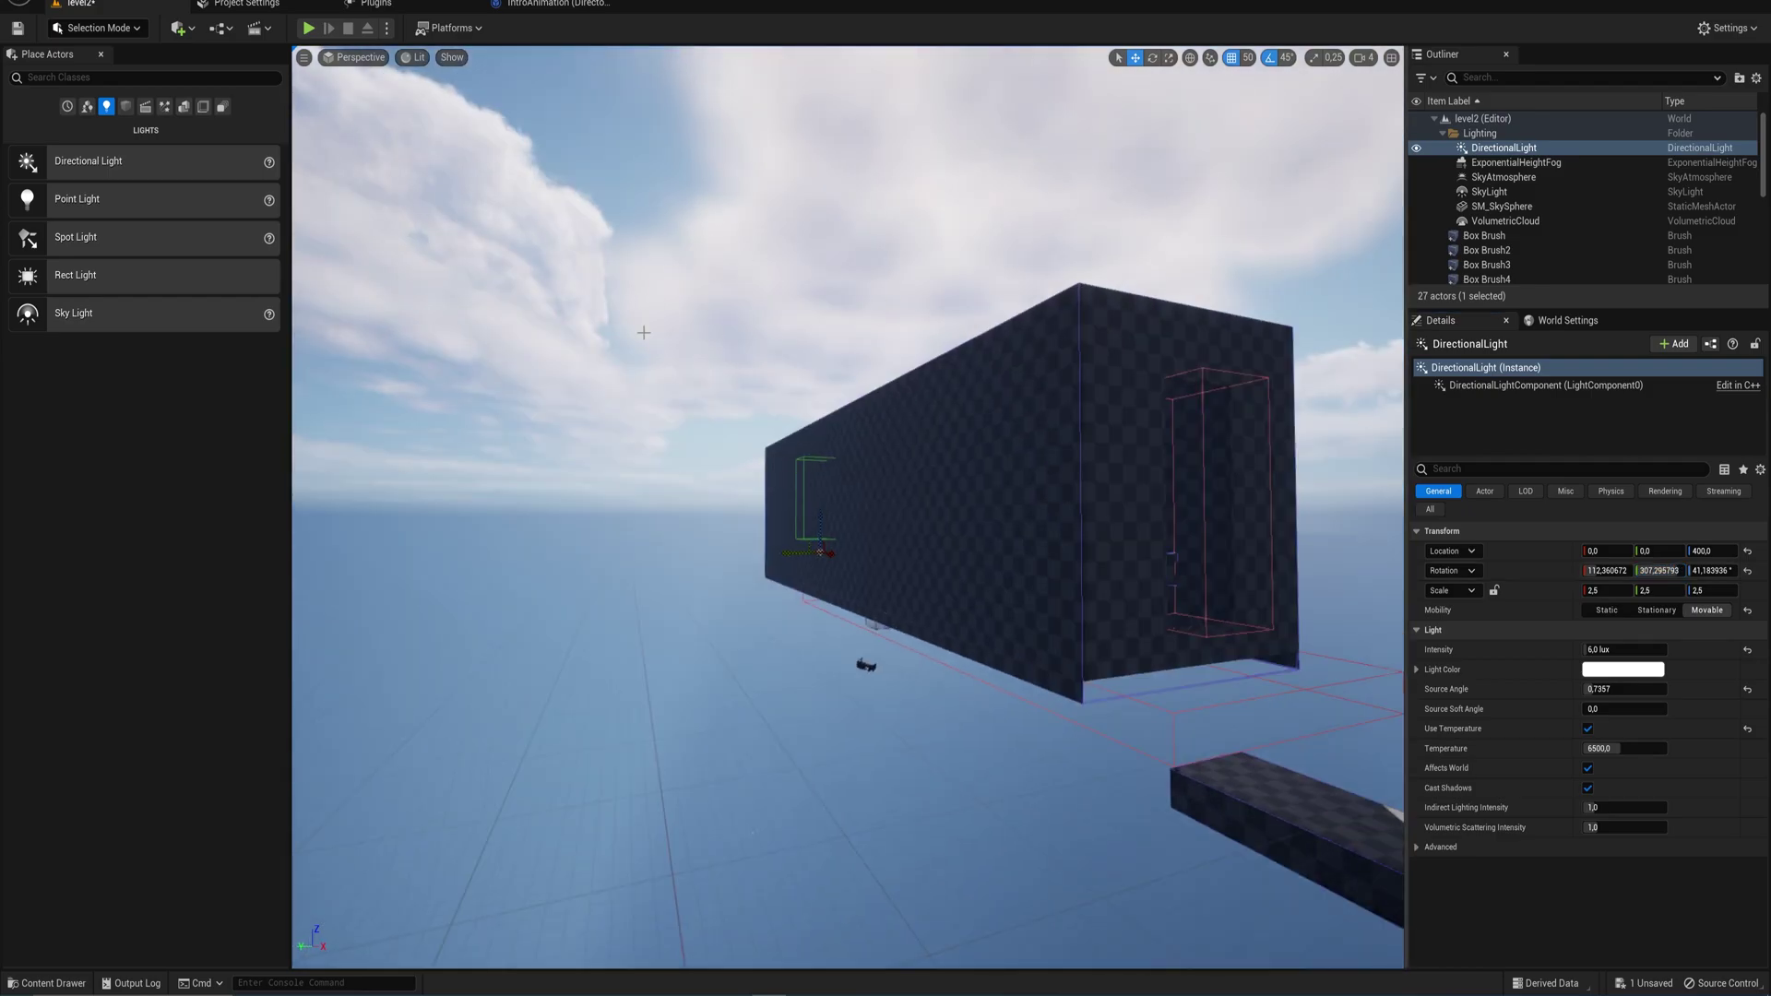
- Rotate the DirectionalLight to about 309.3° in X, 186.9° in Y and 198.6° in Z for a warm, low sun
right_drag(951, 237, 895, 170)
right_drag(822, 559, 818, 539)
drag(1605, 571, 1658, 570)
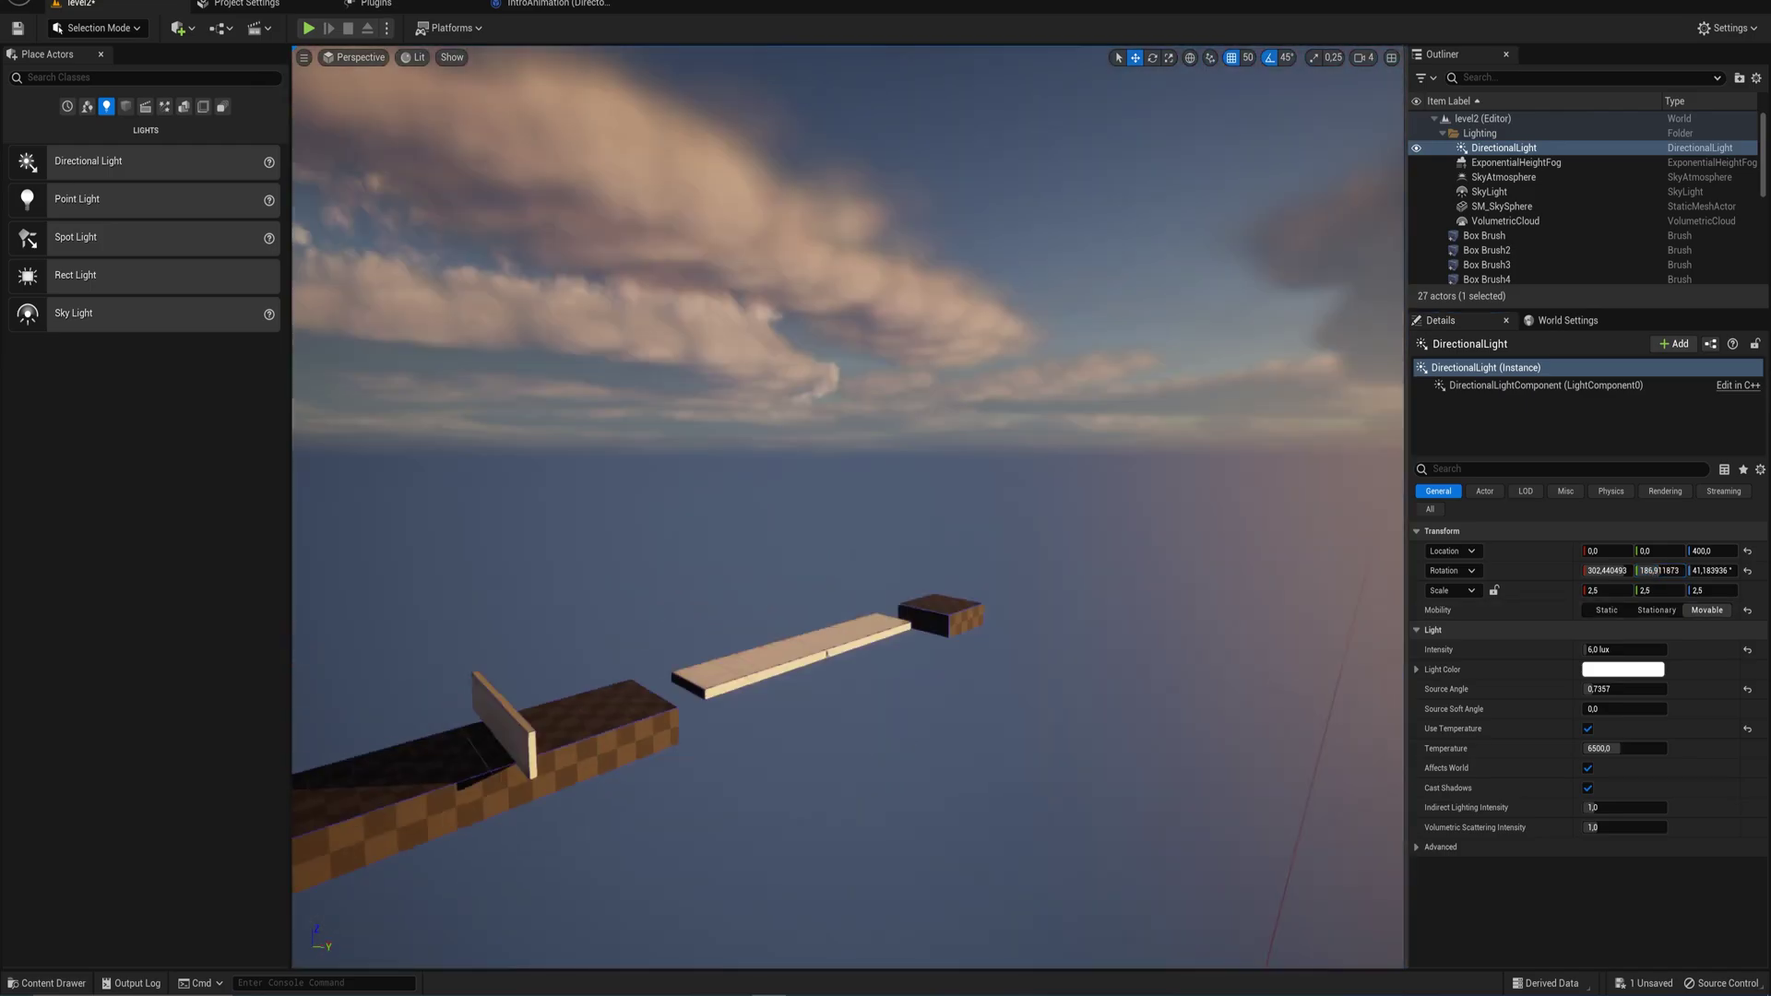
mouse_move(1292, 662)
right_down()
mouse_move(1397, 660)
mouse_move(1293, 661)
right_up()
right_drag(895, 574, 877, 458)
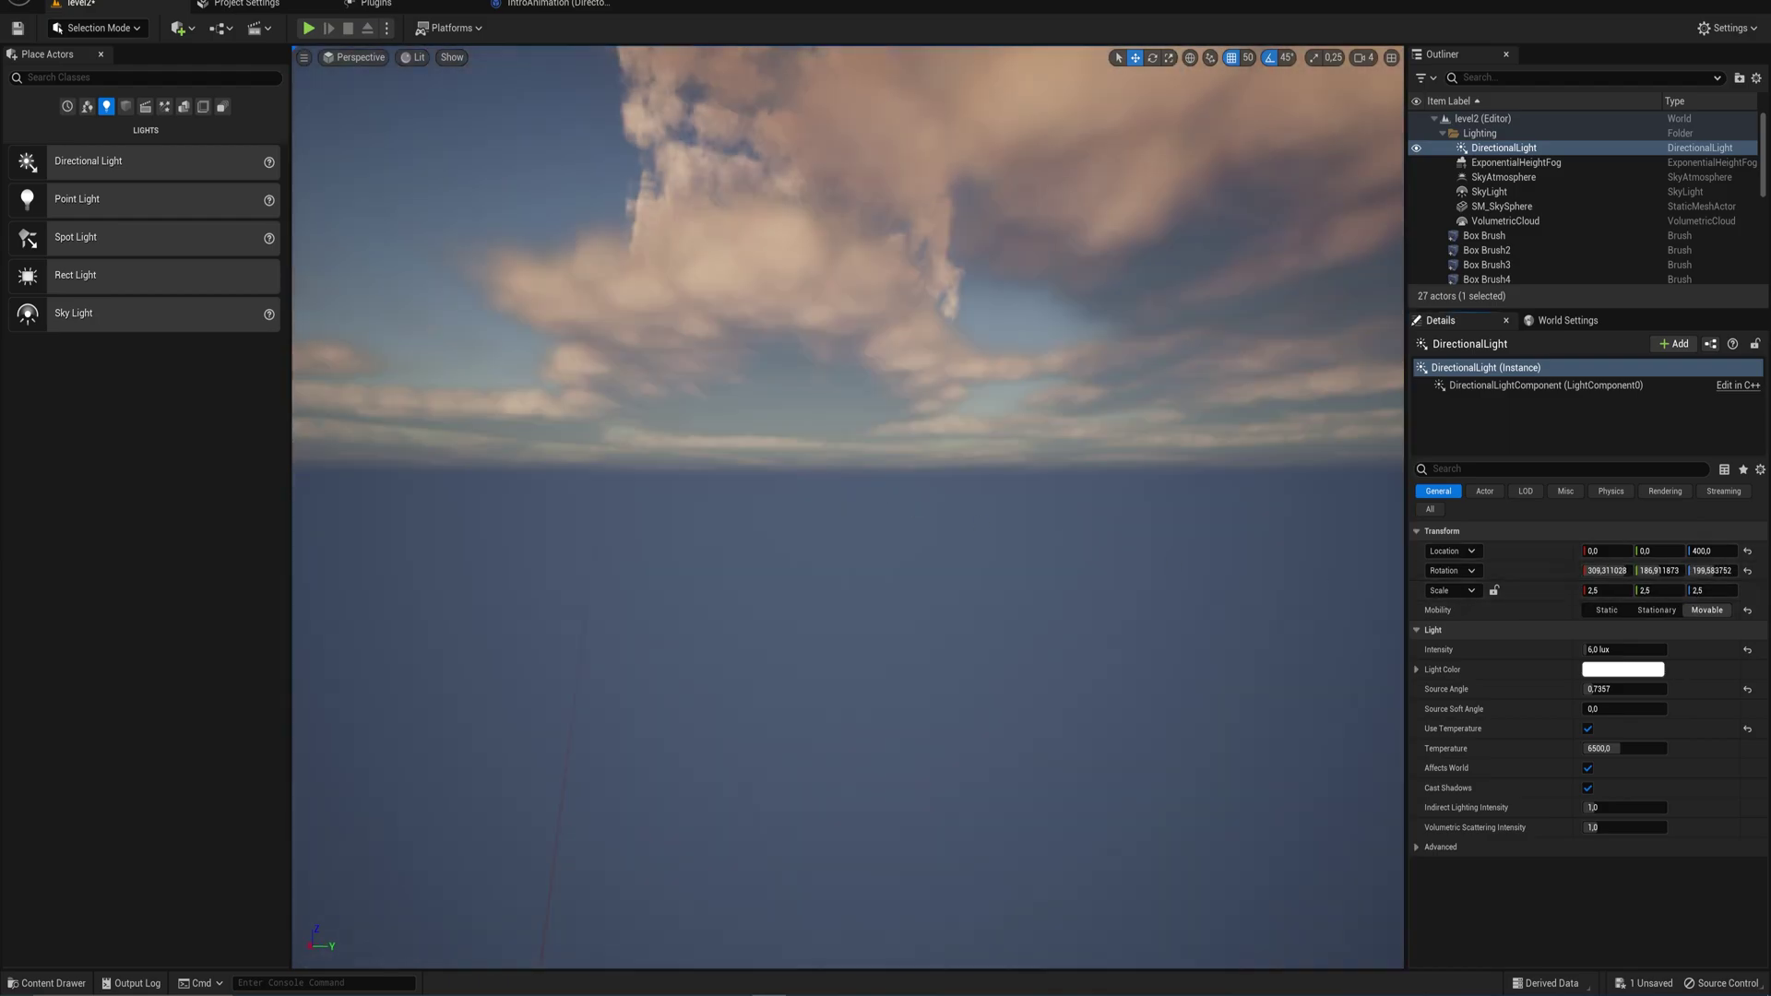
- Turn the DirectionalLight to about 136.2° in Z
right_drag(885, 517, 1126, 535)
mouse_move(916, 482)
right_down()
mouse_move(1098, 482)
mouse_move(917, 482)
right_up()
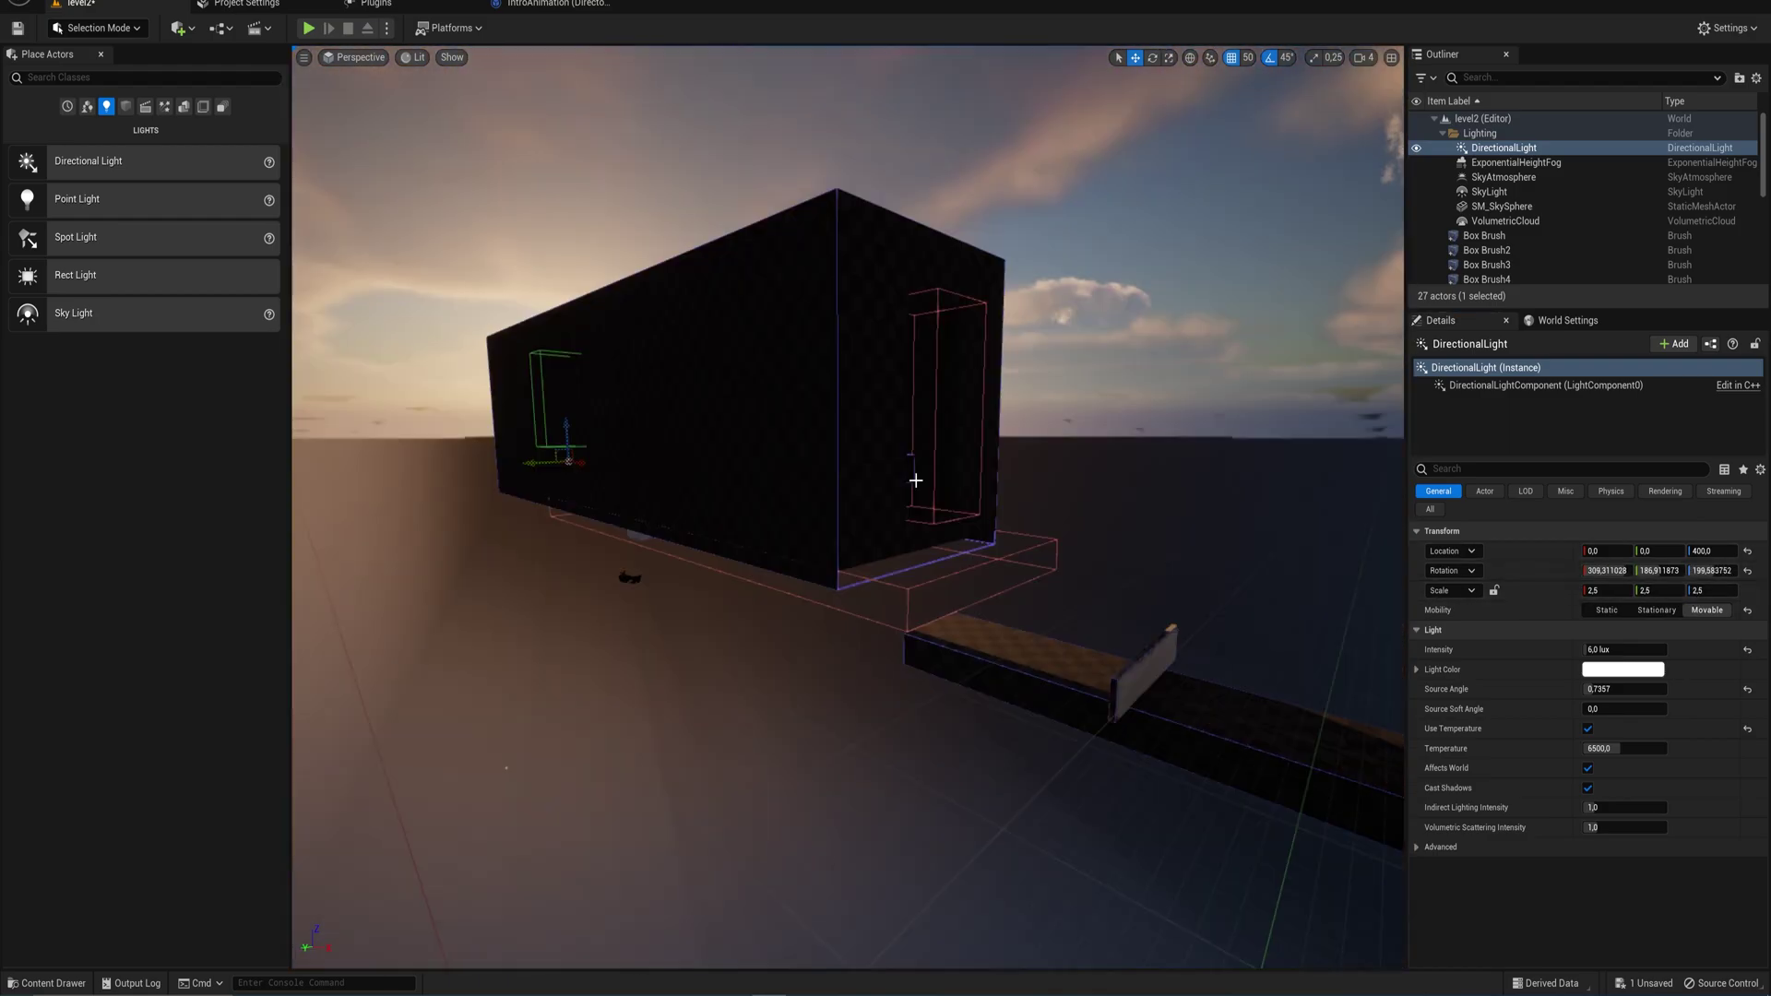
drag(1712, 570, 1712, 570)
right_drag(978, 508, 909, 478)
key(d)
key(w)
- Set the DirectionalLight's intensity to 5 lux
right_drag(915, 572, 1003, 568)
right_drag(860, 488, 860, 488)
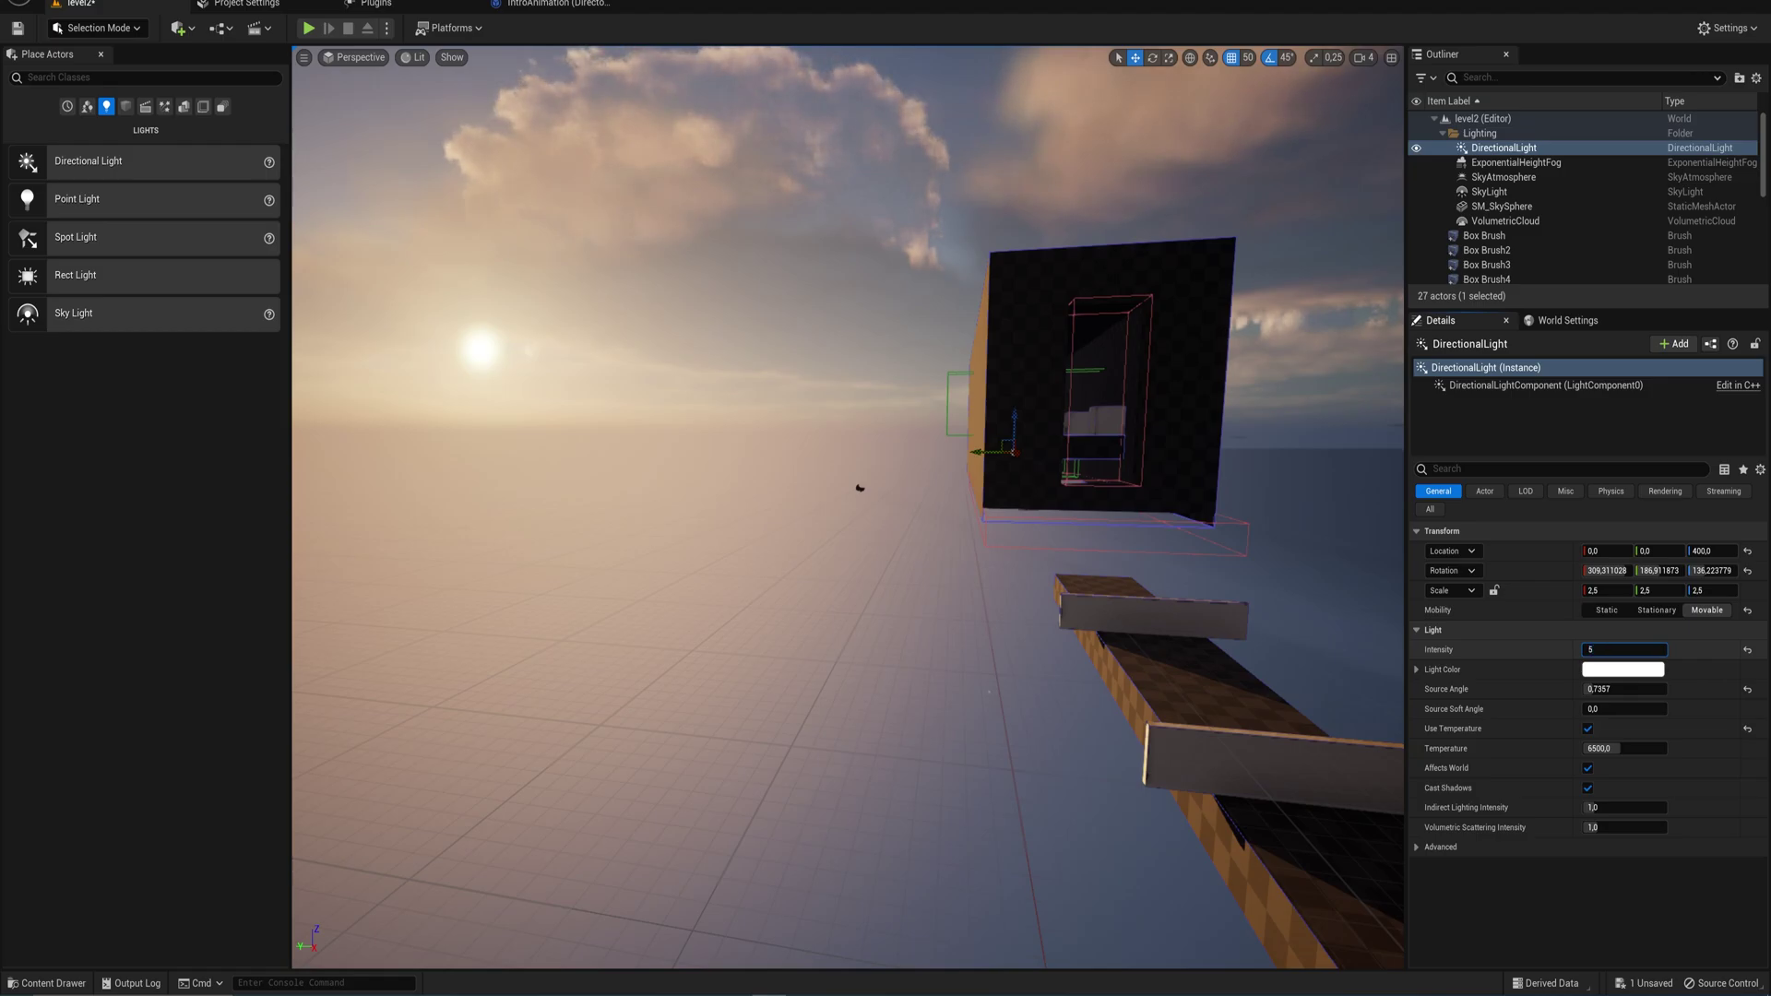
key(Return)
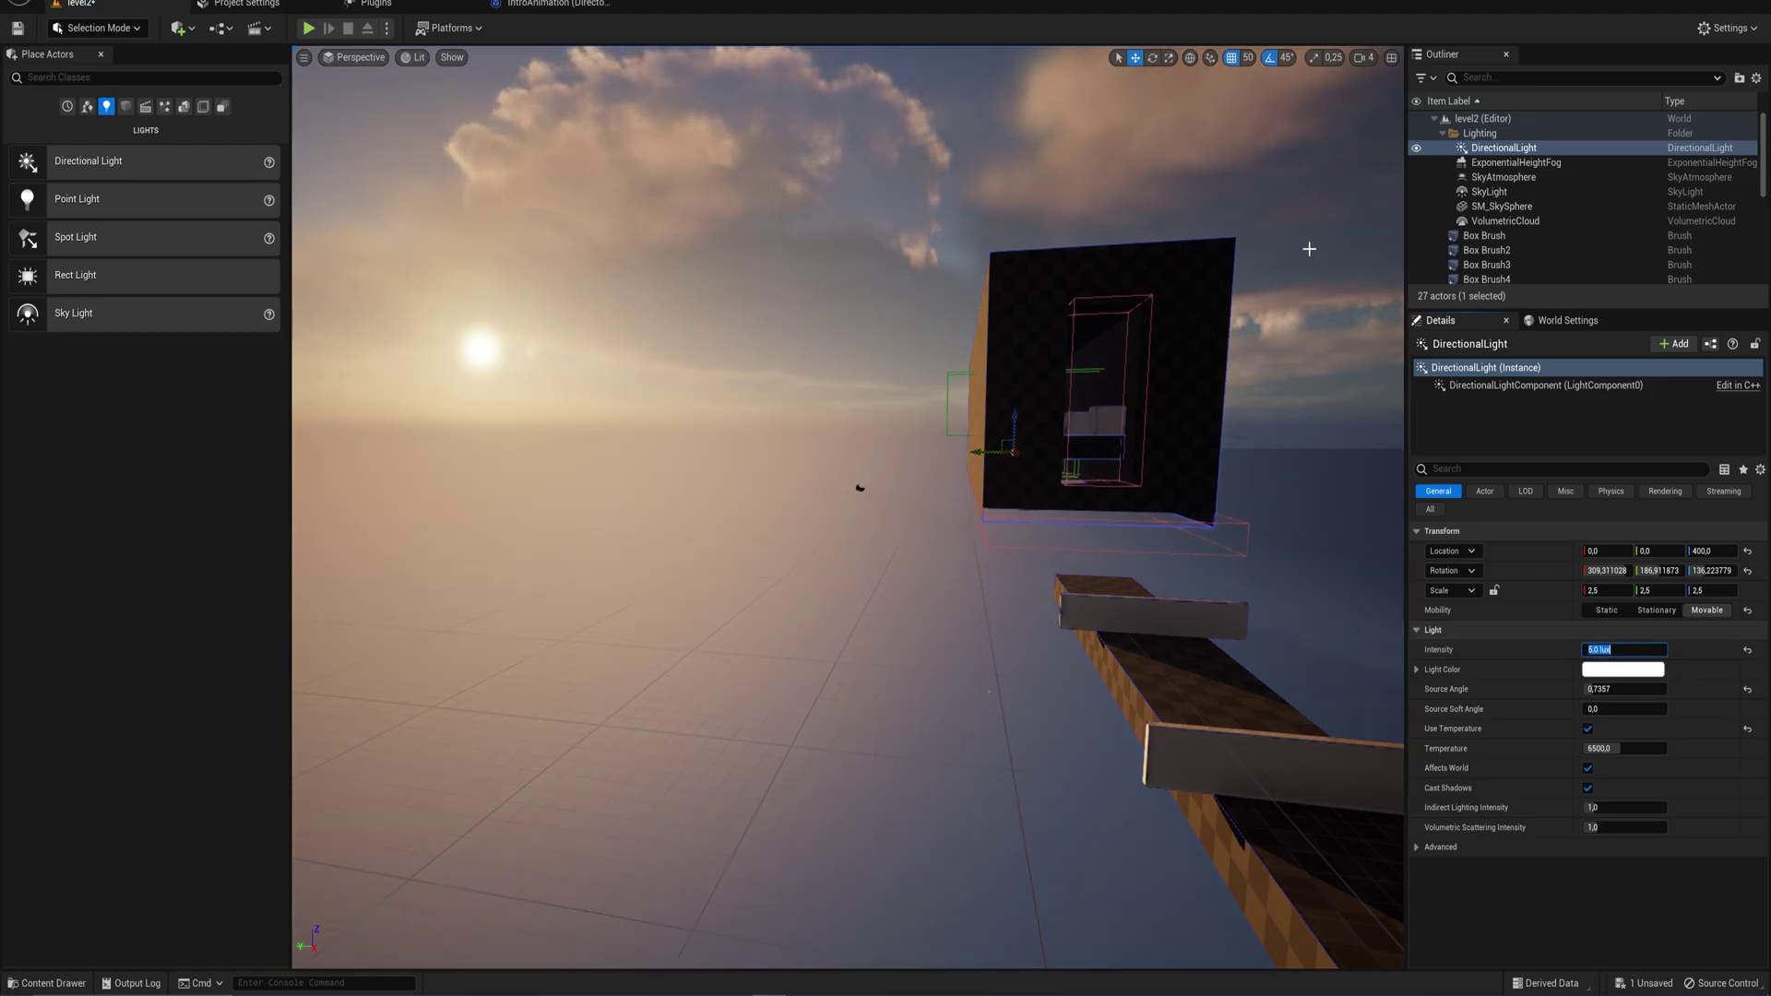
- Hide and show the ExponentialHeightFog repeatedly to compare the horizon and building with and without fog
key(w)
right_drag(1056, 410, 1056, 410)
right_drag(962, 546, 850, 209)
right_drag(988, 367, 1015, 479)
click(1416, 163)
click(1417, 163)
click(1416, 162)
click(1416, 162)
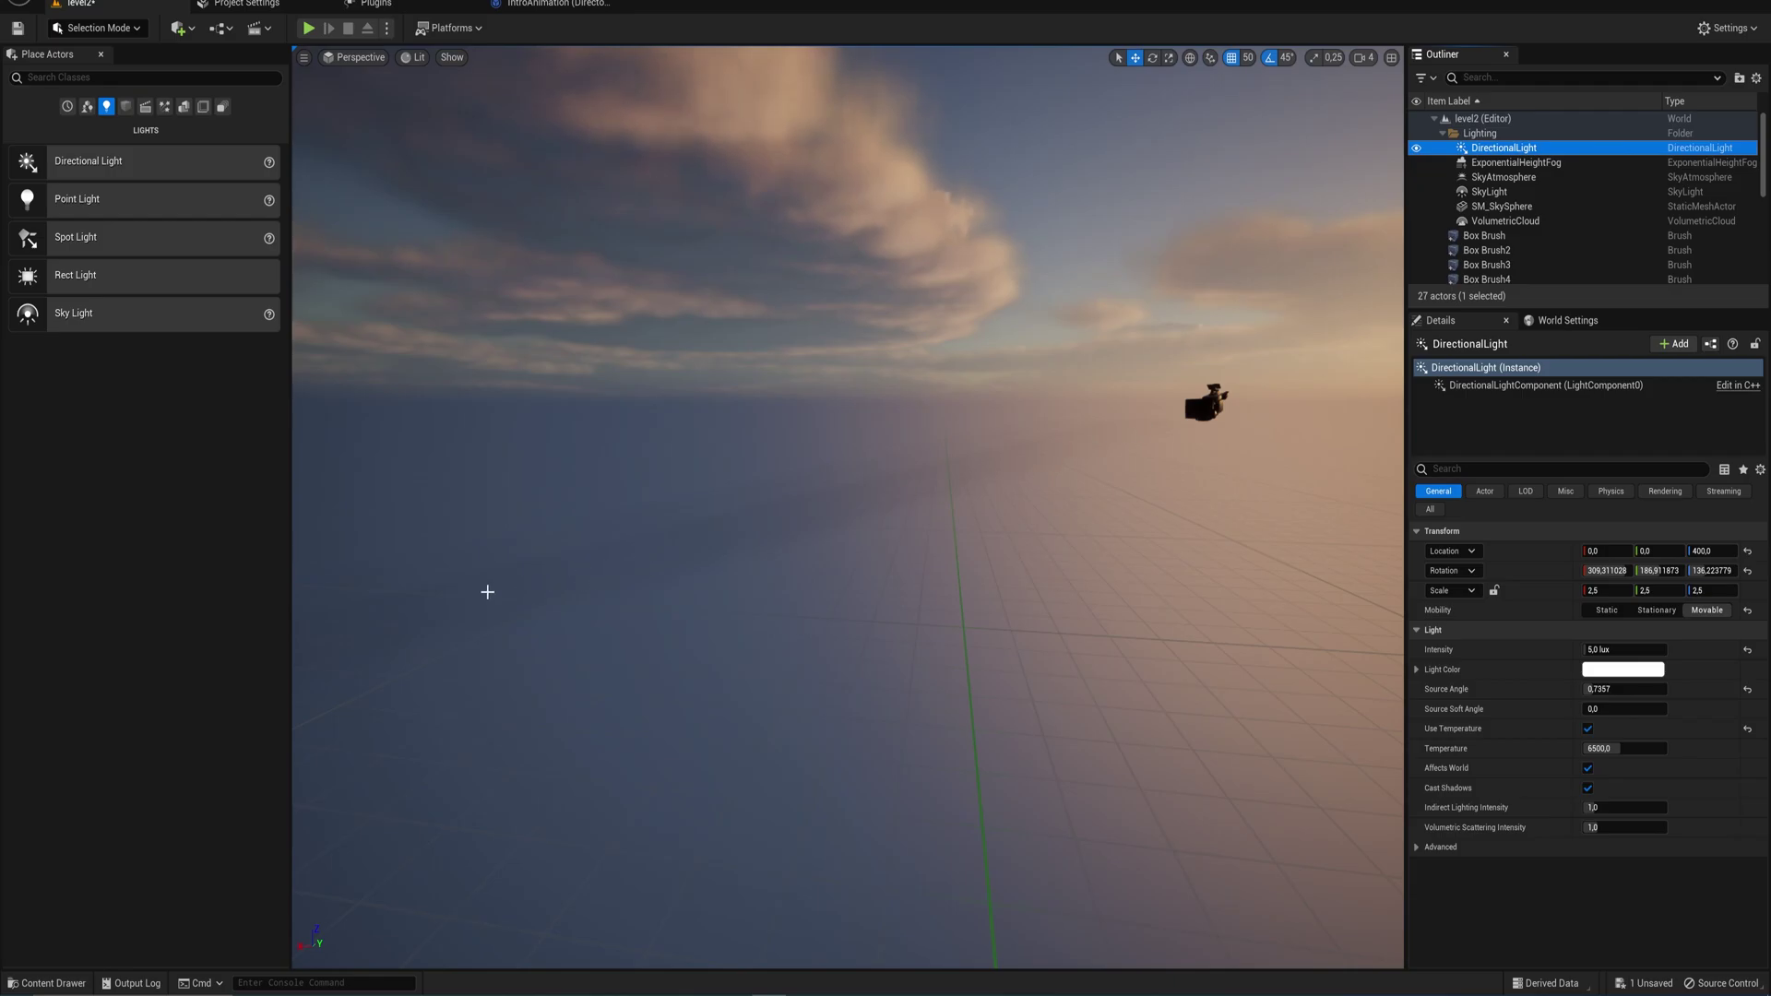
right_drag(554, 563, 313, 581)
mouse_move(973, 407)
right_down()
mouse_move(923, 395)
mouse_move(972, 407)
right_up()
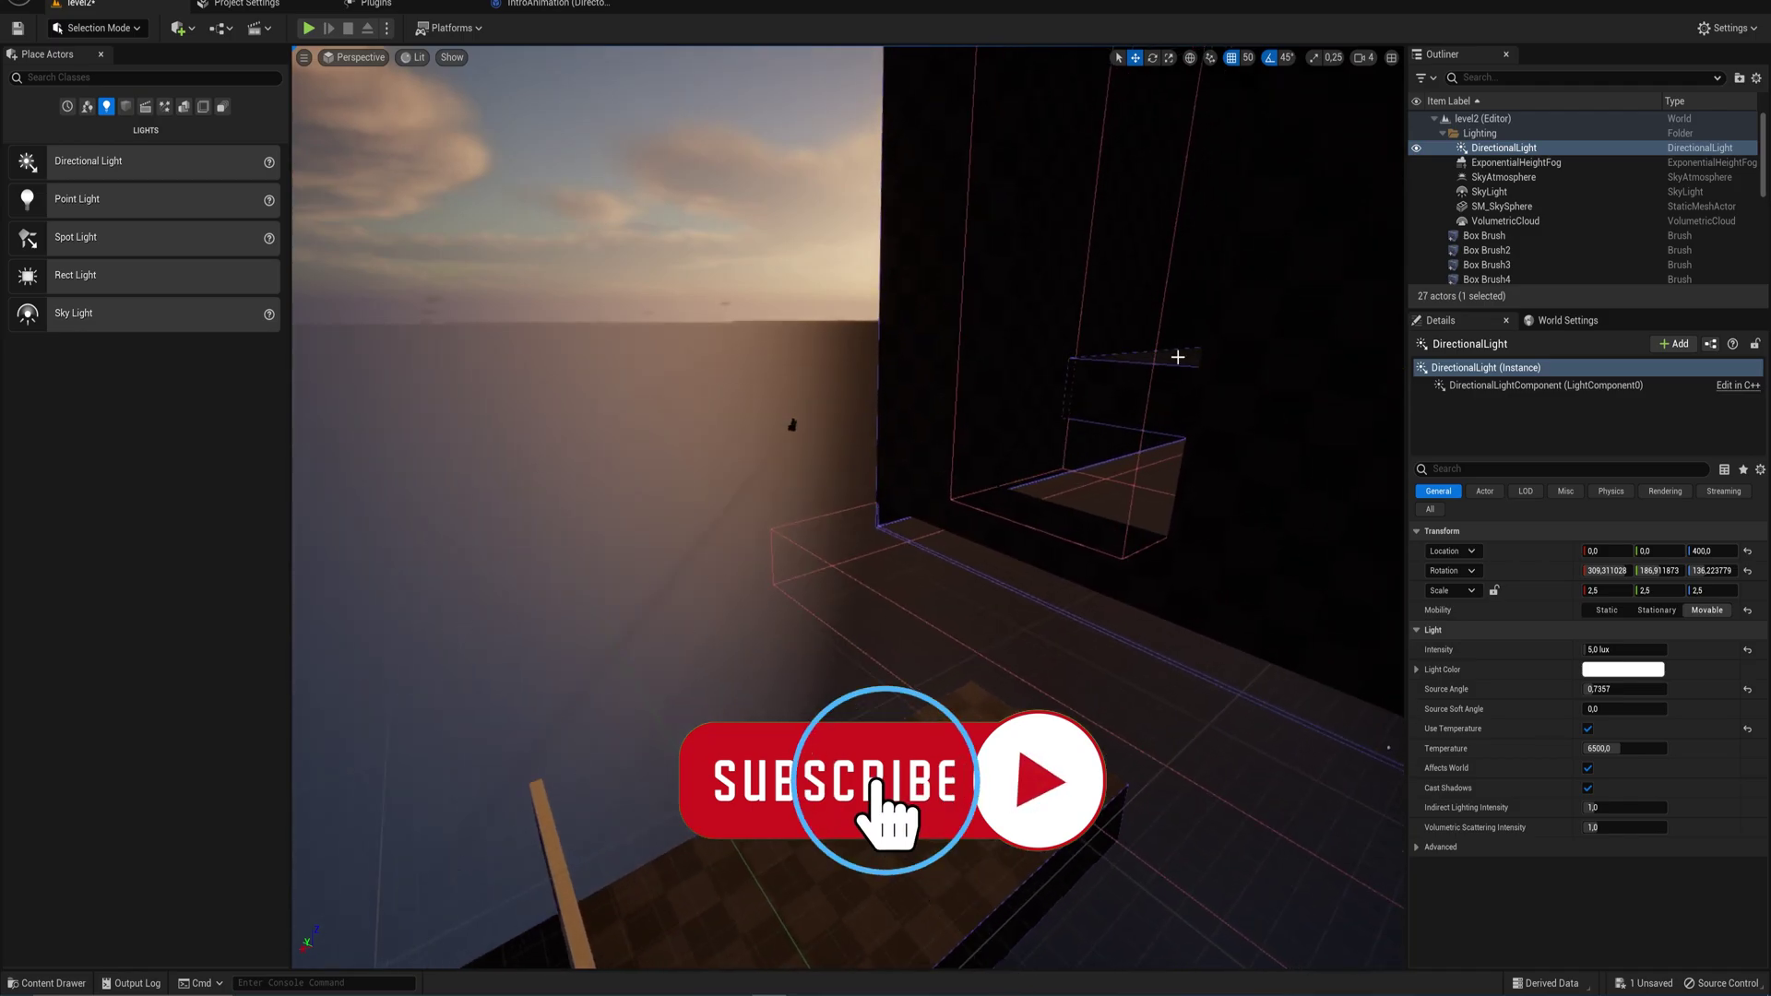
click(1416, 162)
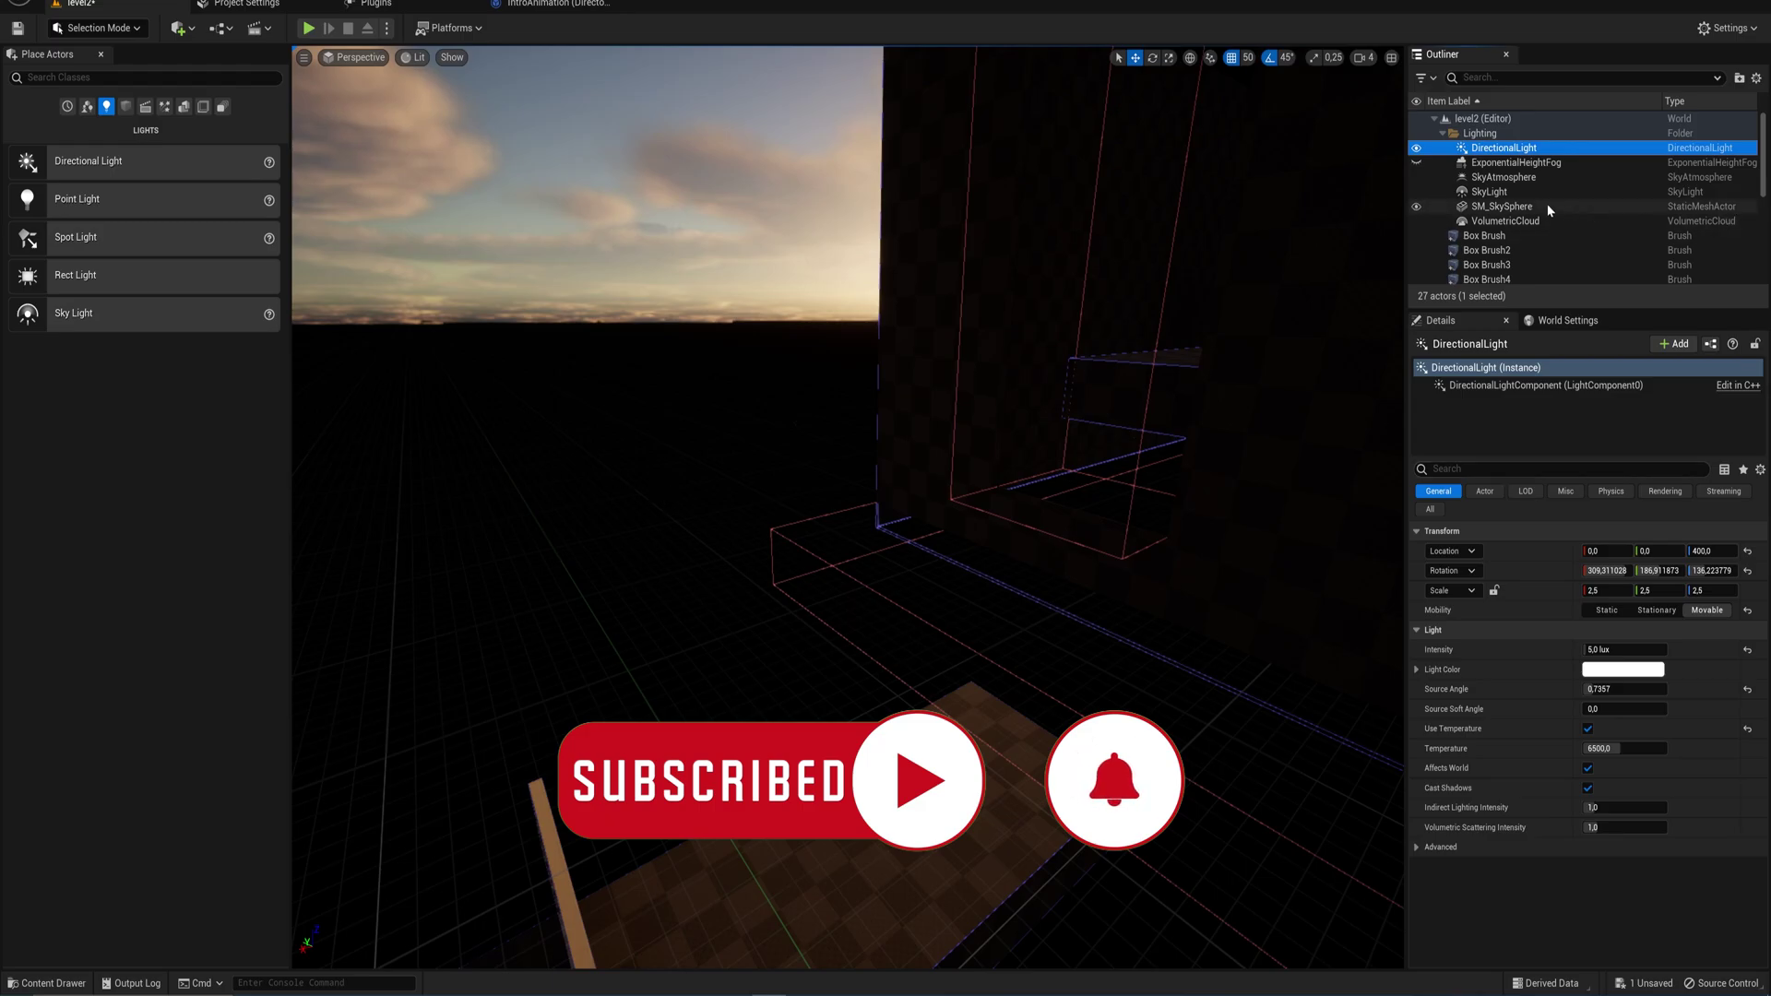
click(1417, 164)
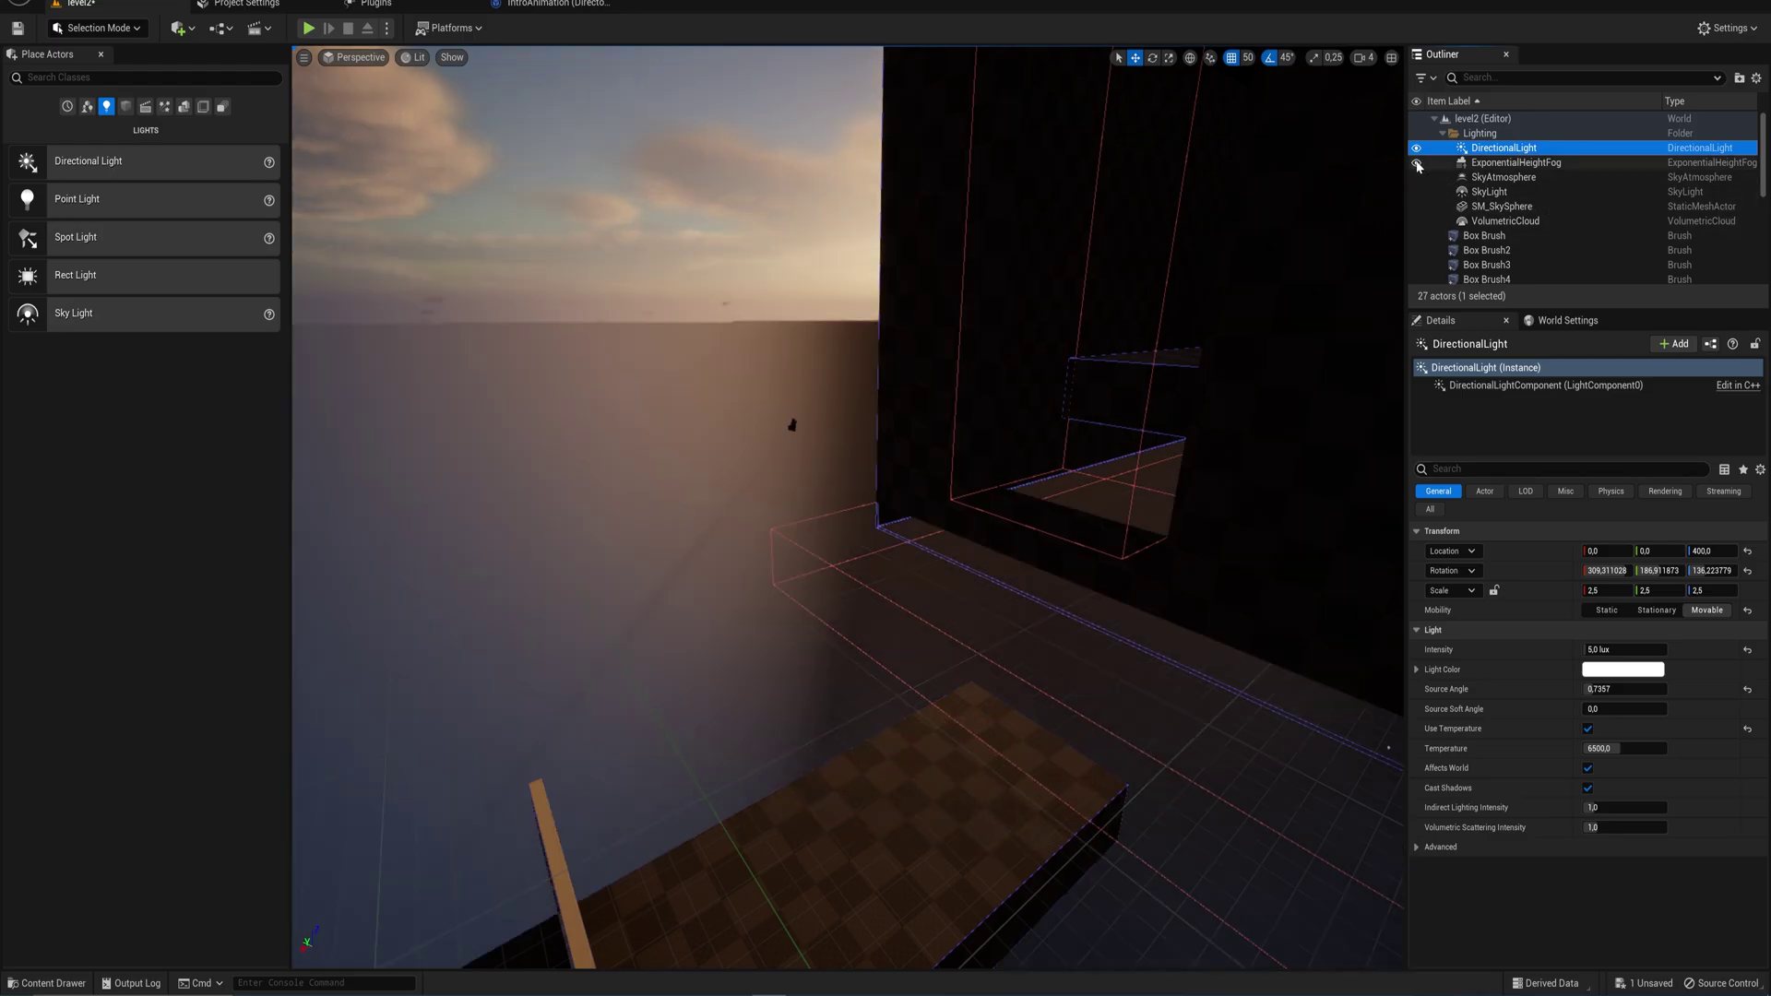
- Select the ExponentialHeightFog and switch its Volumetric Fog option on and off again
click(1418, 164)
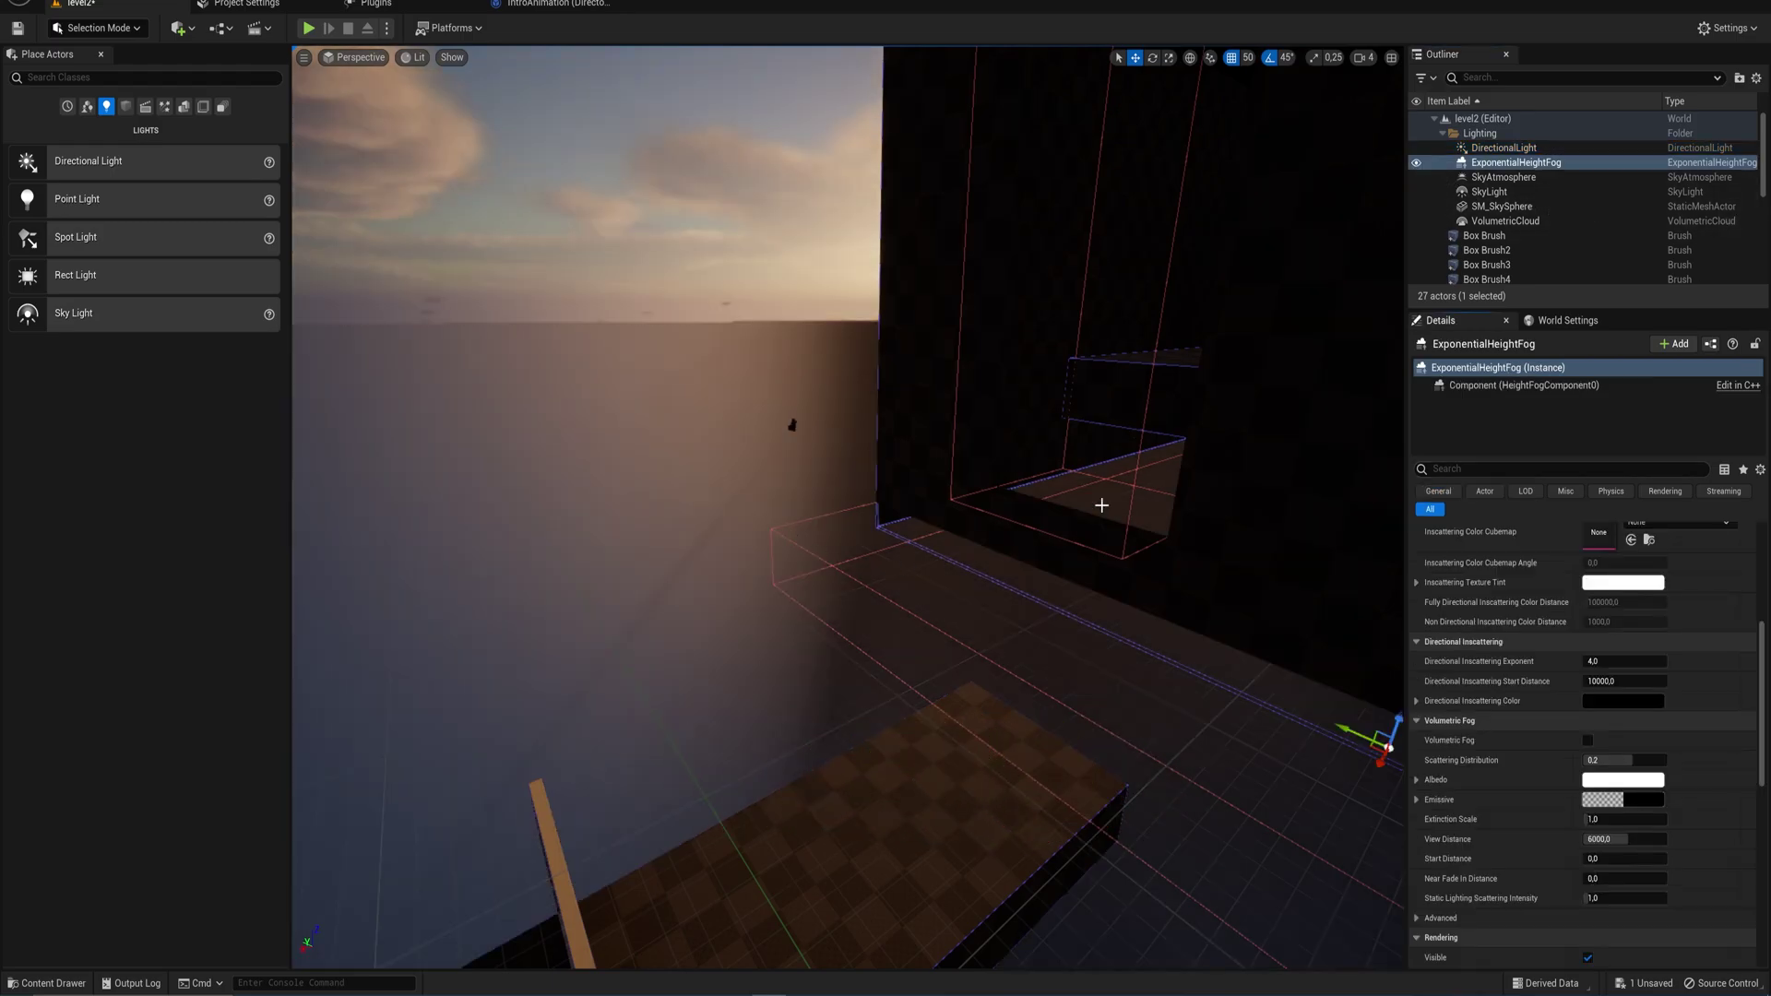
click(1588, 741)
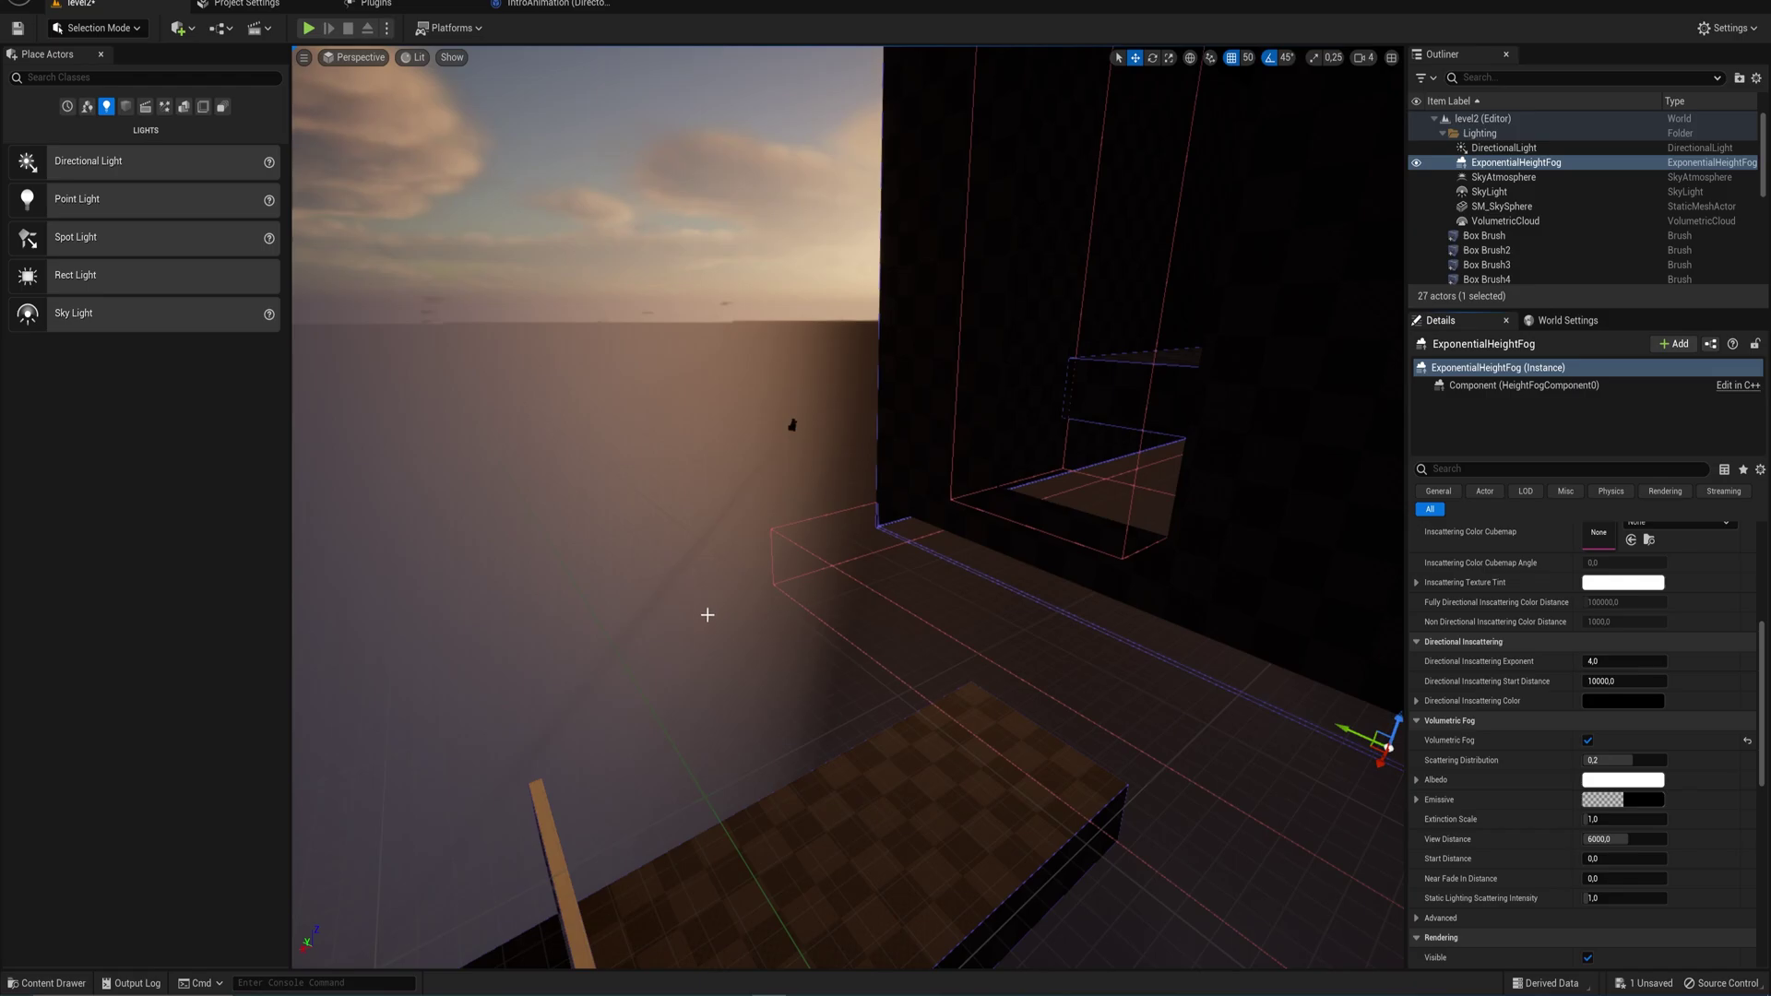
click(1588, 741)
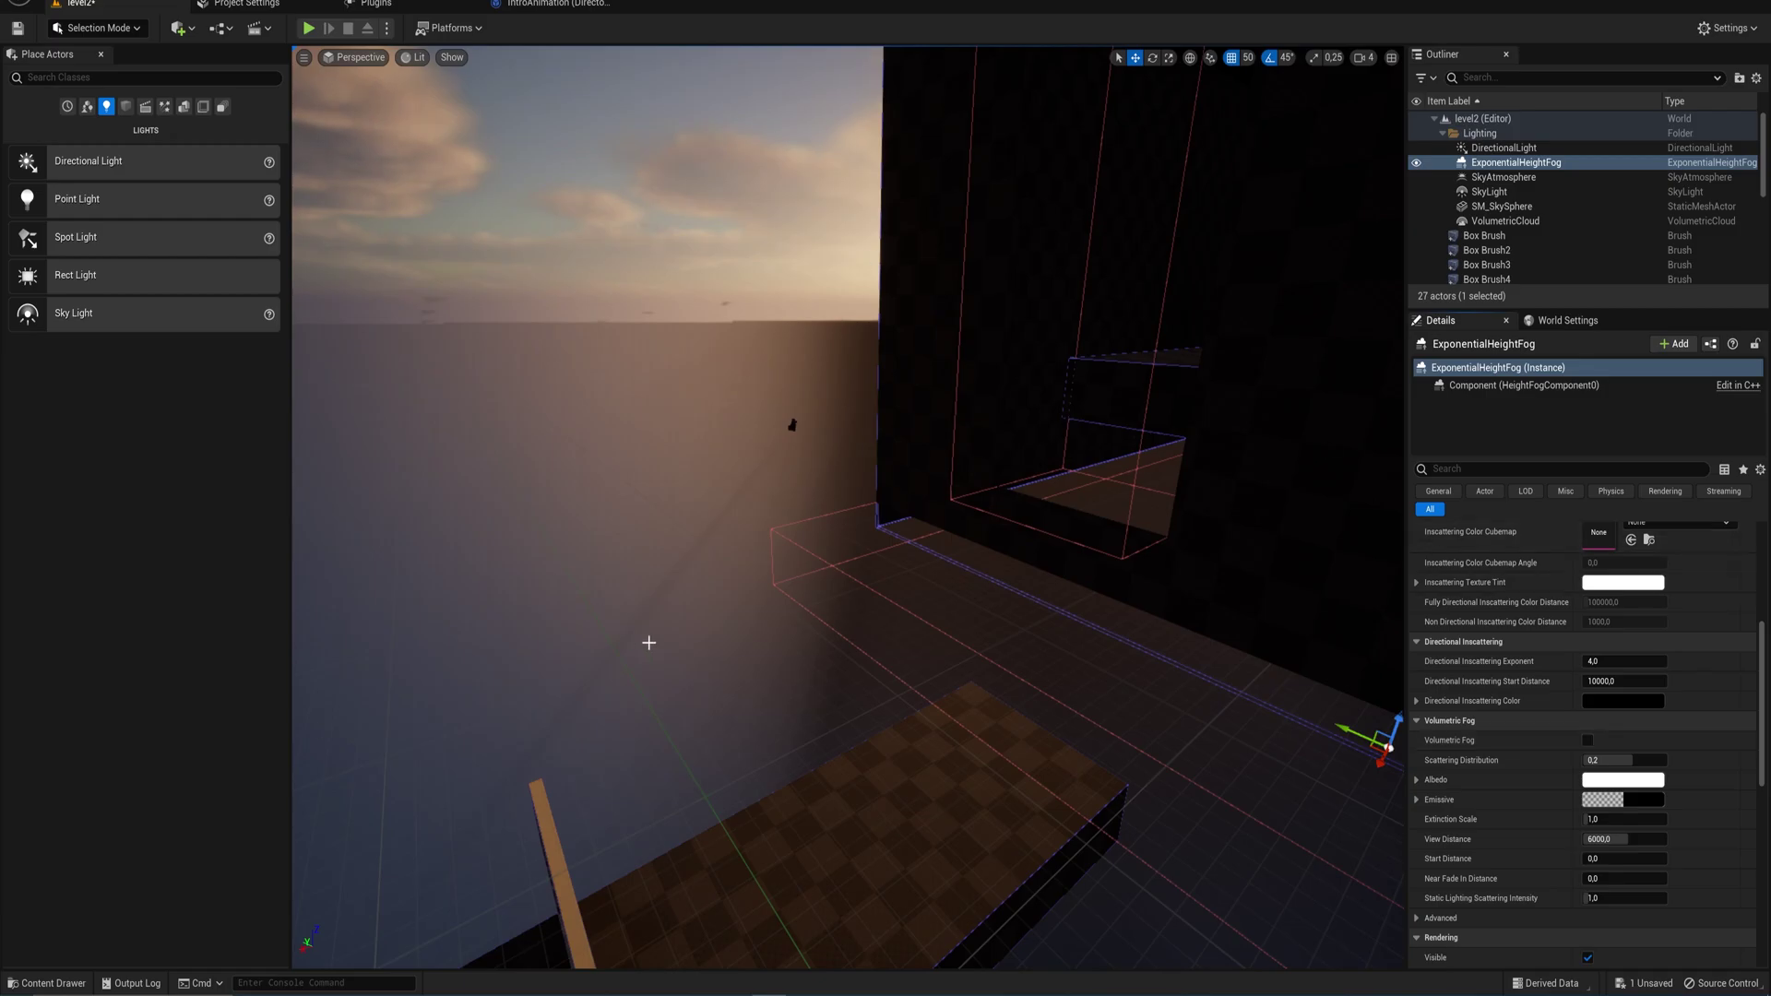
- Hide and show the SkyAtmosphere and the ExponentialHeightFog to compare their effects on the sky
right_drag(766, 688, 682, 614)
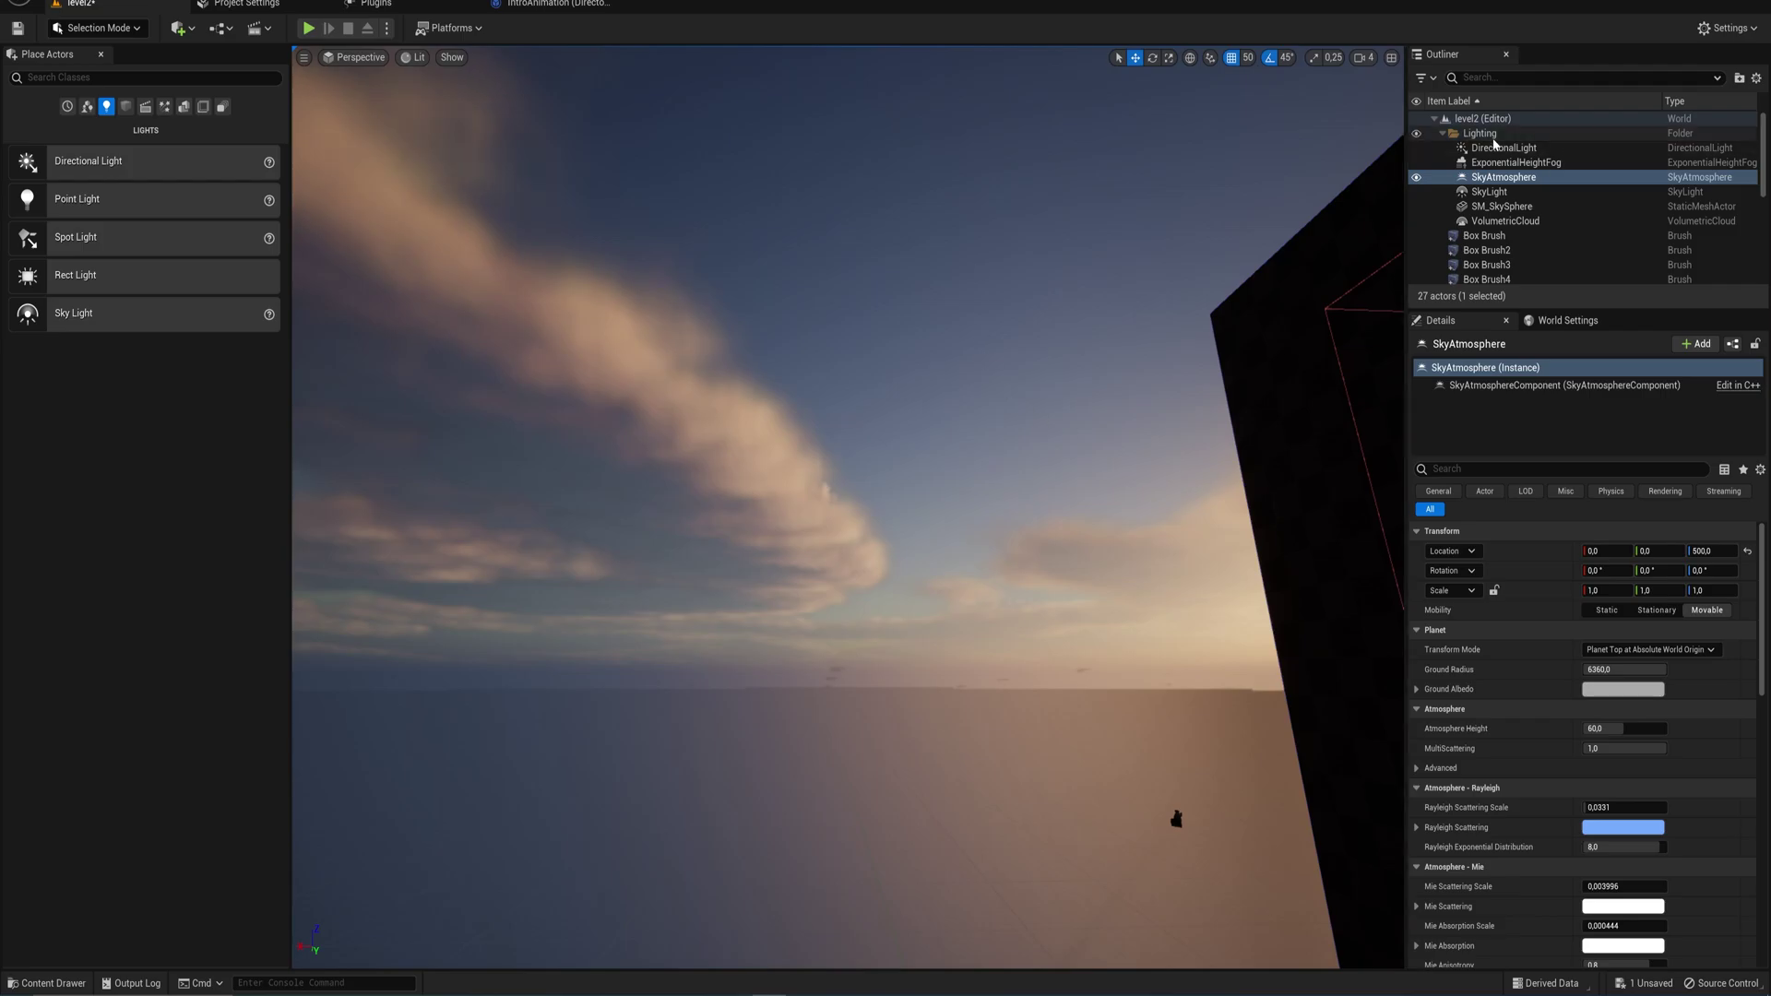
click(1418, 178)
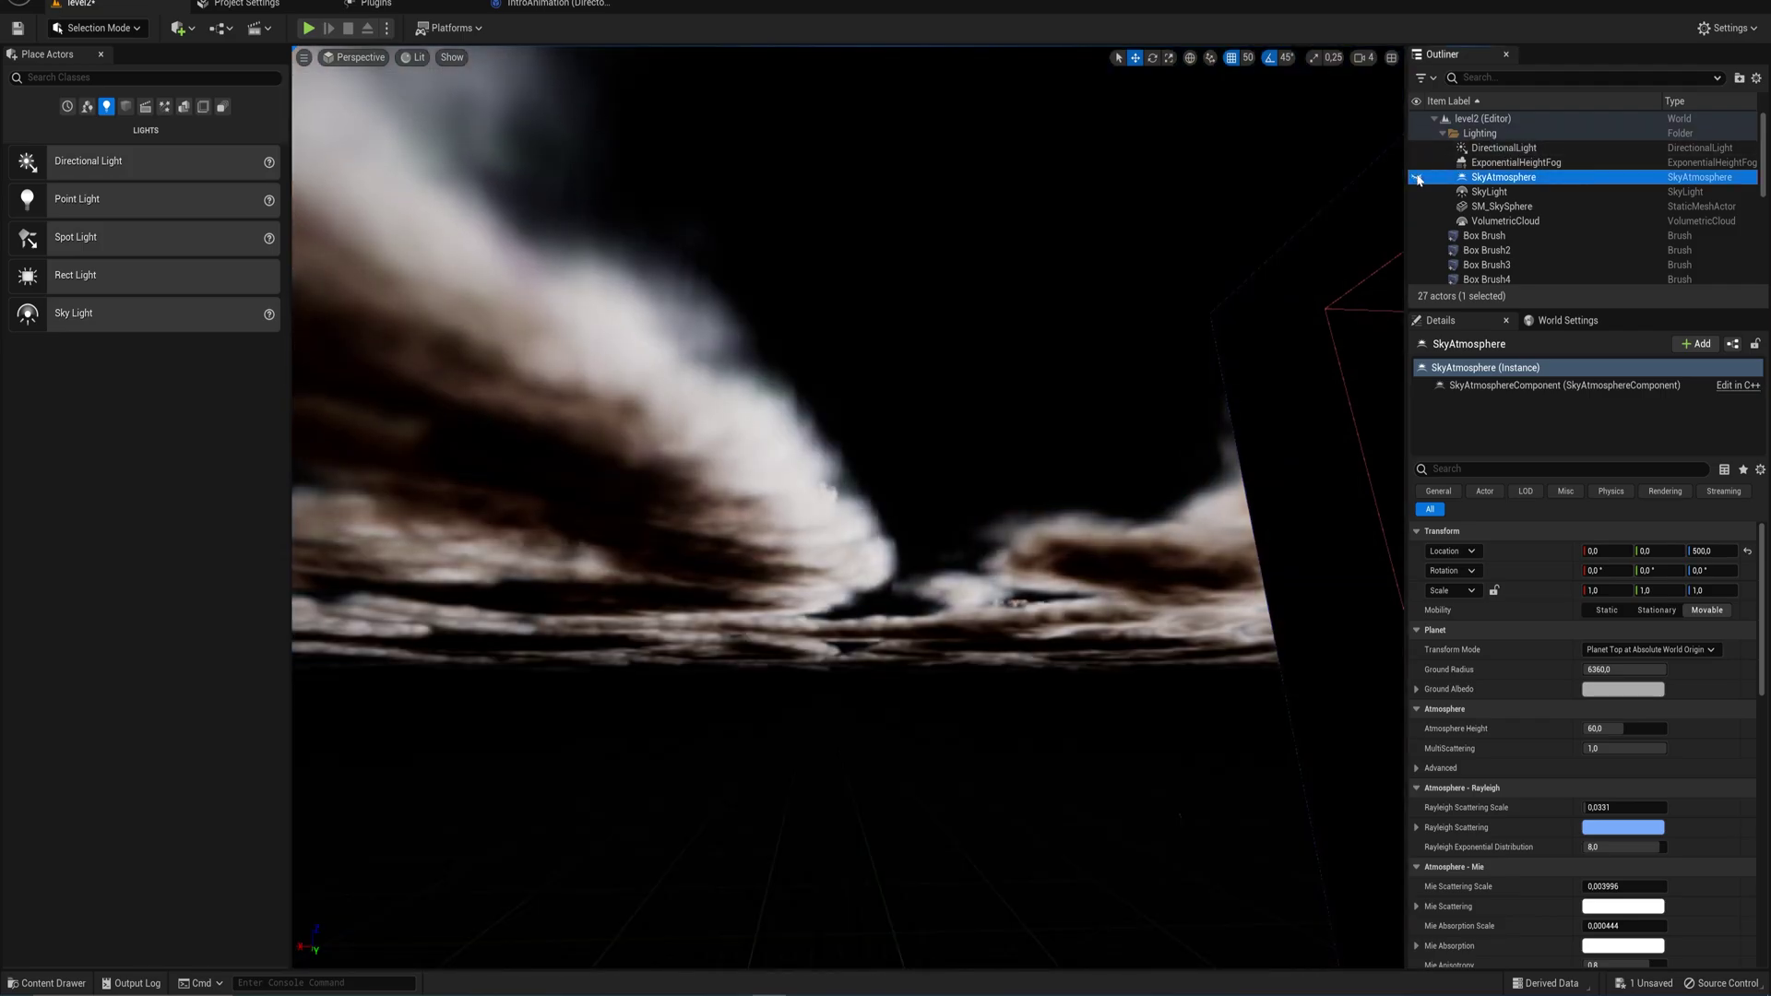
click(1418, 178)
click(1417, 163)
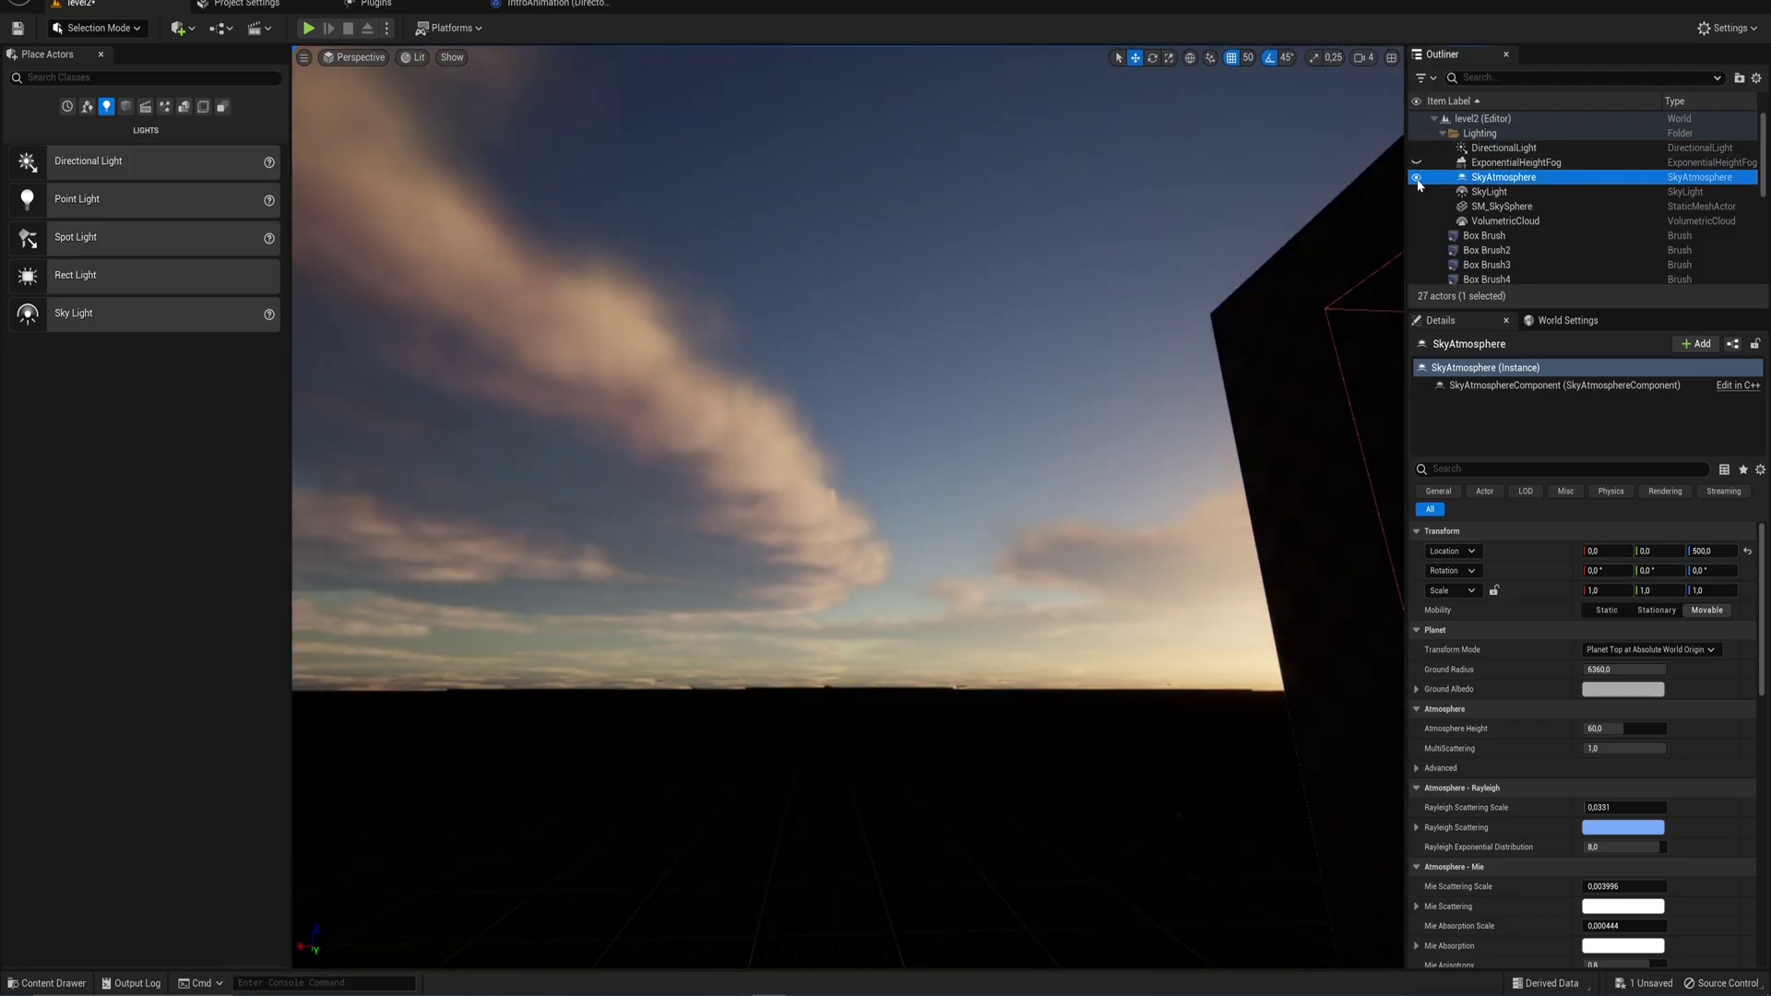
click(1418, 180)
click(1418, 178)
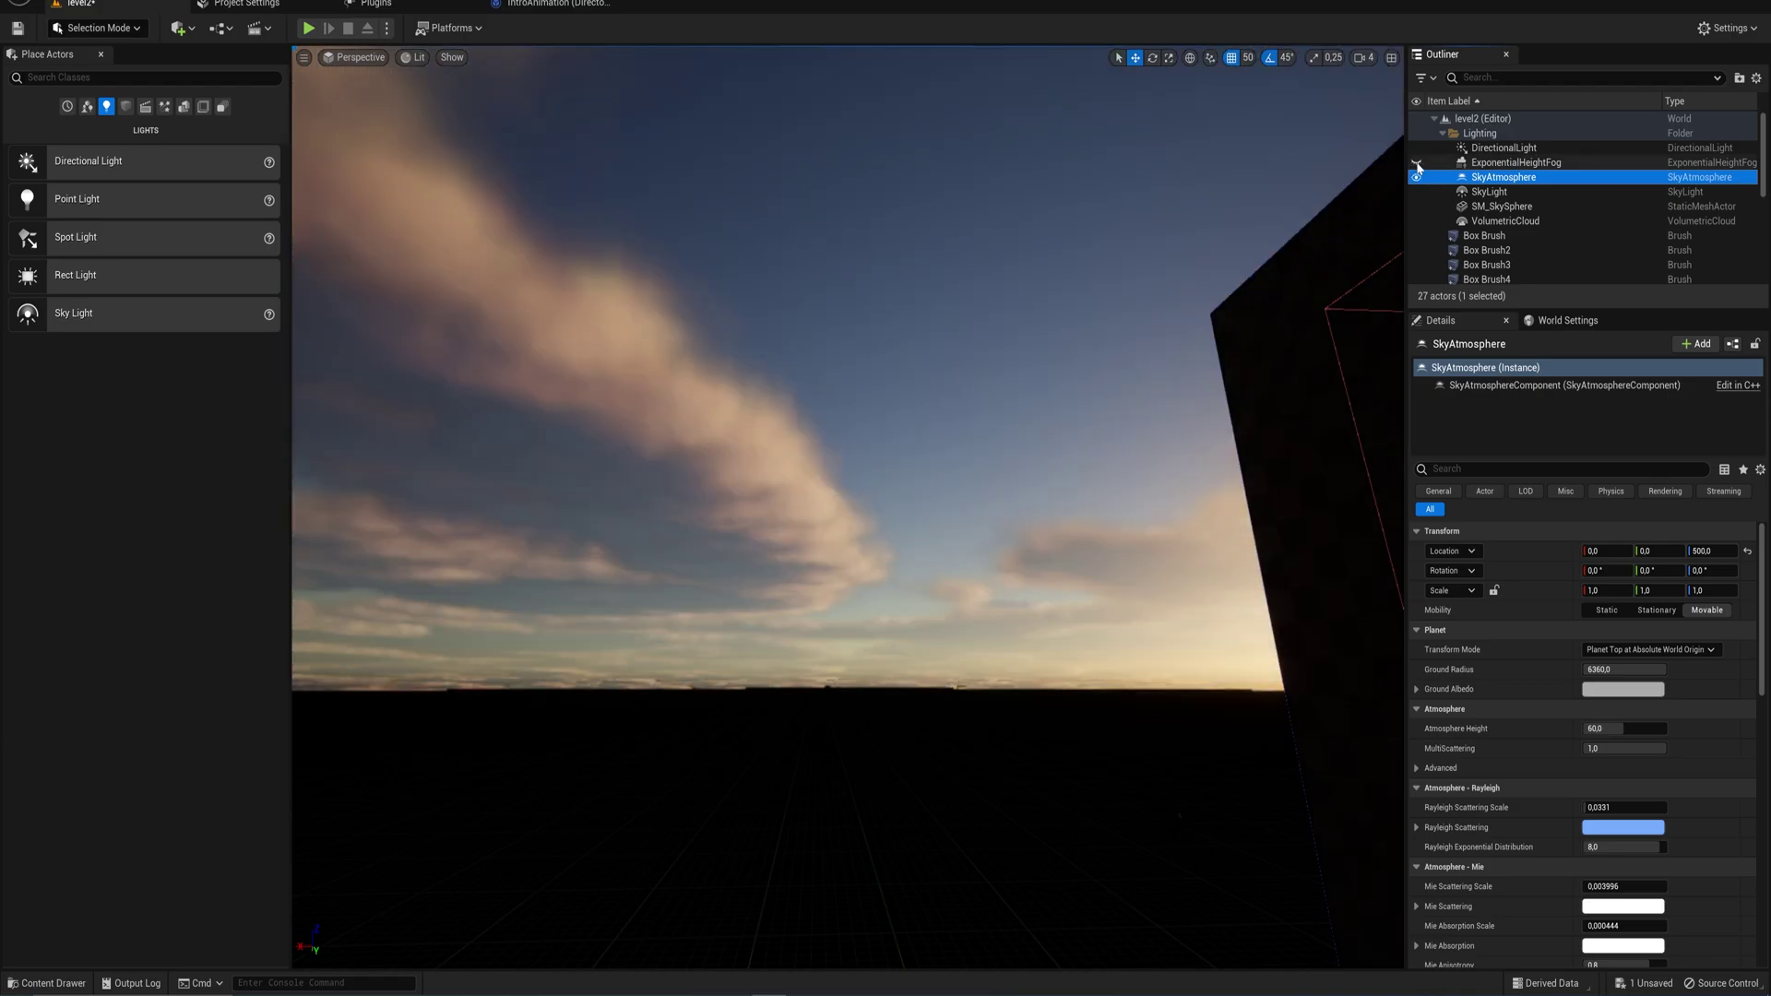
click(1417, 163)
- Select the SkyLight, then toggle the visibility of it and the VolumetricCloud to compare their effects on the scene
right_drag(1189, 438, 1361, 468)
click(1490, 191)
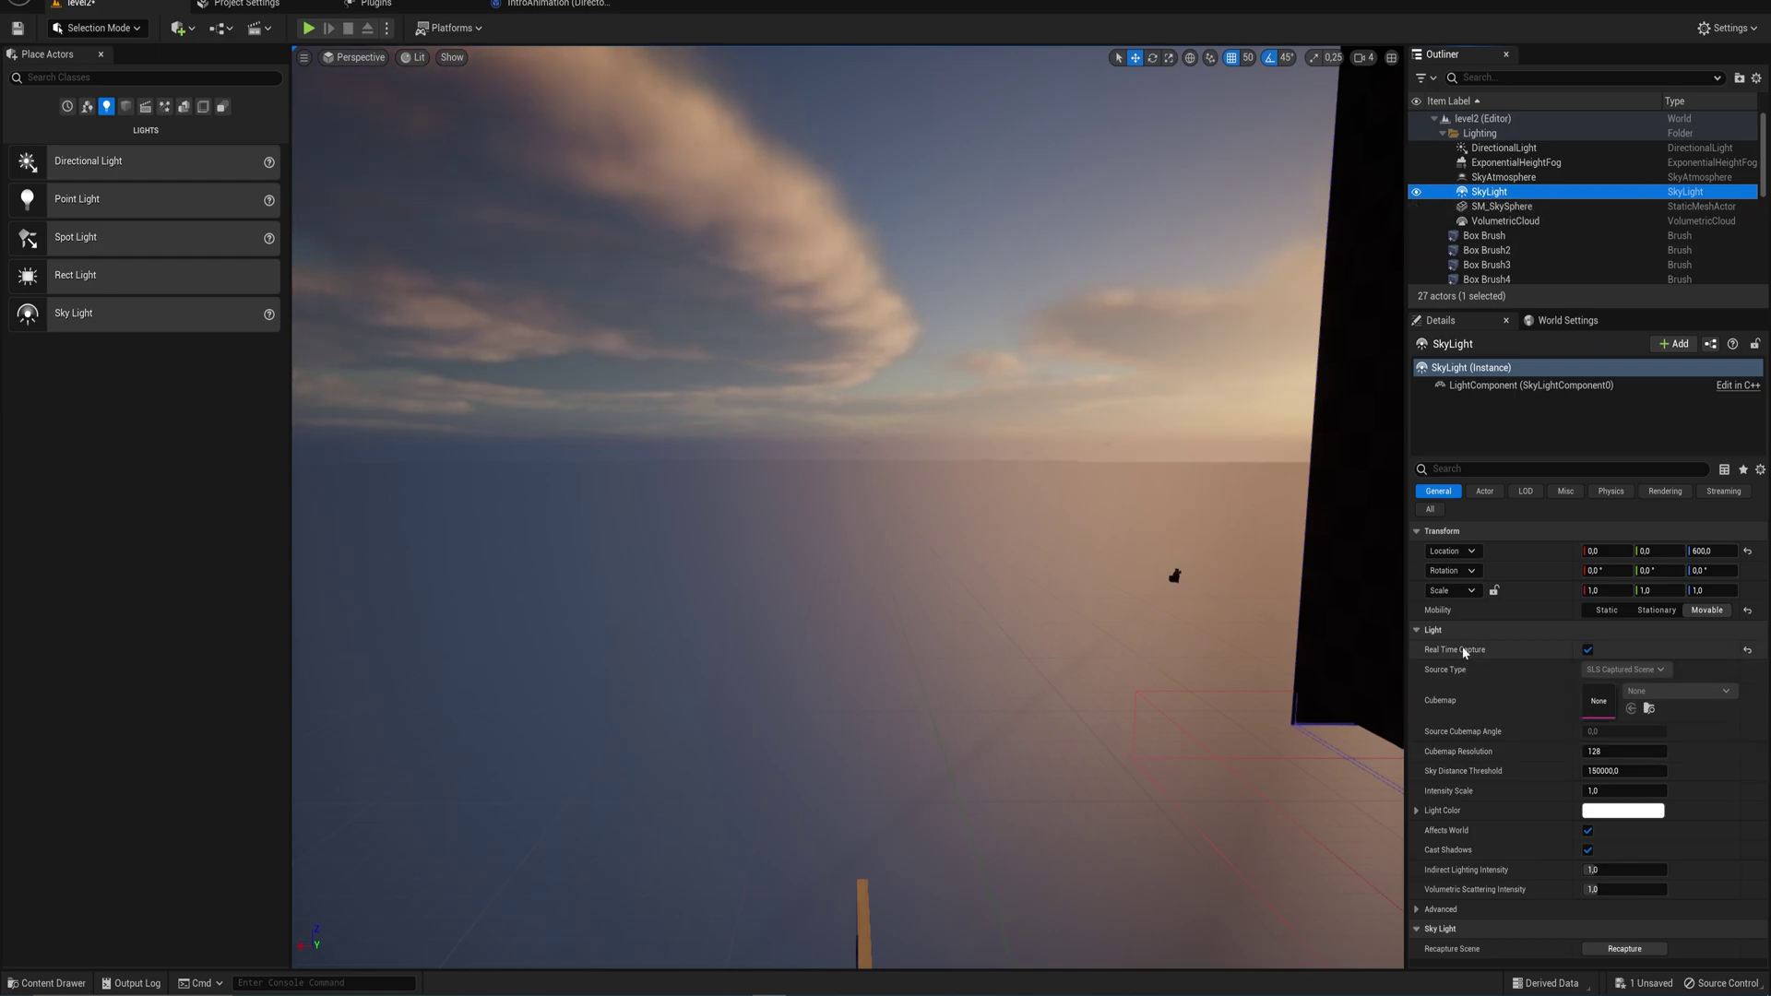
mouse_move(1105, 408)
right_down()
mouse_move(997, 471)
mouse_move(1101, 414)
right_up()
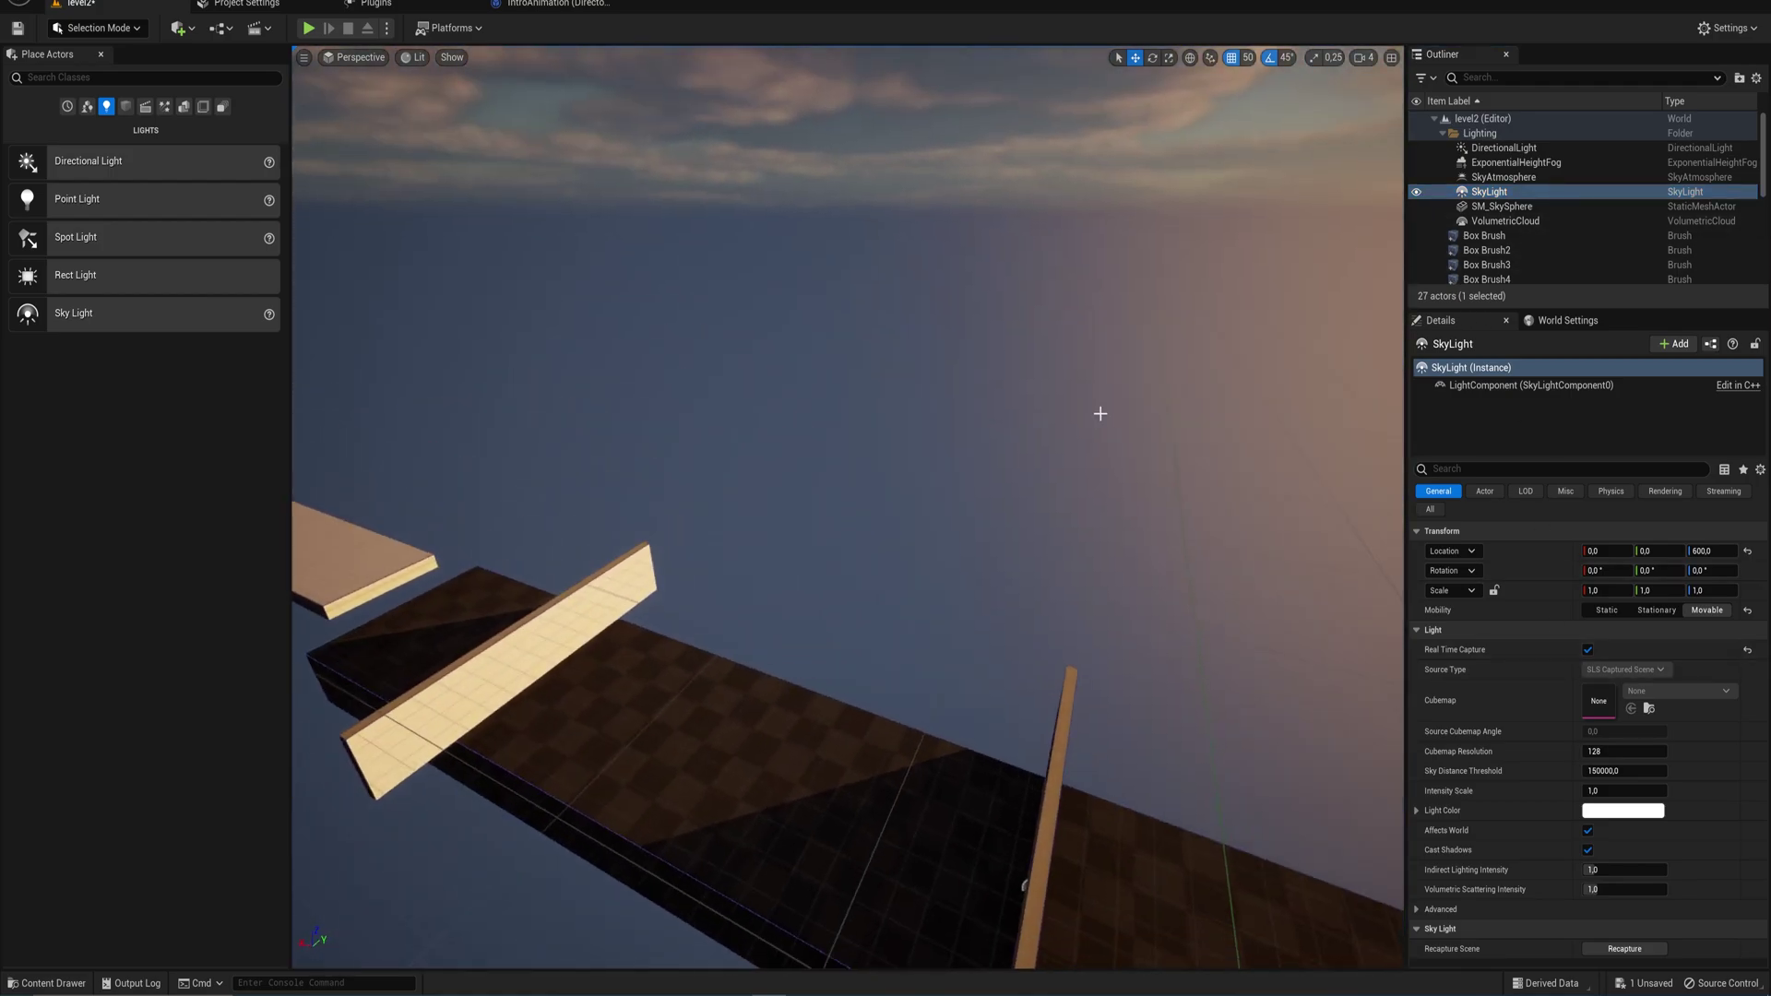
click(1416, 193)
click(1417, 193)
click(1416, 192)
click(1416, 193)
click(1416, 193)
click(1416, 193)
click(1416, 192)
click(1417, 192)
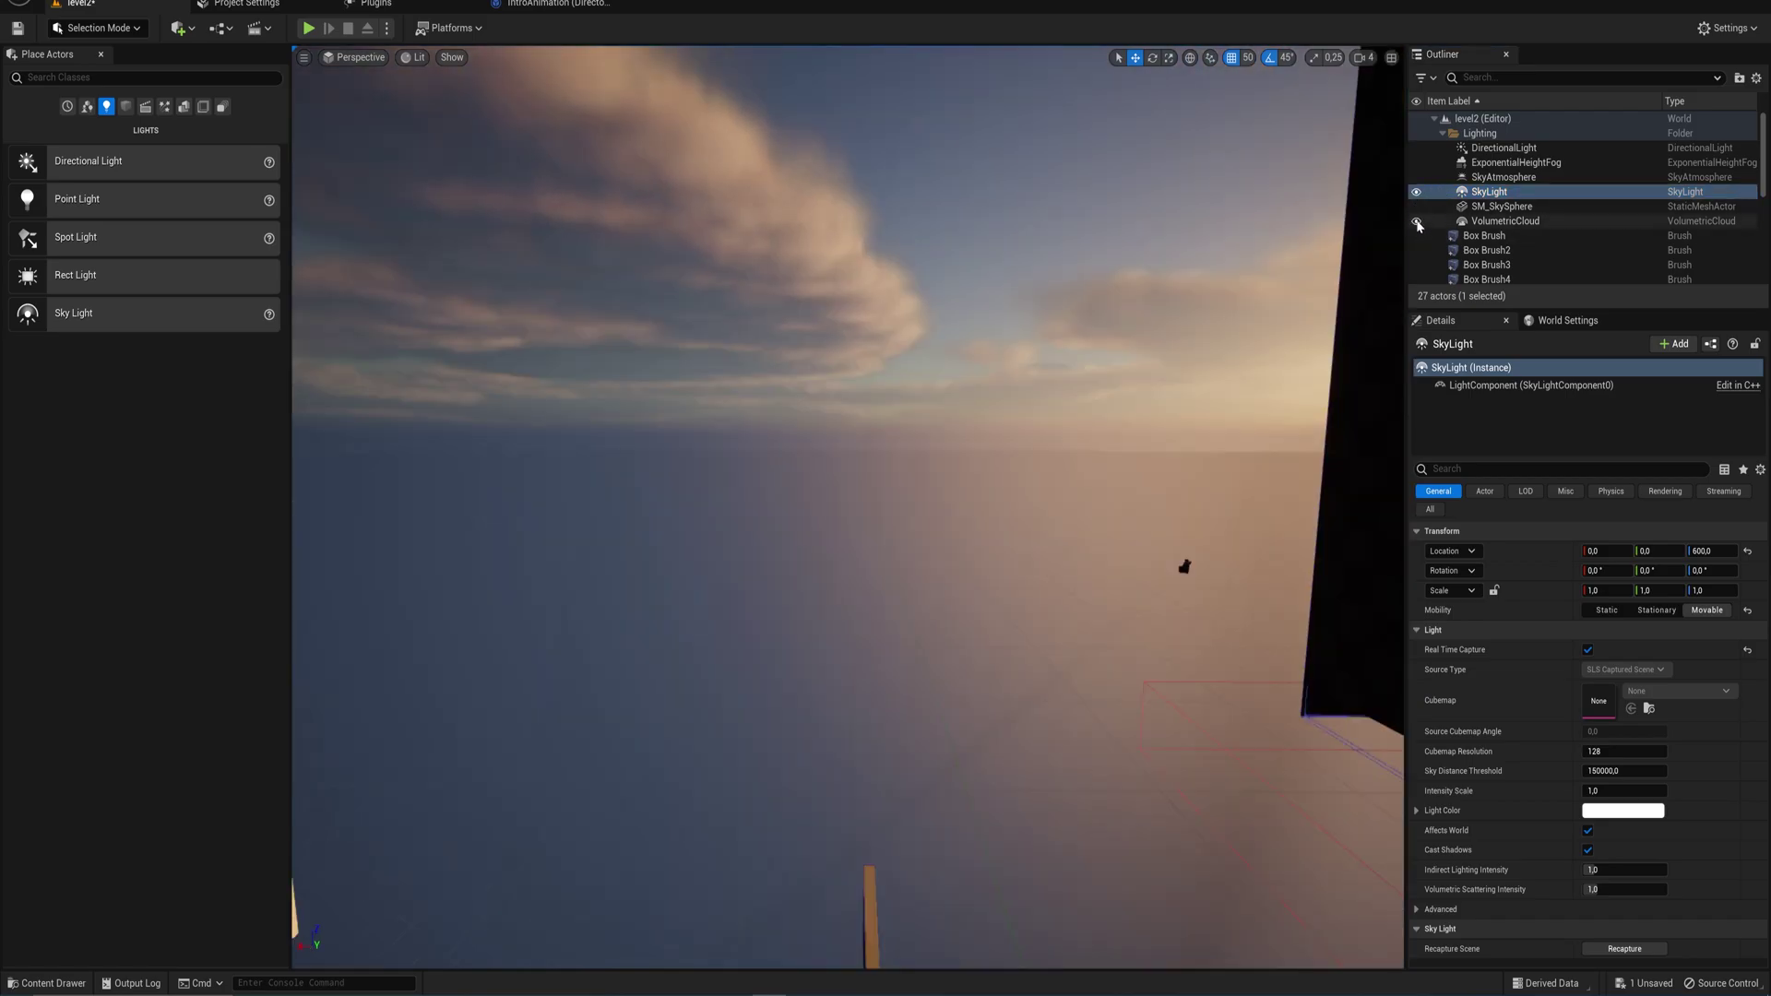
click(1419, 223)
click(1418, 222)
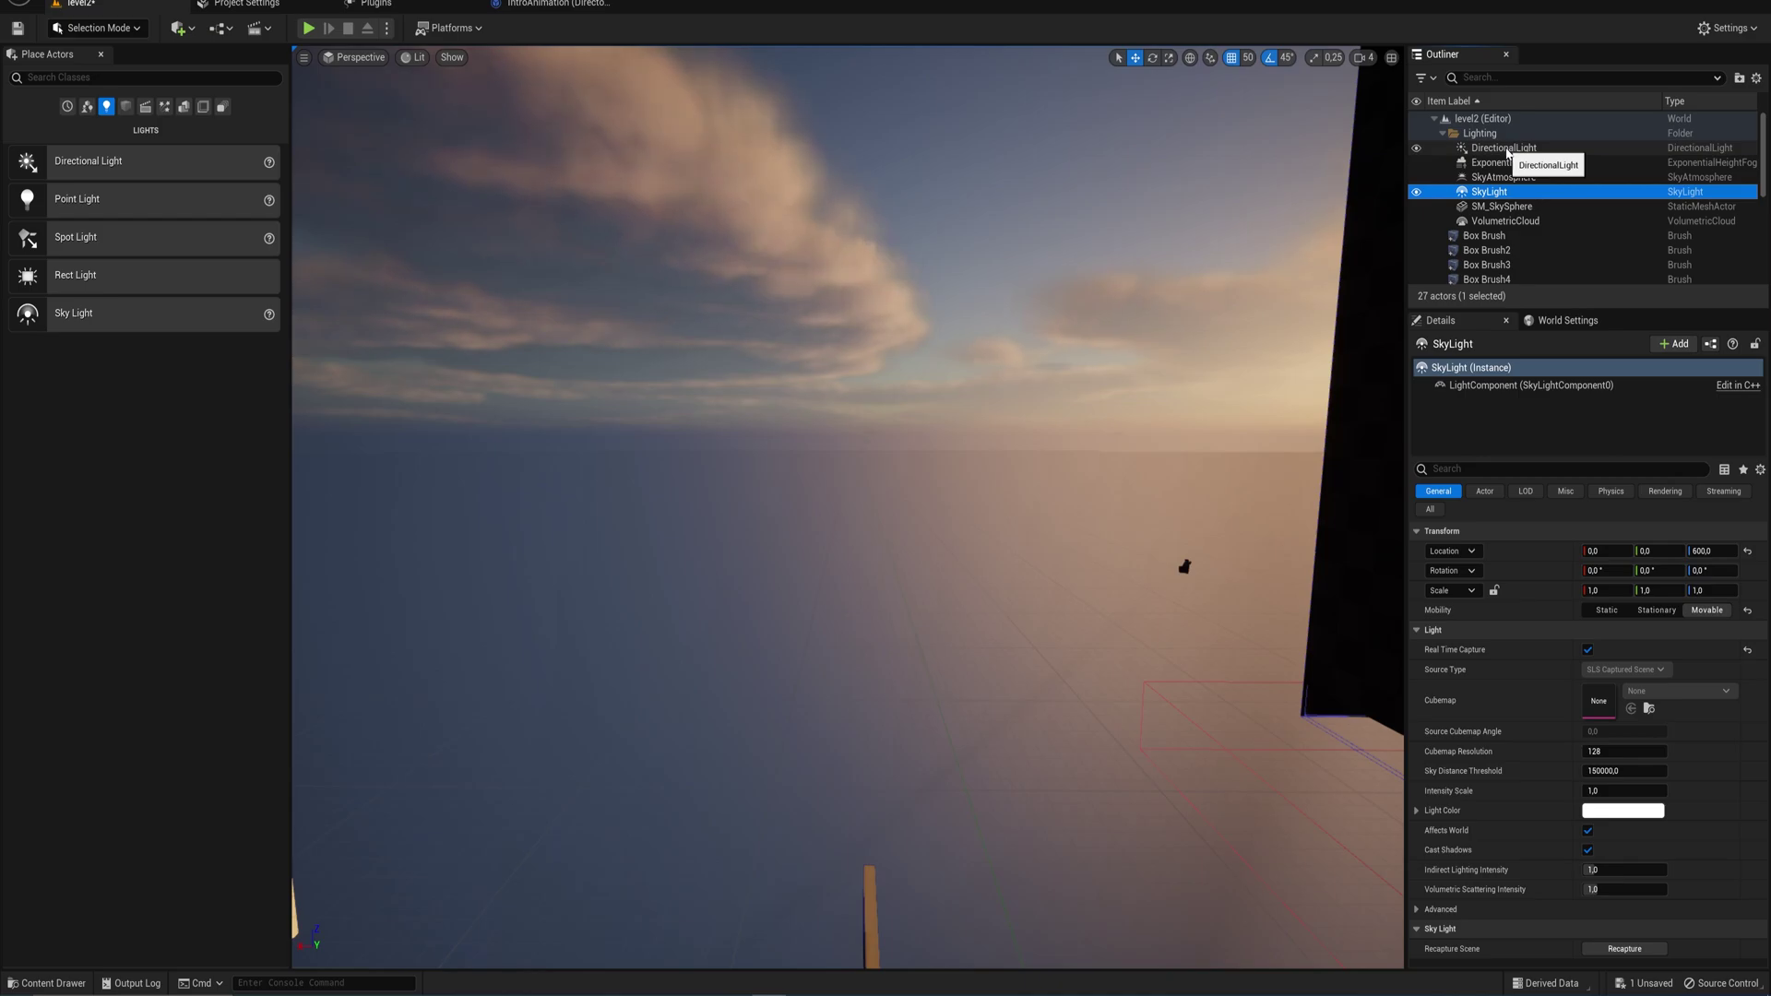
- Place a Point Light inside the dark room, close to the side wall on the checkered starting floor
right_drag(874, 502, 1374, 508)
key(w)
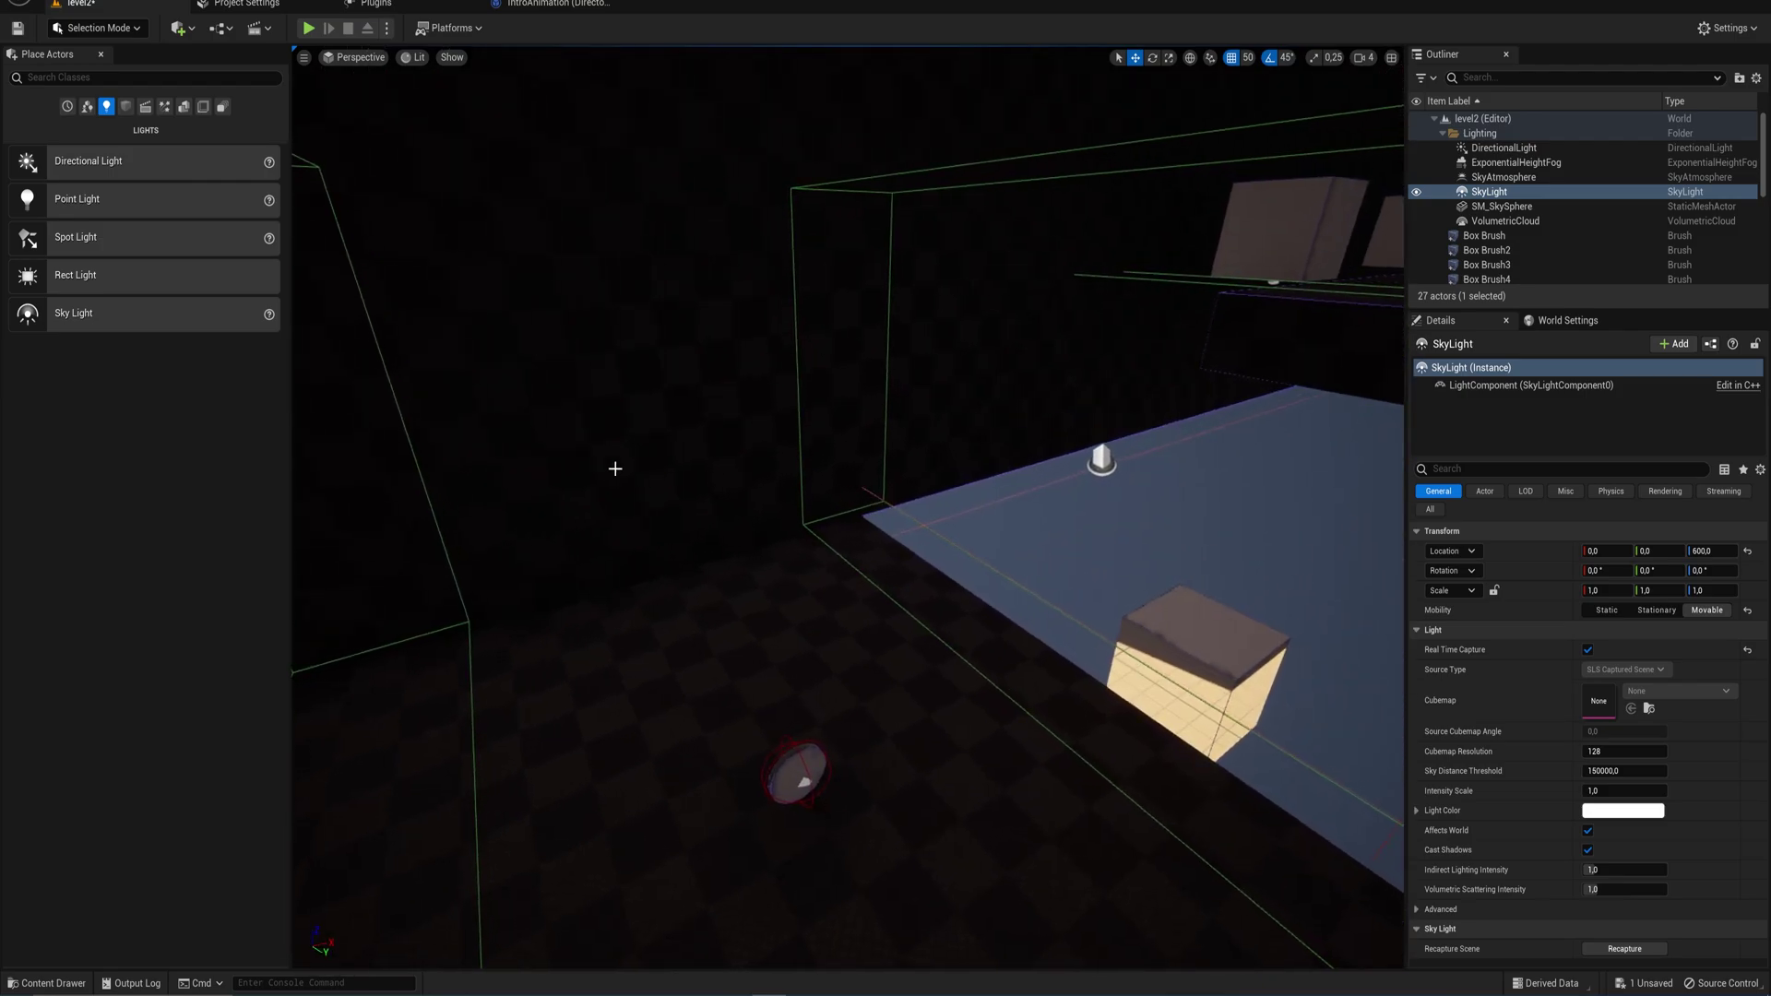
drag(130, 199, 708, 466)
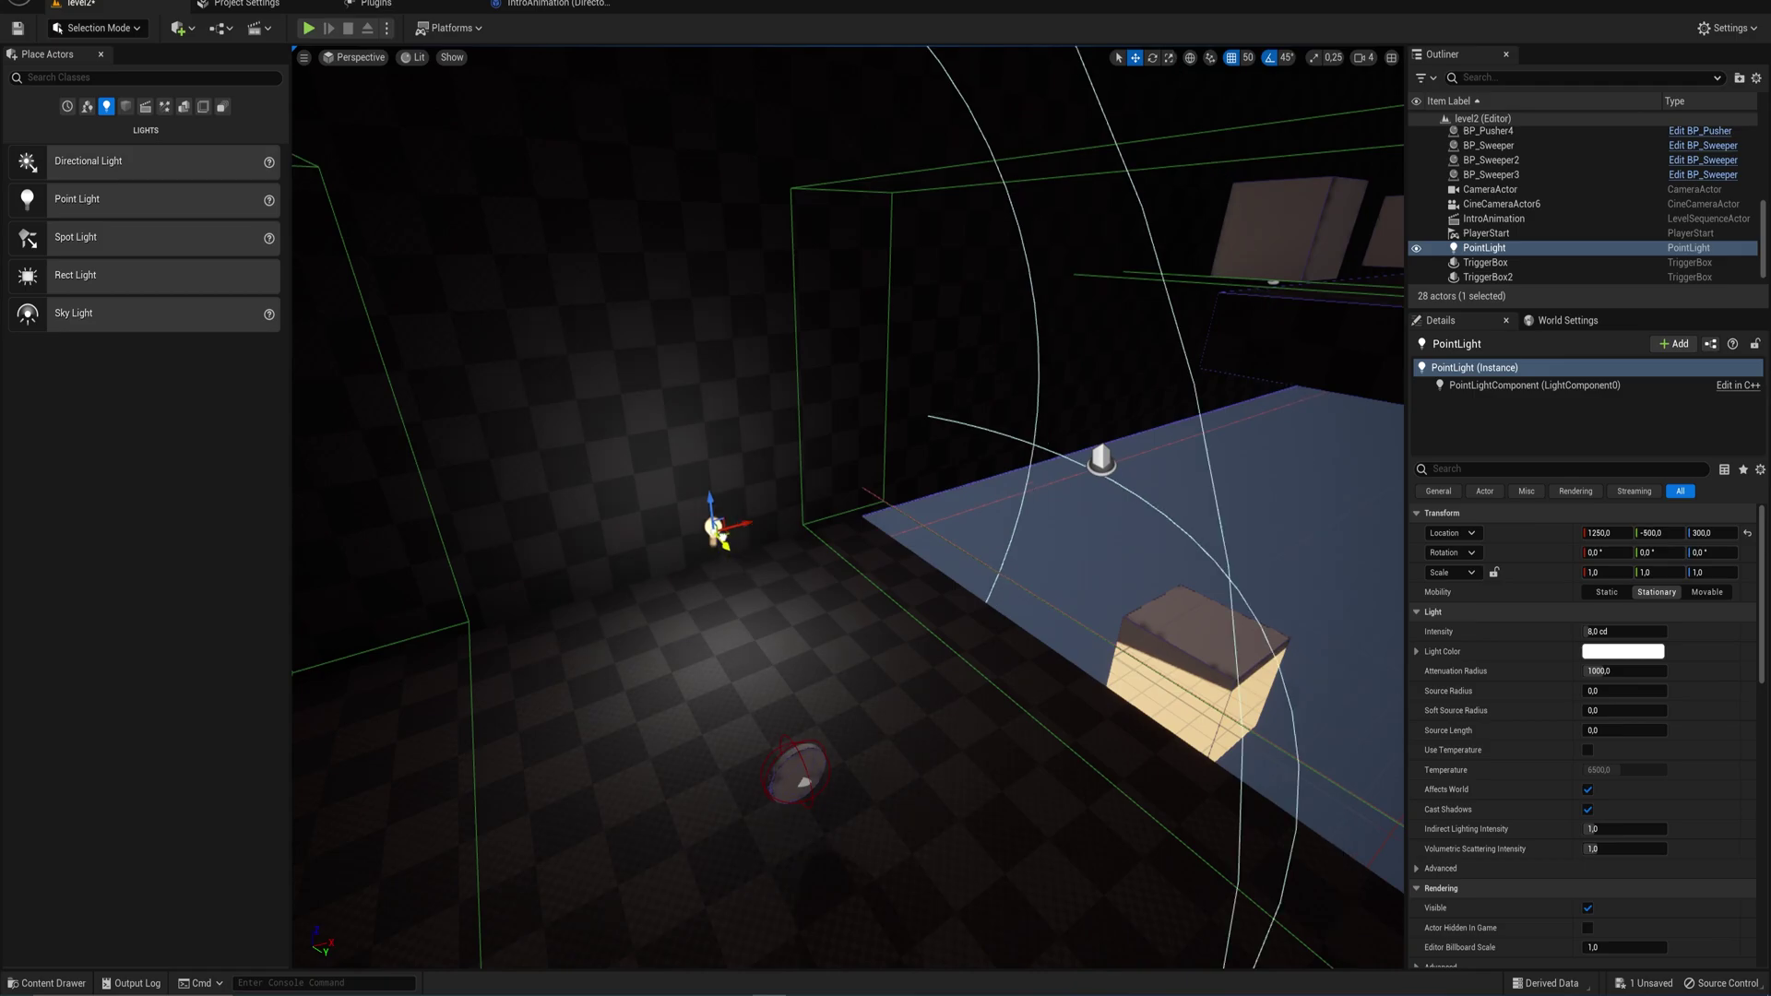
- Raise the new point light's intensity to about 104 cd
right_drag(936, 712, 862, 706)
key(w)
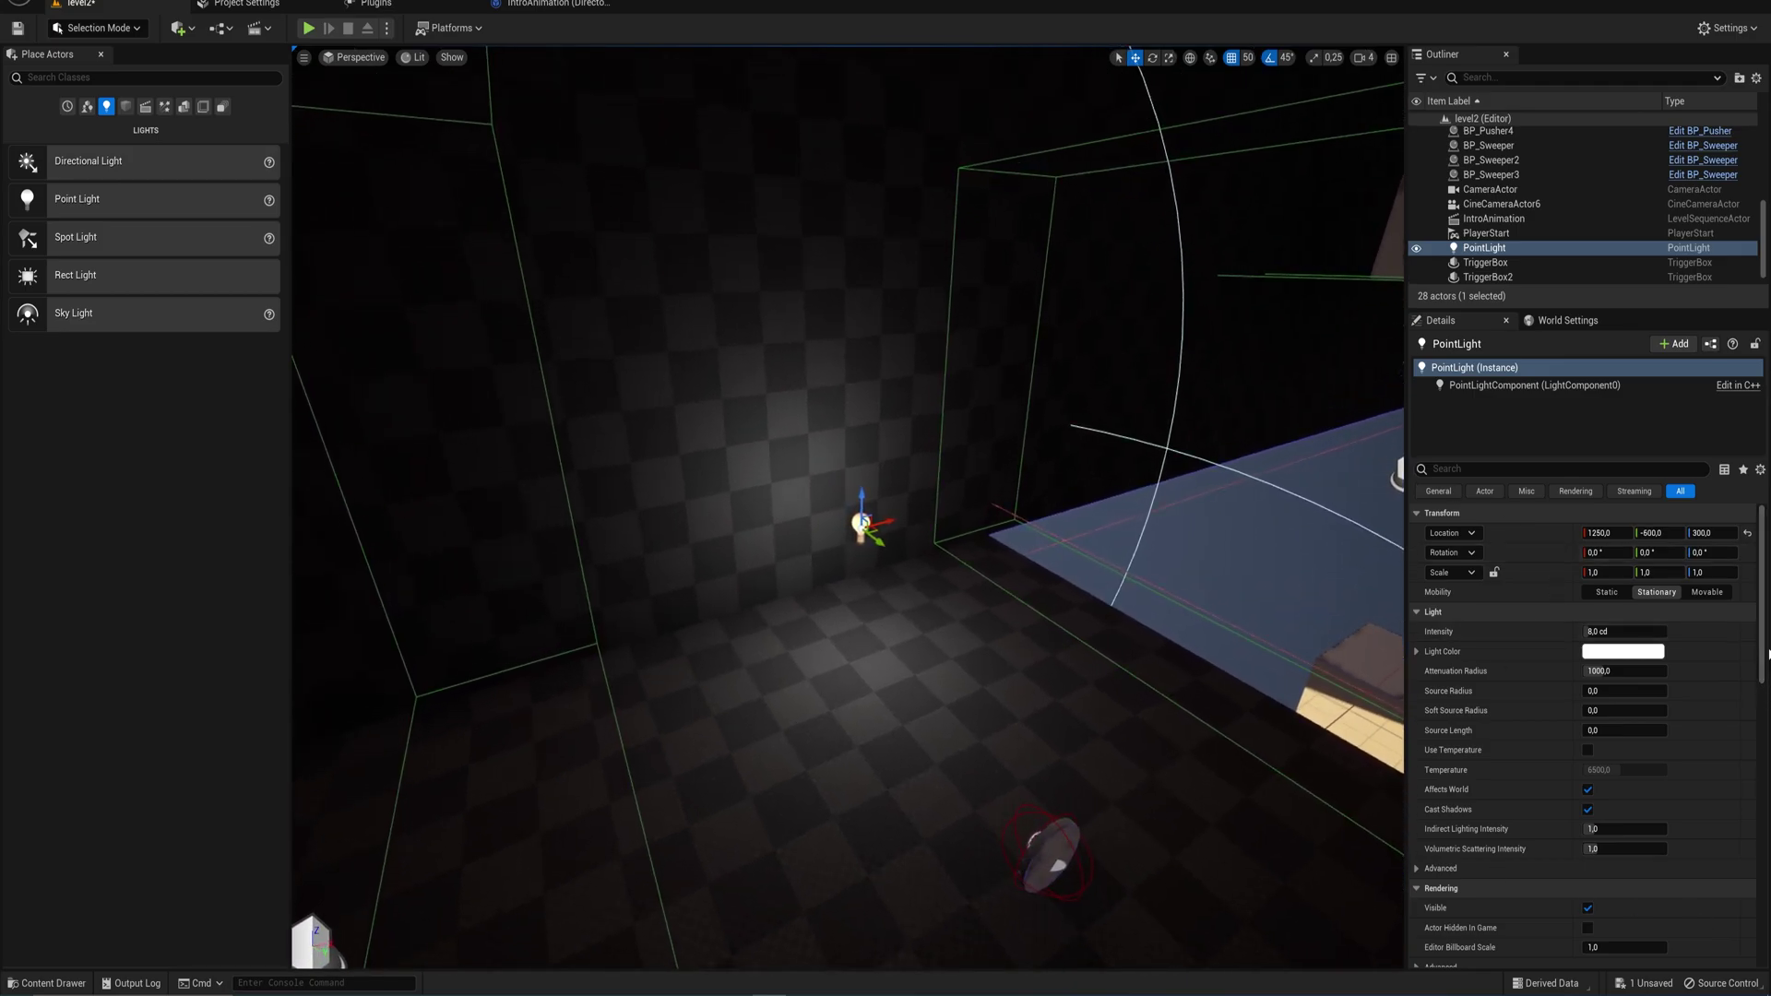
mouse_move(1599, 632)
drag(1598, 632, 1661, 632)
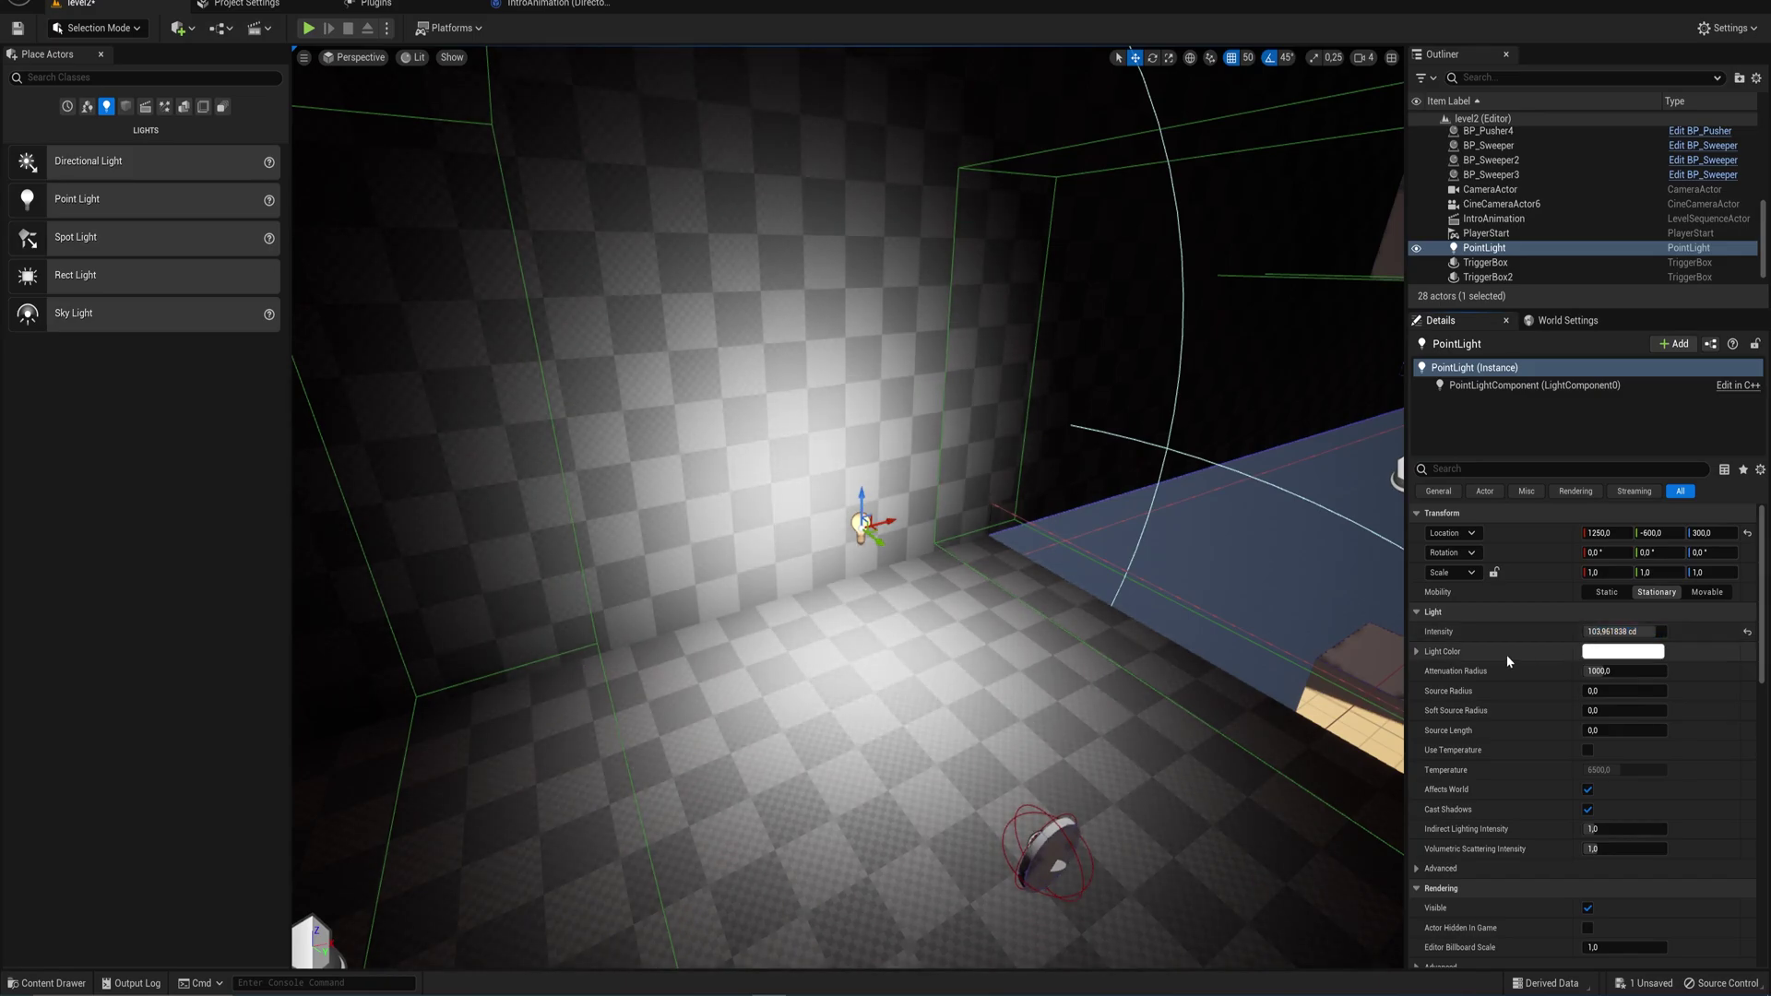
- Change the point light's color to a saturated green, about 00FF6A in sRGB
click(1639, 652)
click(1409, 675)
drag(1410, 674, 1372, 786)
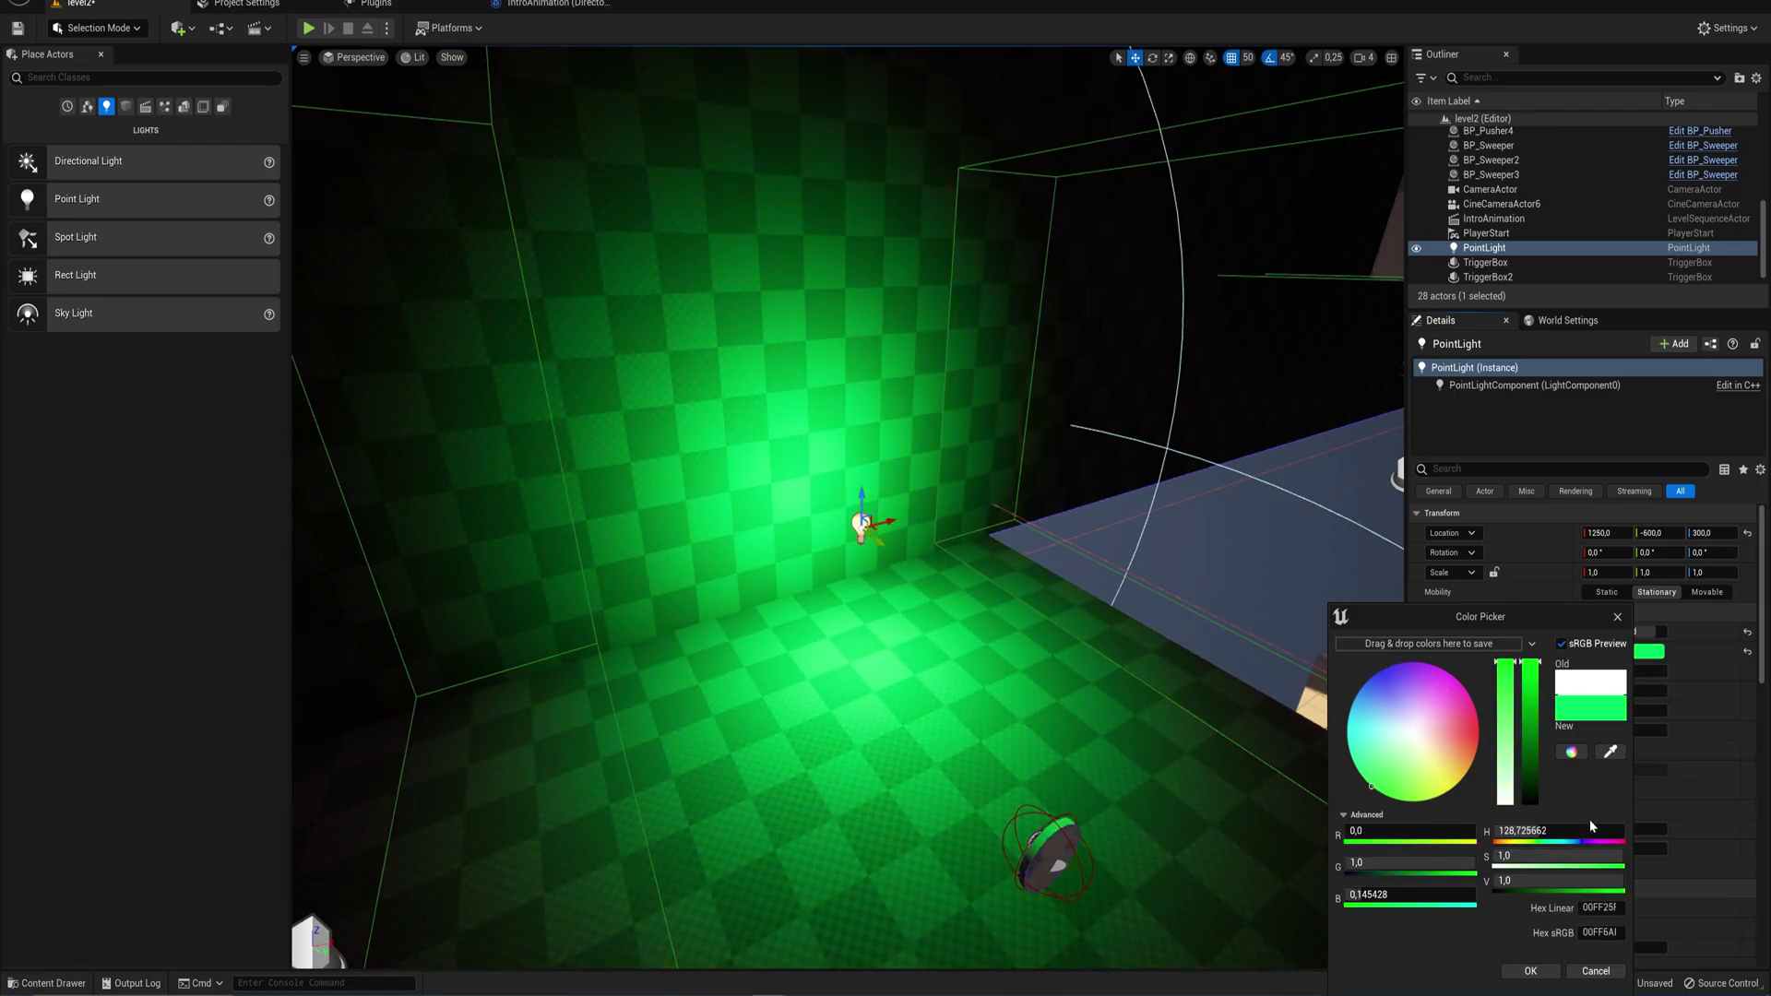
click(1545, 974)
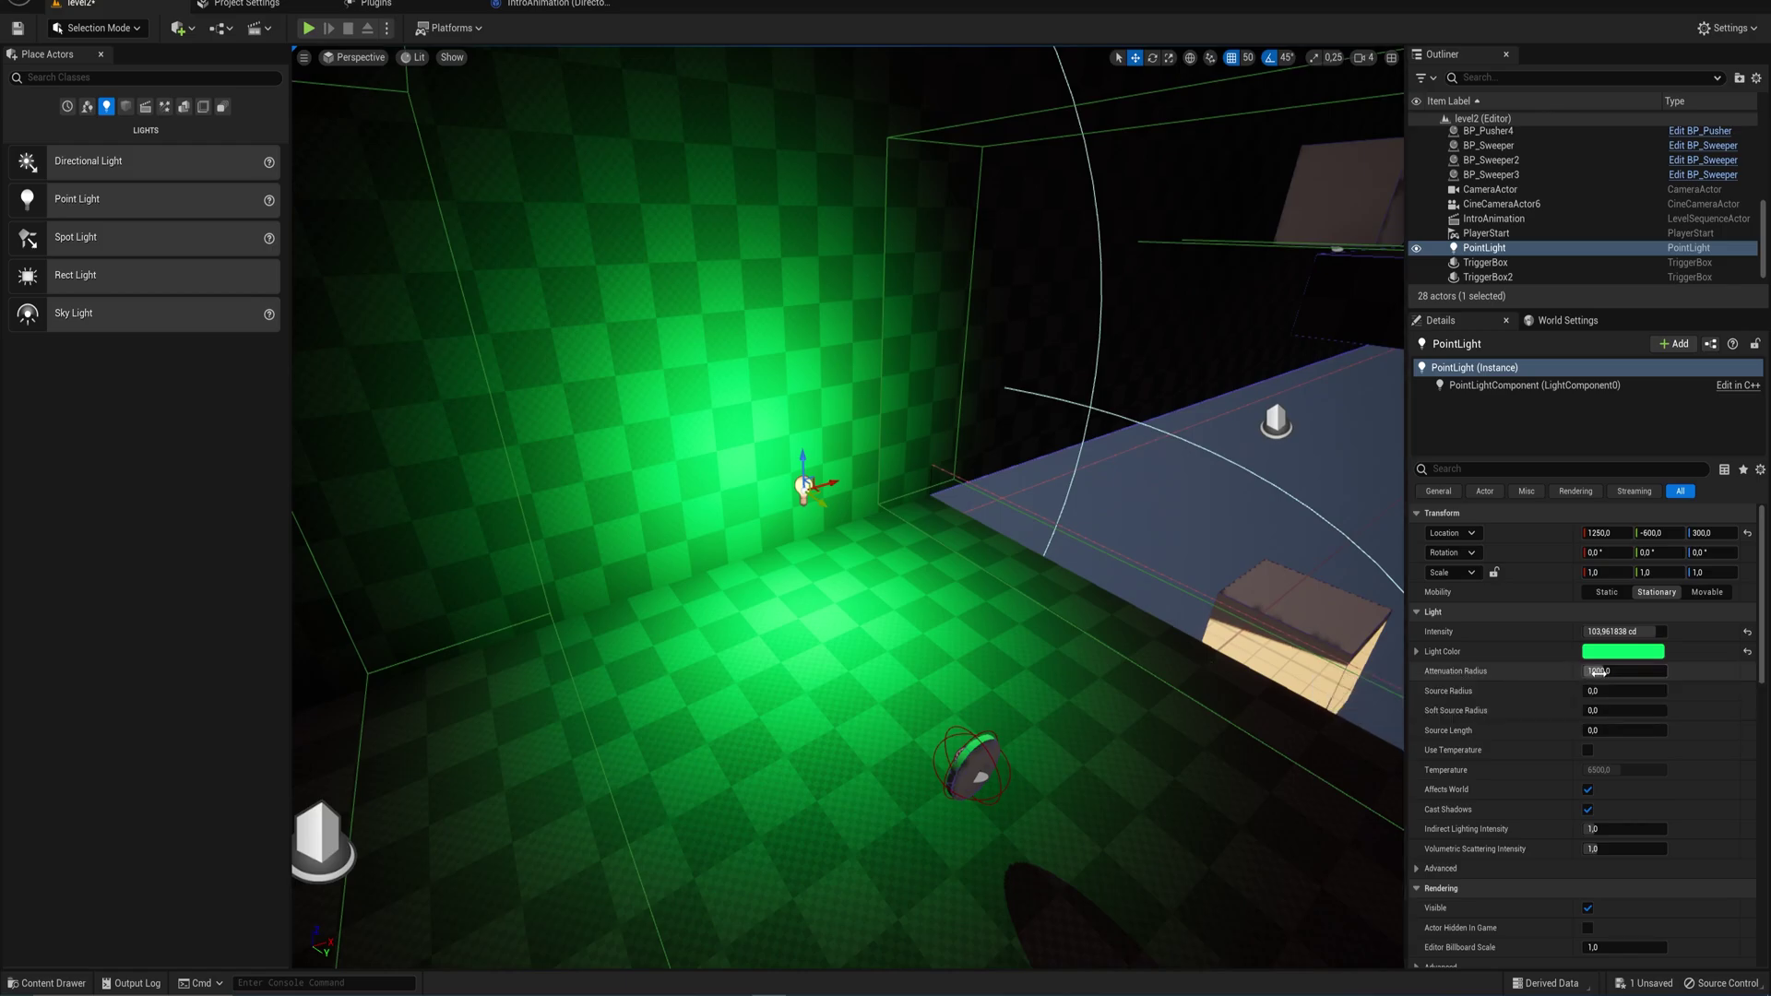
- Compare the light's reach at an attenuation radius of 16384, then reduce the radius to about 765
drag(1596, 672, 1666, 671)
right_drag(945, 403, 1088, 323)
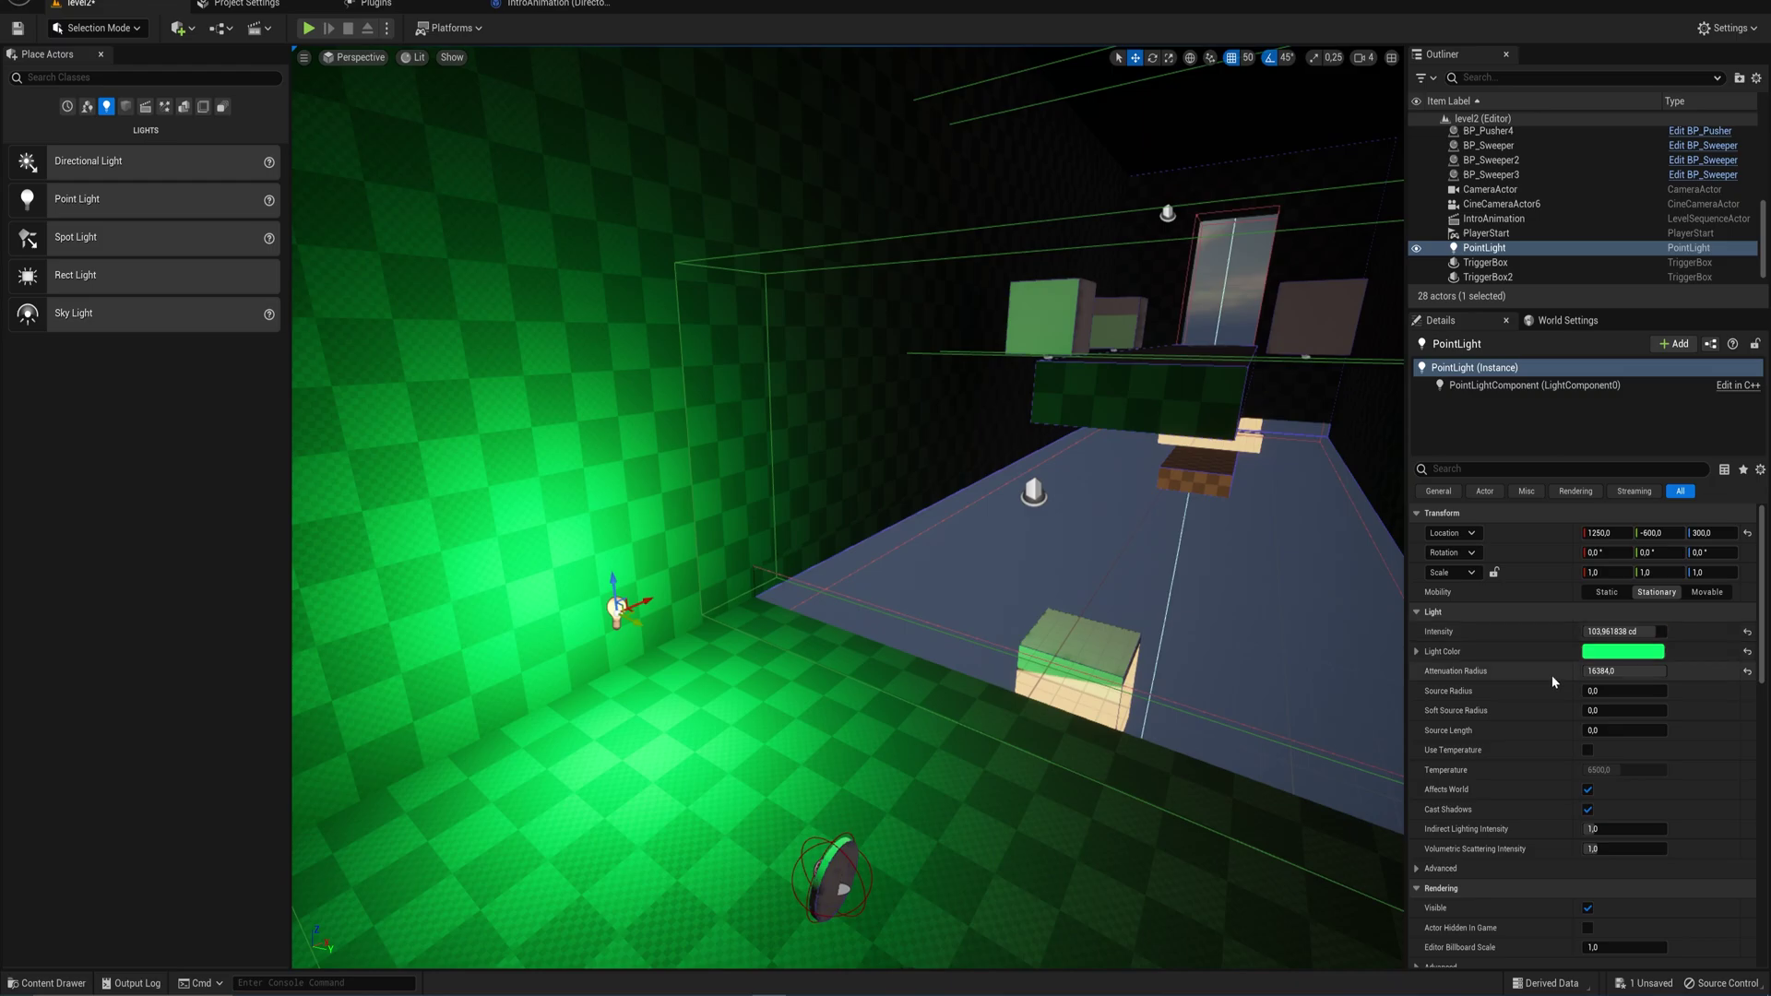
drag(1621, 671, 1555, 671)
click(1433, 664)
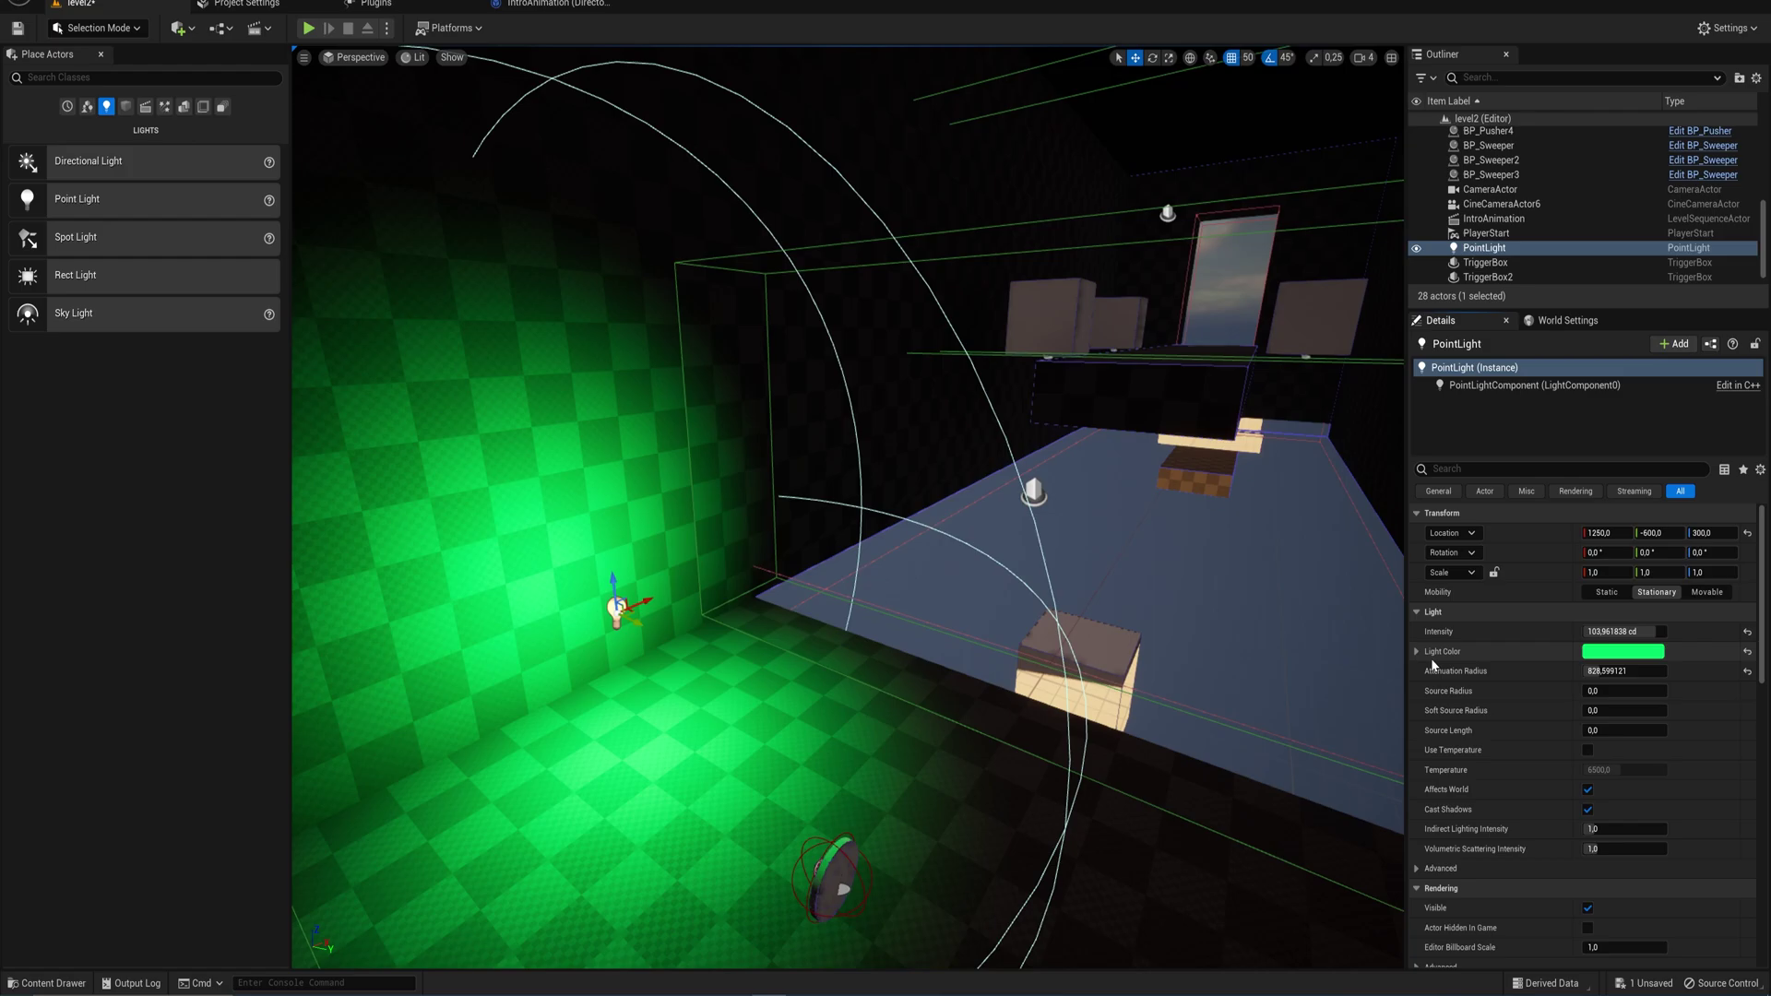
mouse_move(1623, 671)
mouse_down()
mouse_move(1591, 670)
mouse_move(1651, 671)
mouse_move(1629, 670)
mouse_up()
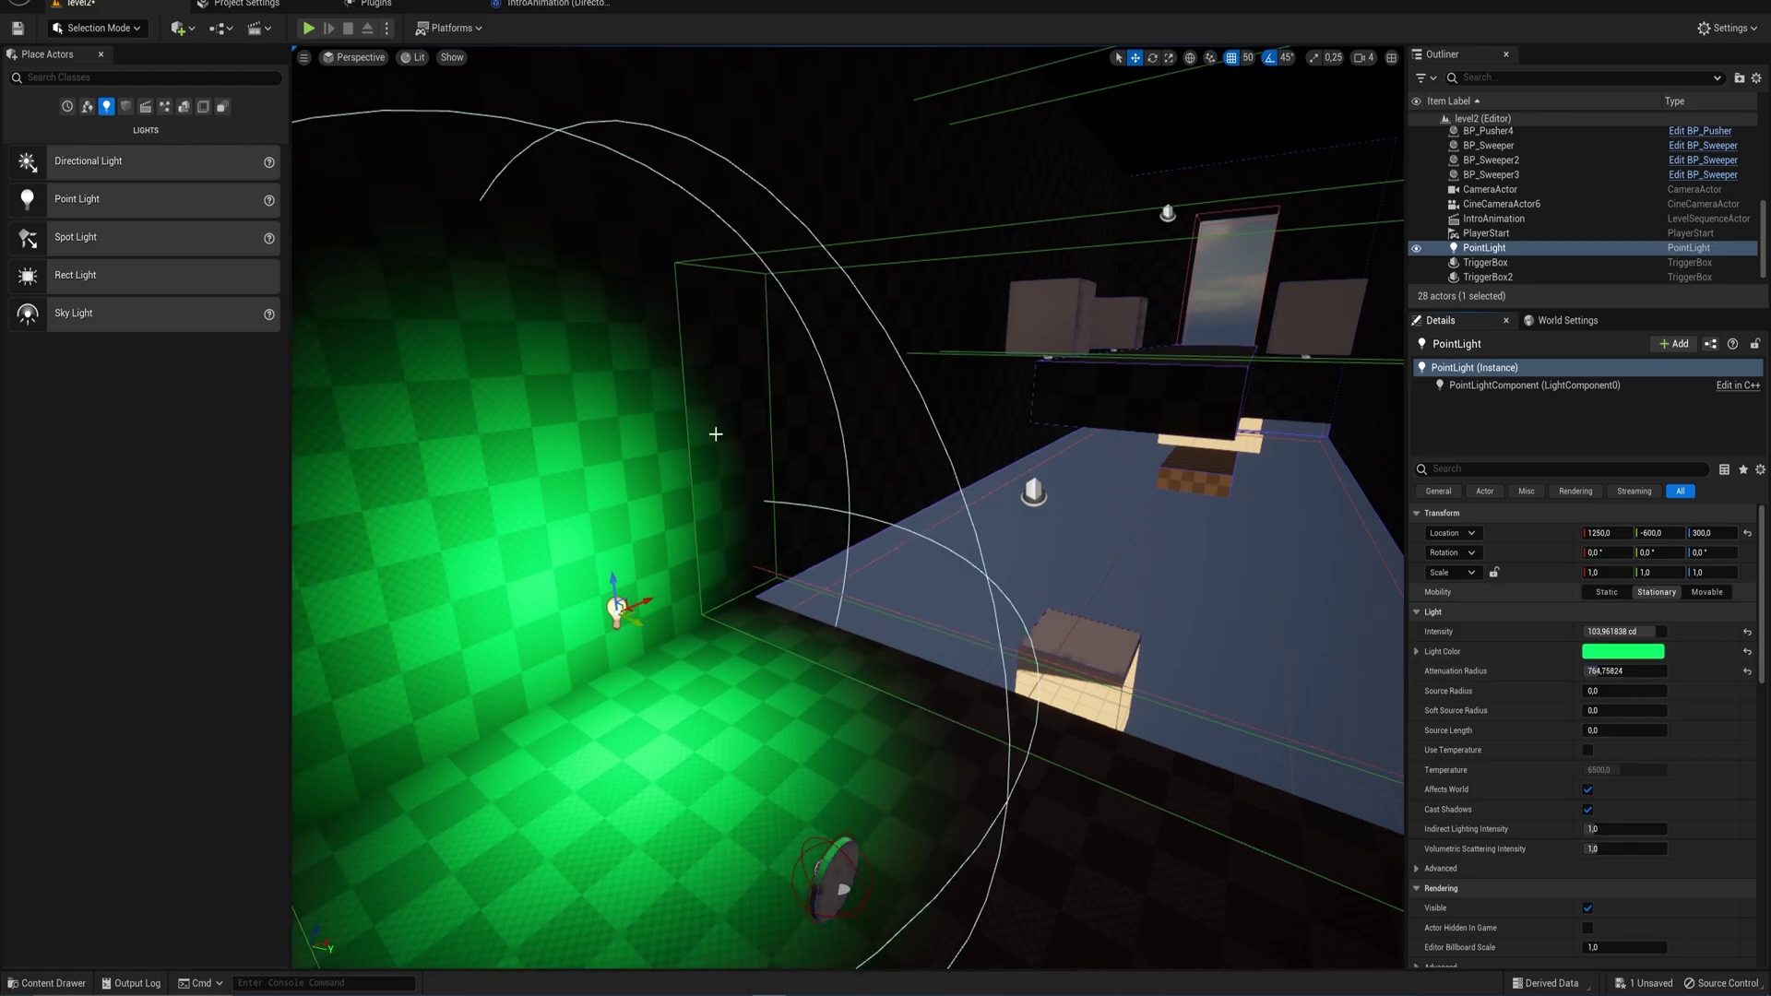
key(f)
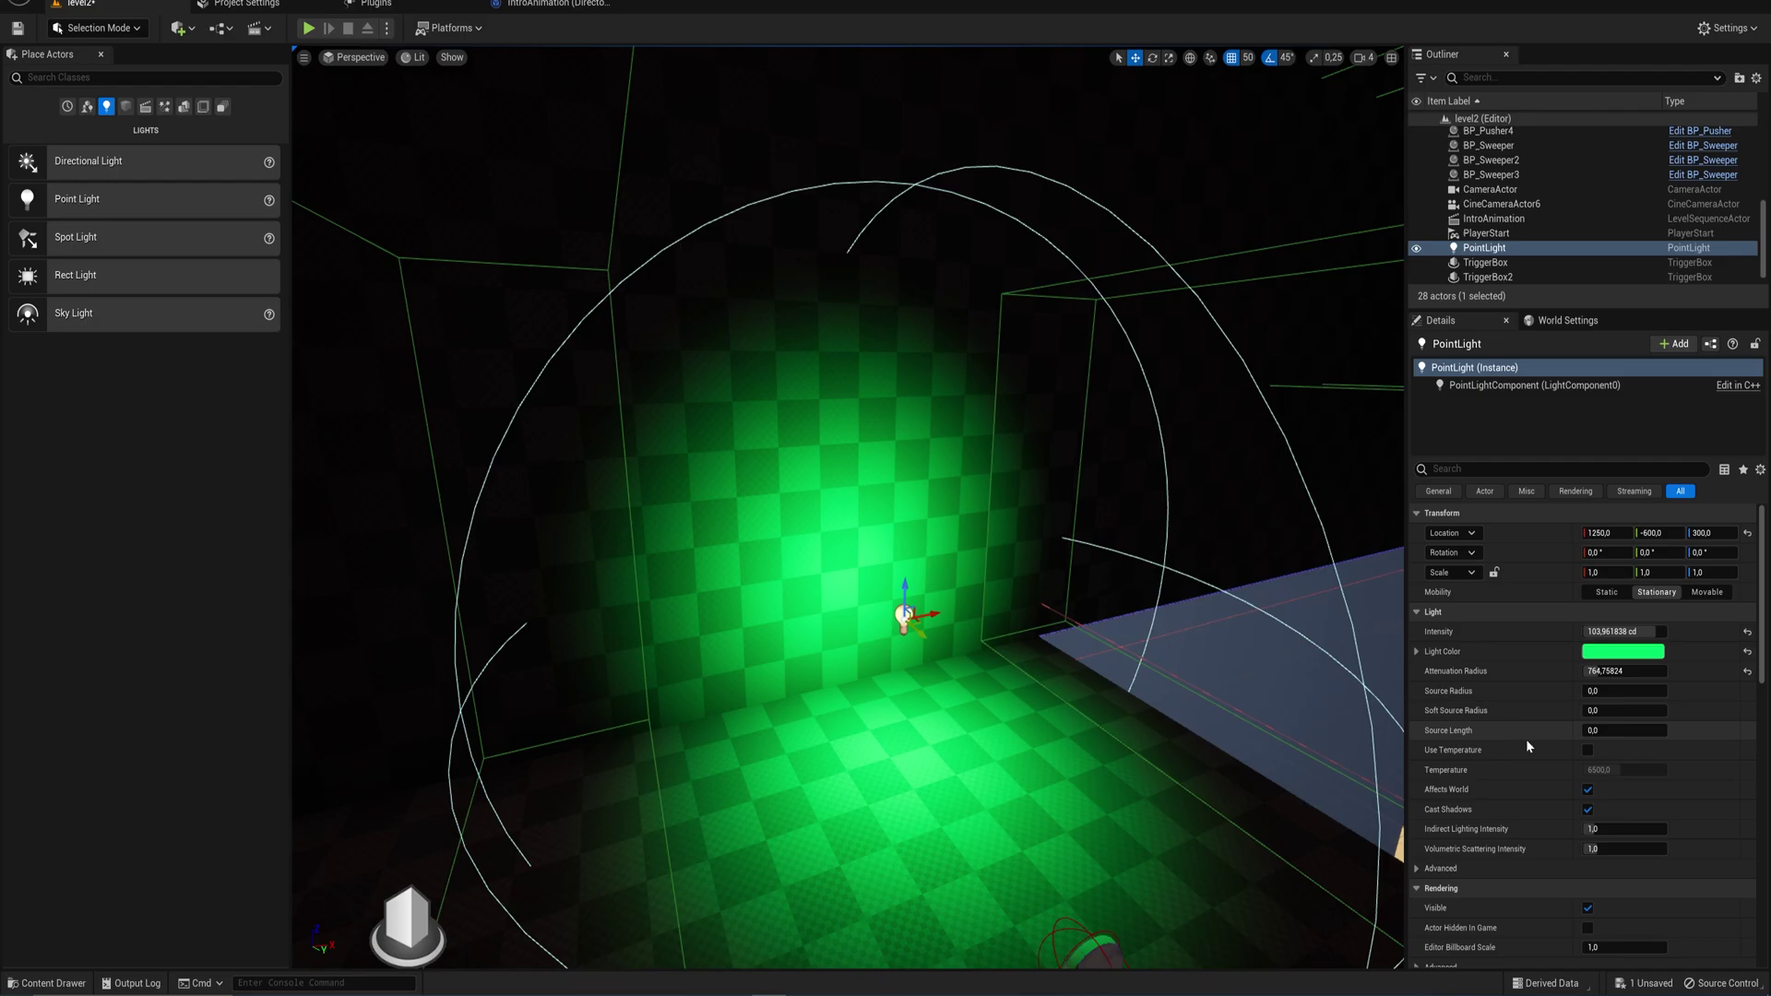
- Enable Use Temperature on the point light, try several temperatures including 1700, and disable Use Temperature again
click(1588, 750)
drag(1586, 770, 1626, 771)
key(ctrl+z)
key(ctrl+z)
mouse_move(1627, 772)
mouse_down()
mouse_move(1664, 772)
mouse_move(1592, 772)
mouse_move(1628, 772)
mouse_up()
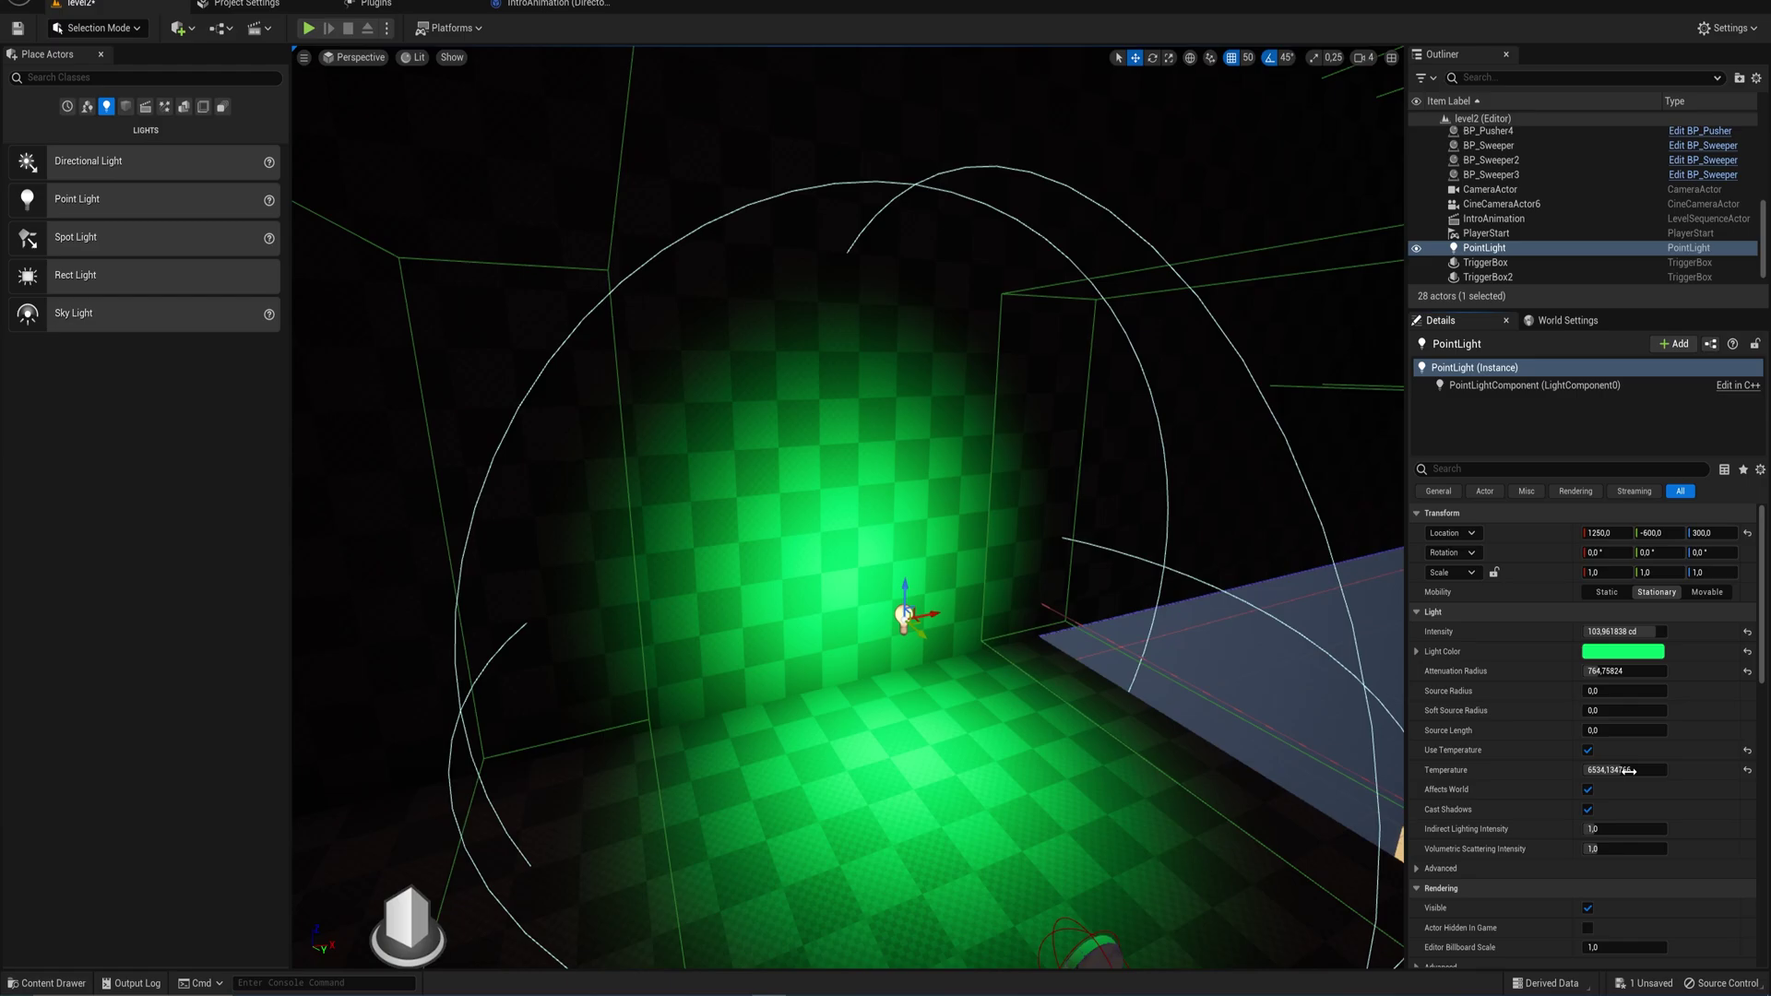
drag(1629, 771, 1615, 769)
click(1614, 769)
text(1700)
key(Return)
drag(1586, 769, 1623, 770)
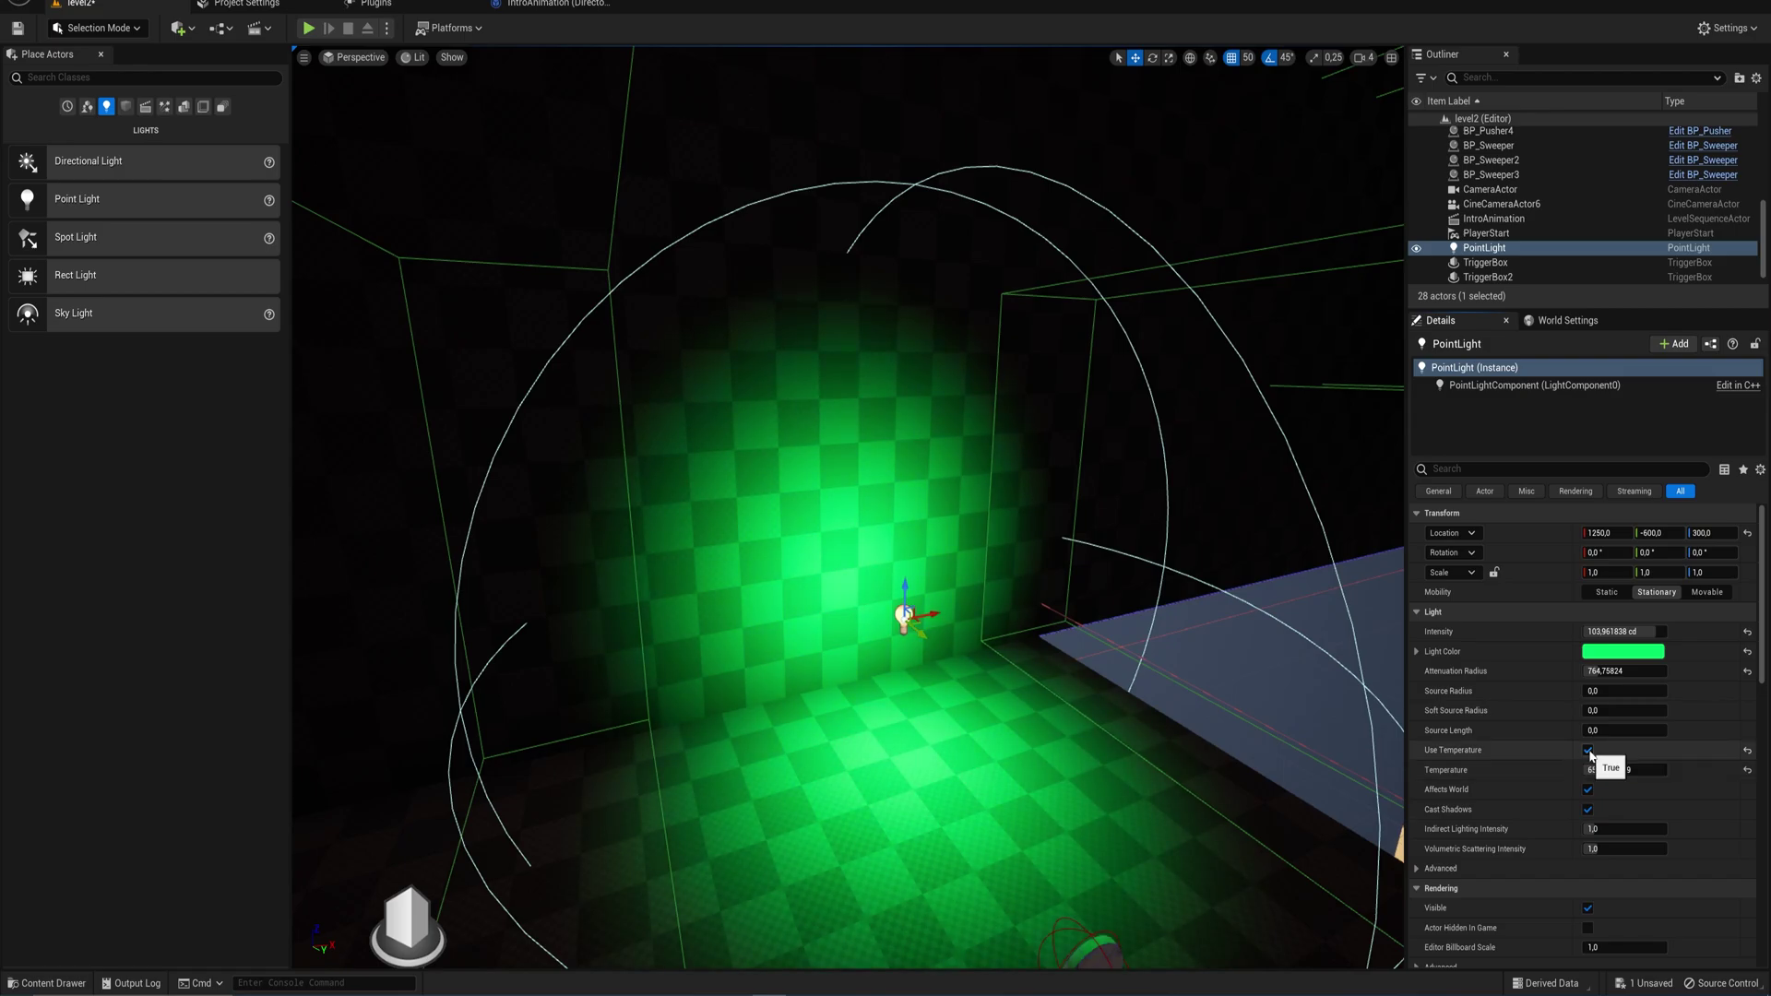
click(1589, 750)
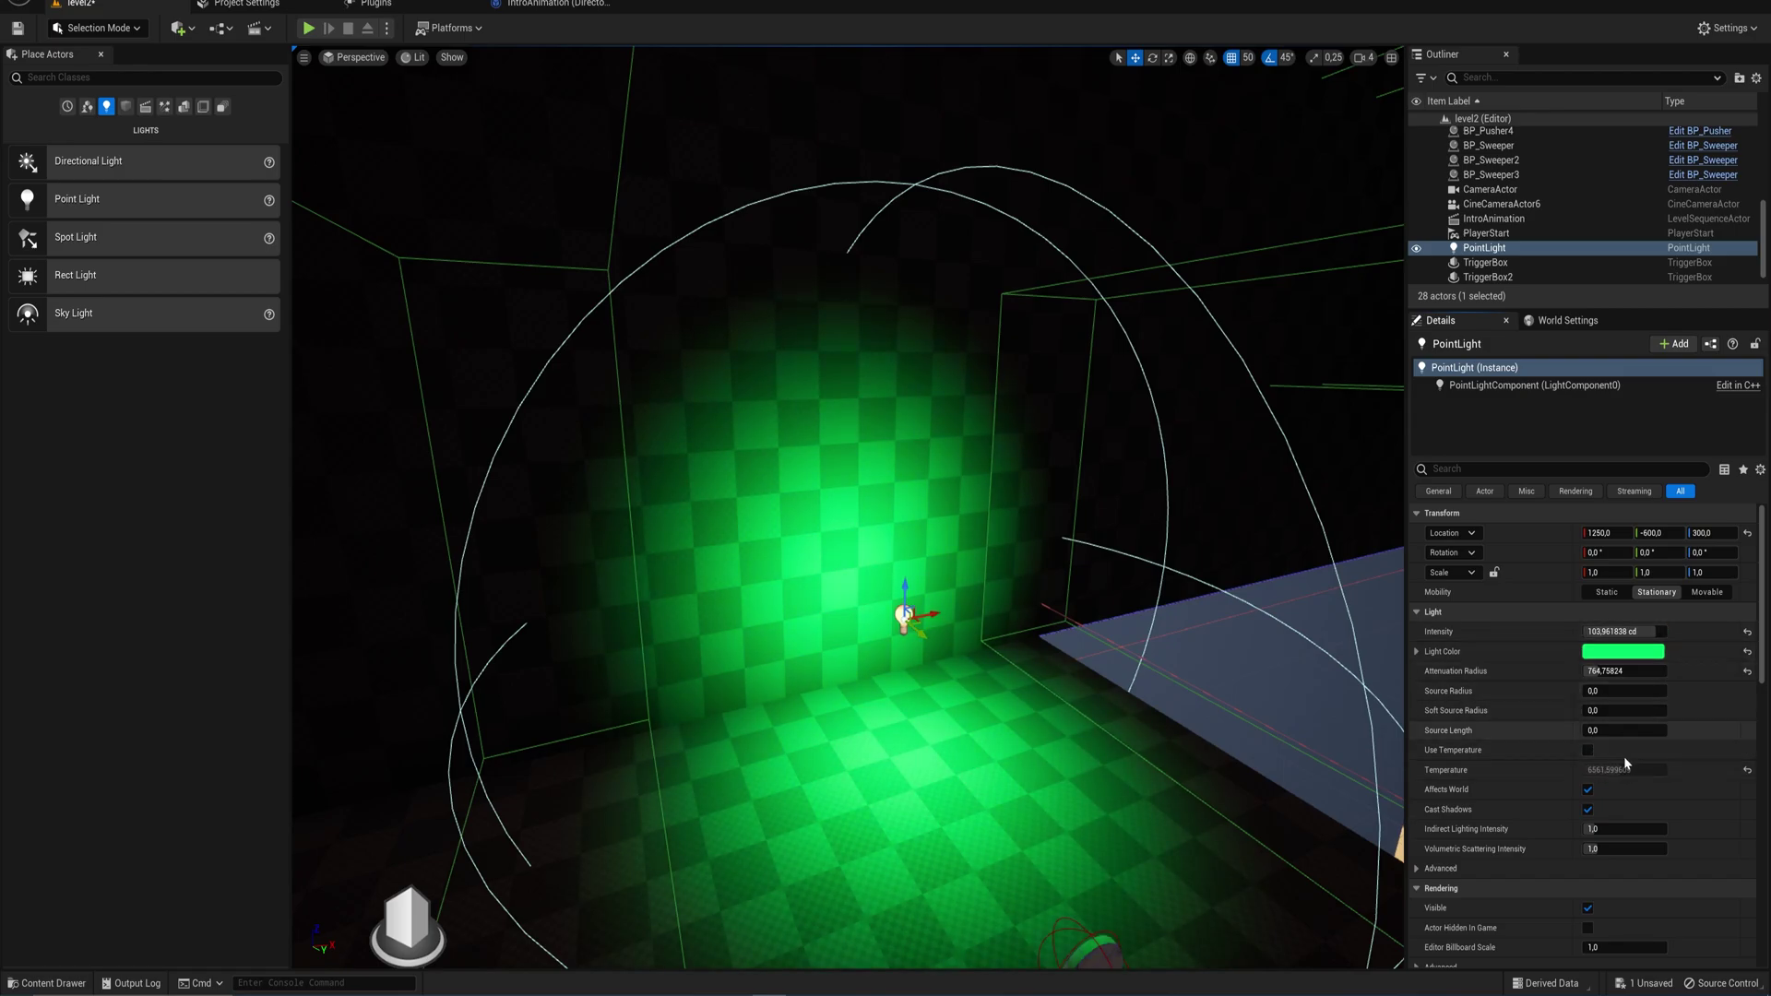
- Switch the point light's Affects World option off and back on to compare its effect
drag(1768, 678, 1769, 713)
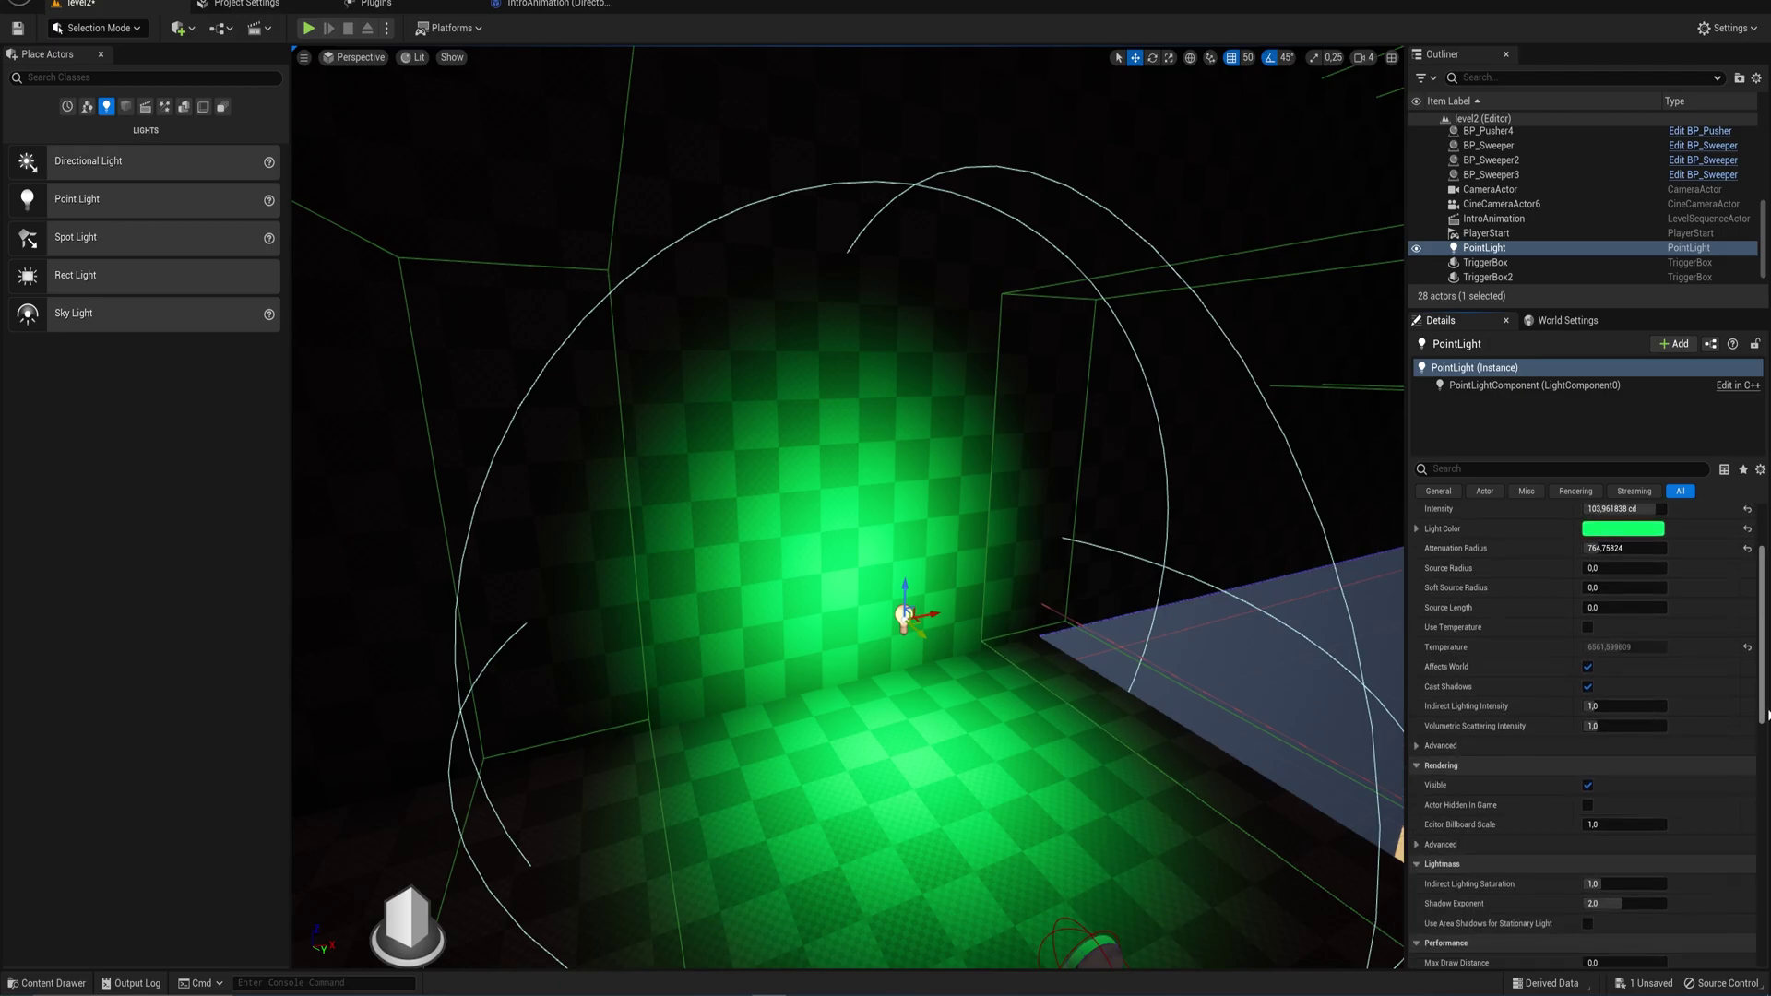
click(1589, 667)
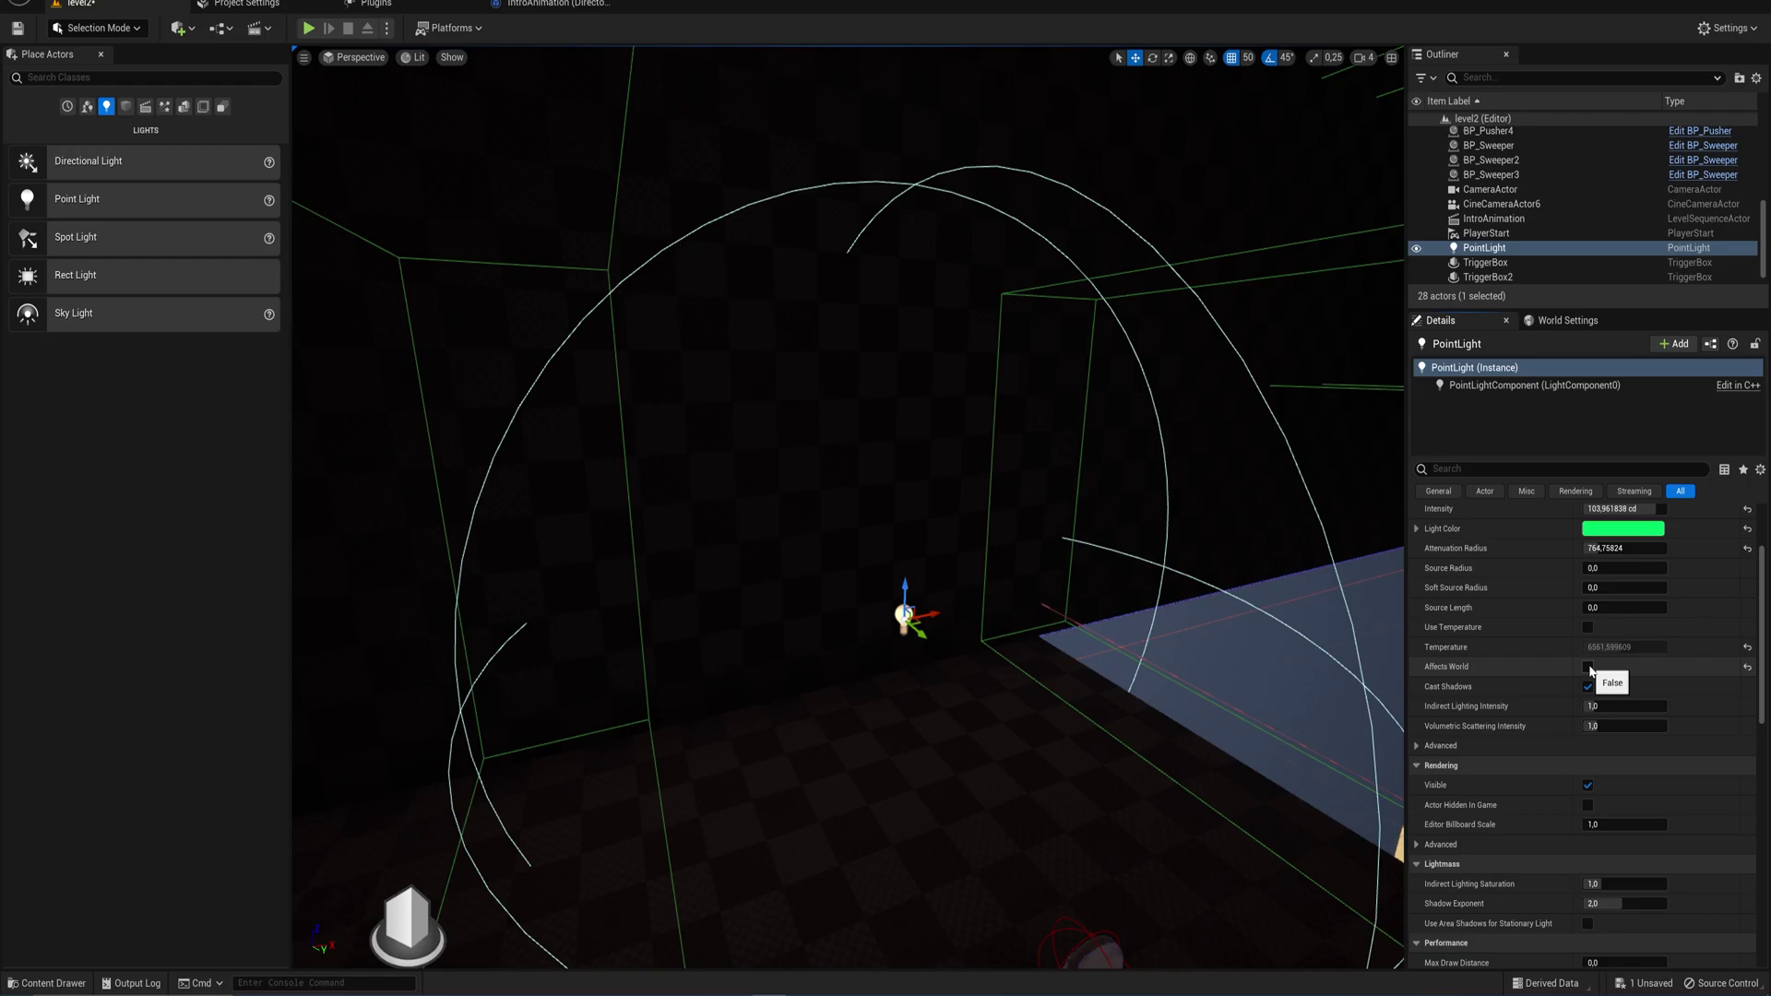
click(1588, 667)
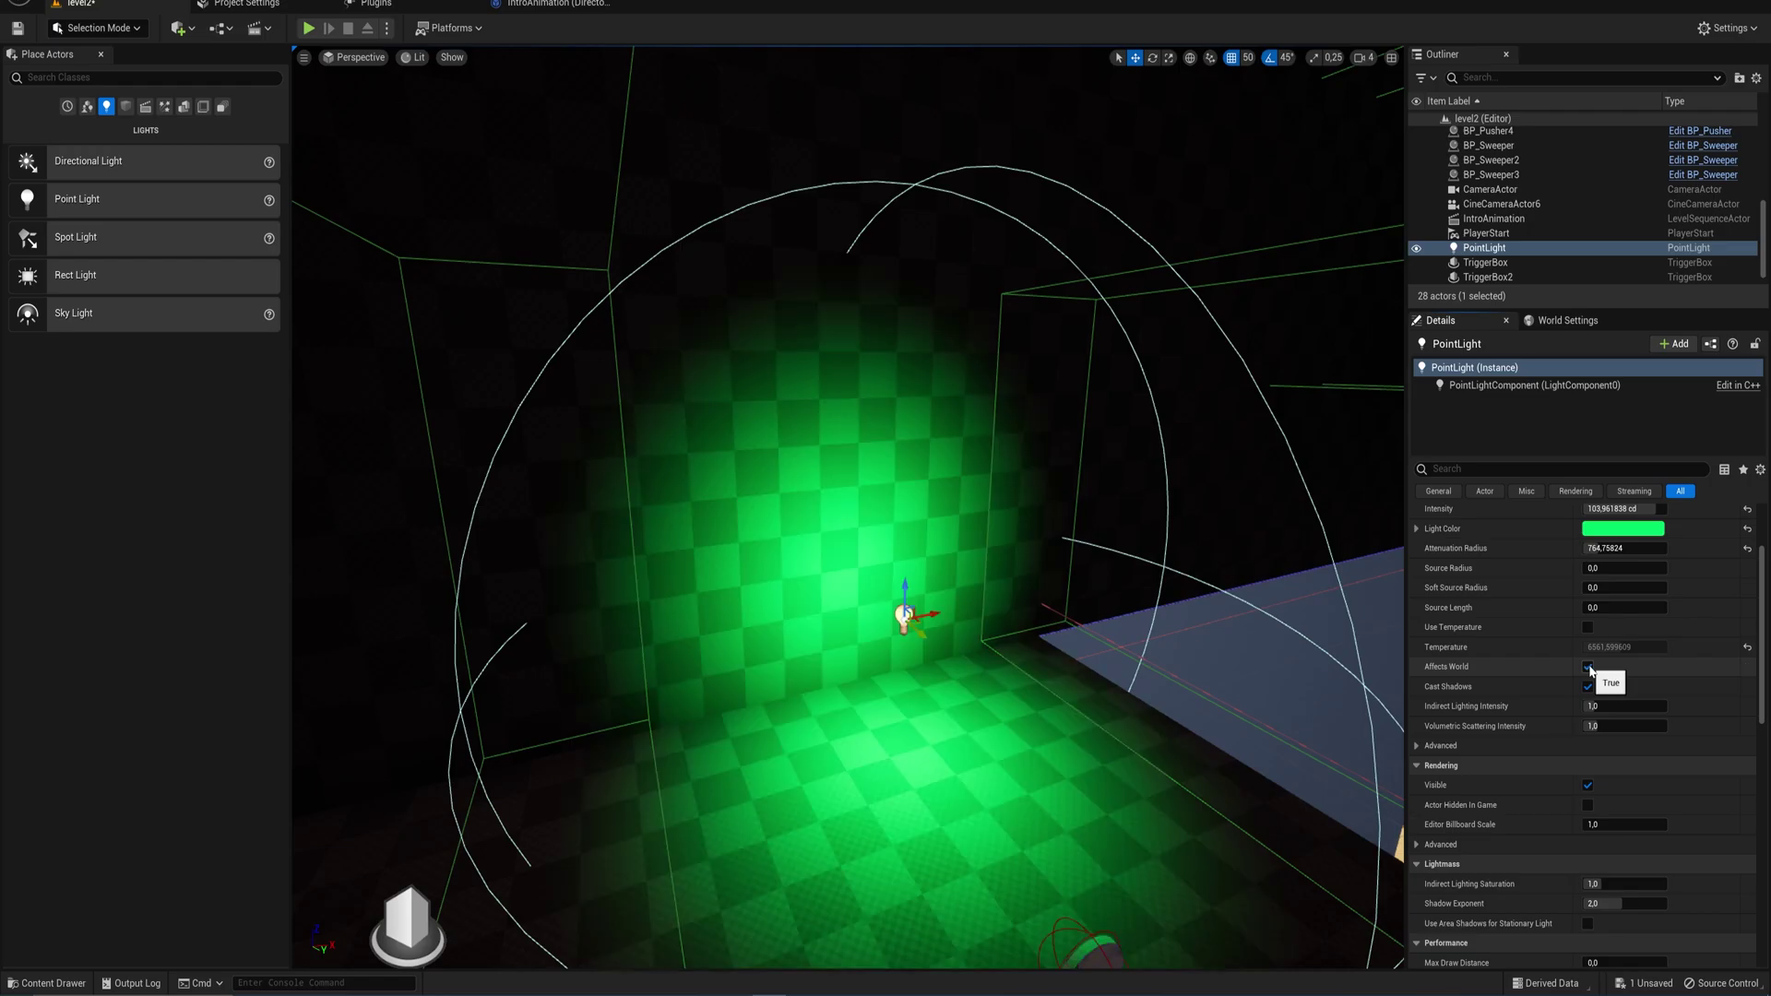
- Toggle Cast Shadows on the point light to compare its effect, and leave it disabled
click(1588, 687)
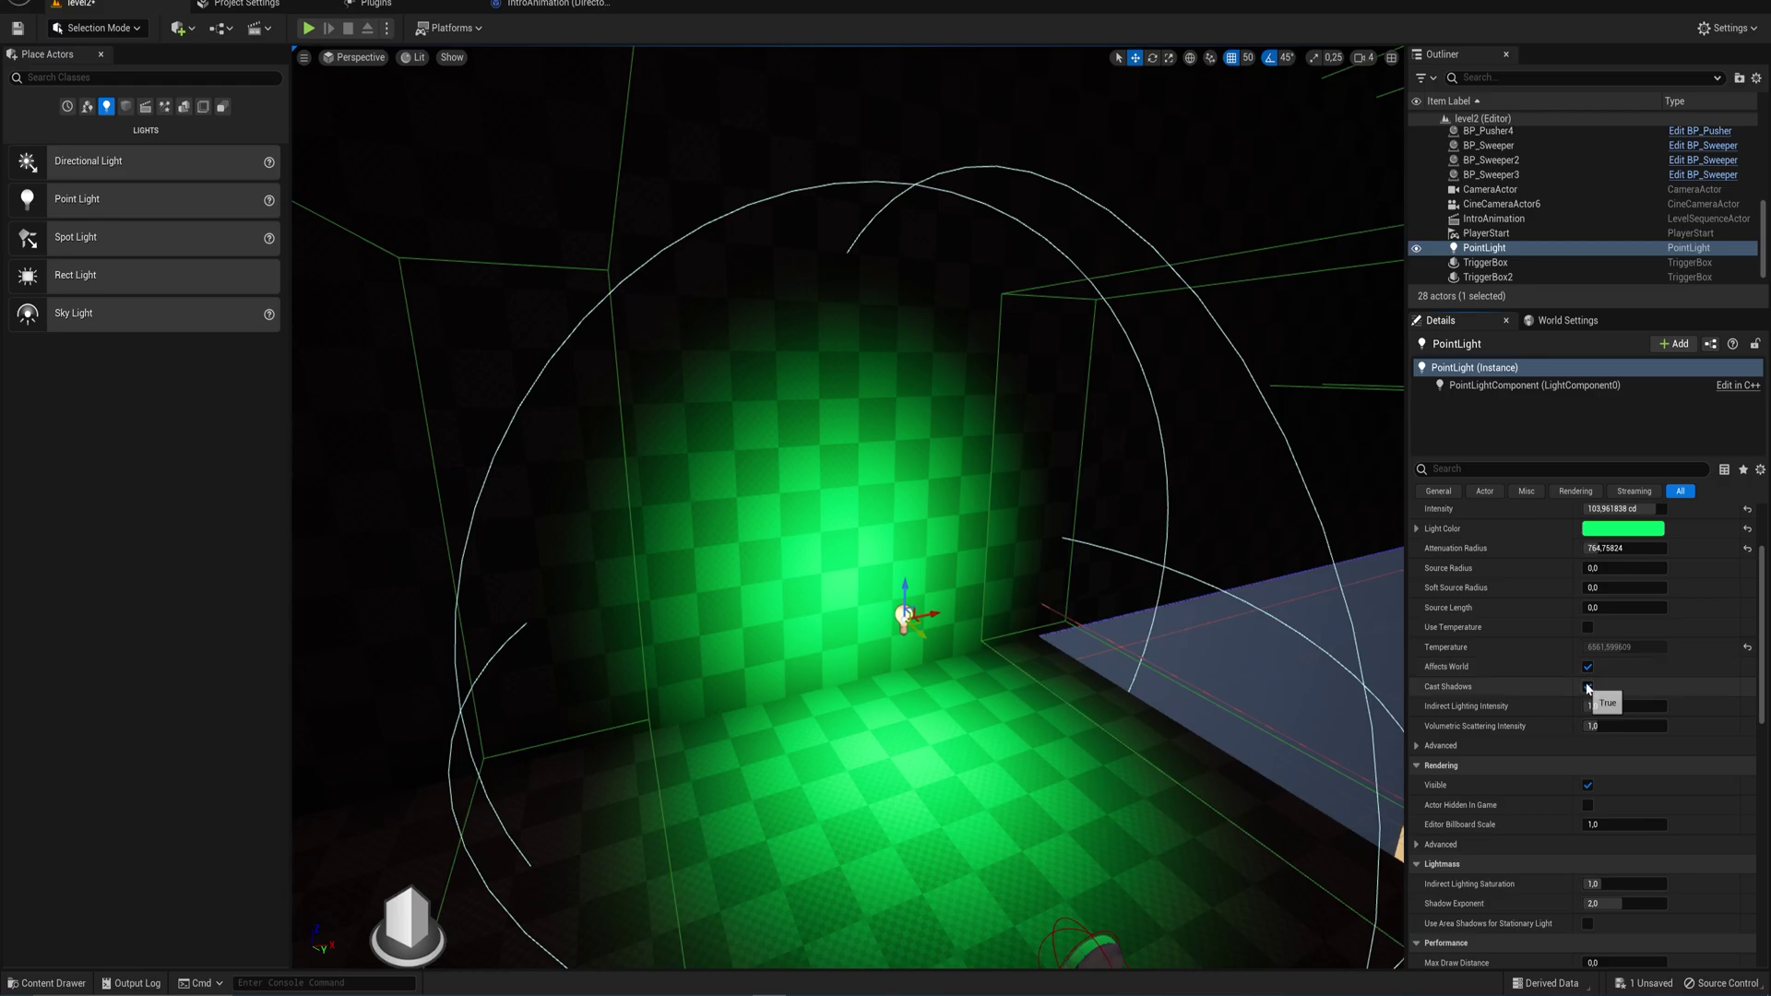
click(1589, 687)
click(1588, 687)
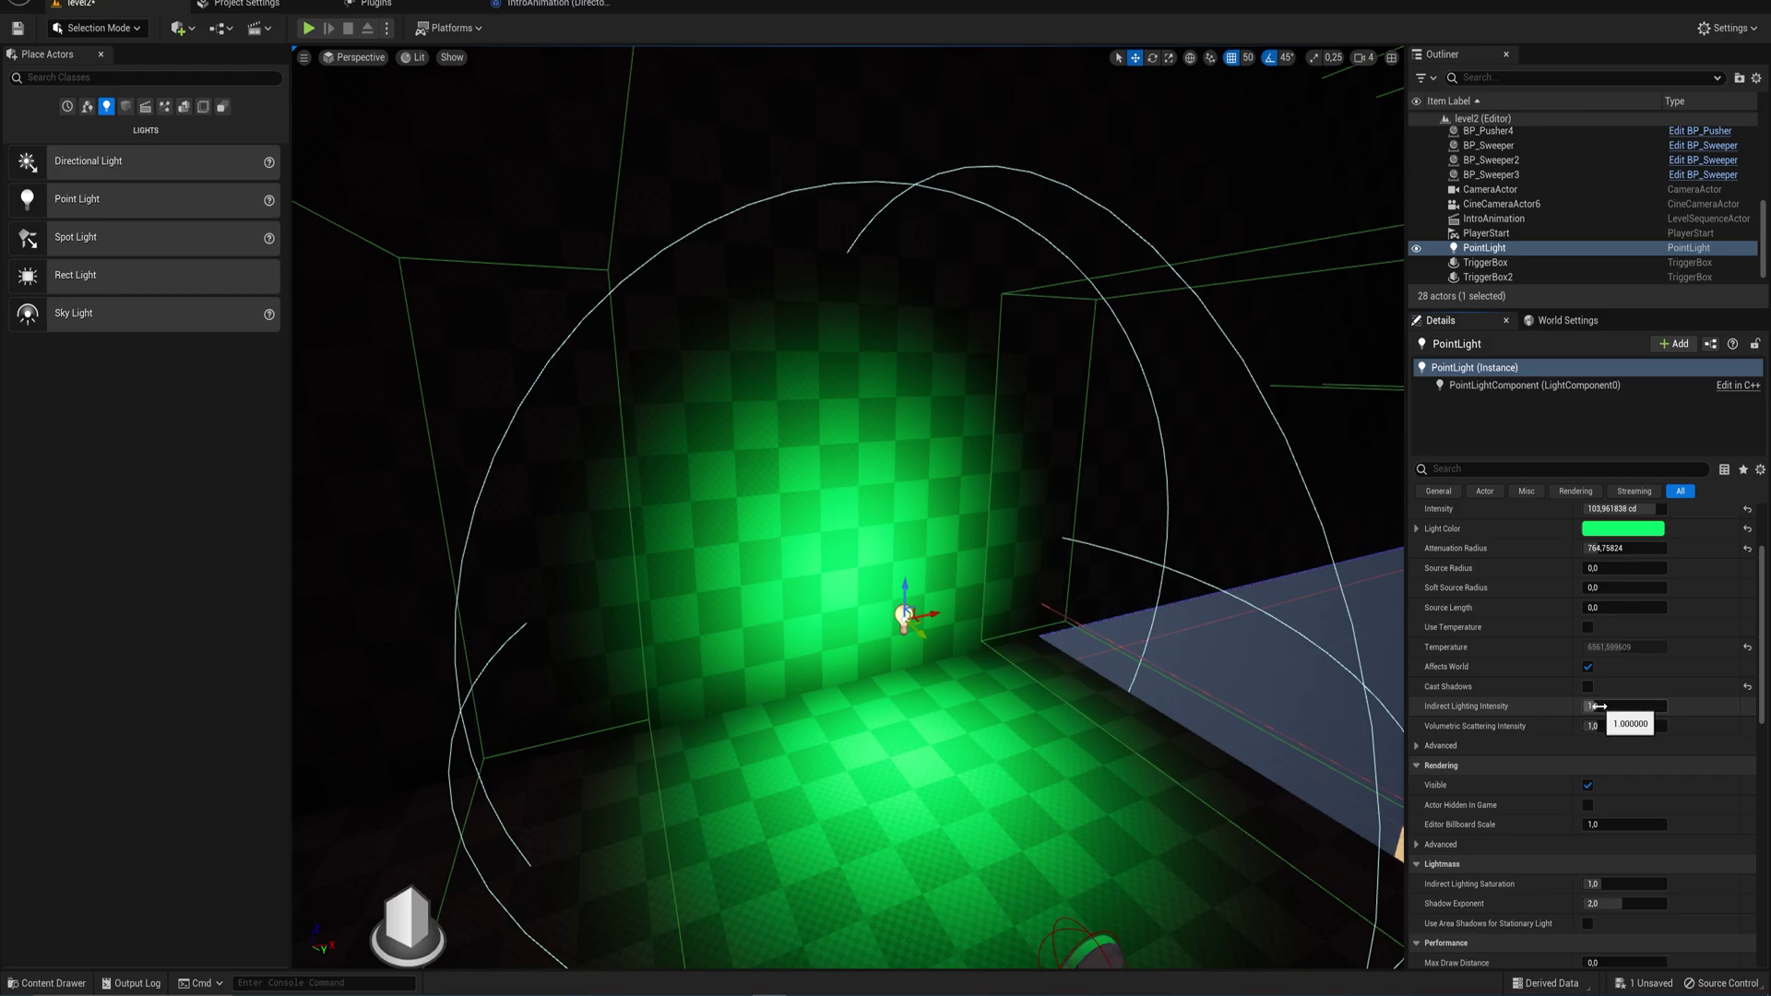
- Try an indirect lighting intensity of about 2.2 on the point light, then undo the change
mouse_move(1595, 706)
mouse_down()
mouse_move(1638, 706)
mouse_move(1596, 706)
mouse_move(1612, 706)
mouse_up()
right_drag(1046, 576, 1131, 555)
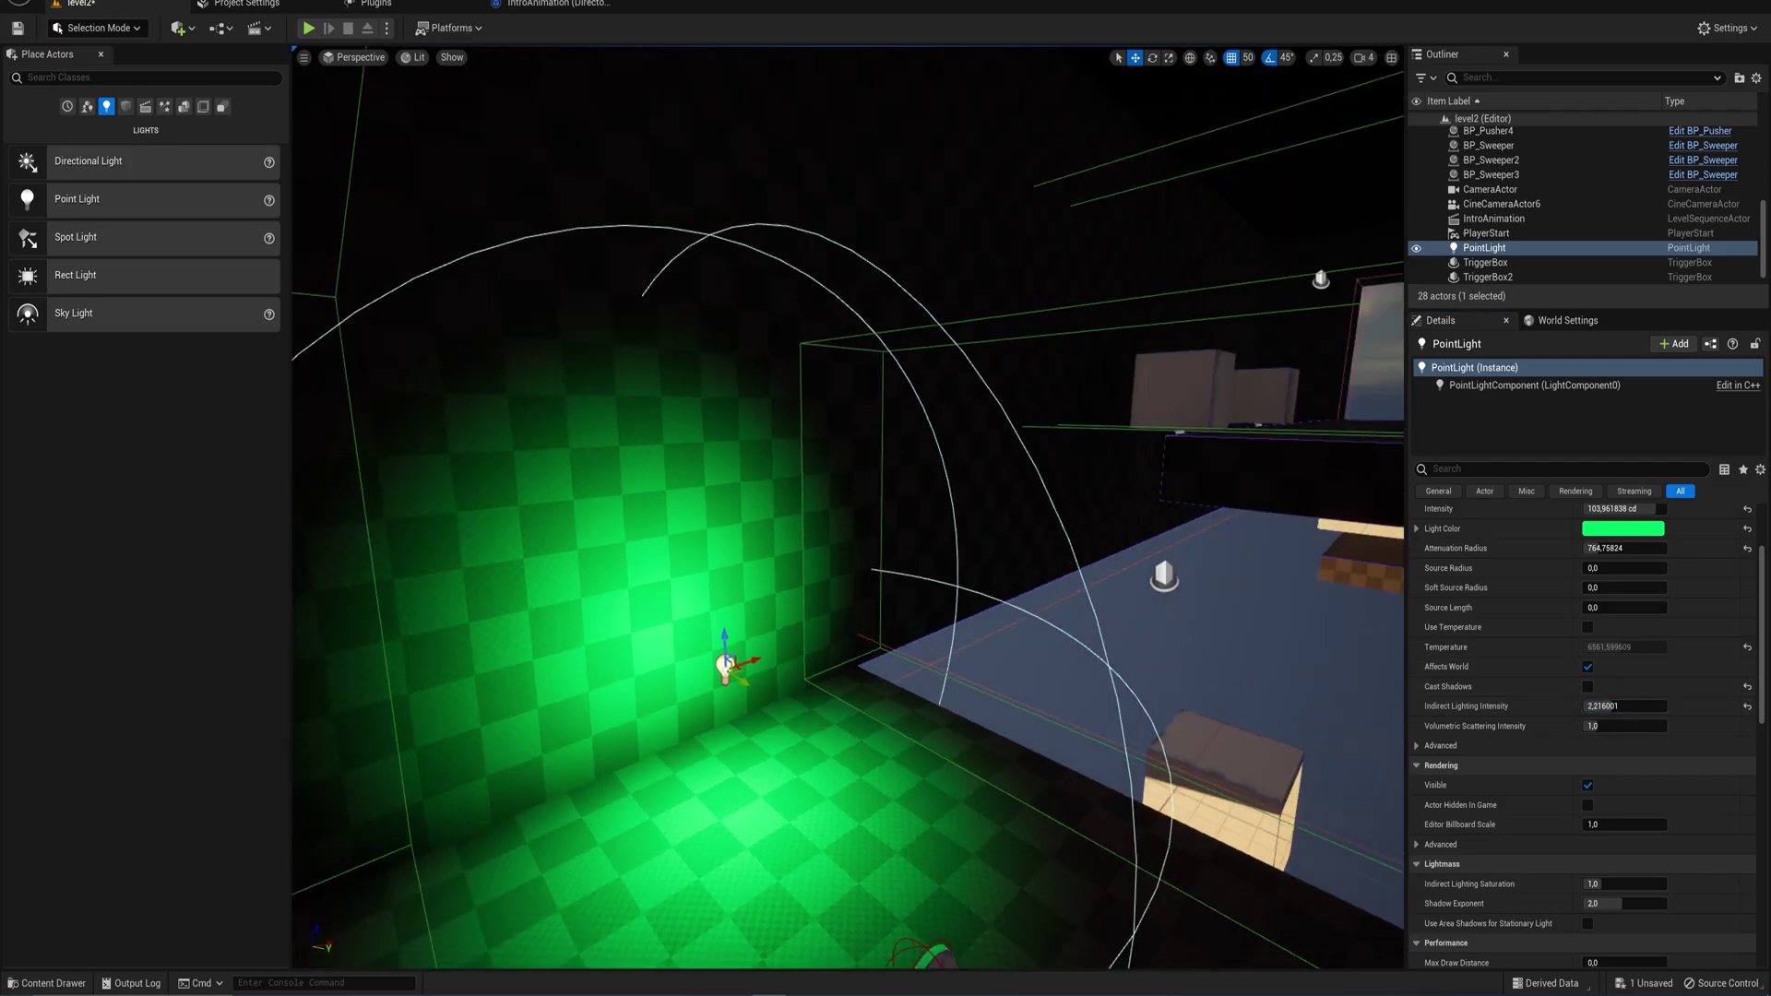
key(ctrl+z)
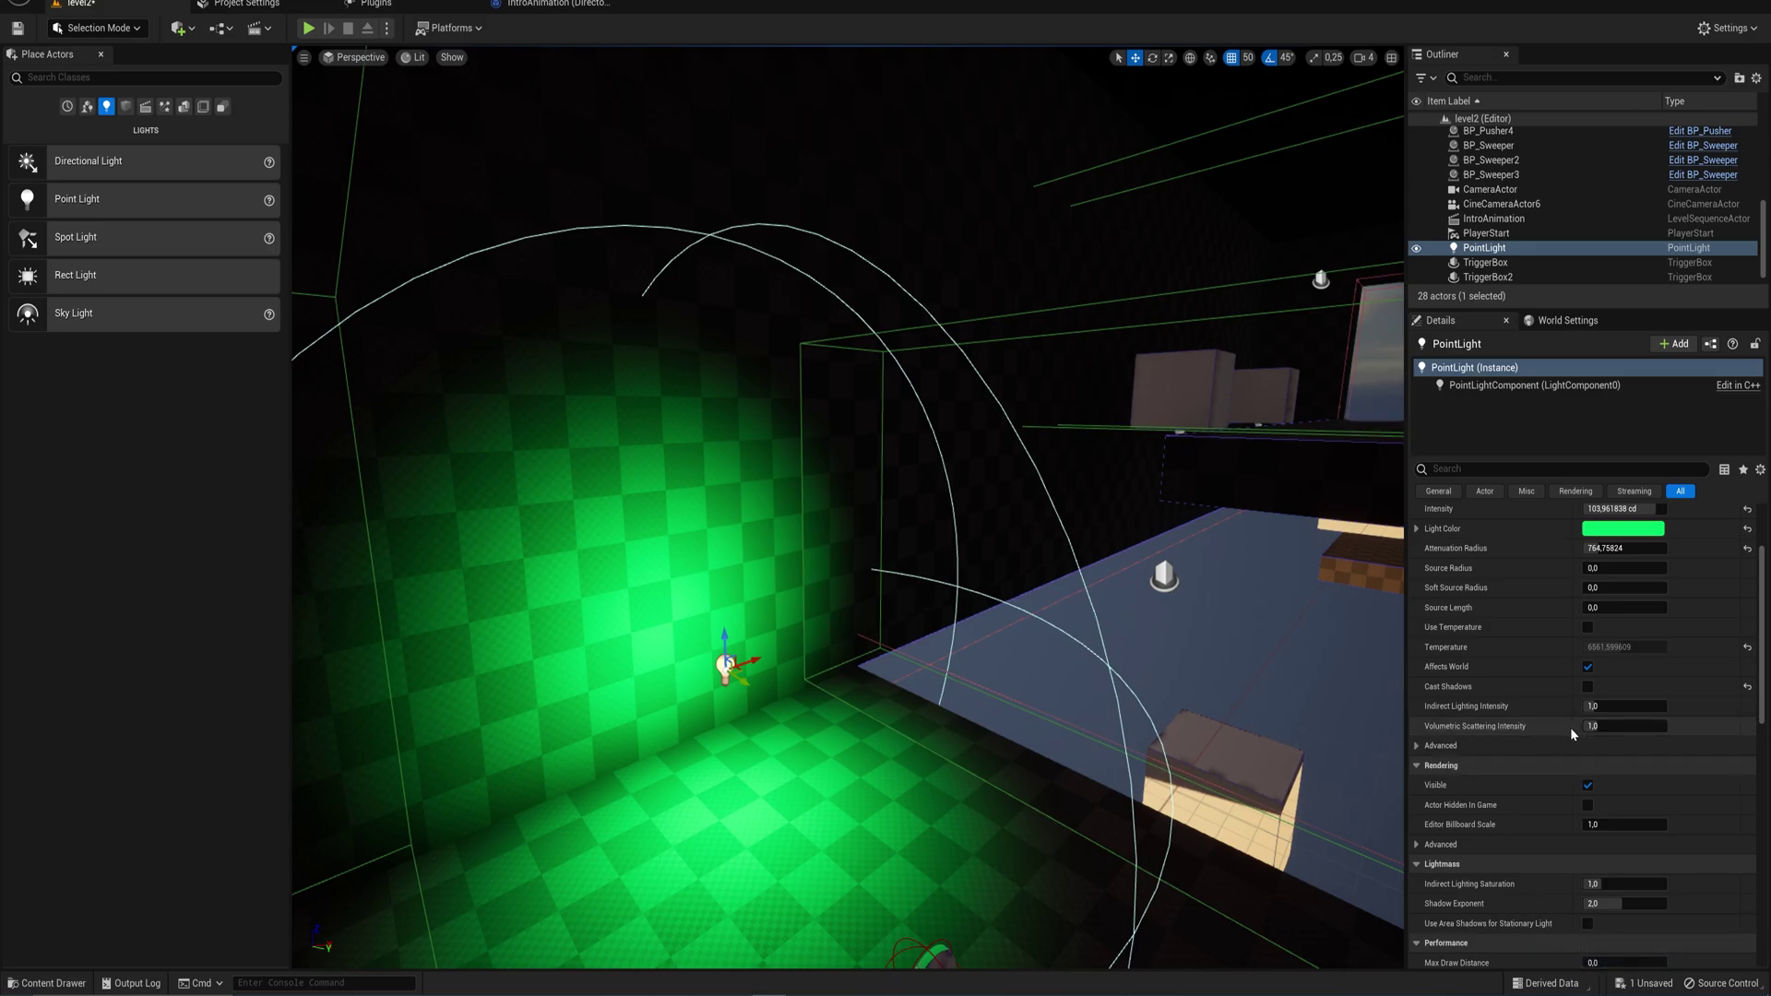
- Enable Volumetric Fog on the ExponentialHeightFog actor
drag(1758, 251, 1764, 162)
click(1550, 148)
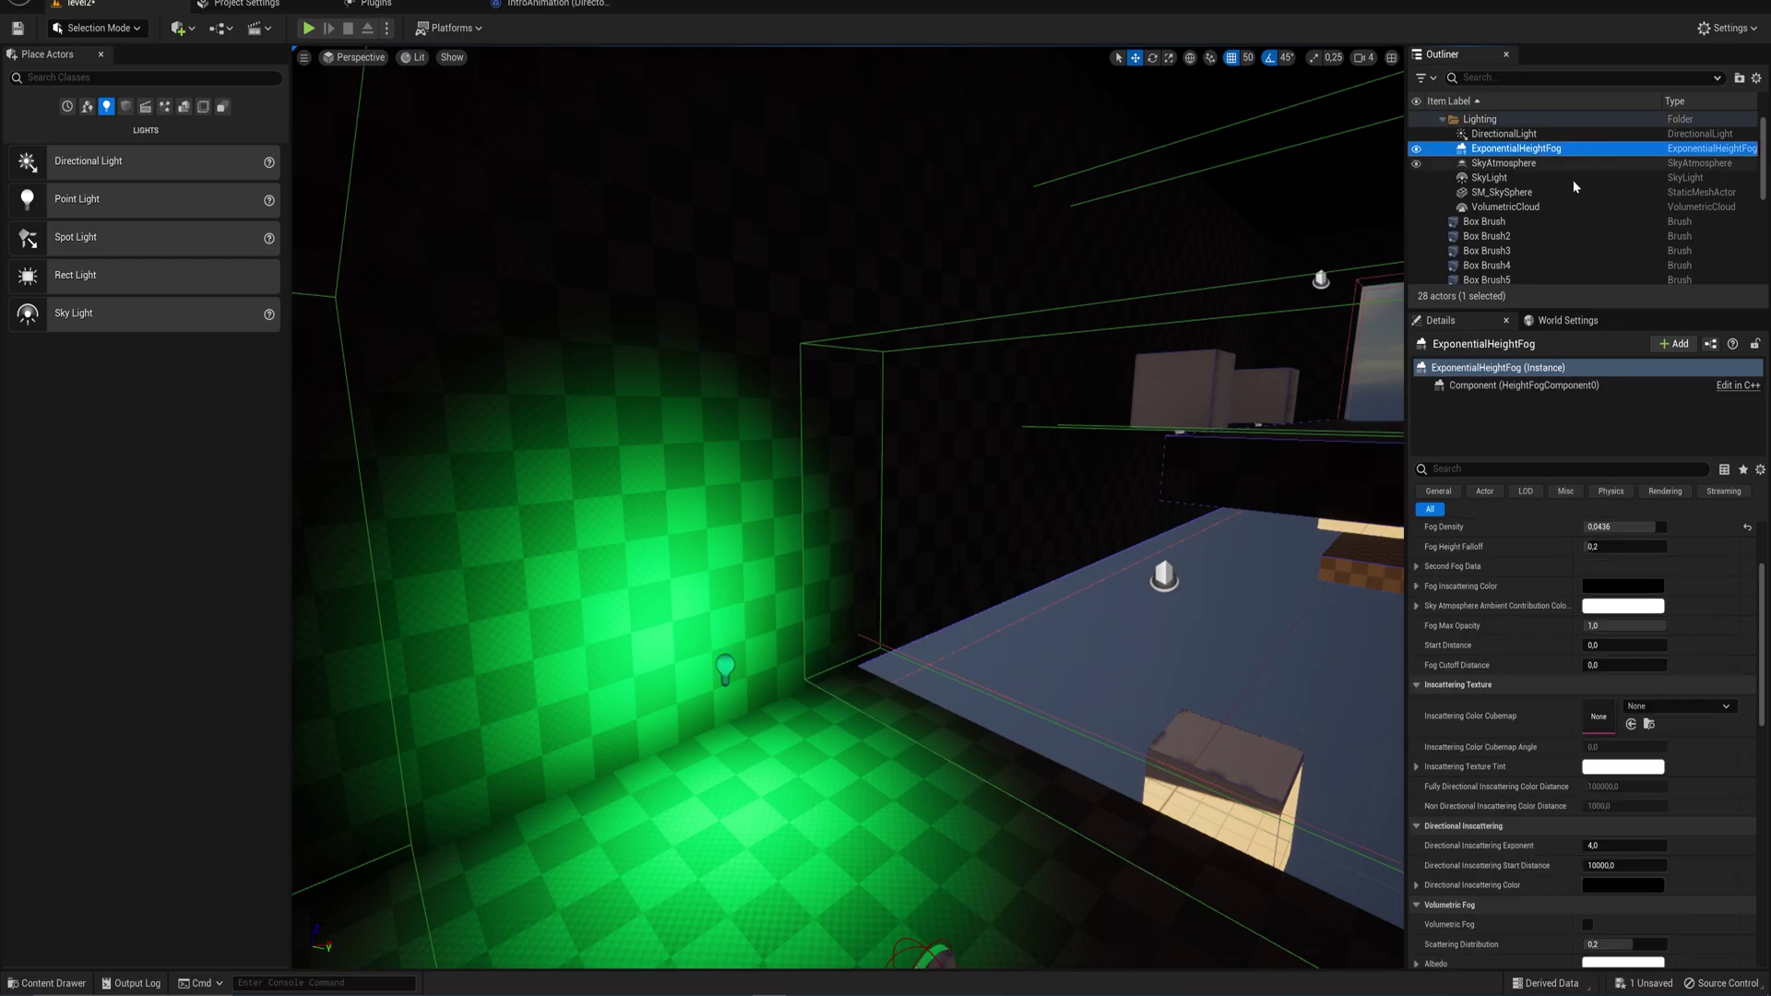
drag(1762, 647, 1763, 750)
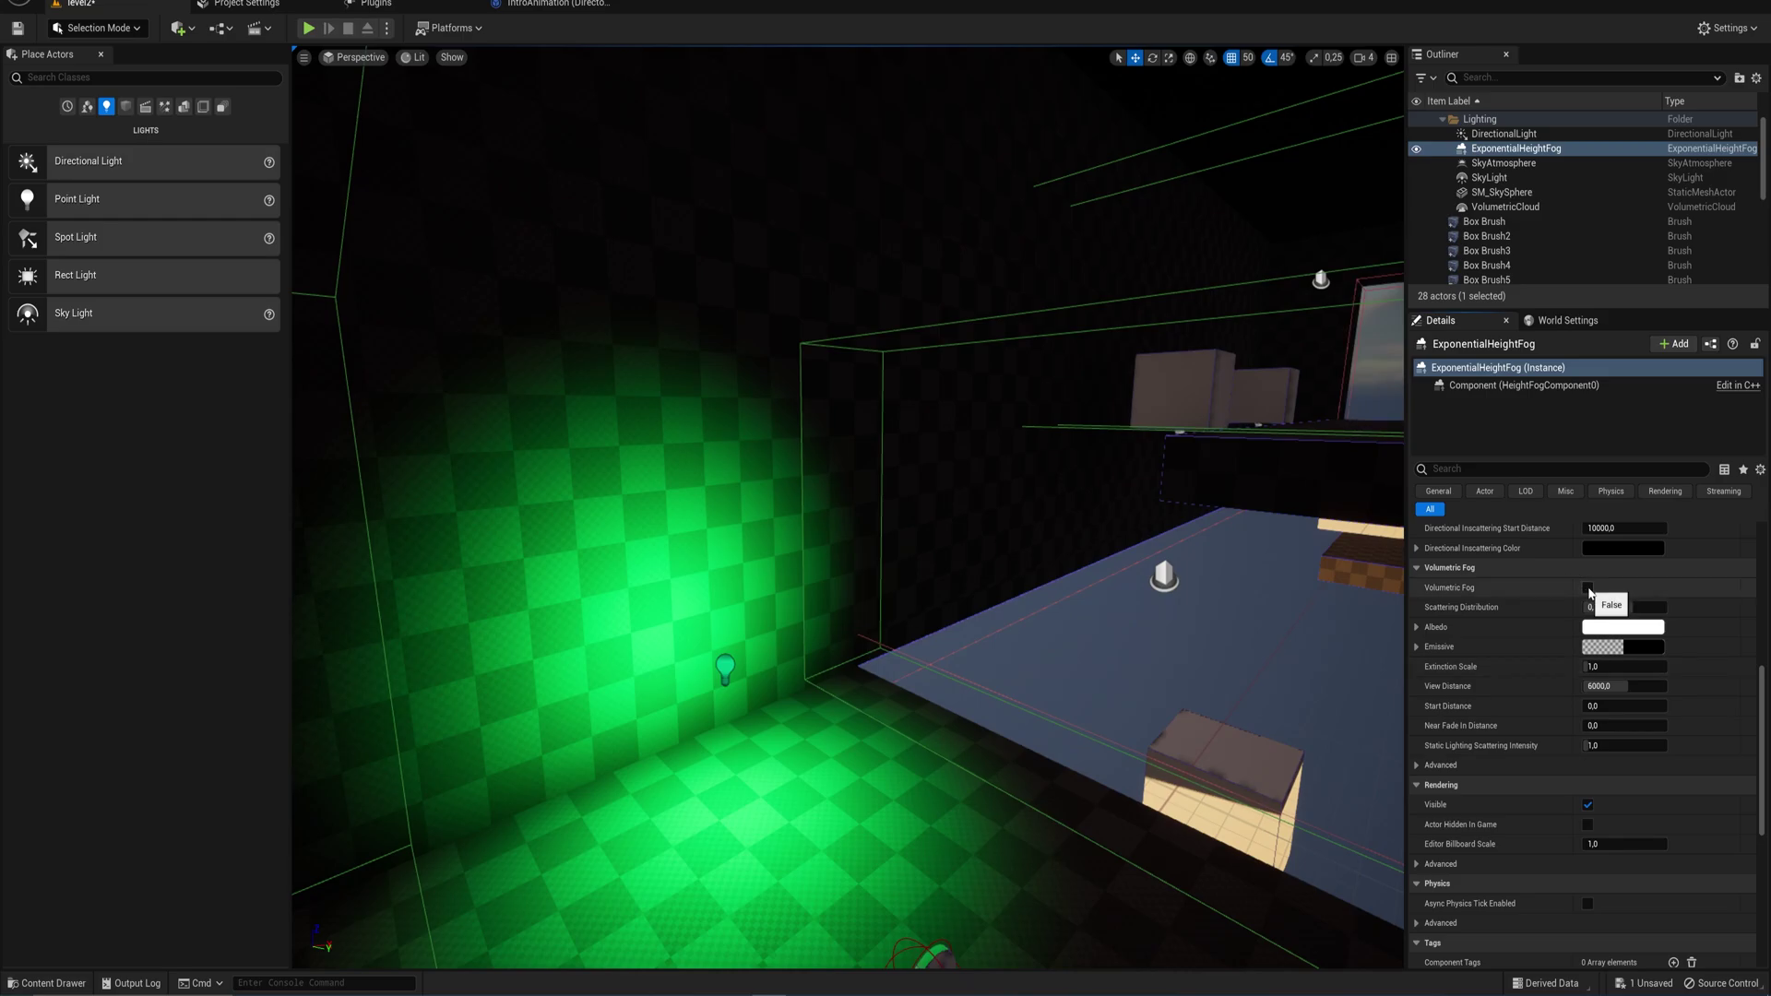
- Select the point light on the checkered floor and change its color to a pale cyan, about D7FAFF in sRGB
click(725, 666)
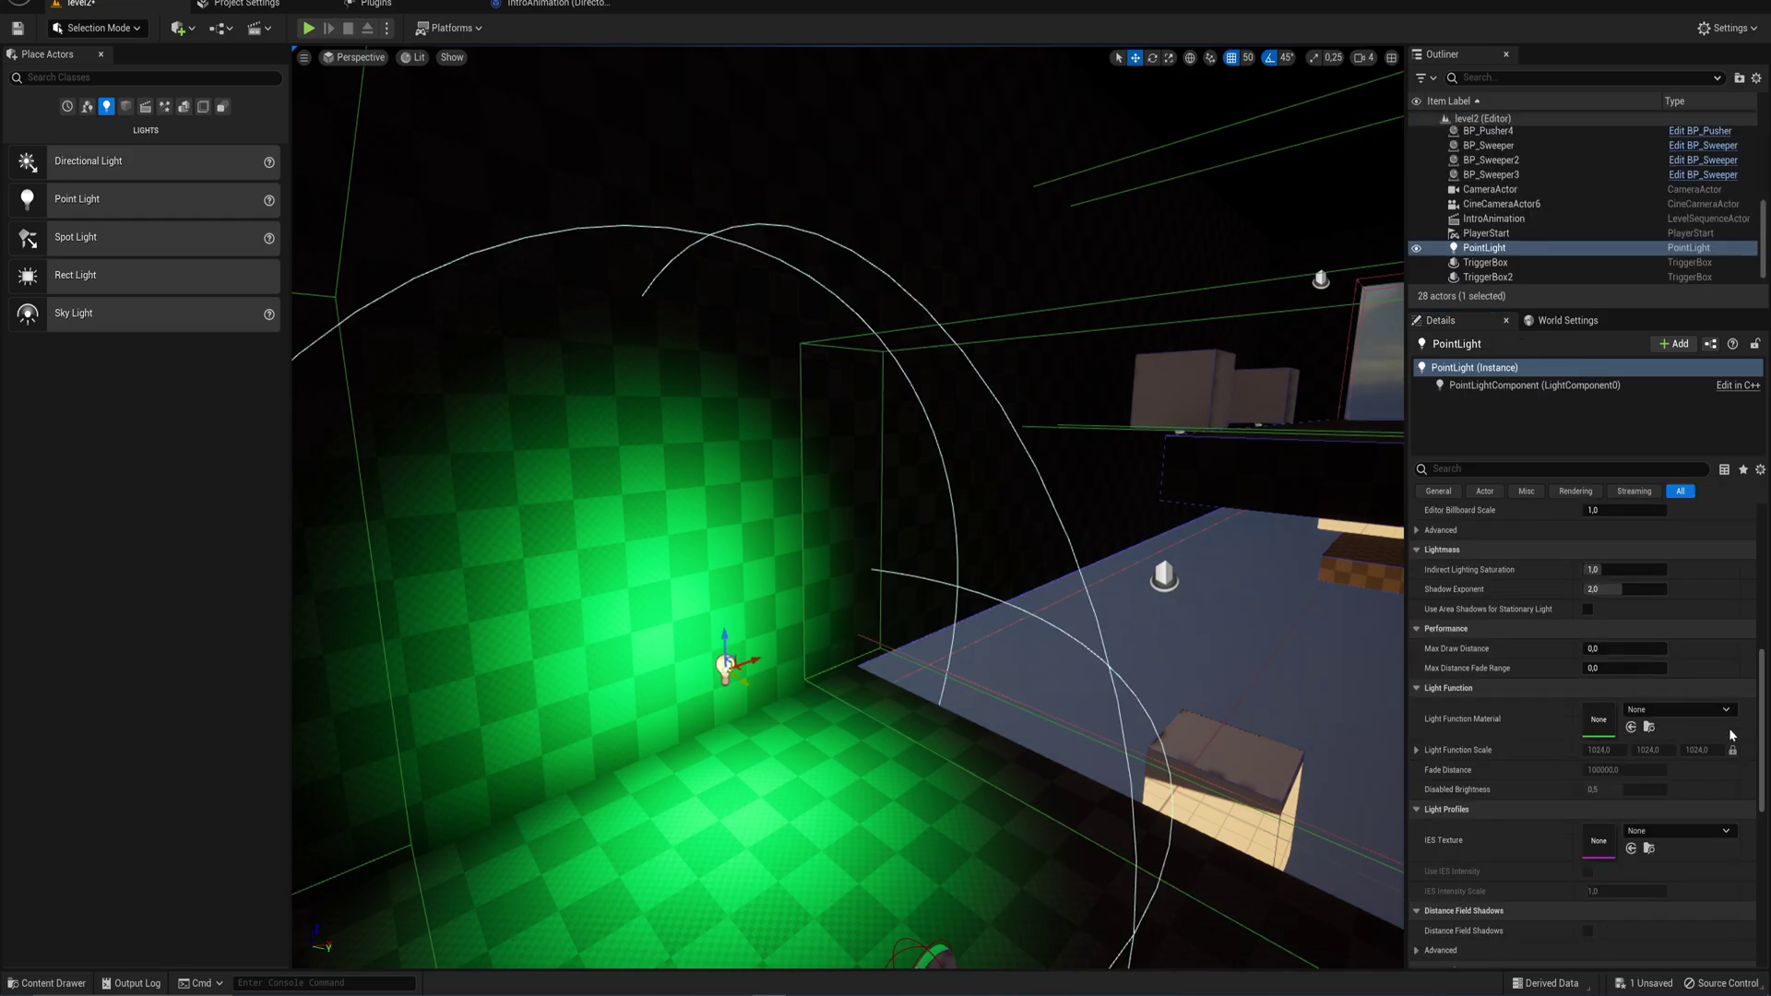
scroll(1651, 664, up, 8)
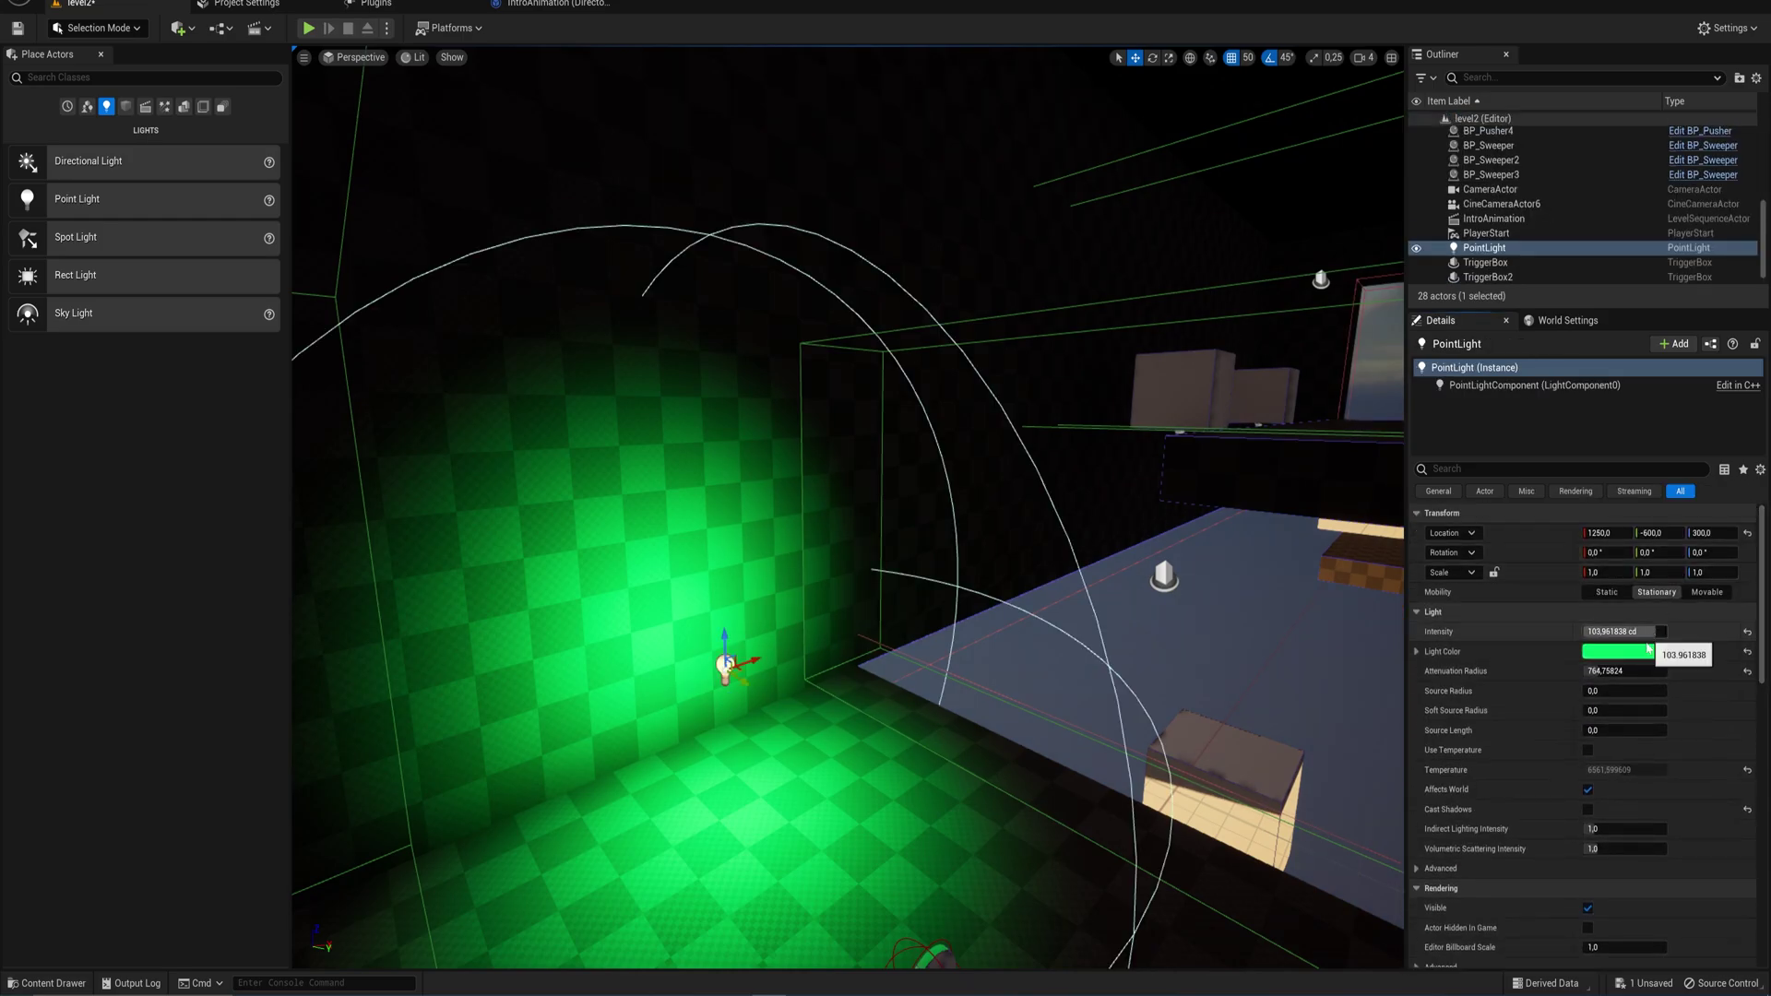
click(1644, 655)
drag(1418, 719, 1403, 736)
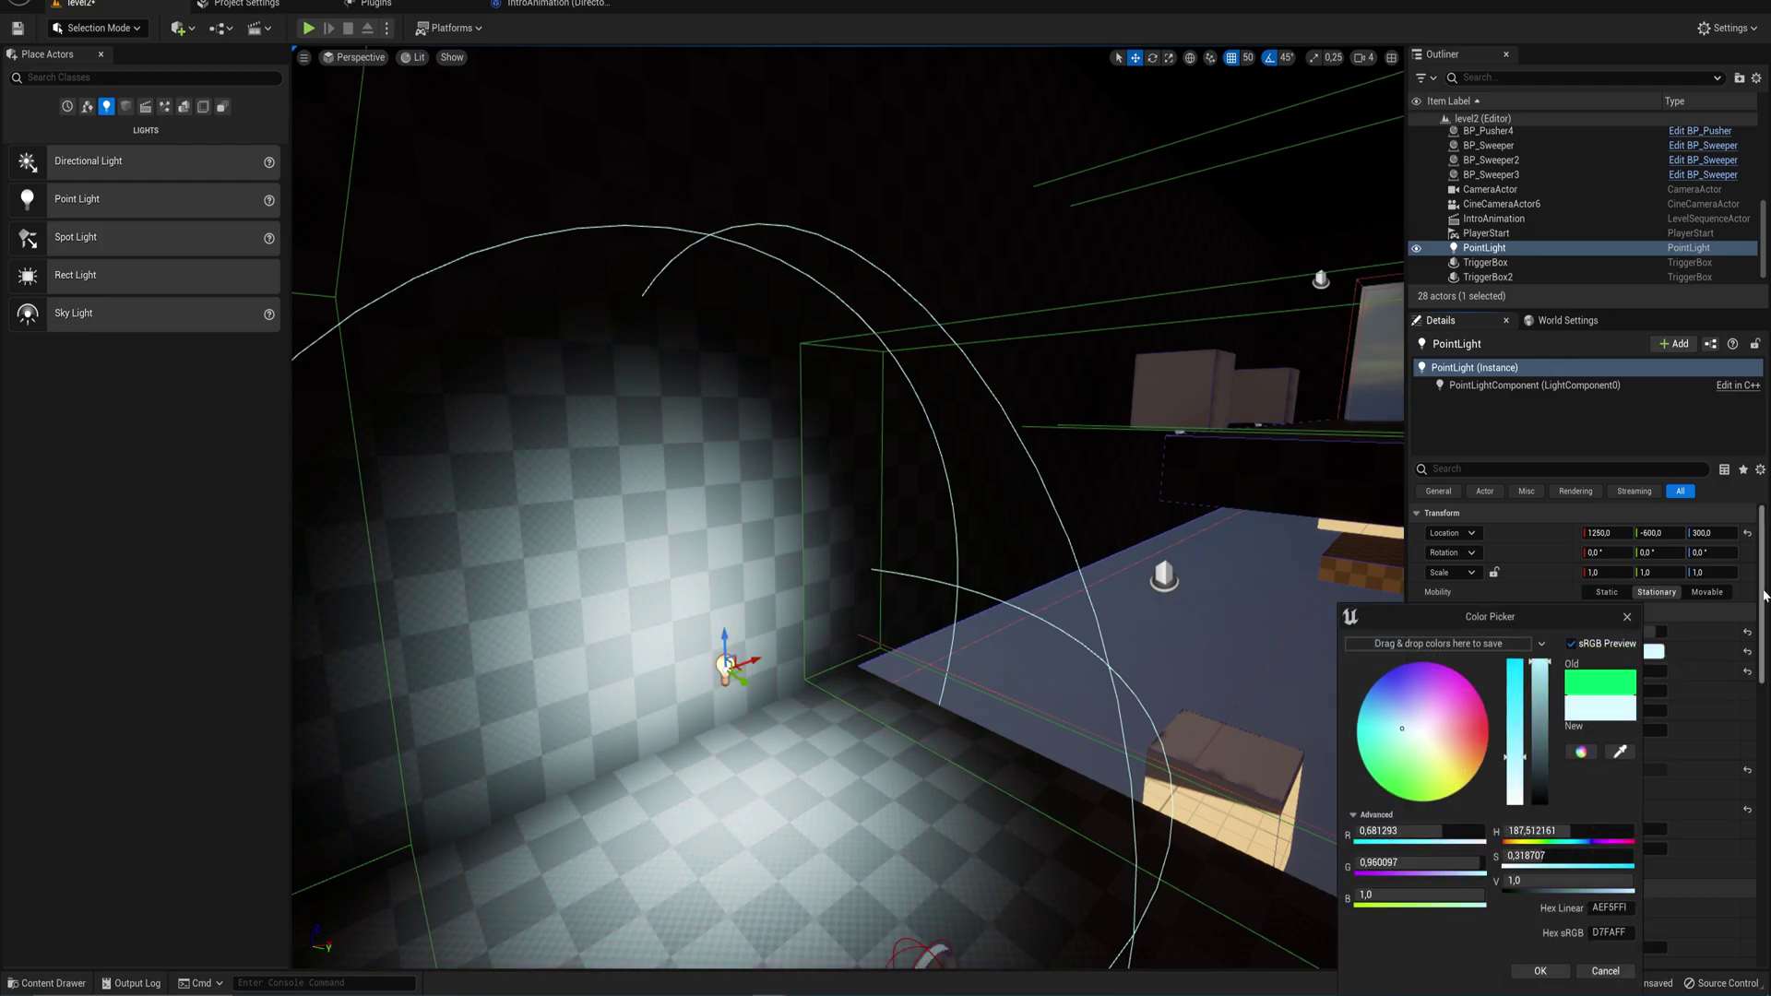
- Lower the point light's intensity to about 40 cd and inspect the lit wall without editor overlays
drag(1765, 598, 1766, 618)
drag(1633, 570, 1597, 570)
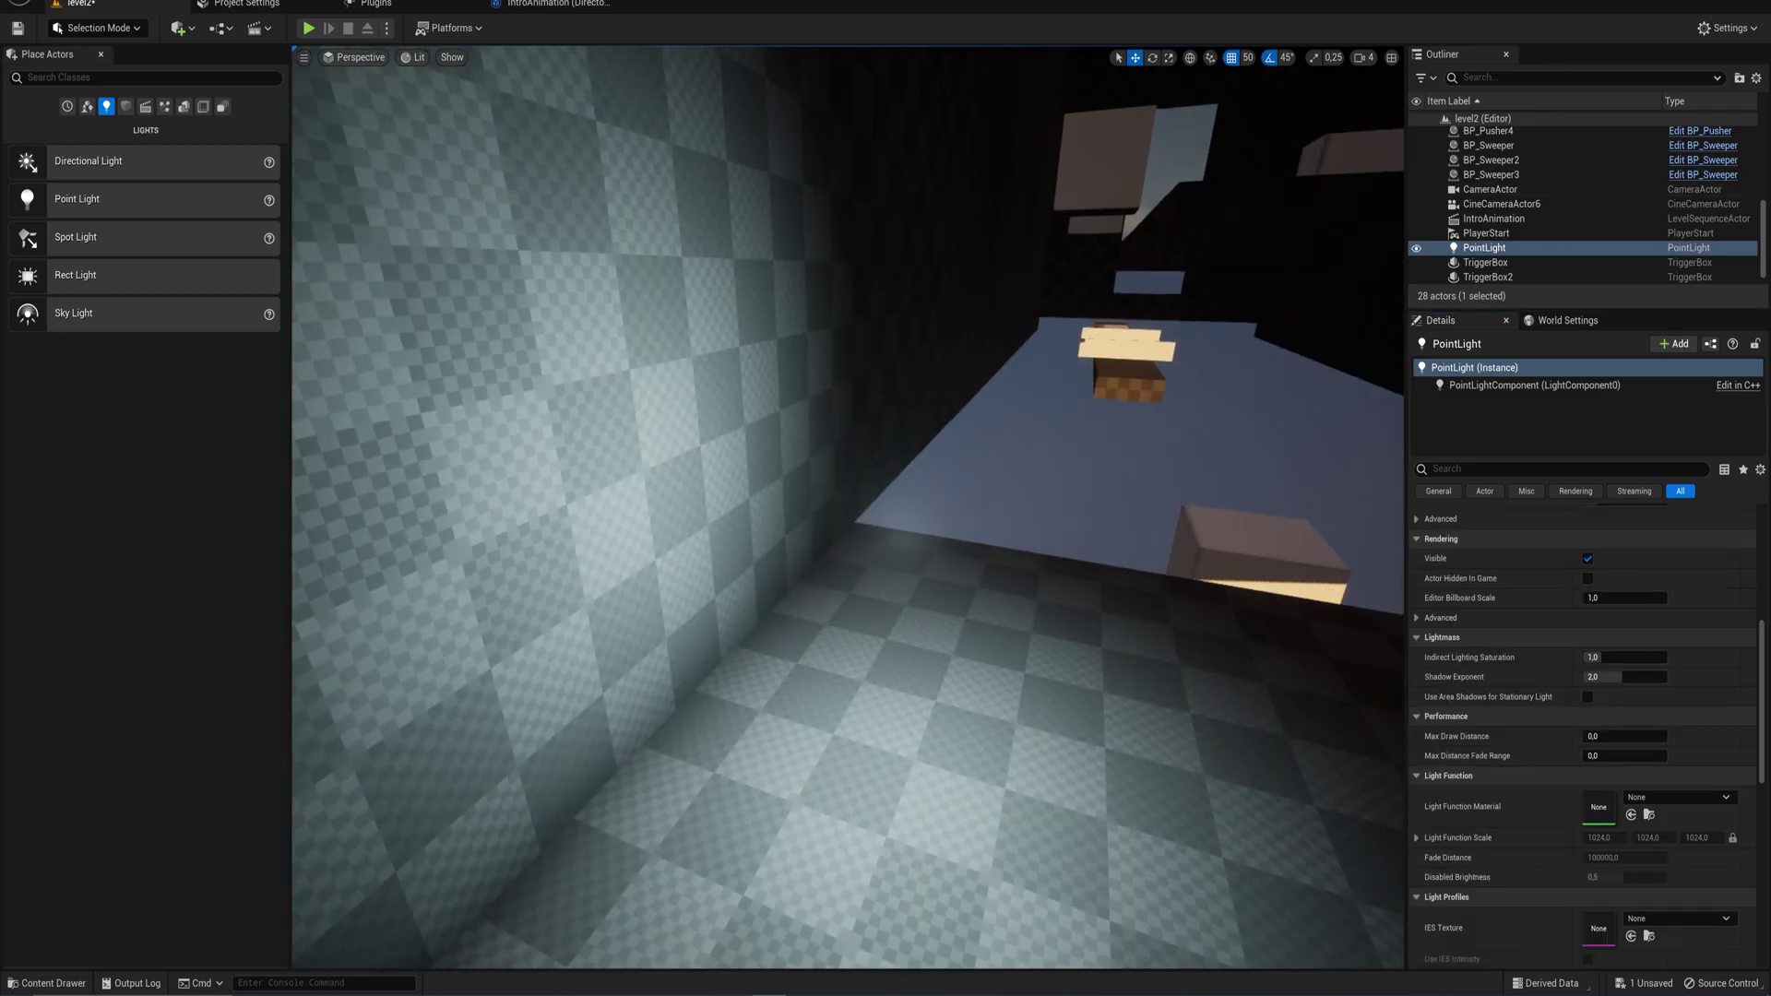
right_drag(849, 508, 718, 500)
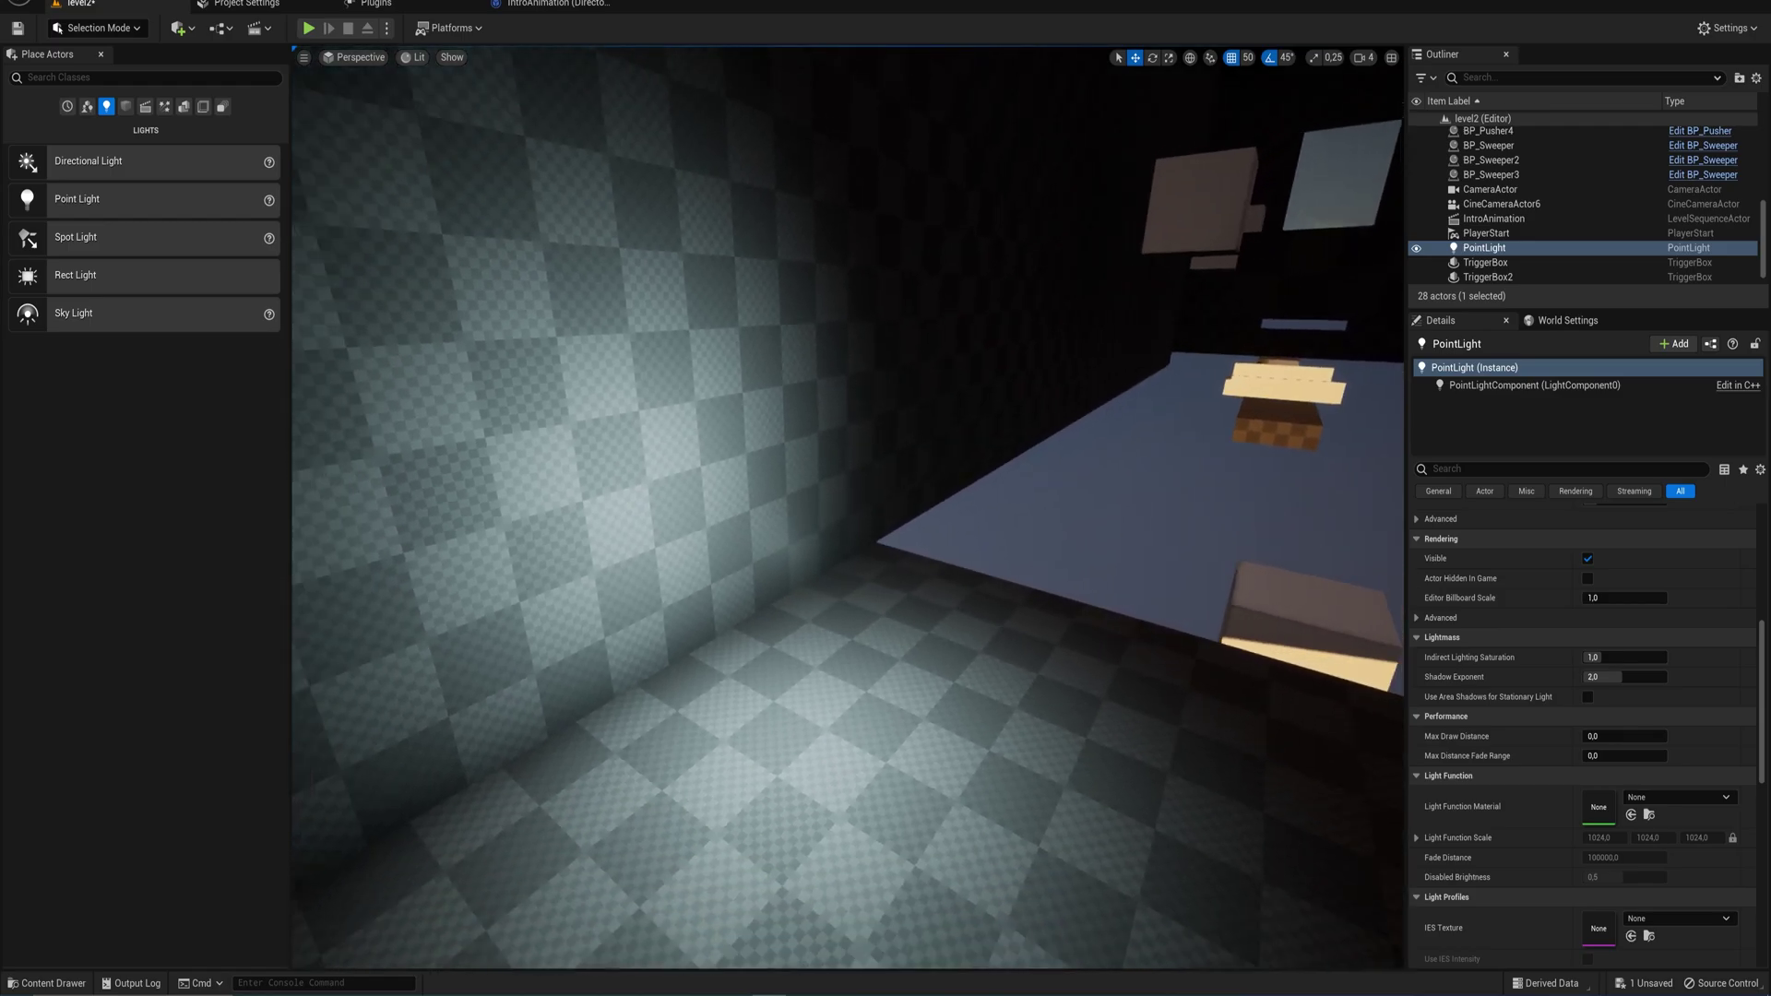
right_drag(882, 452, 940, 641)
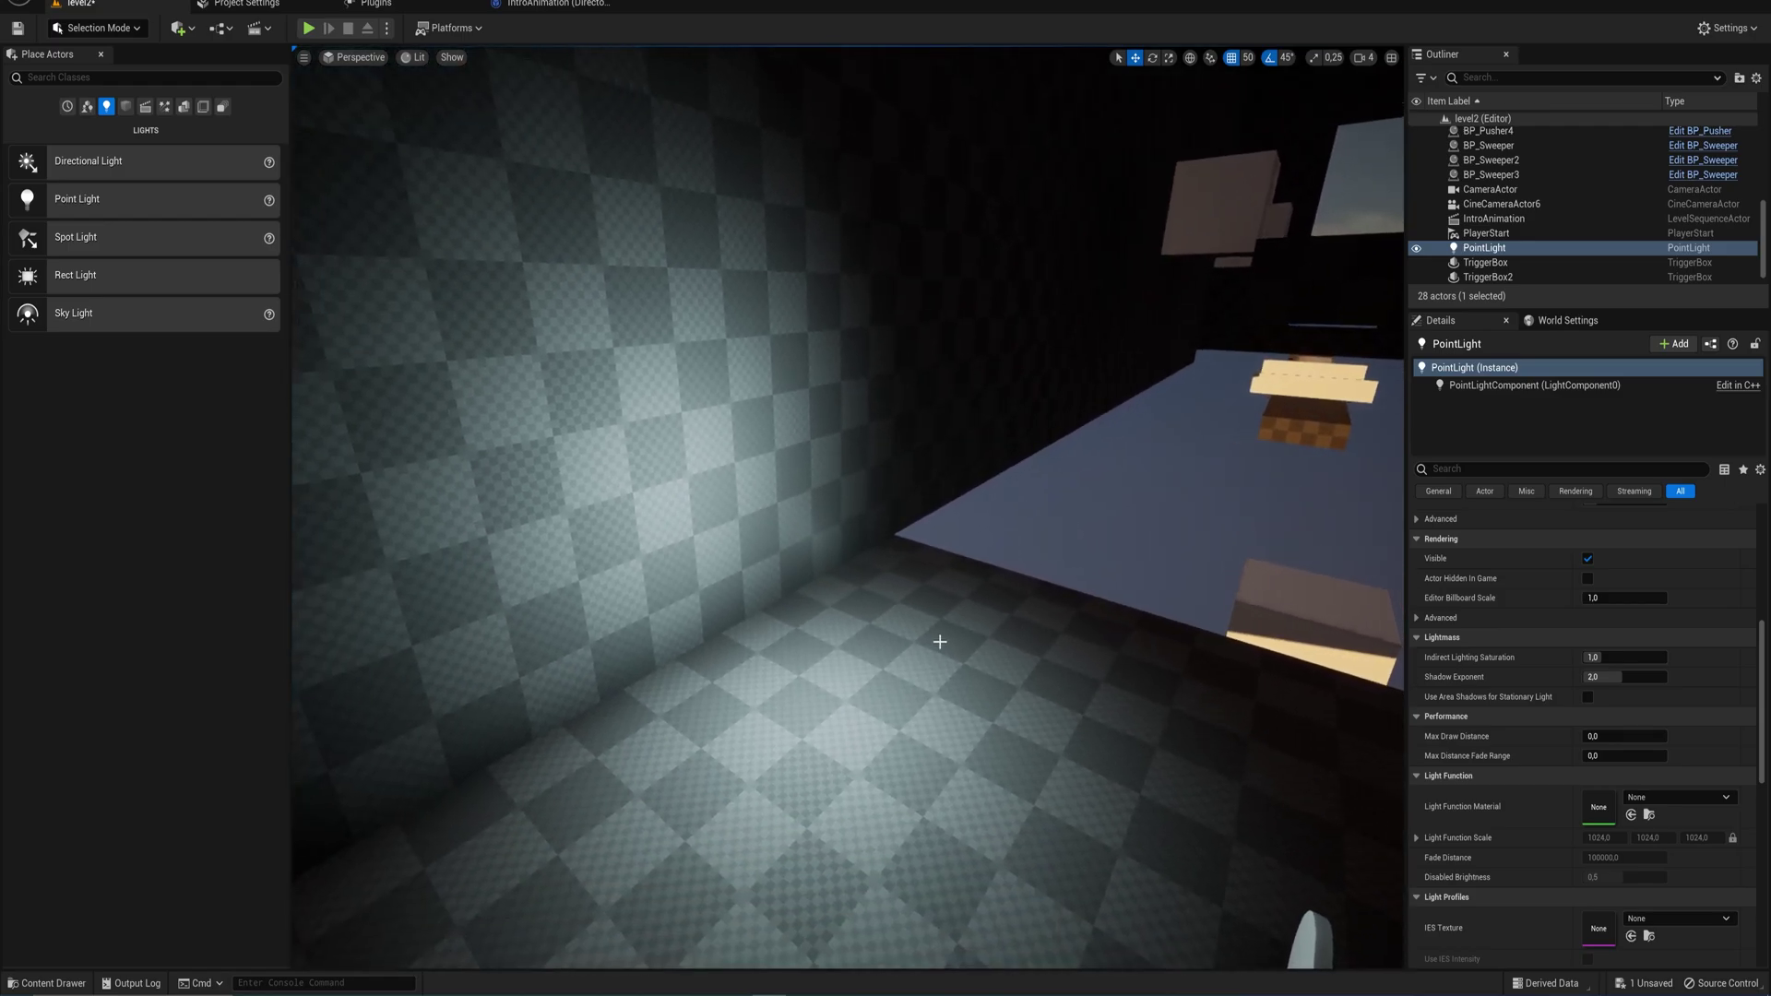
key(g)
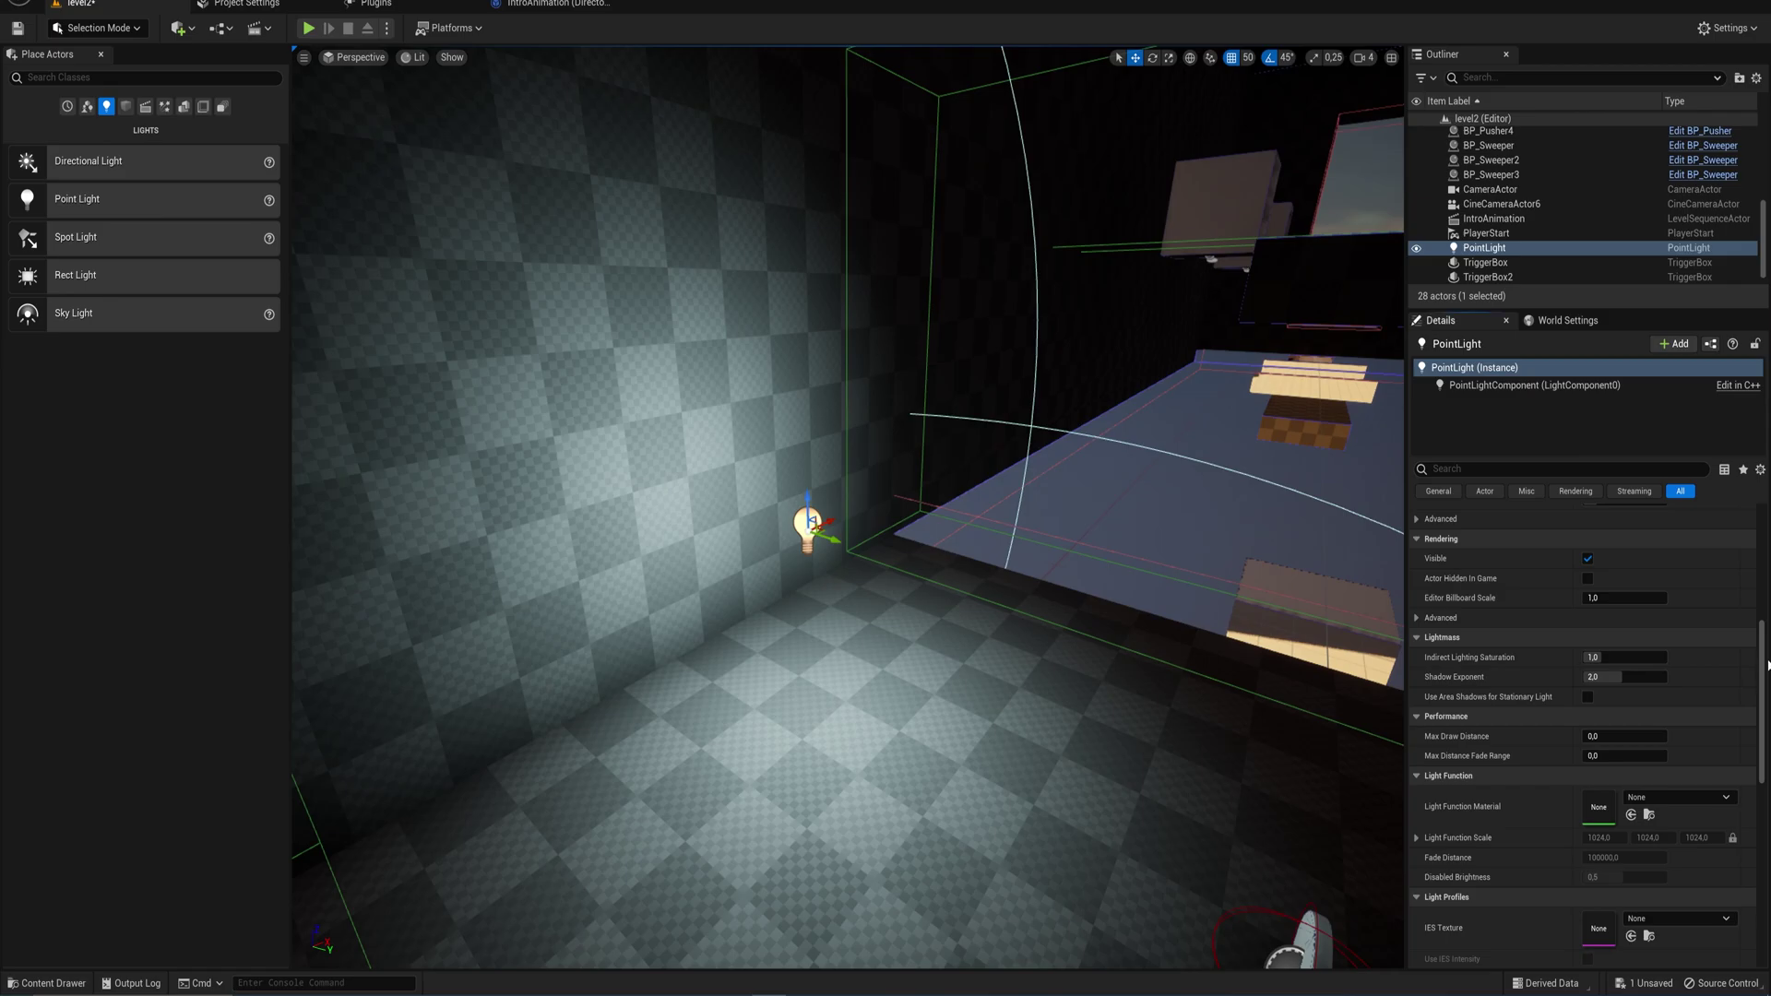
- Set the point light's volumetric scattering intensity to 4 and inspect its glow along the wall without editor overlays
scroll(1764, 651, up, 5)
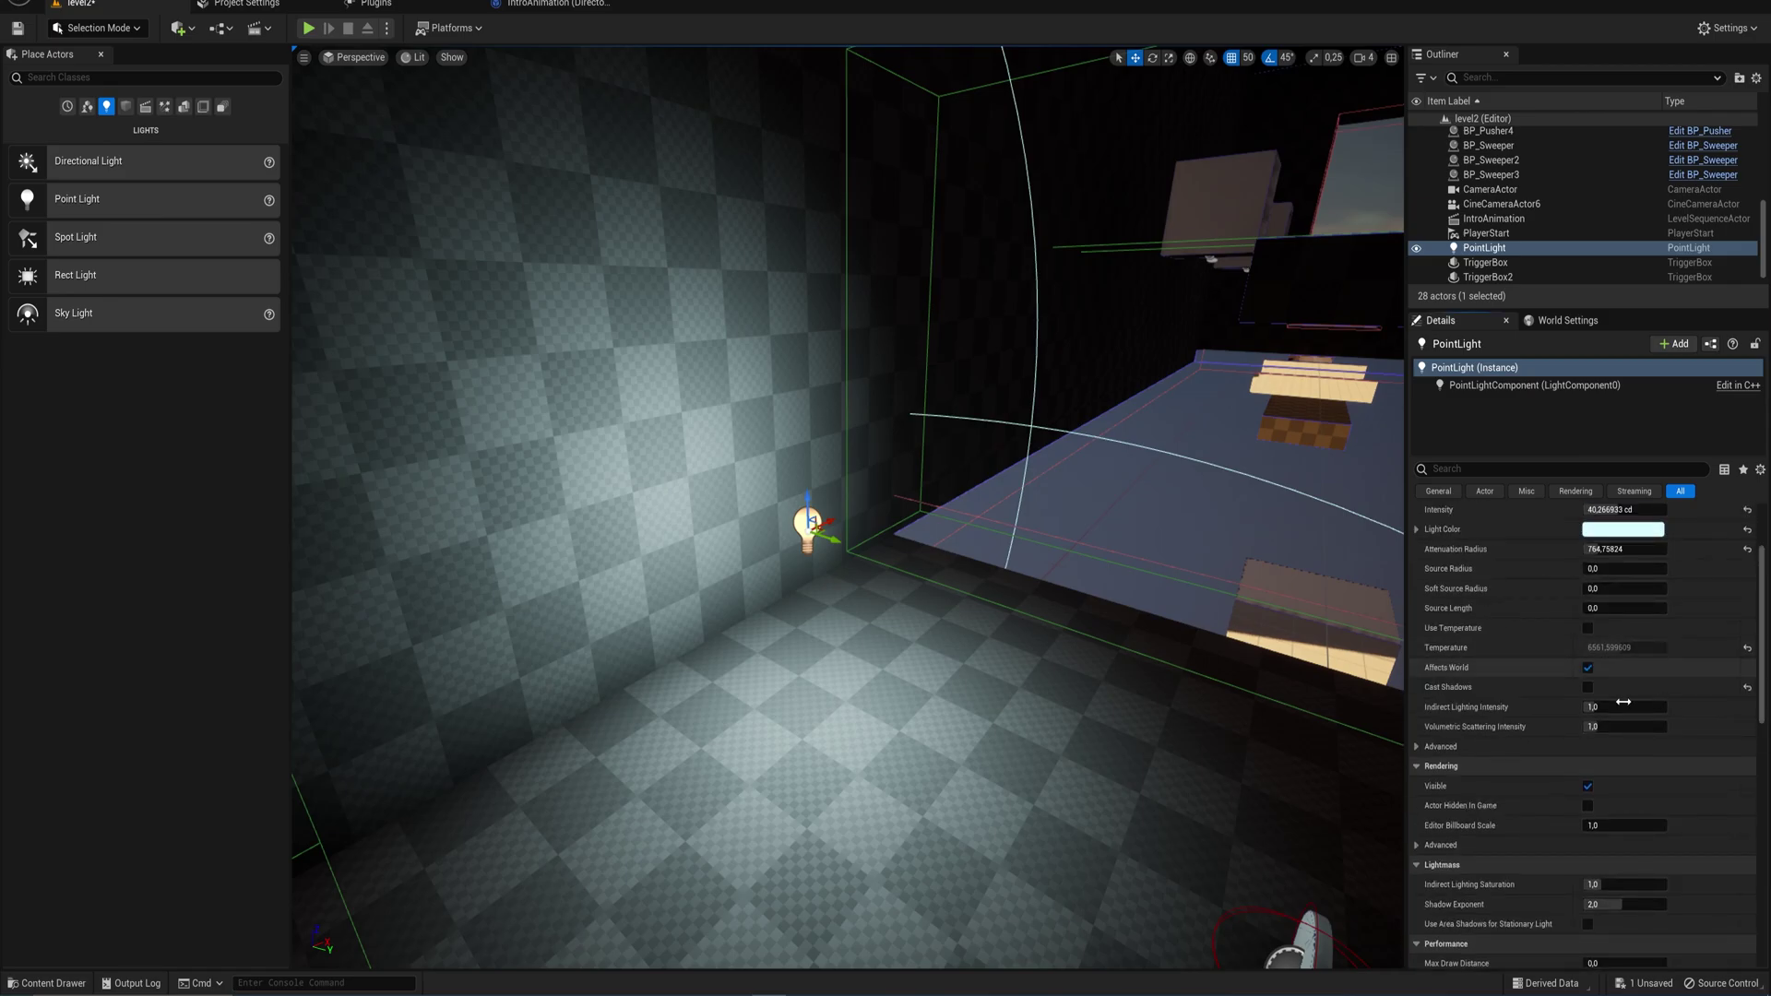
drag(1606, 724, 1665, 724)
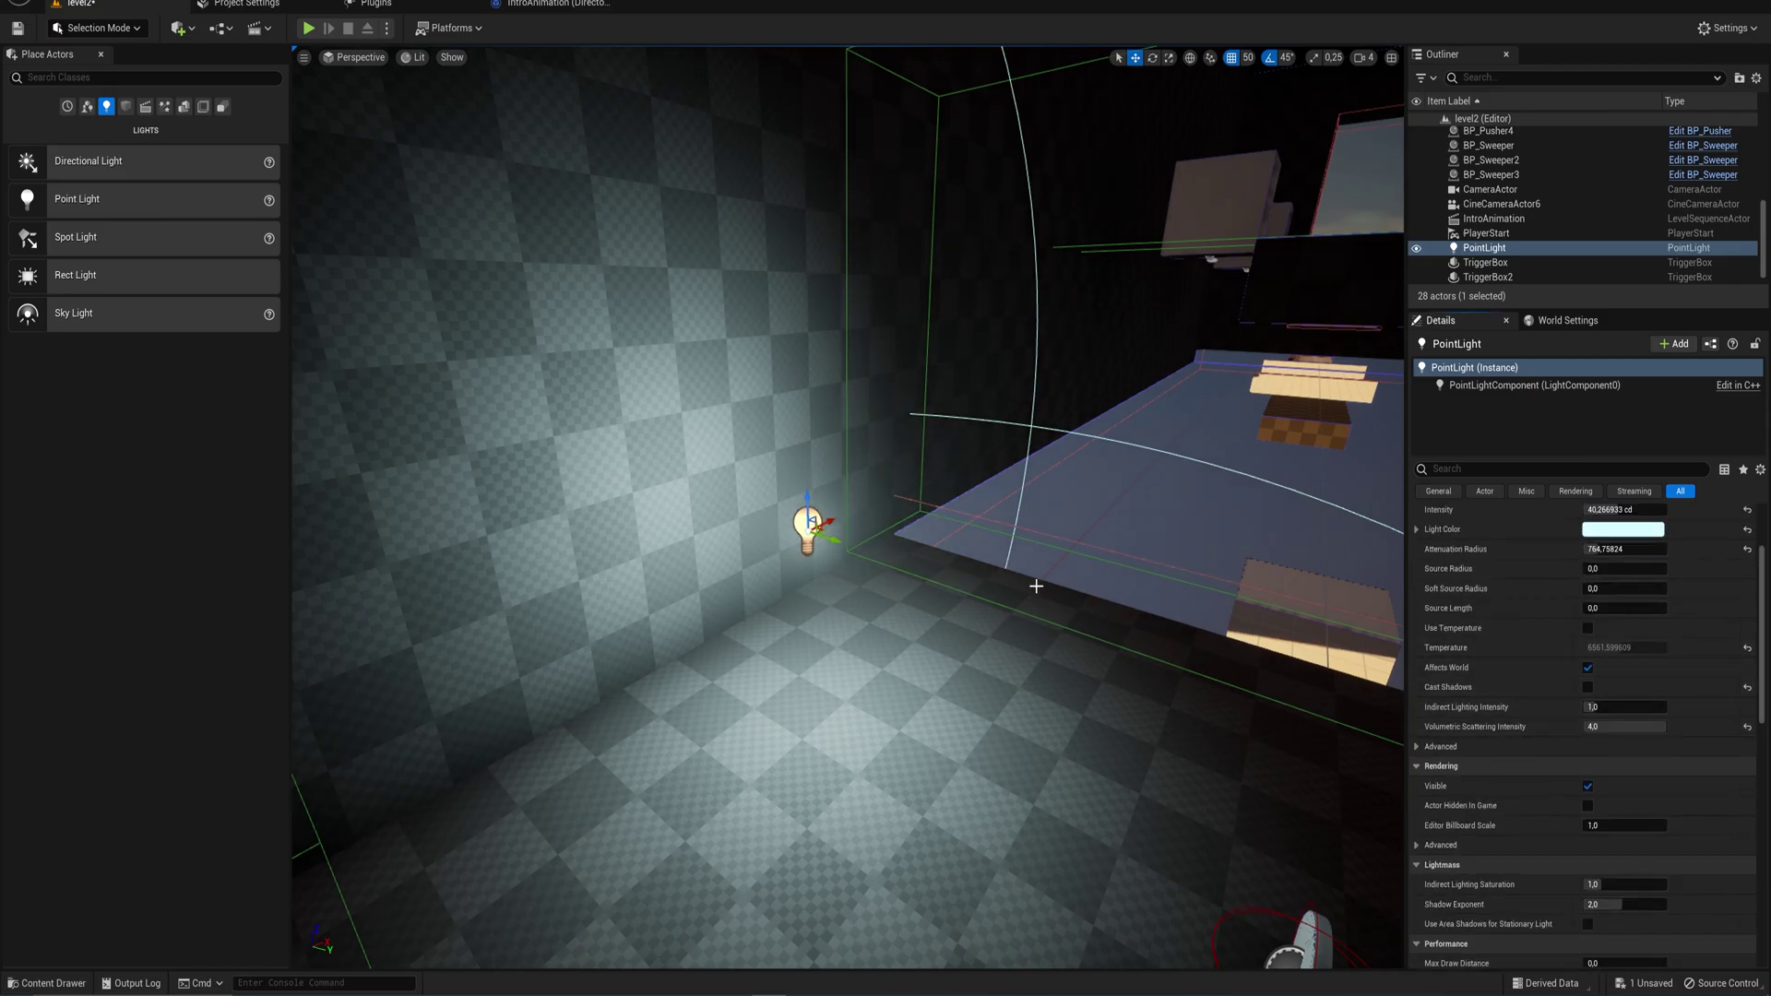
scroll(1036, 585, up, 2)
right_drag(1036, 585, 1128, 544)
key(g)
key(d)
mouse_move(984, 625)
right_down()
mouse_move(591, 599)
mouse_move(978, 620)
right_up()
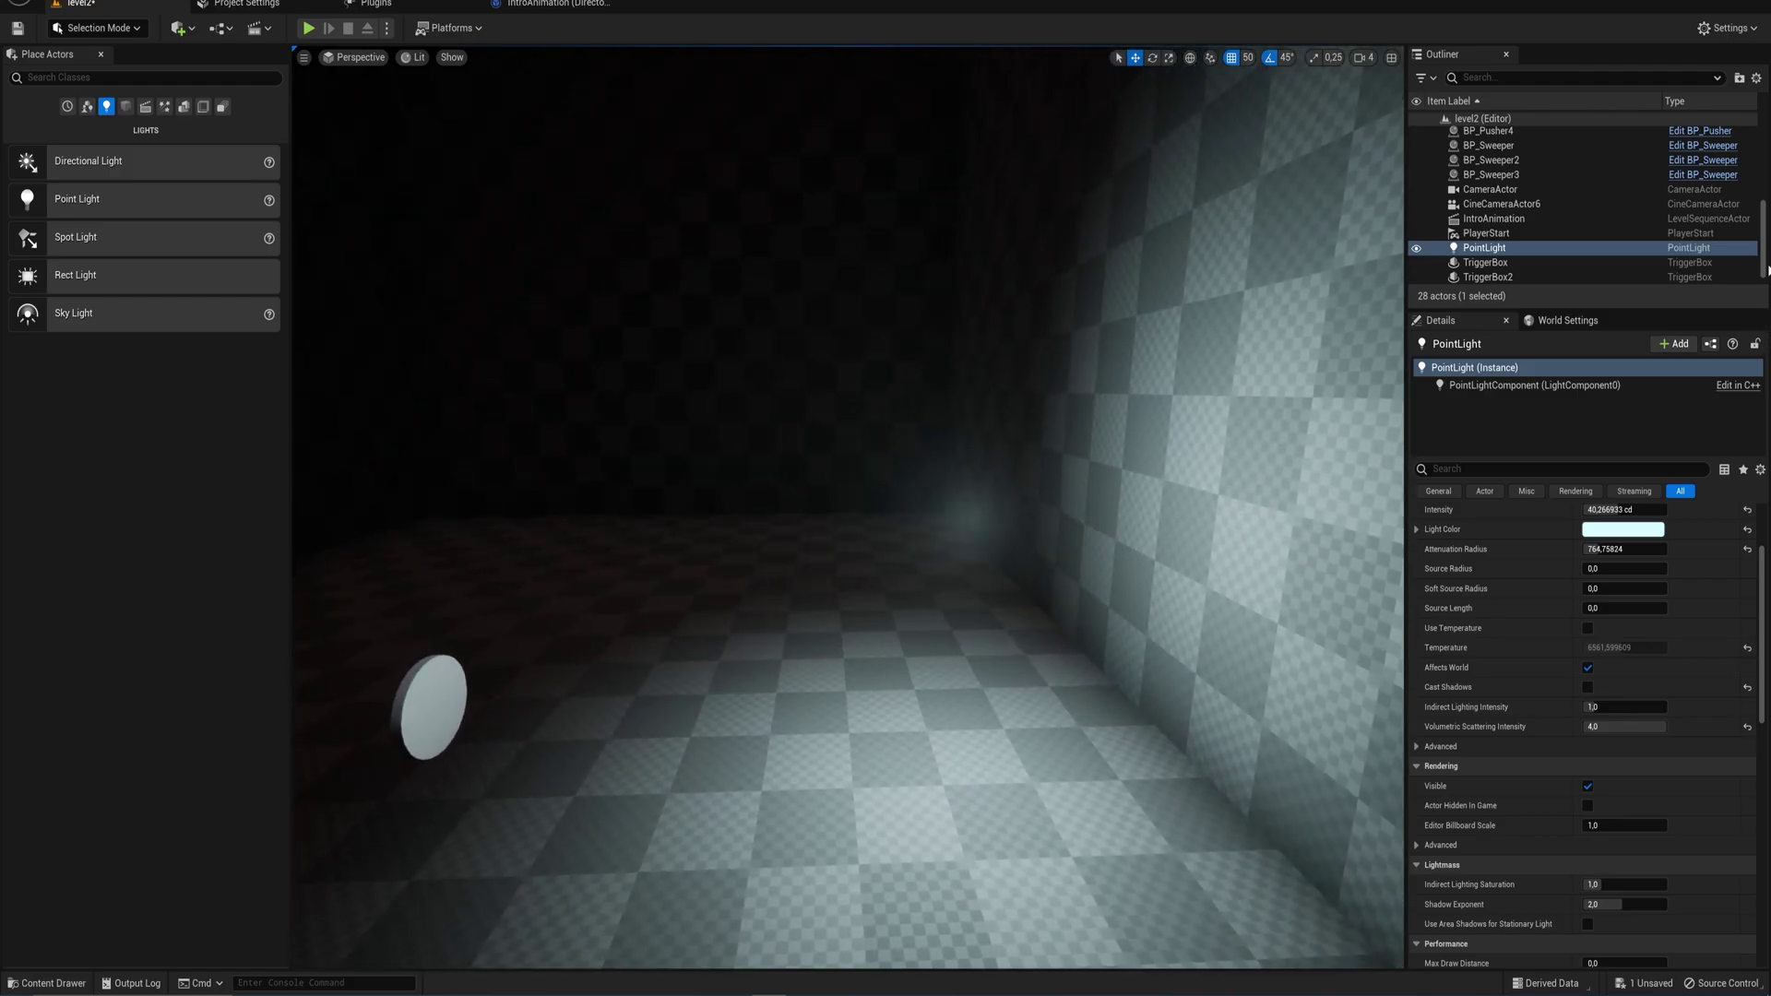
- Set the ExponentialHeightFog's volumetric scattering distribution to 0.9 and inspect the glow around the point light
drag(1769, 251, 1769, 164)
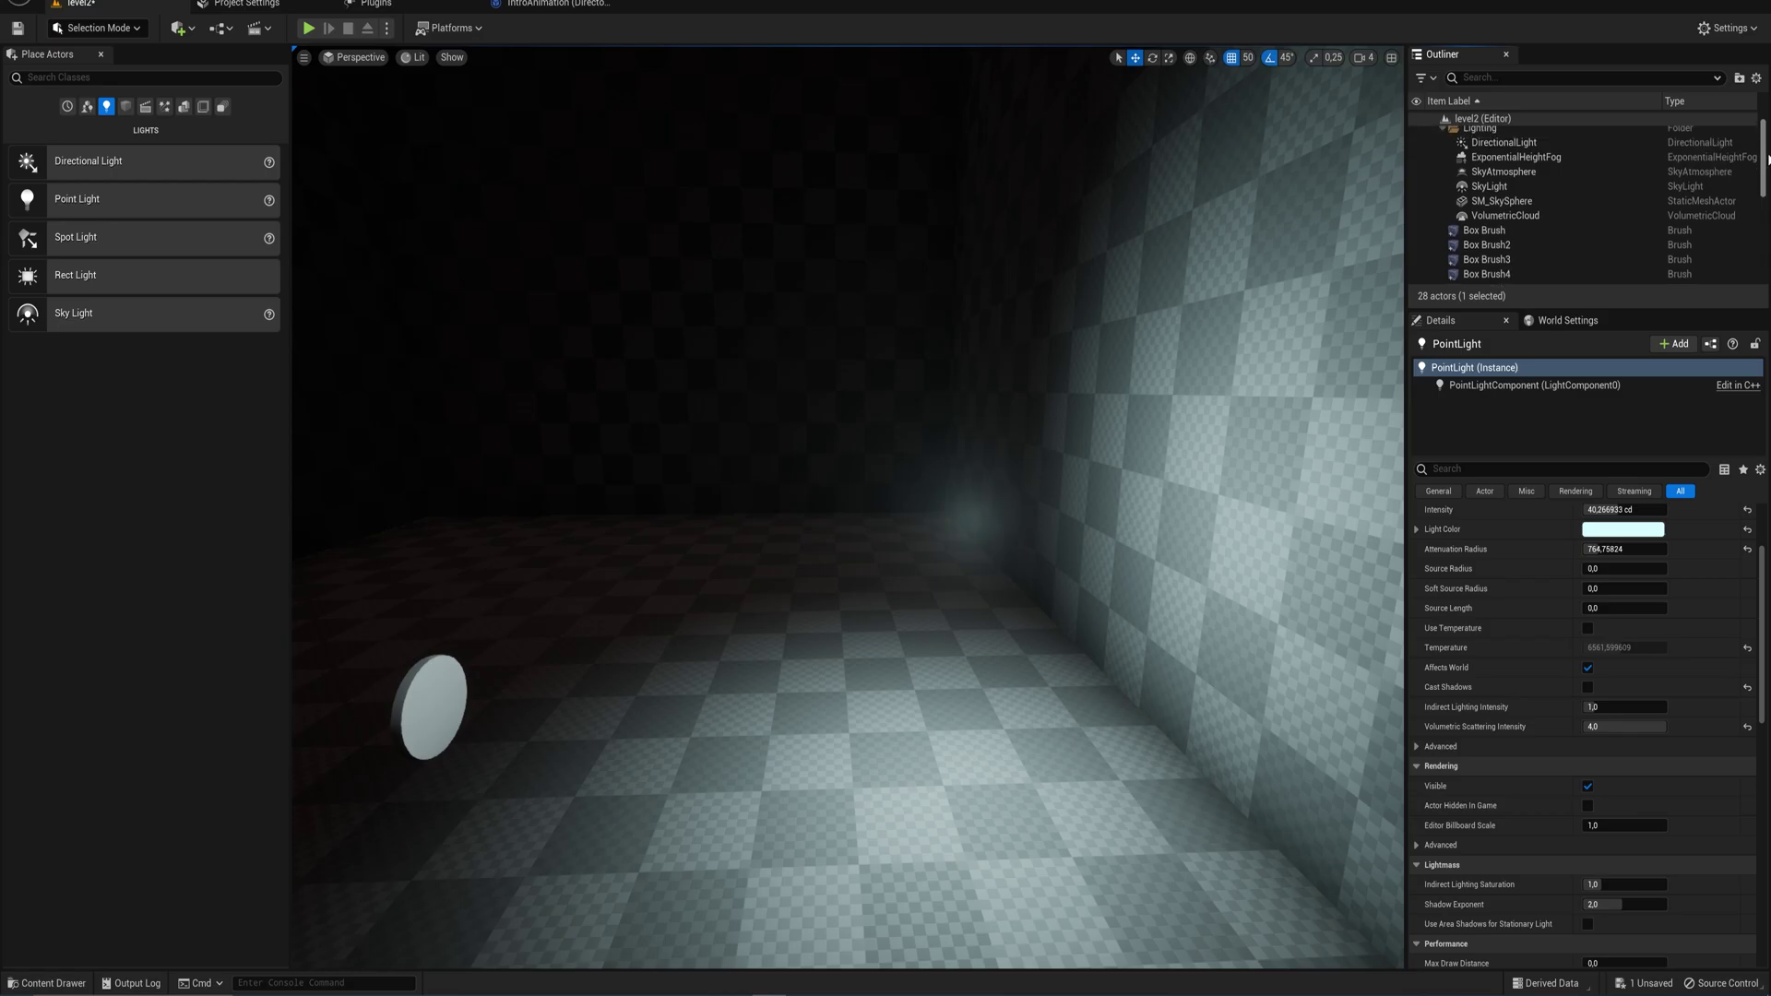
click(1557, 158)
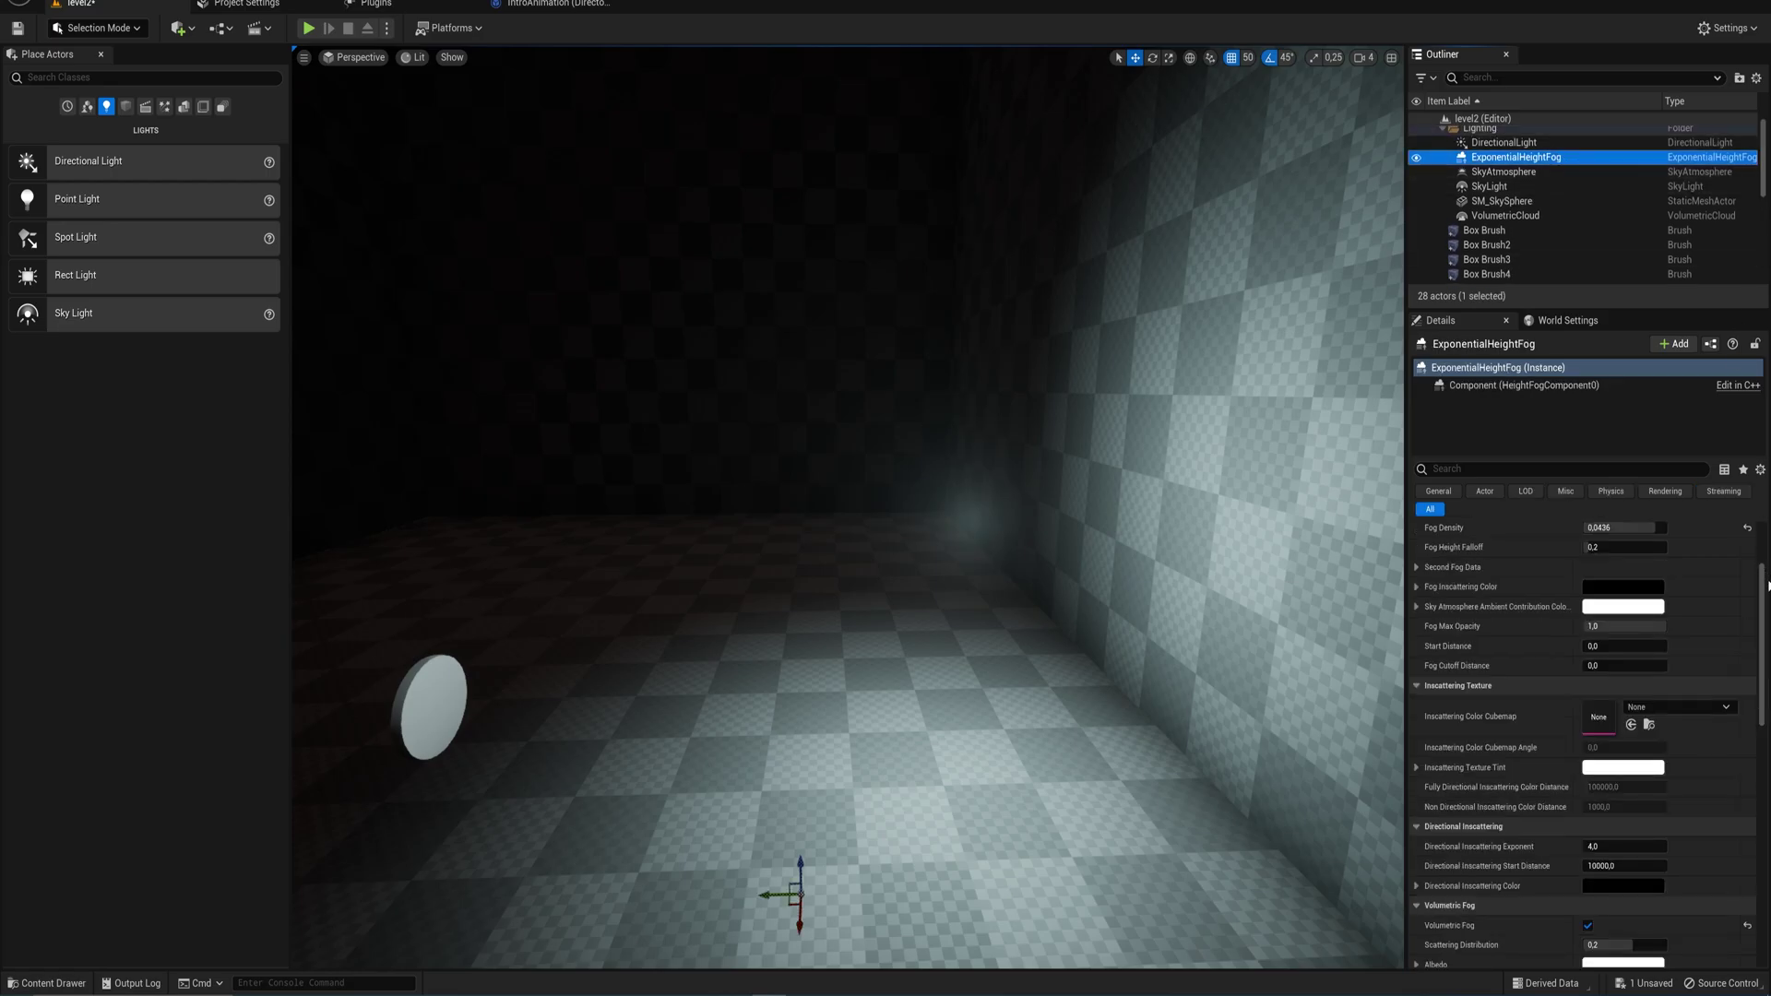
drag(1769, 586, 1767, 687)
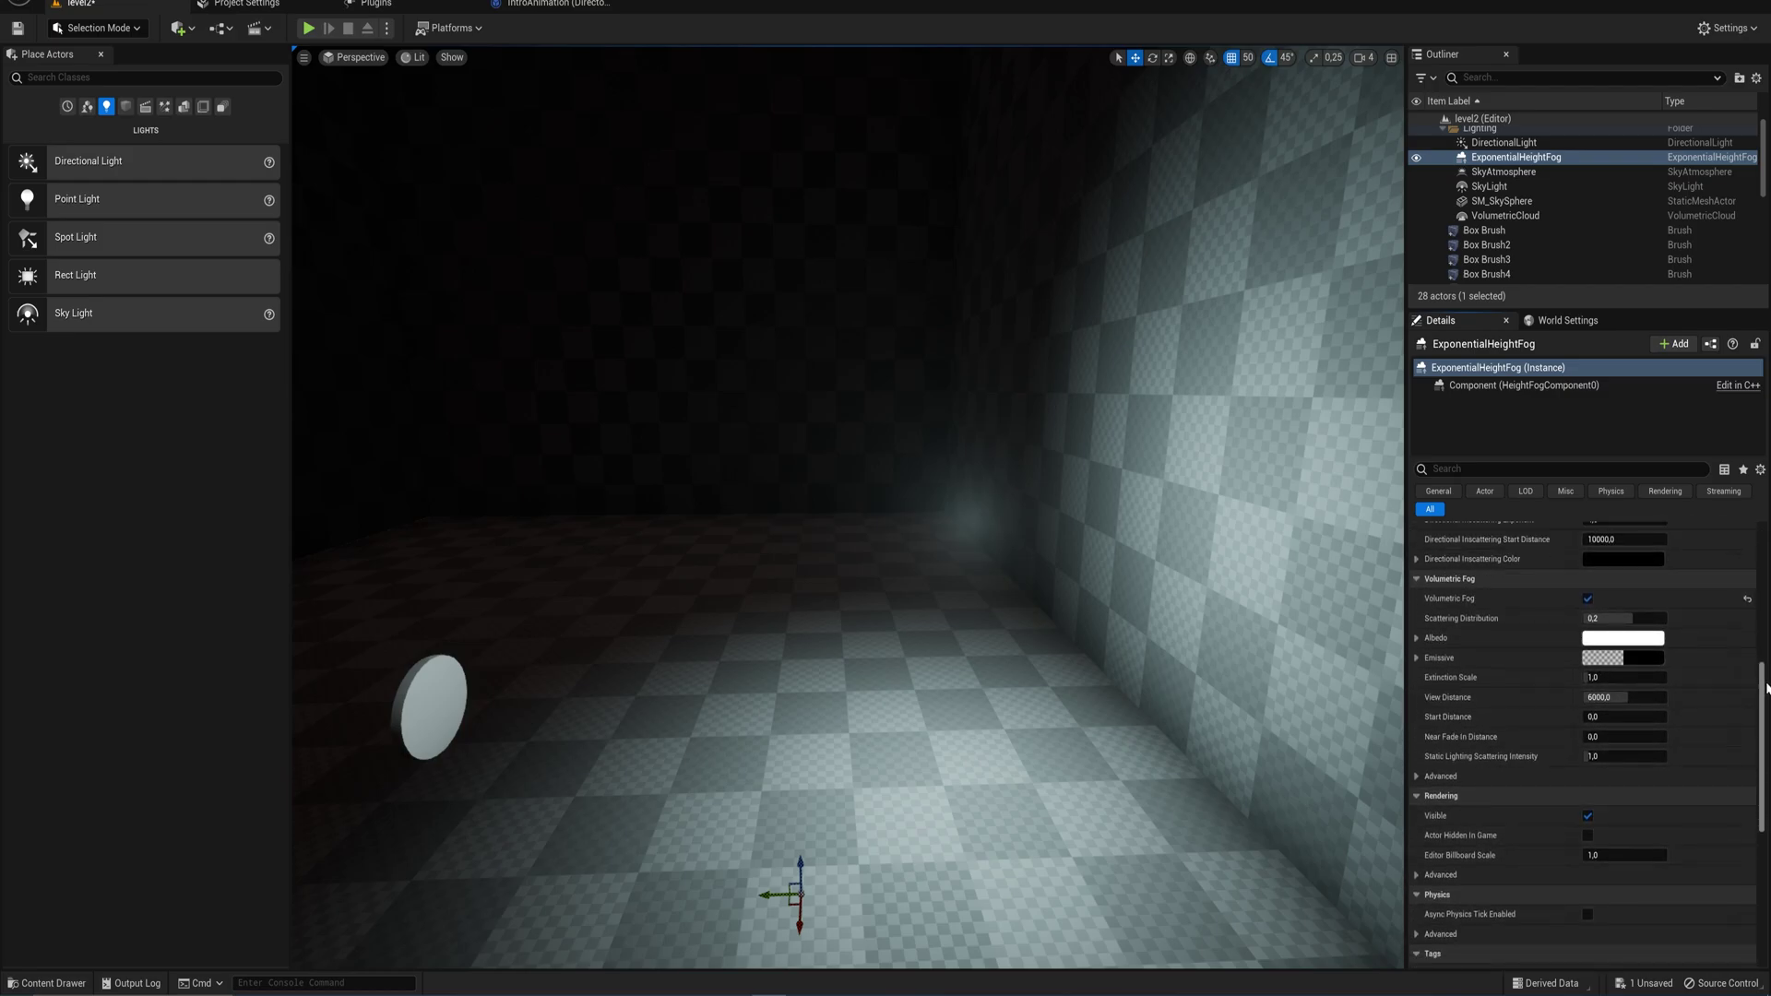
drag(1617, 624, 1670, 624)
key(w)
right_drag(950, 569, 1172, 561)
key(d)
key(a)
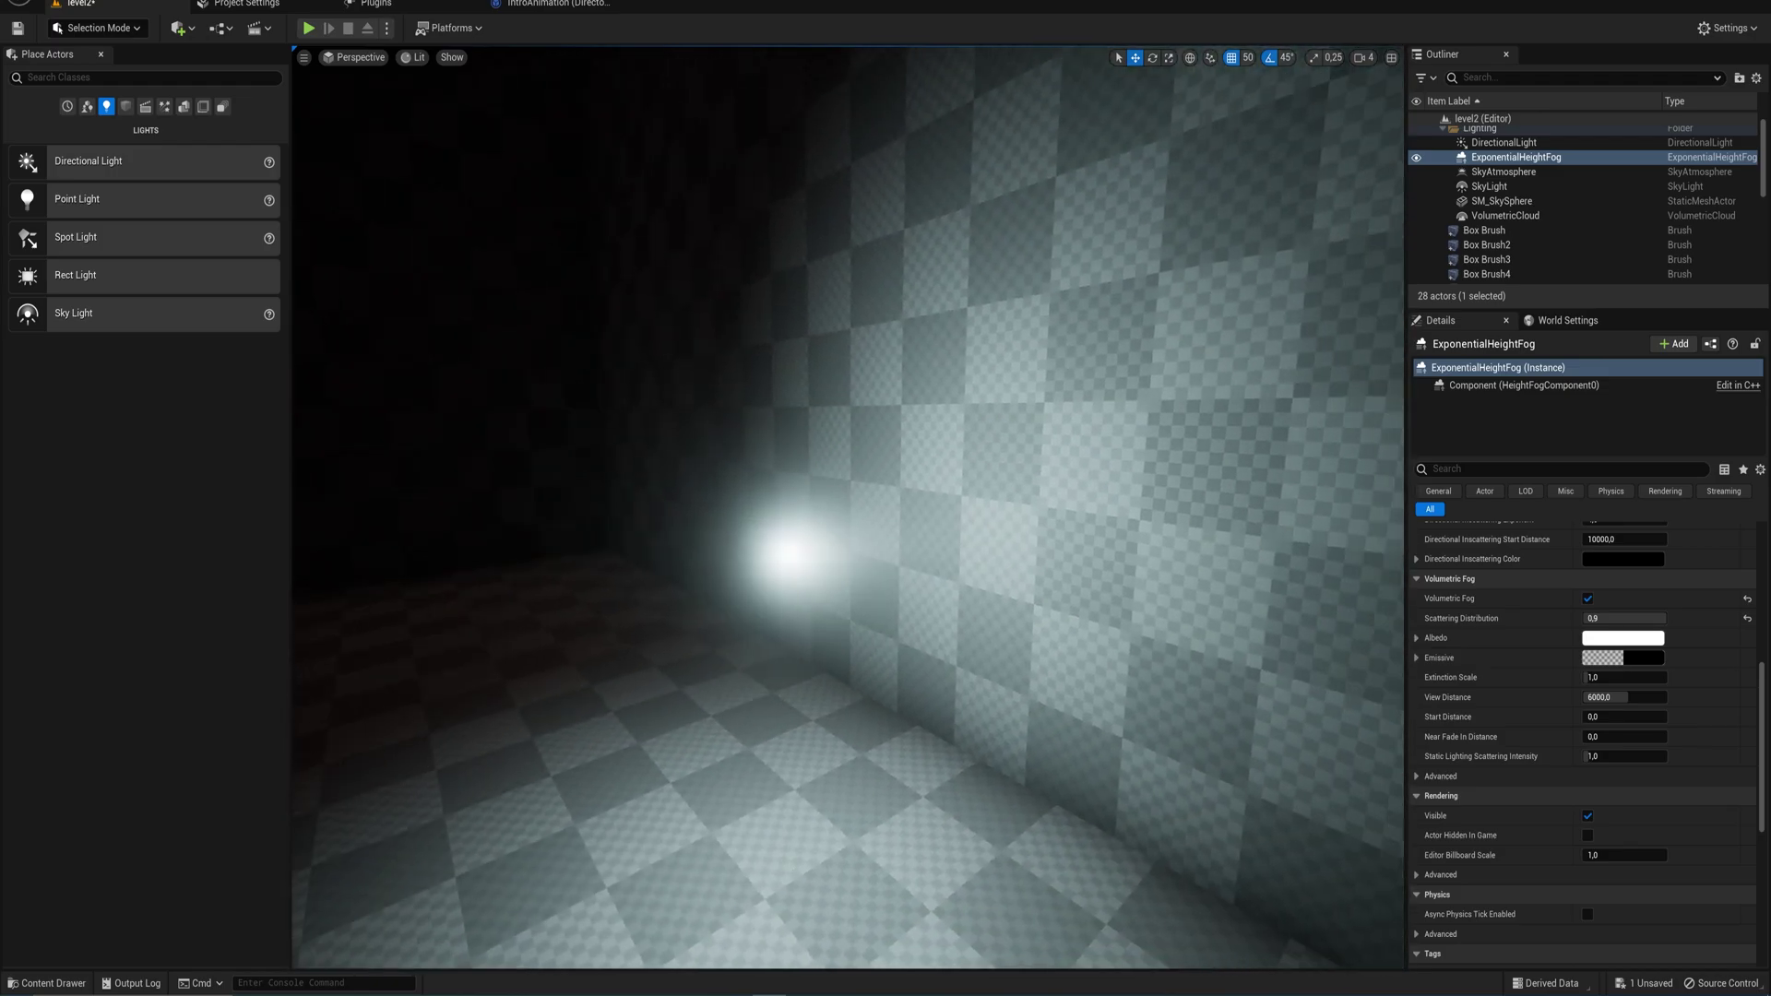
- Disable Volumetric Fog on the ExponentialHeightFog, then reselect the point light and review its remaining light settings
click(1588, 599)
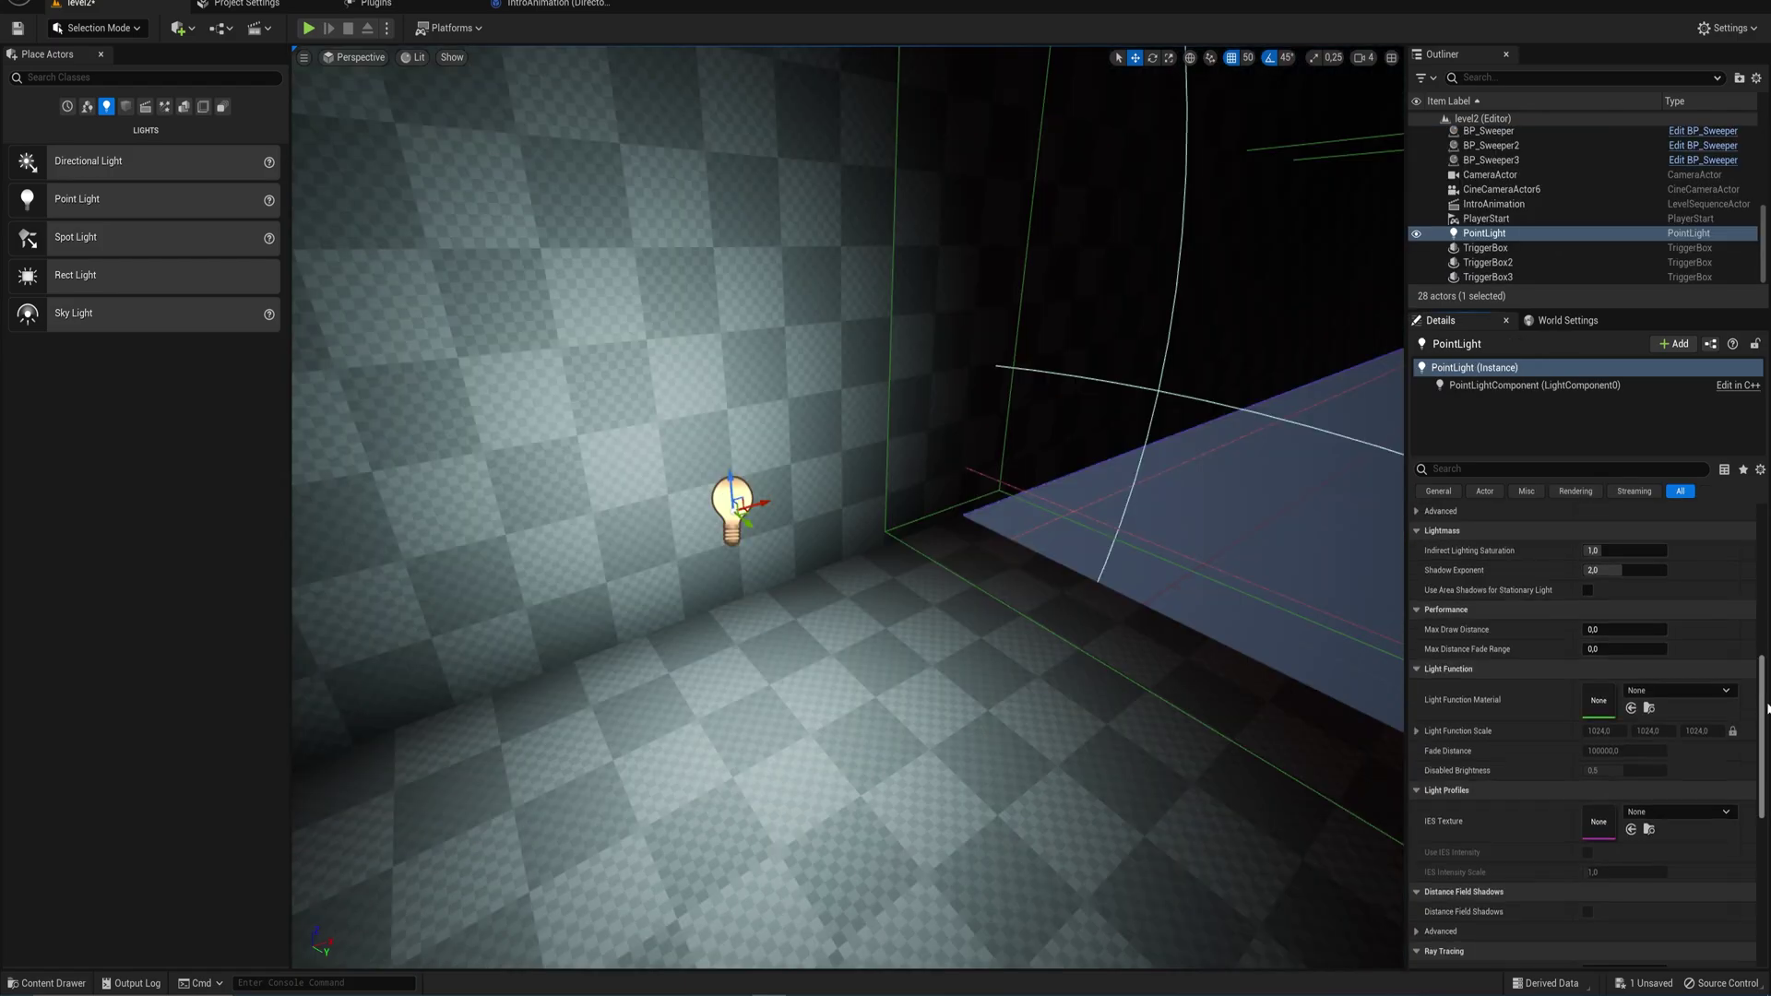
mouse_move(1769, 710)
mouse_down()
mouse_move(1769, 860)
mouse_move(1768, 696)
mouse_up()
scroll(1584, 736, up, 2)
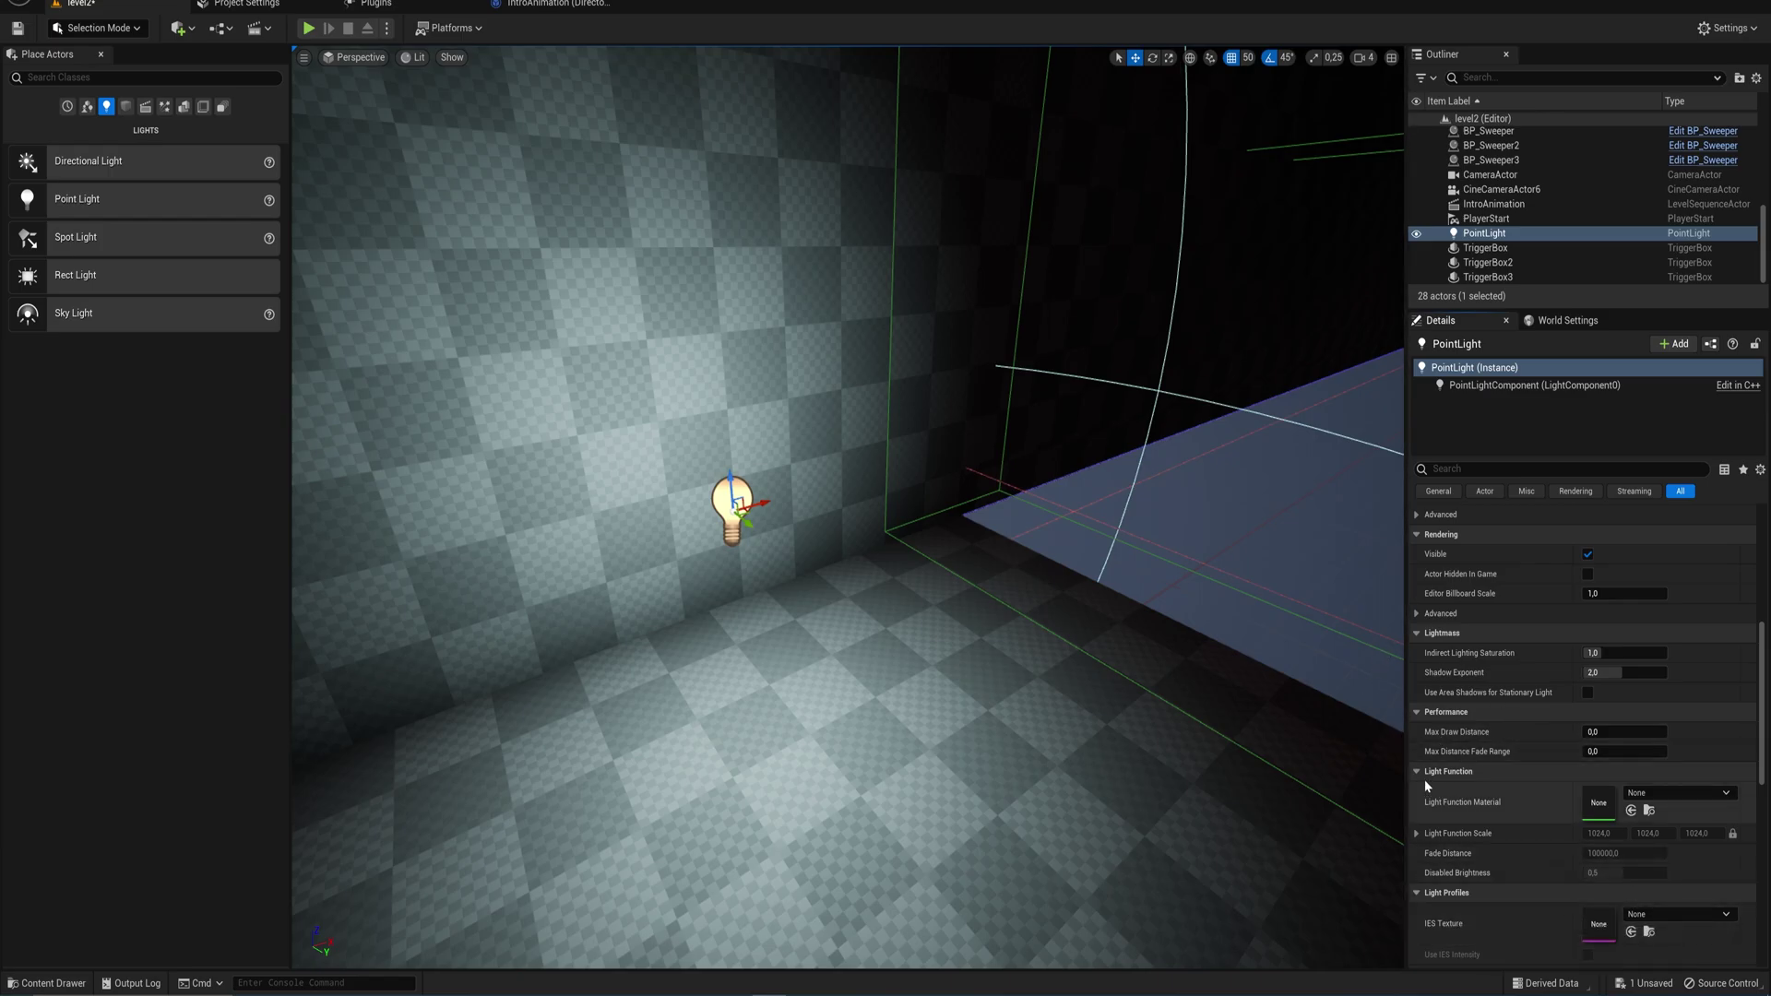
key(s)
mouse_move(809, 544)
right_down()
mouse_move(794, 542)
mouse_move(800, 519)
mouse_move(818, 559)
right_up()
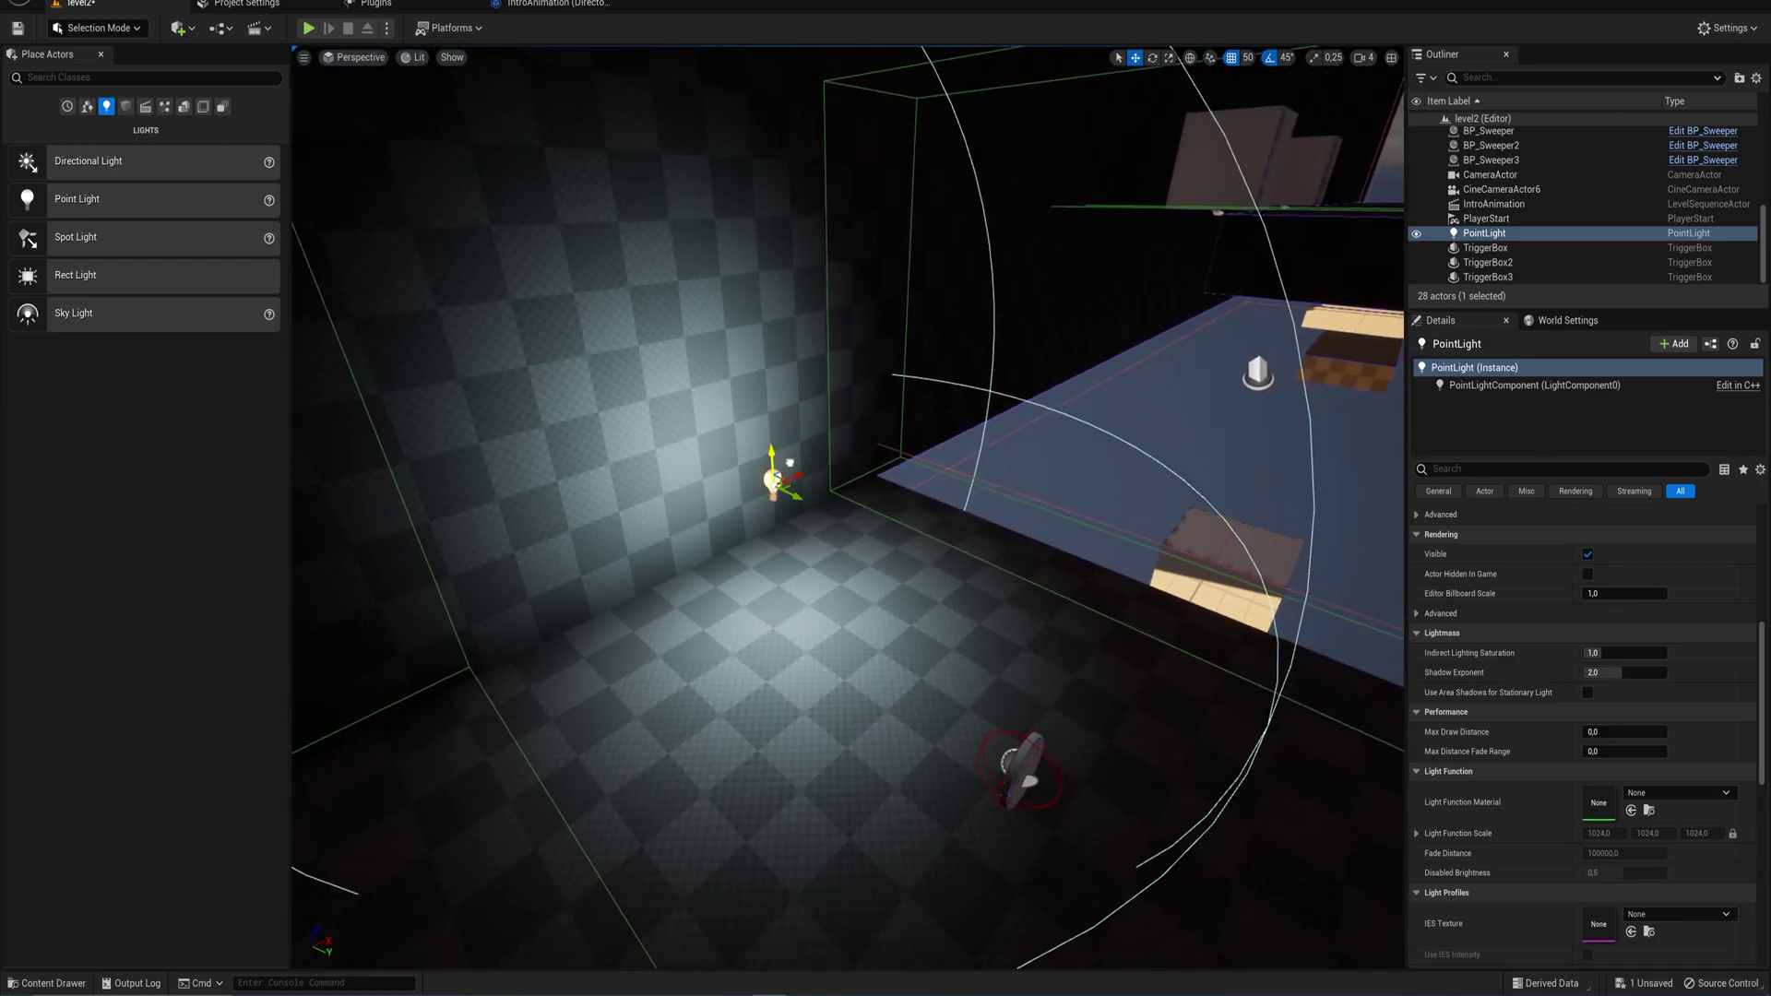
- Raise the point light by the dark room's wall to a height of Z 450
drag(790, 464, 779, 372)
- Place a spot light above the dark room's floor and move it to location 1500, 200, 250
drag(84, 230, 1206, 547)
right_drag(1195, 699, 1233, 675)
key(s)
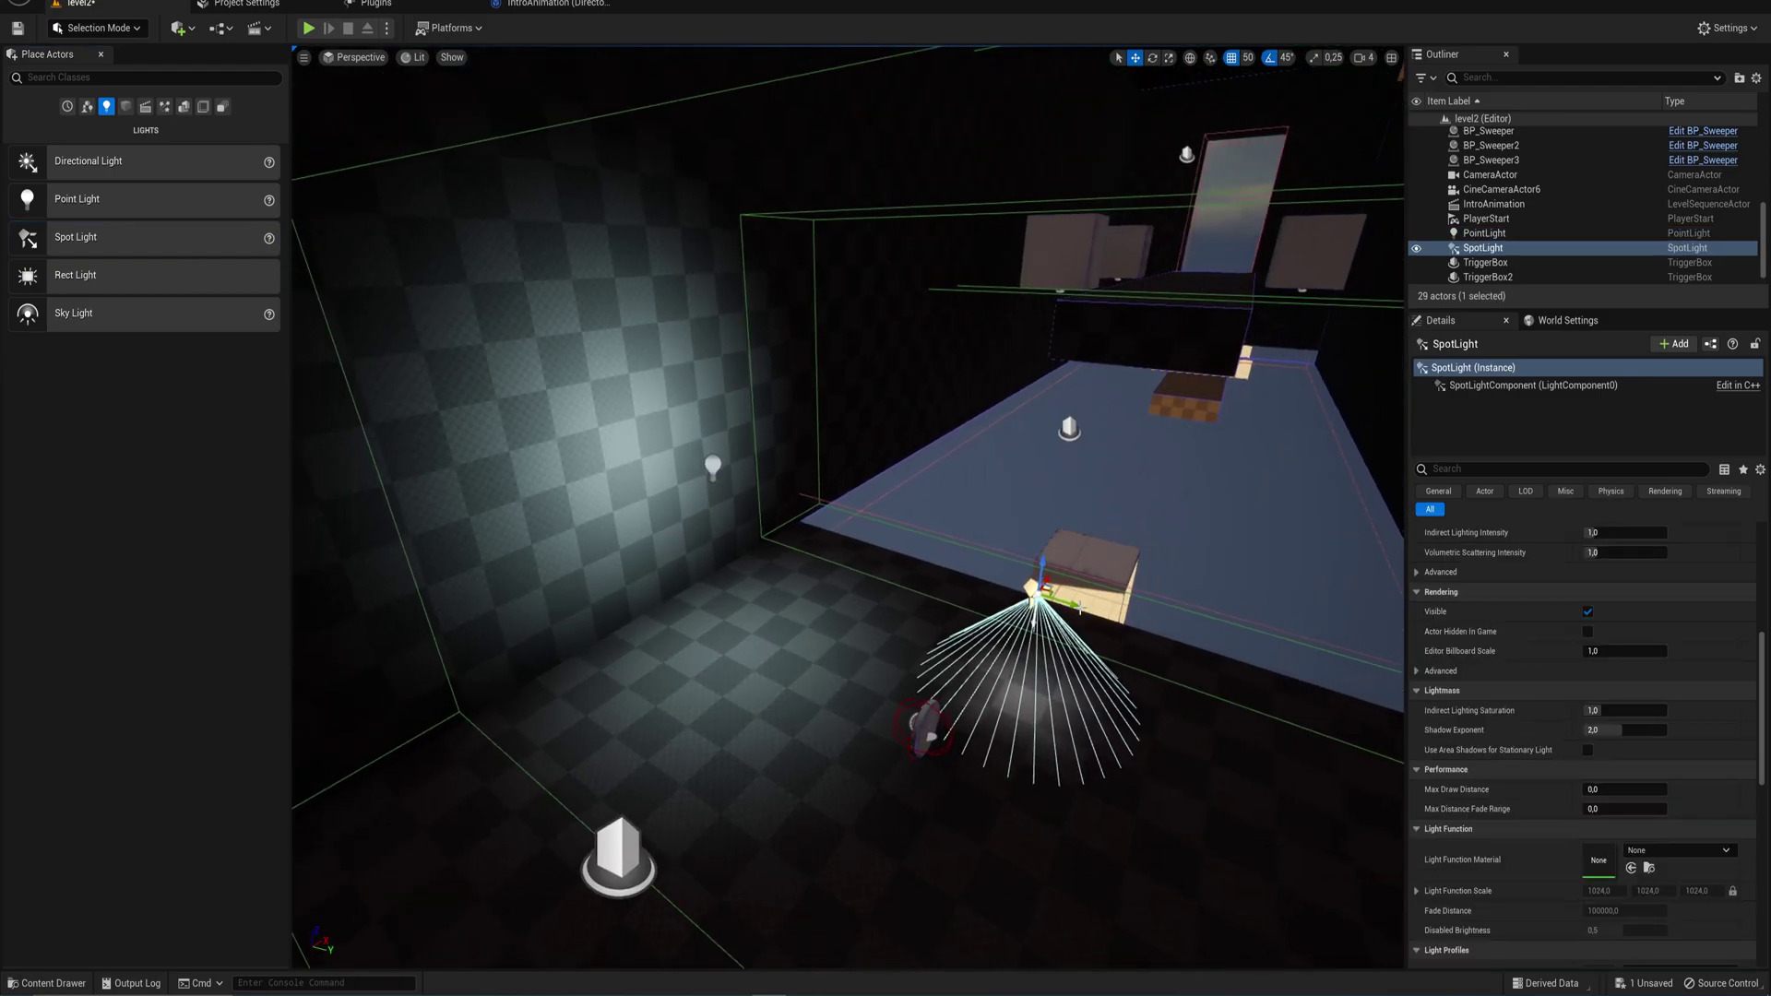
drag(1069, 607, 1152, 626)
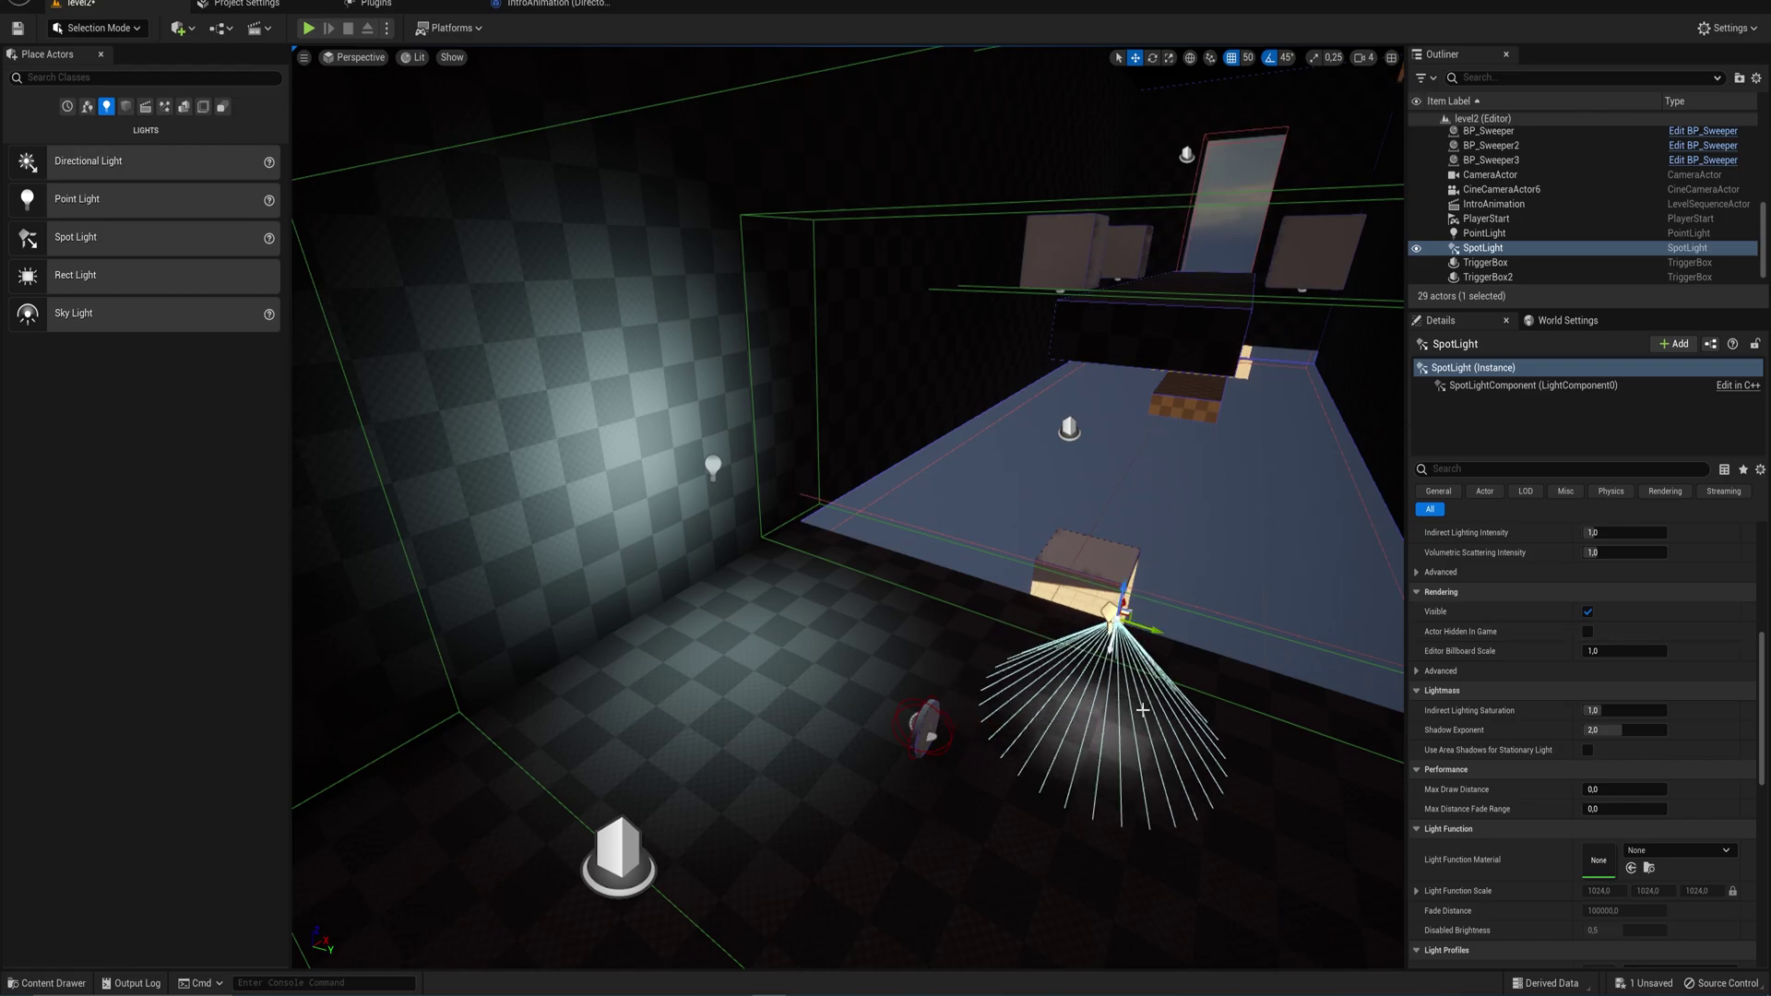
drag(1762, 706, 1766, 446)
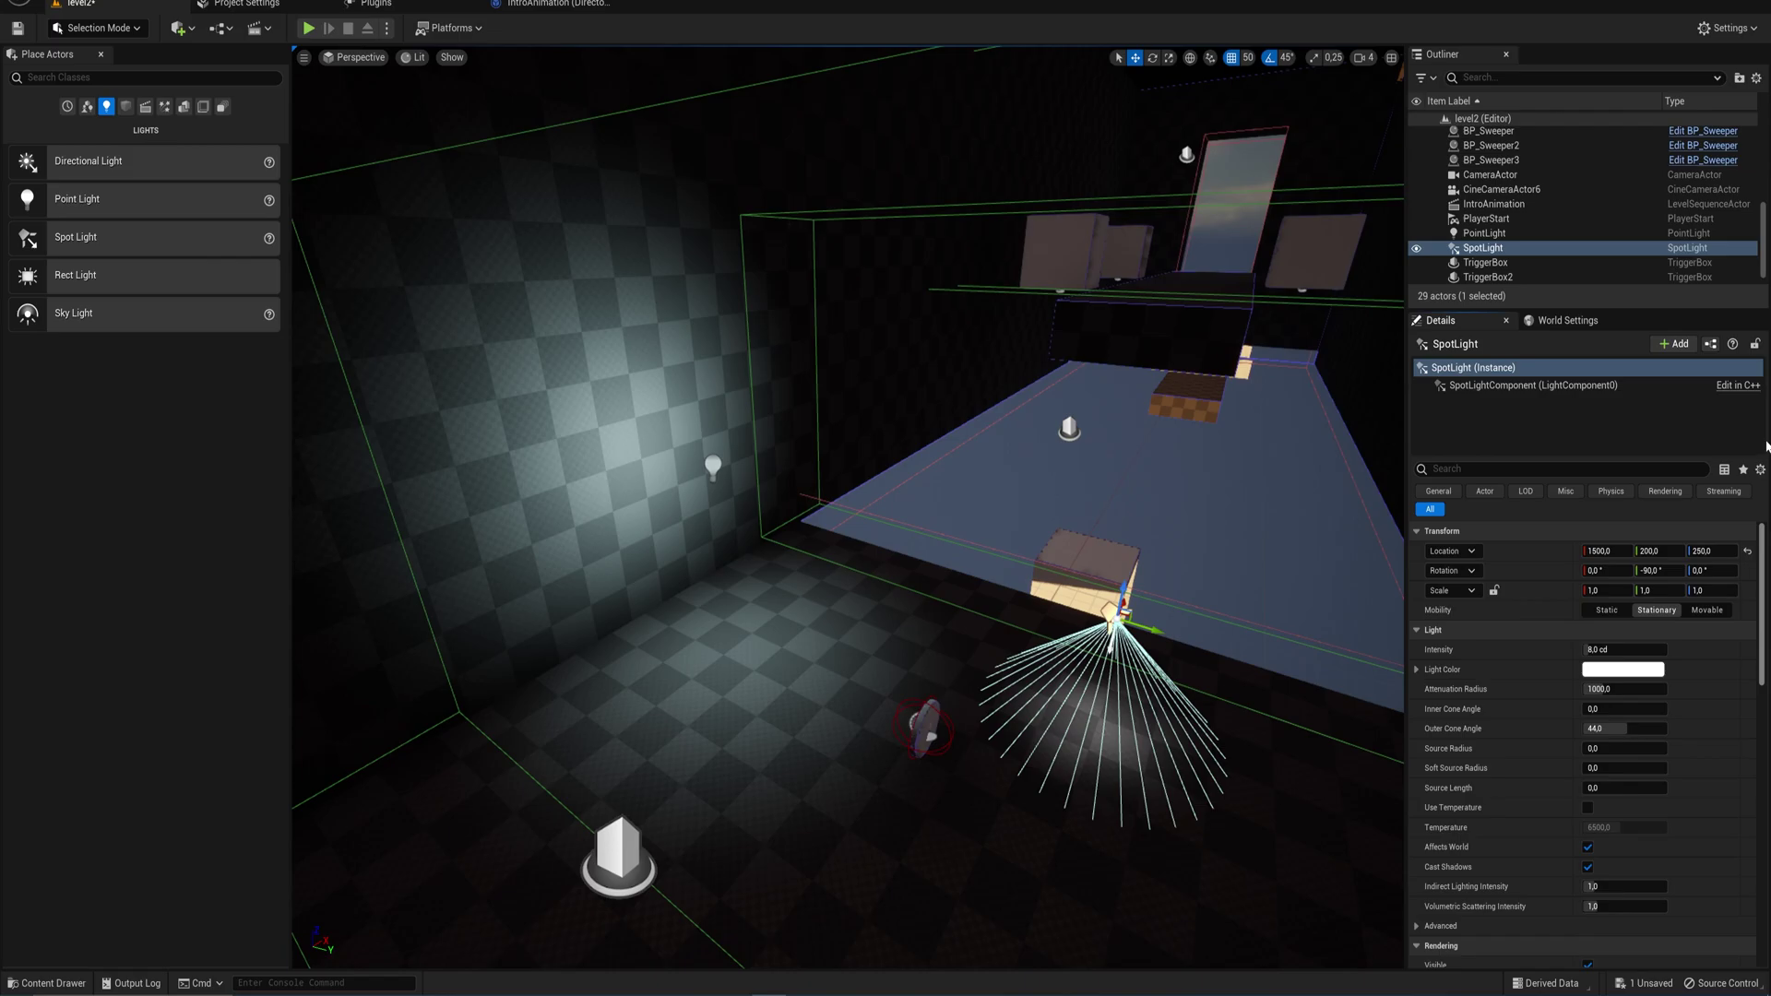
- Try rotating the point light about its Y axis, and undo the rotation
click(707, 476)
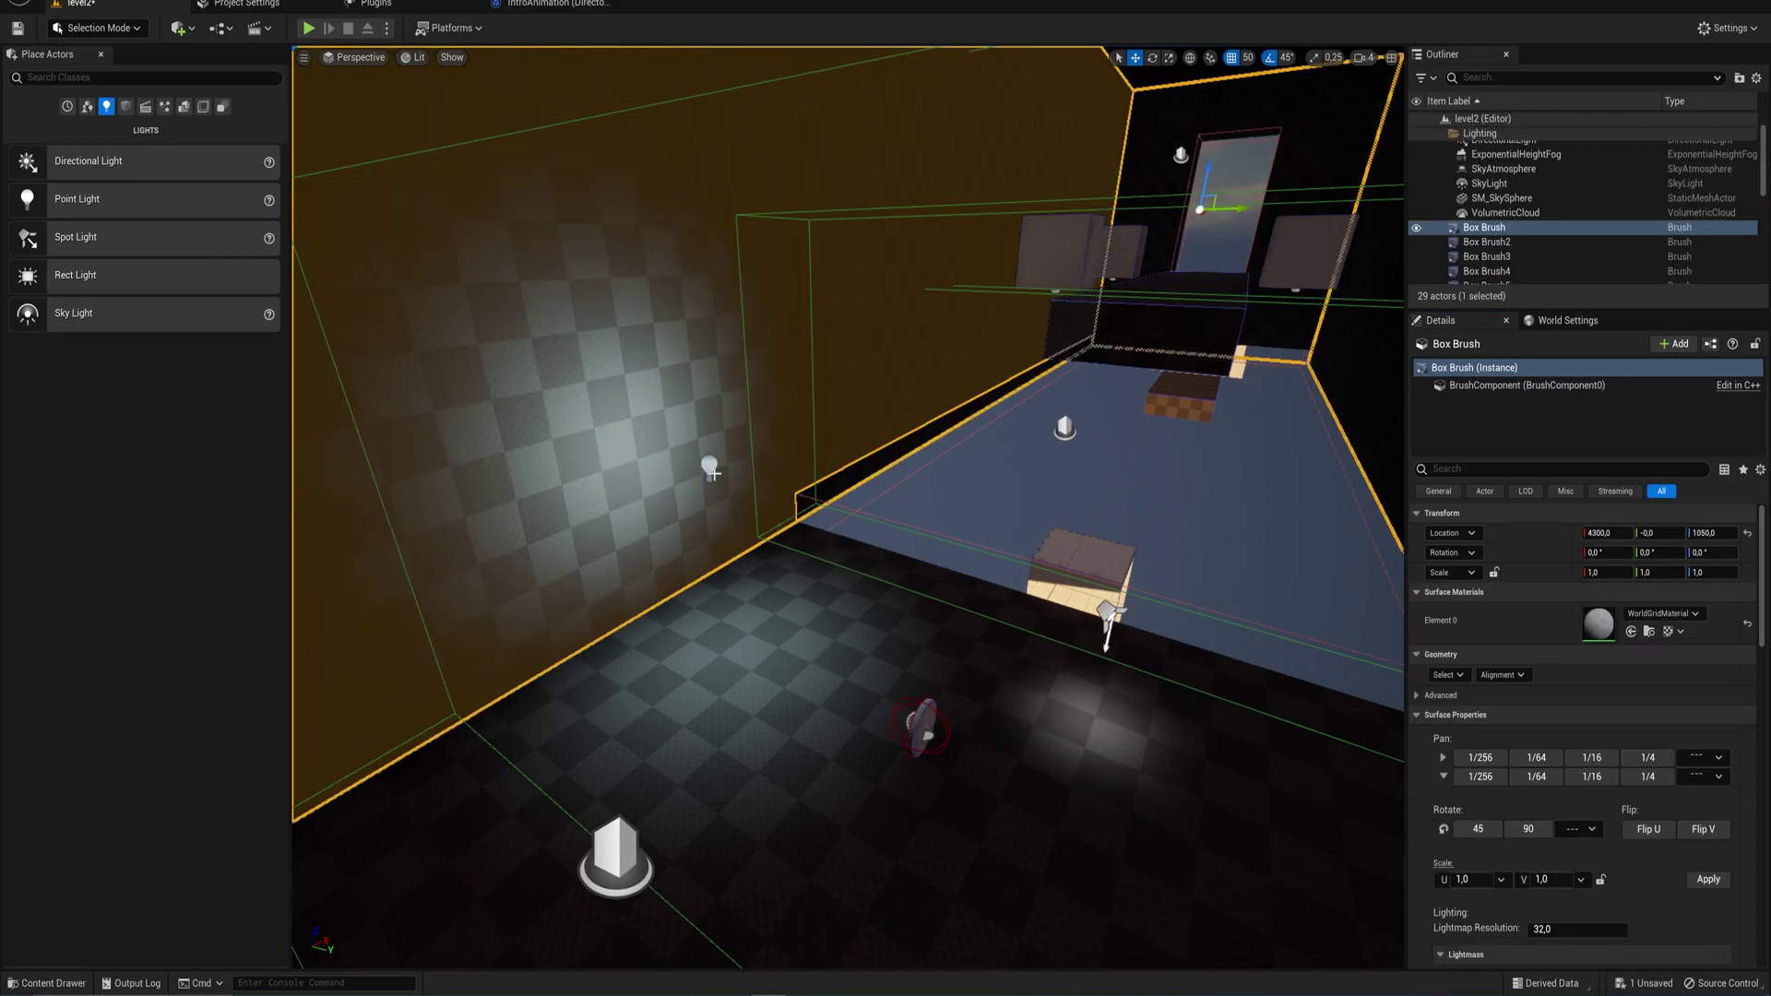
click(713, 465)
click(1644, 552)
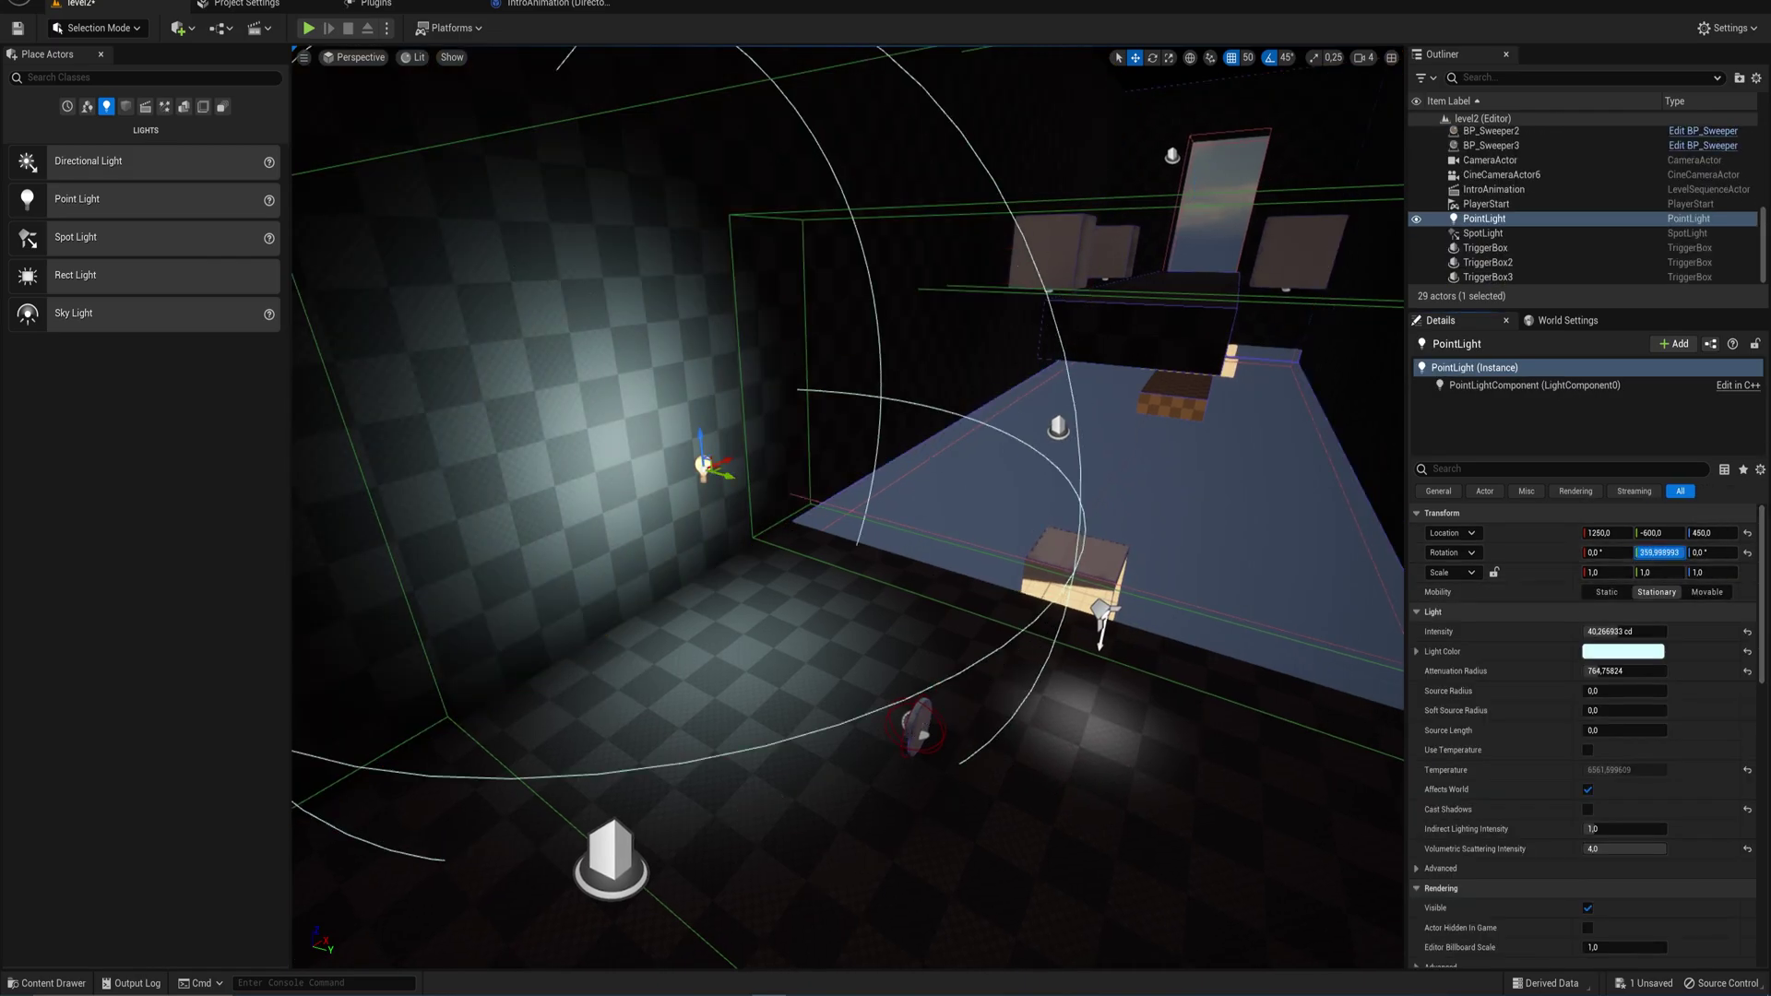
drag(1652, 552, 1587, 544)
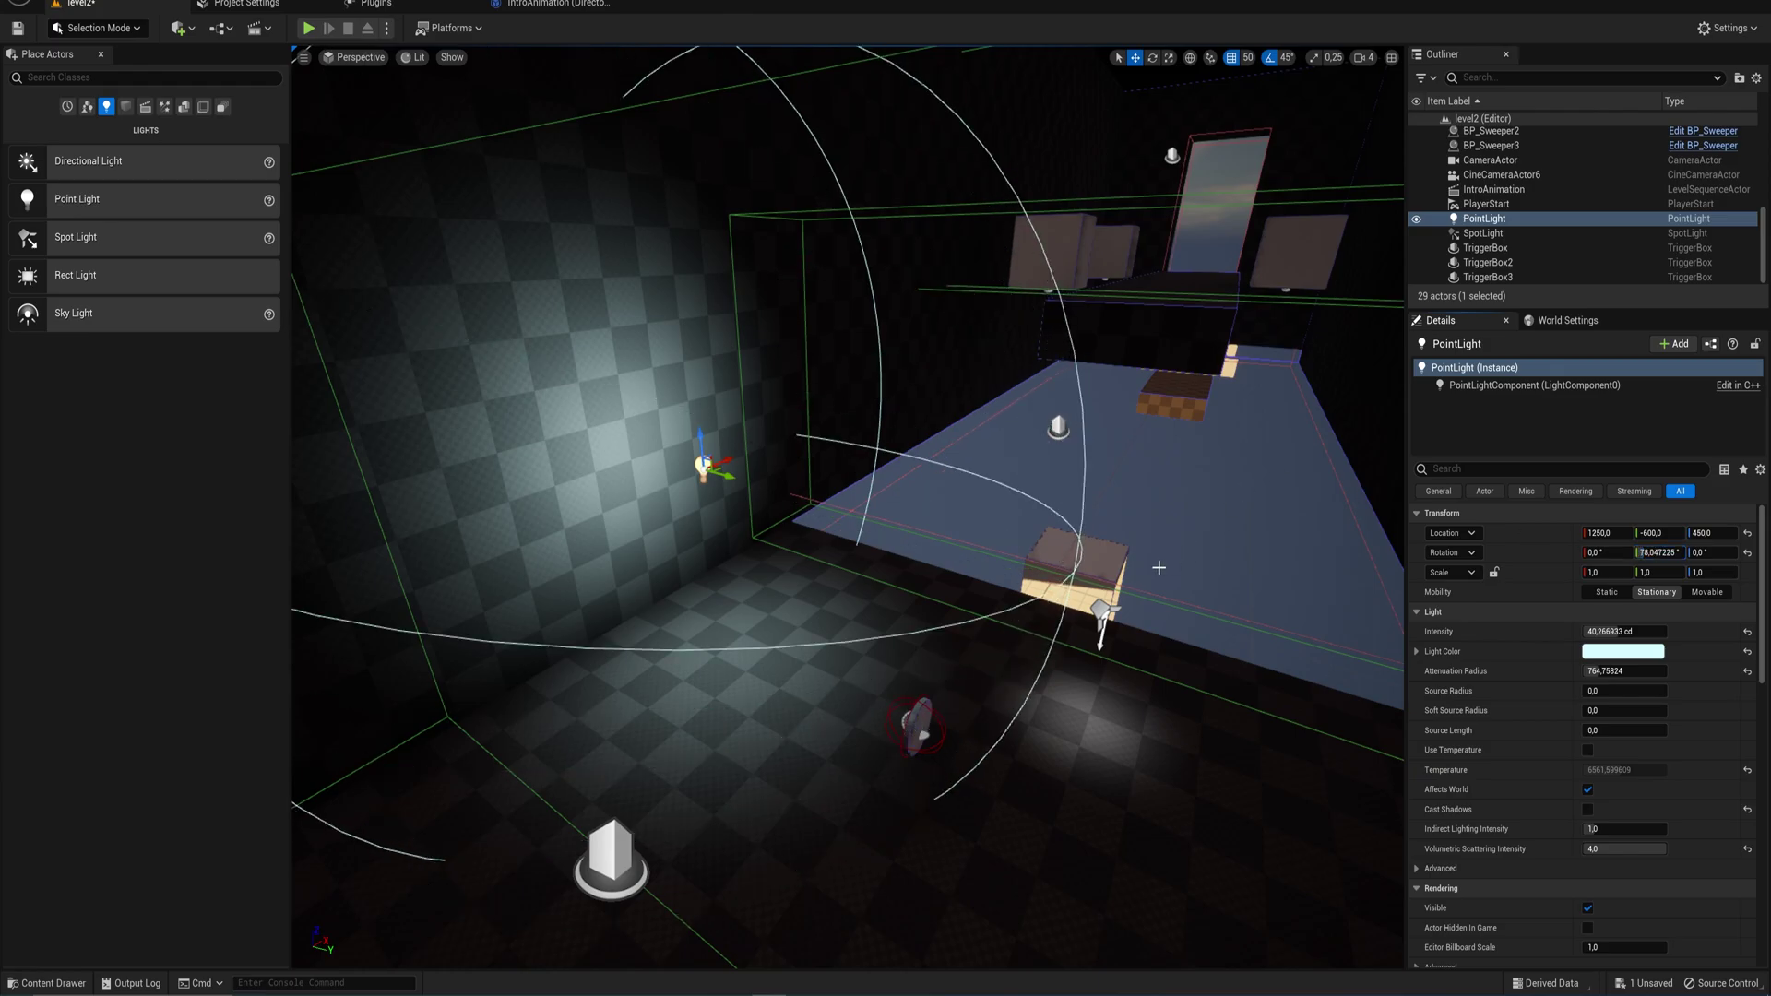
key(ctrl+z)
- Try other Y rotations on the spot light, raise its intensity to about 42 cd, and set its Y rotation to -90°
click(1107, 617)
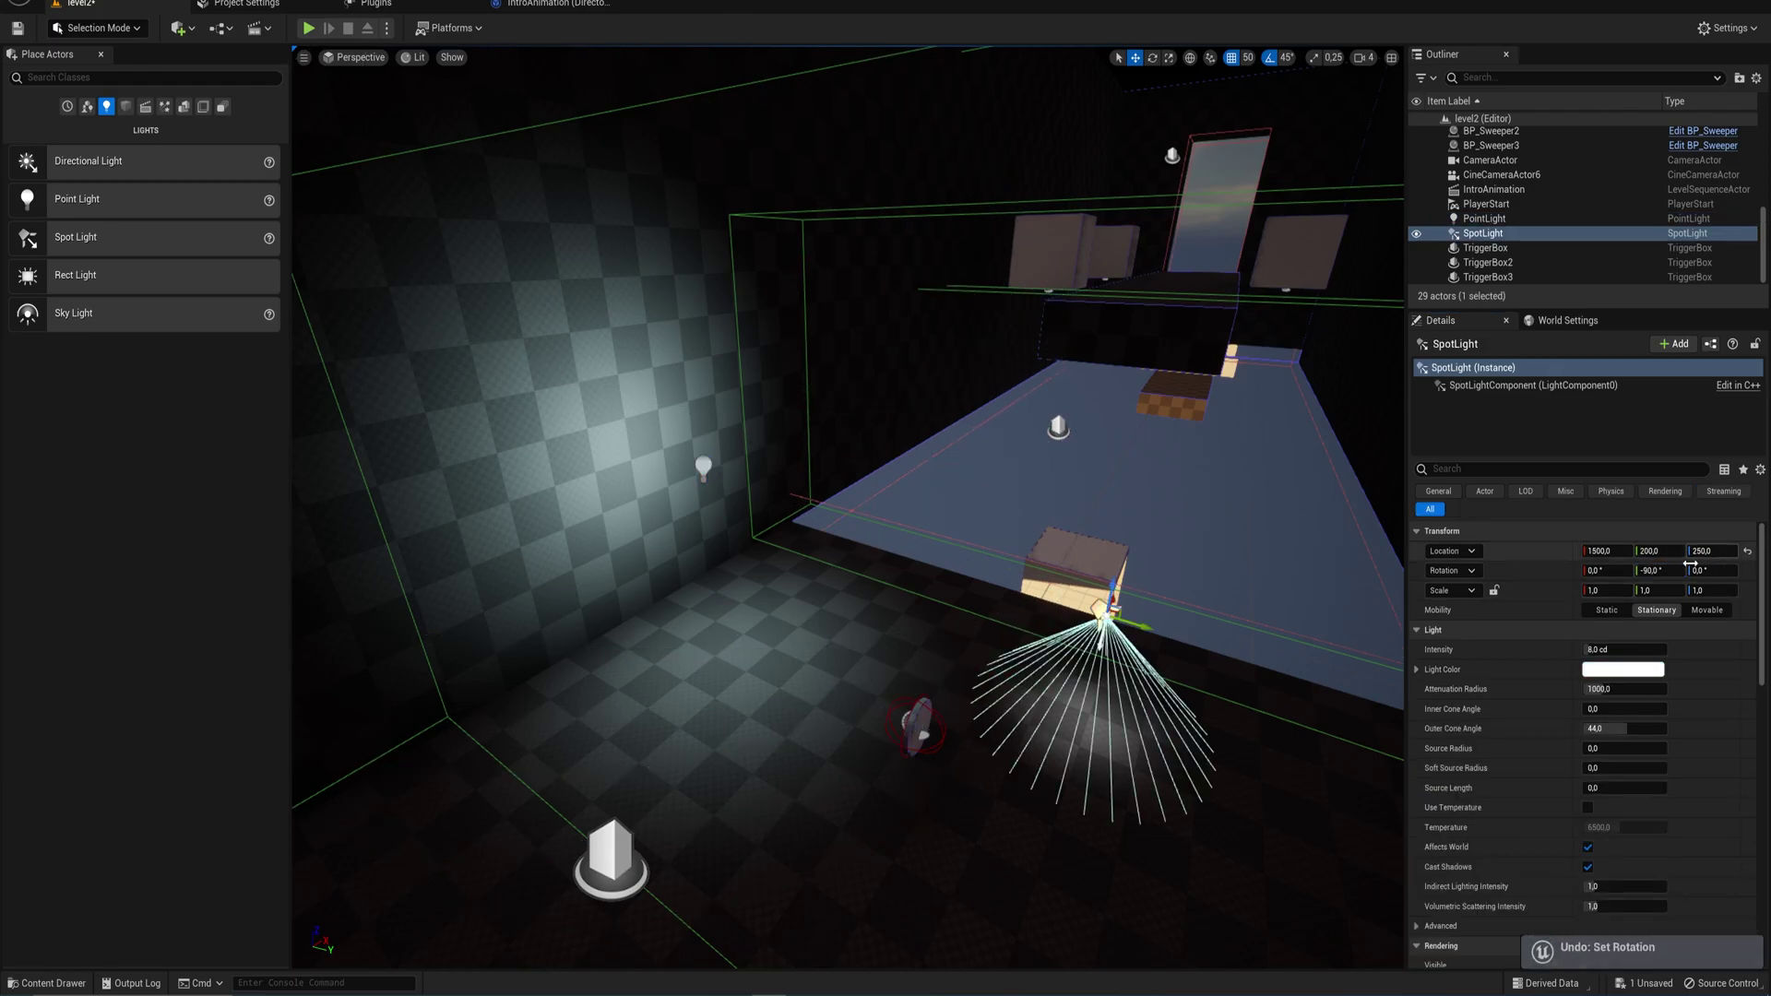
drag(1661, 571, 1753, 570)
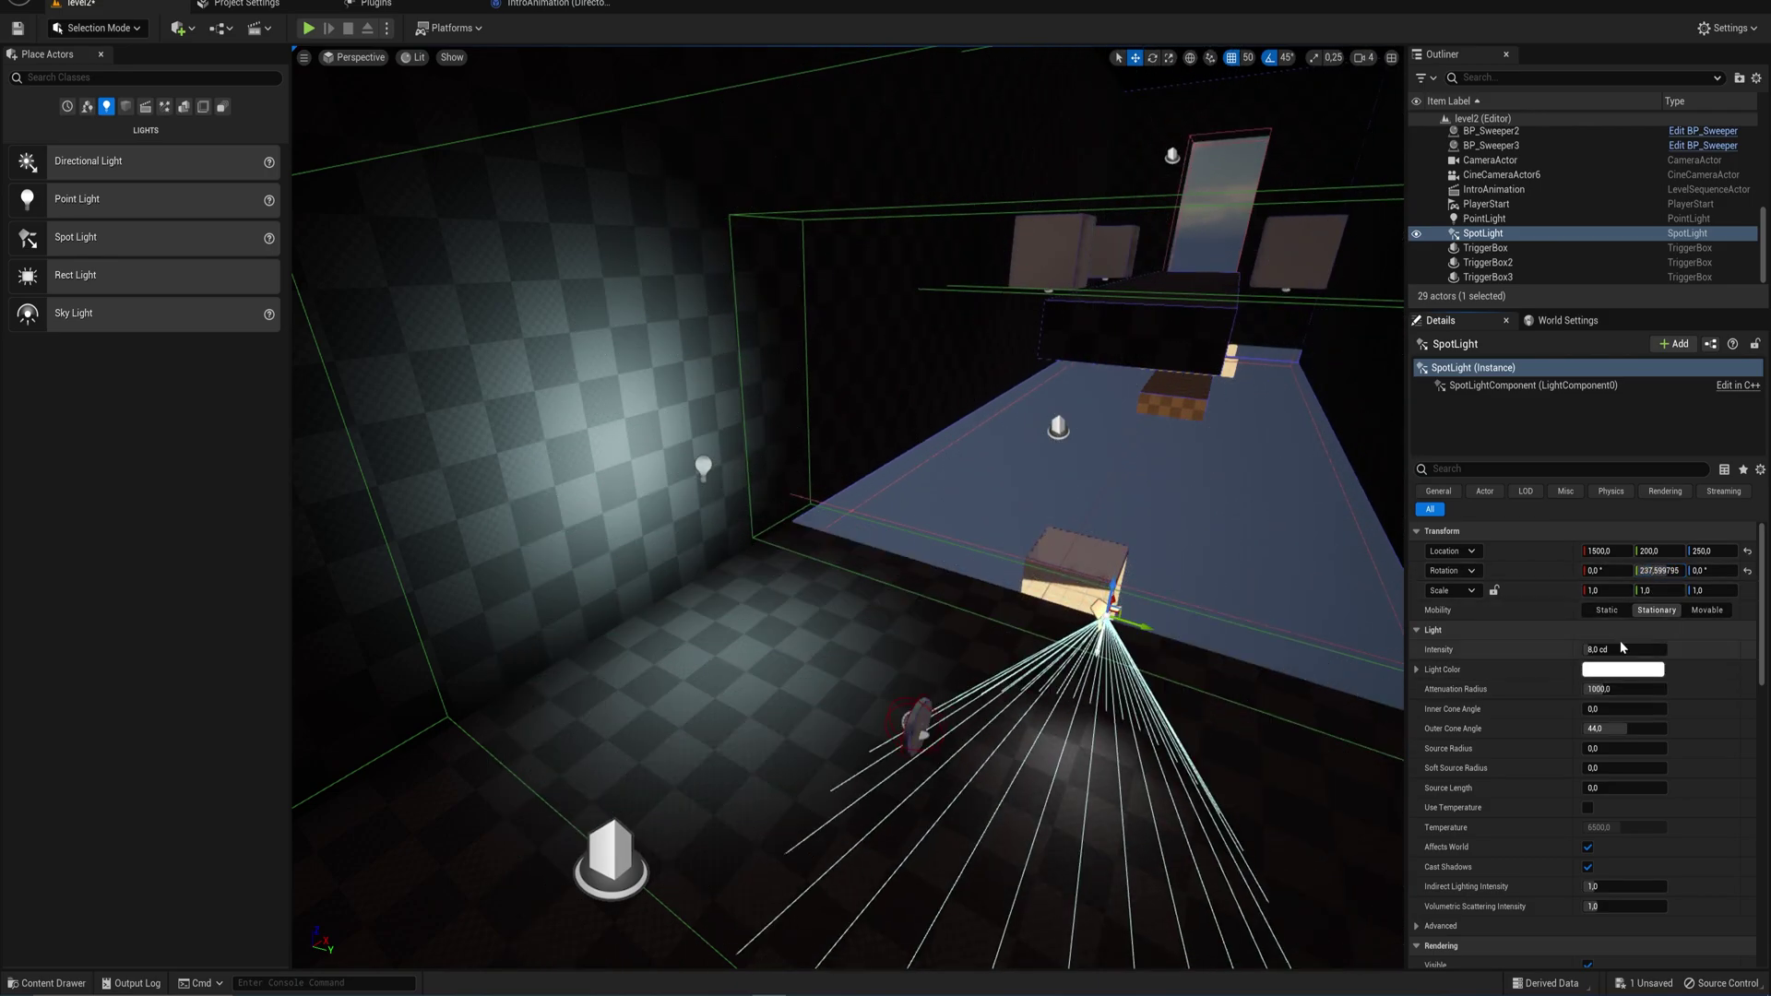
click(1659, 571)
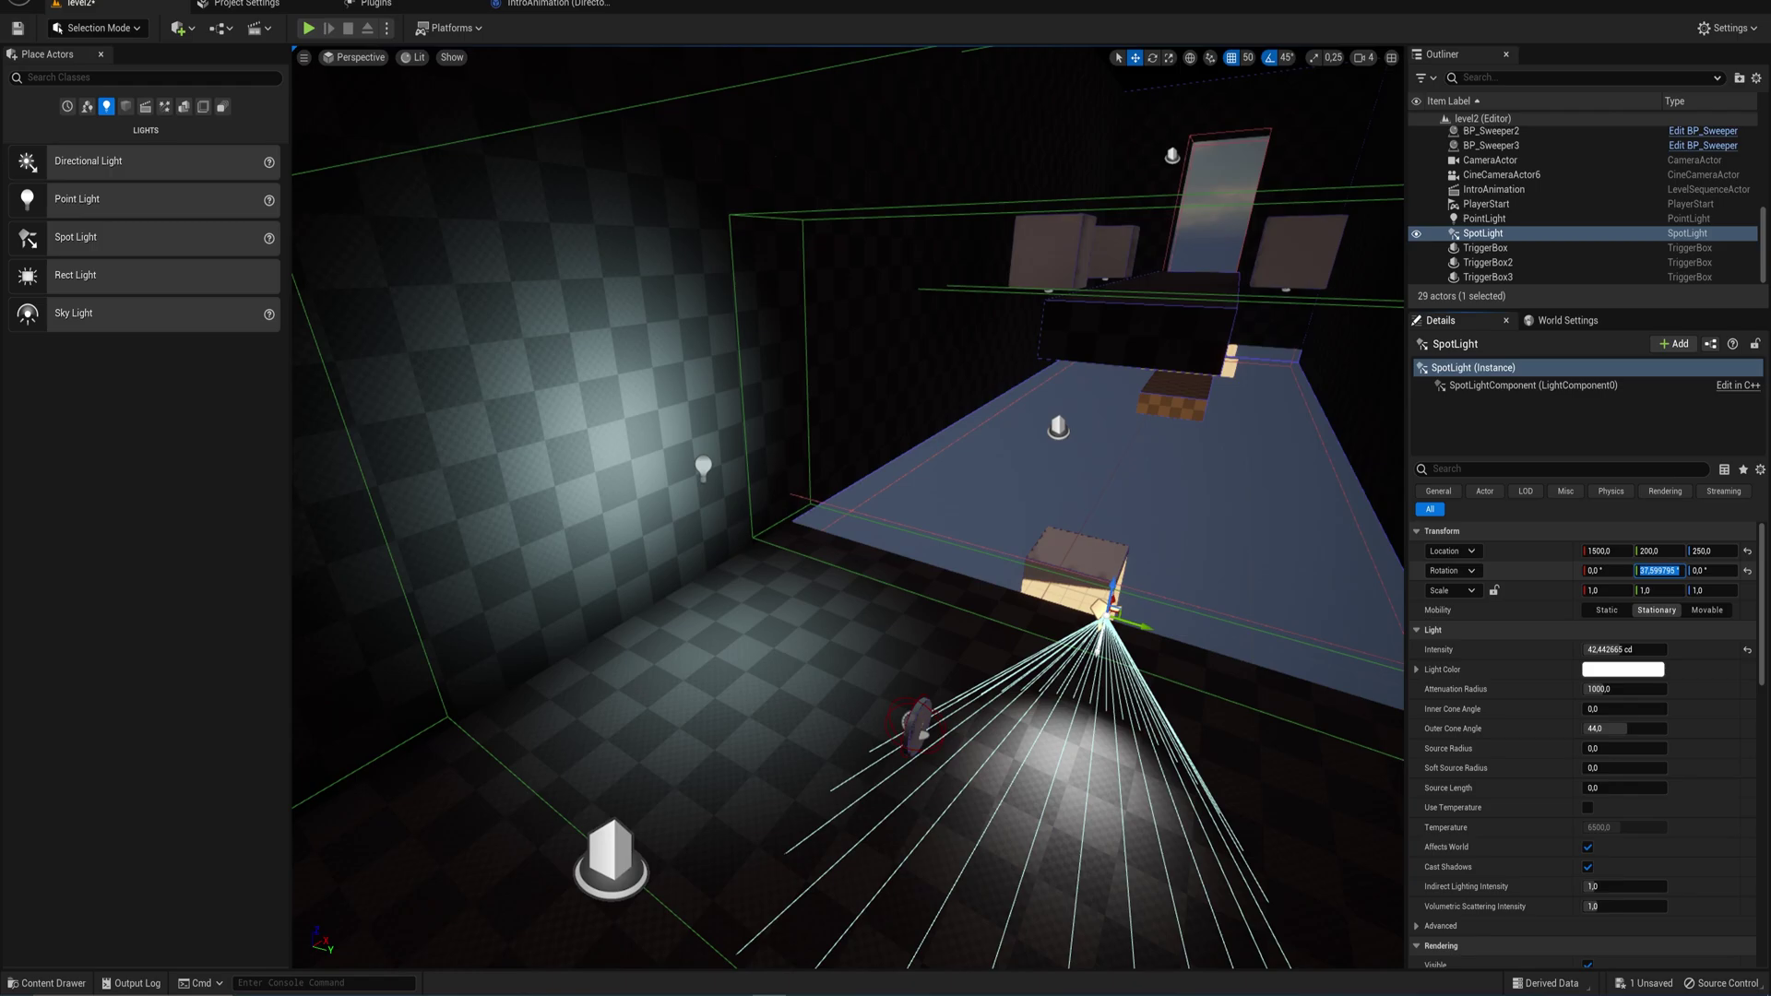
text(-90)
key(Return)
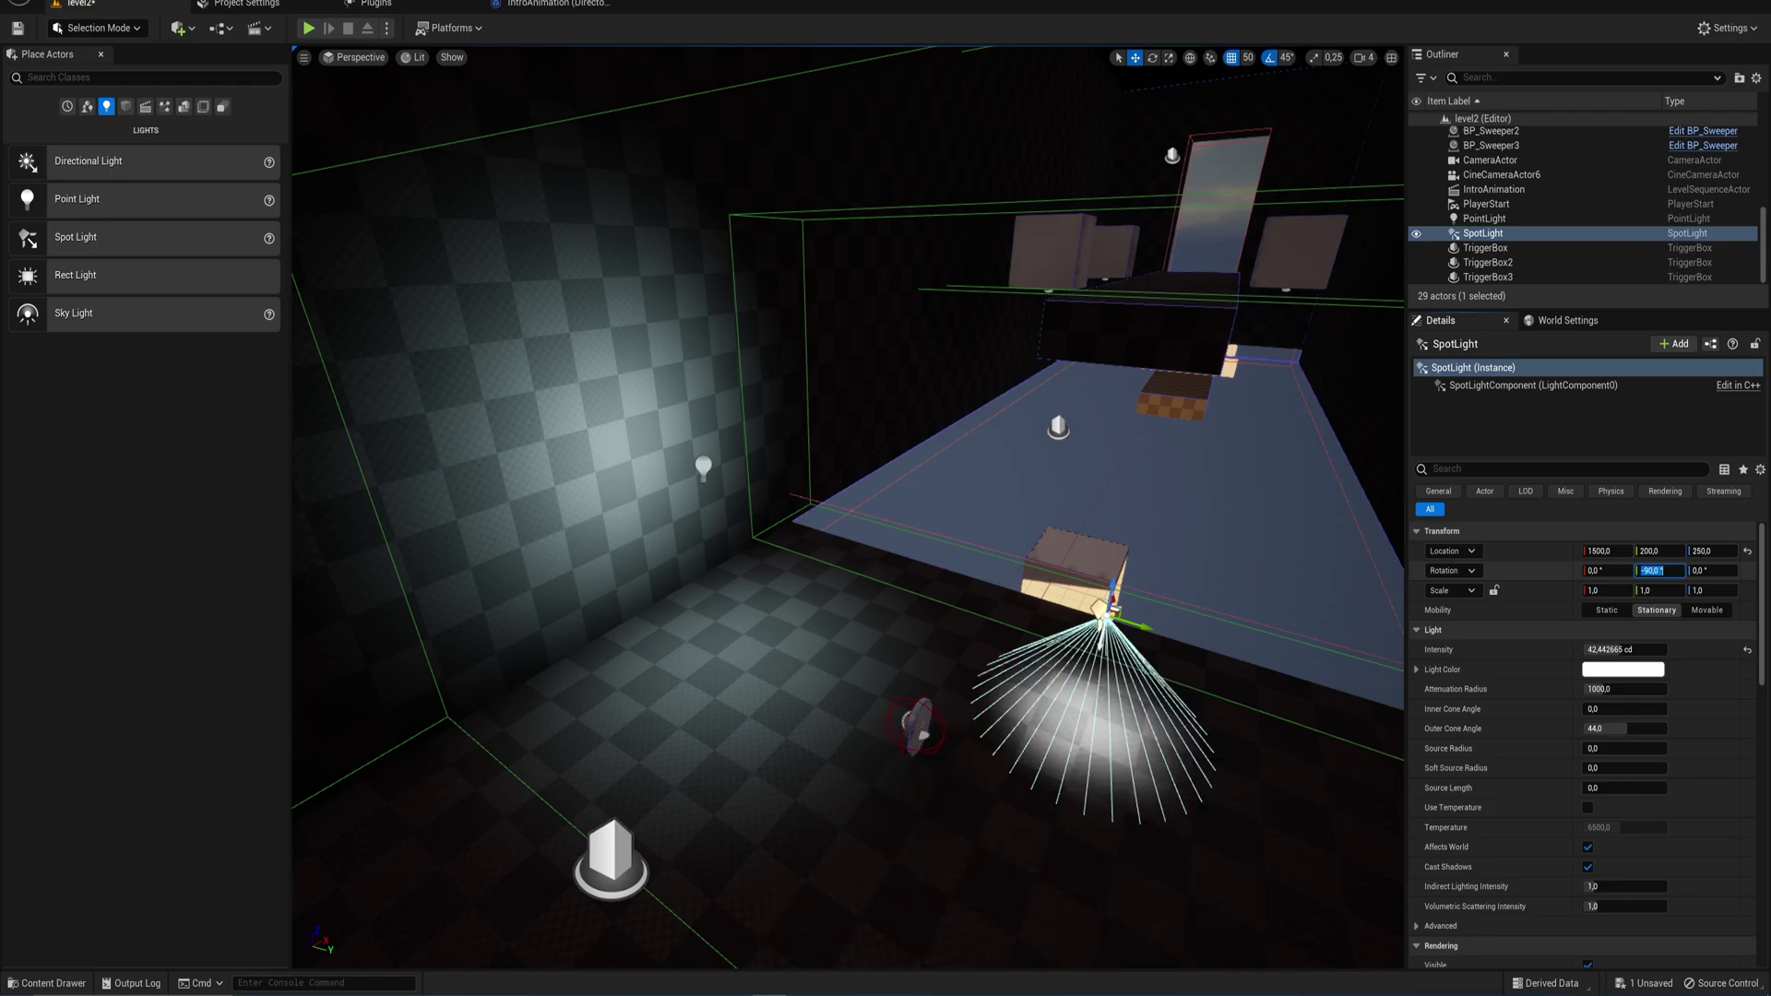
- Move the spot light along Y to 400 and increase its attenuation radius to about 1450
drag(1140, 627, 1266, 664)
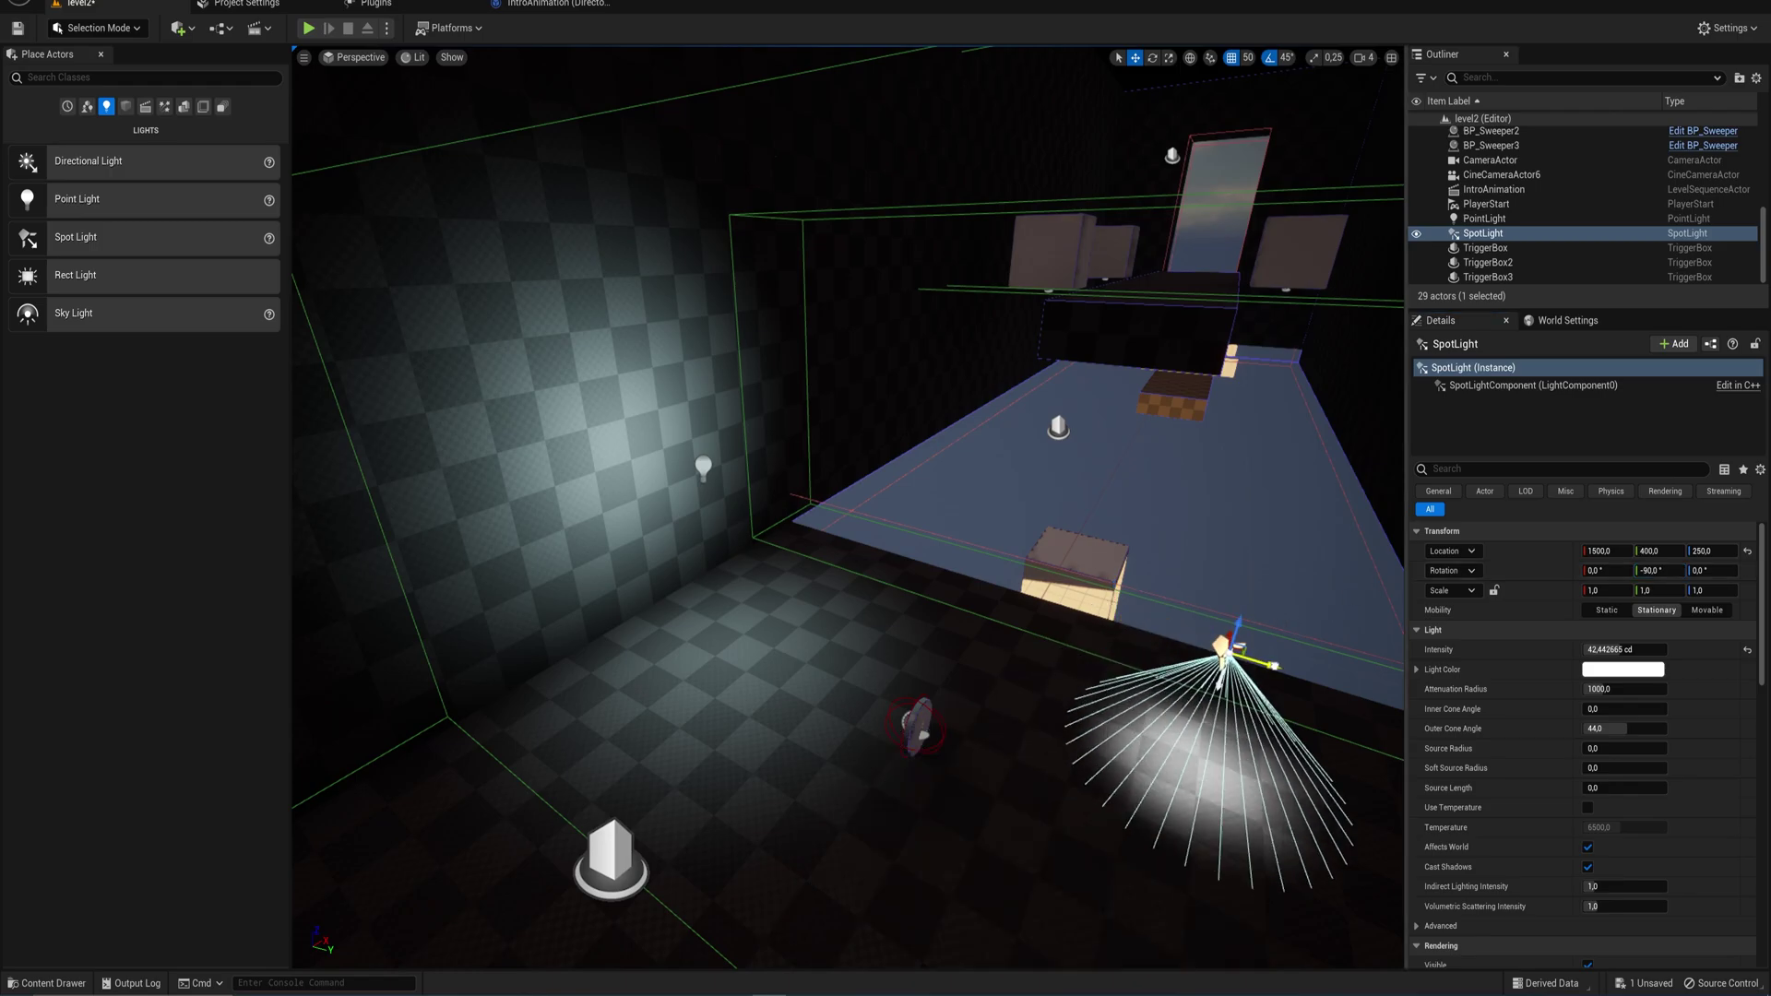
right_drag(1265, 664, 1231, 685)
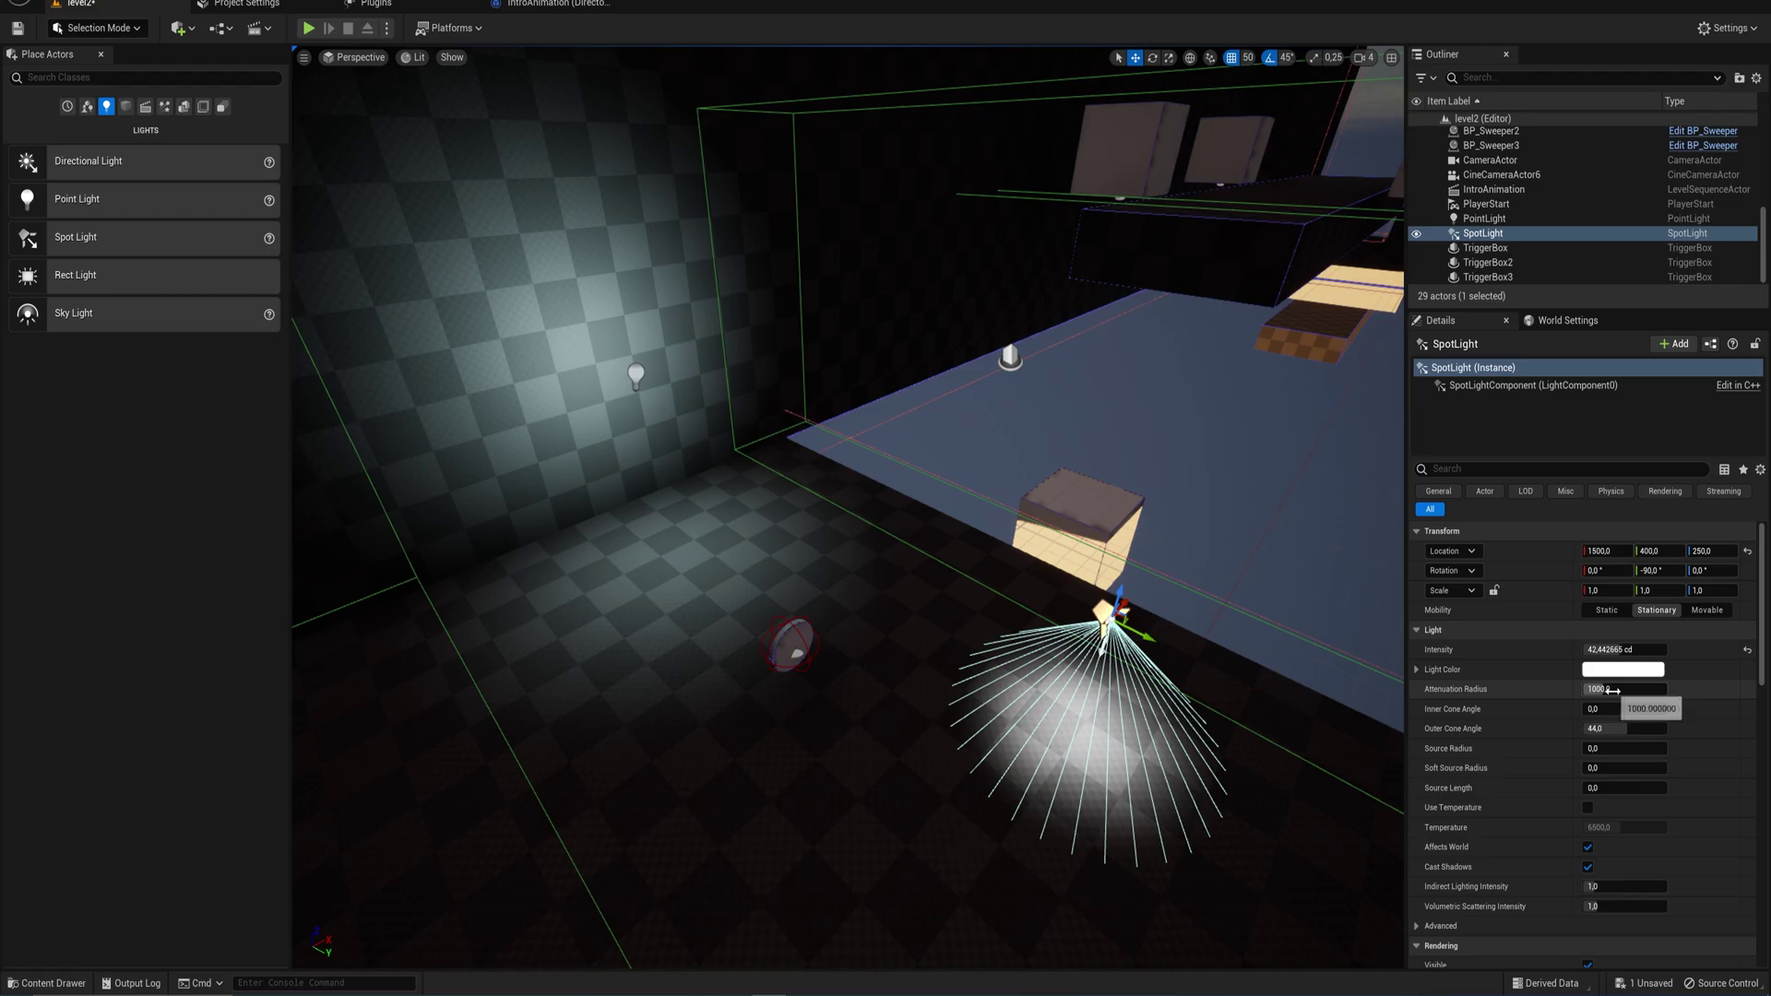
drag(1610, 689, 1642, 690)
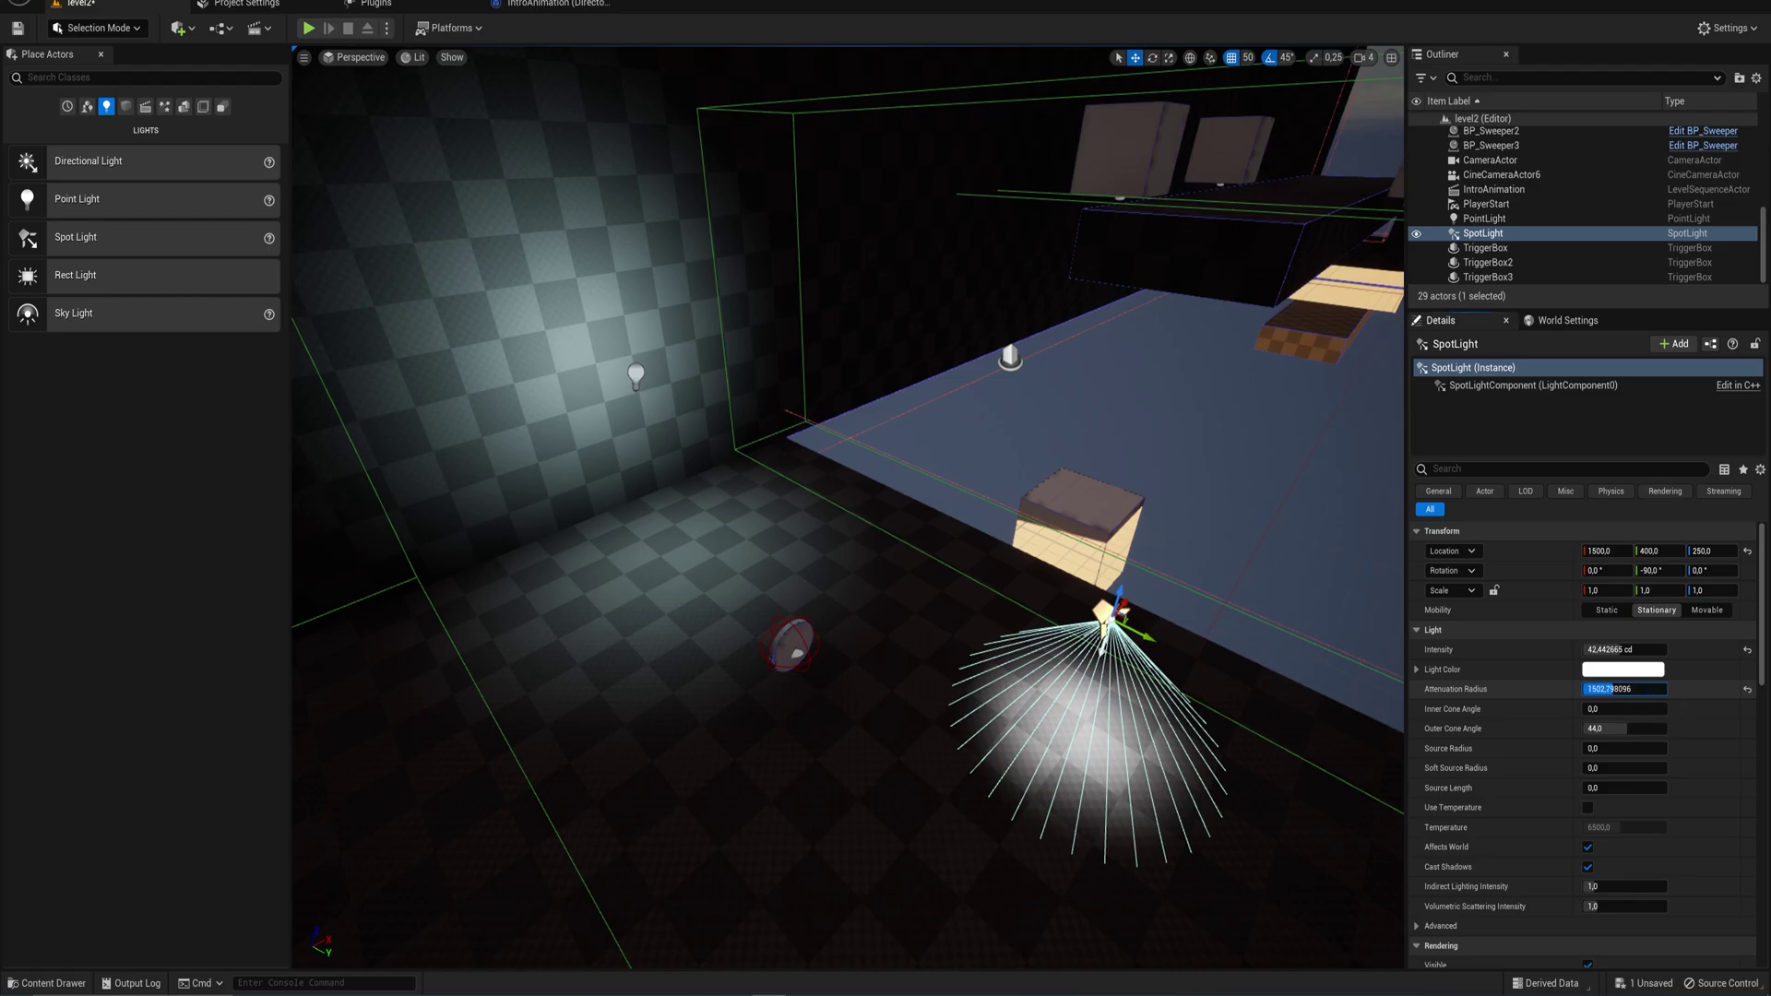
key(Return)
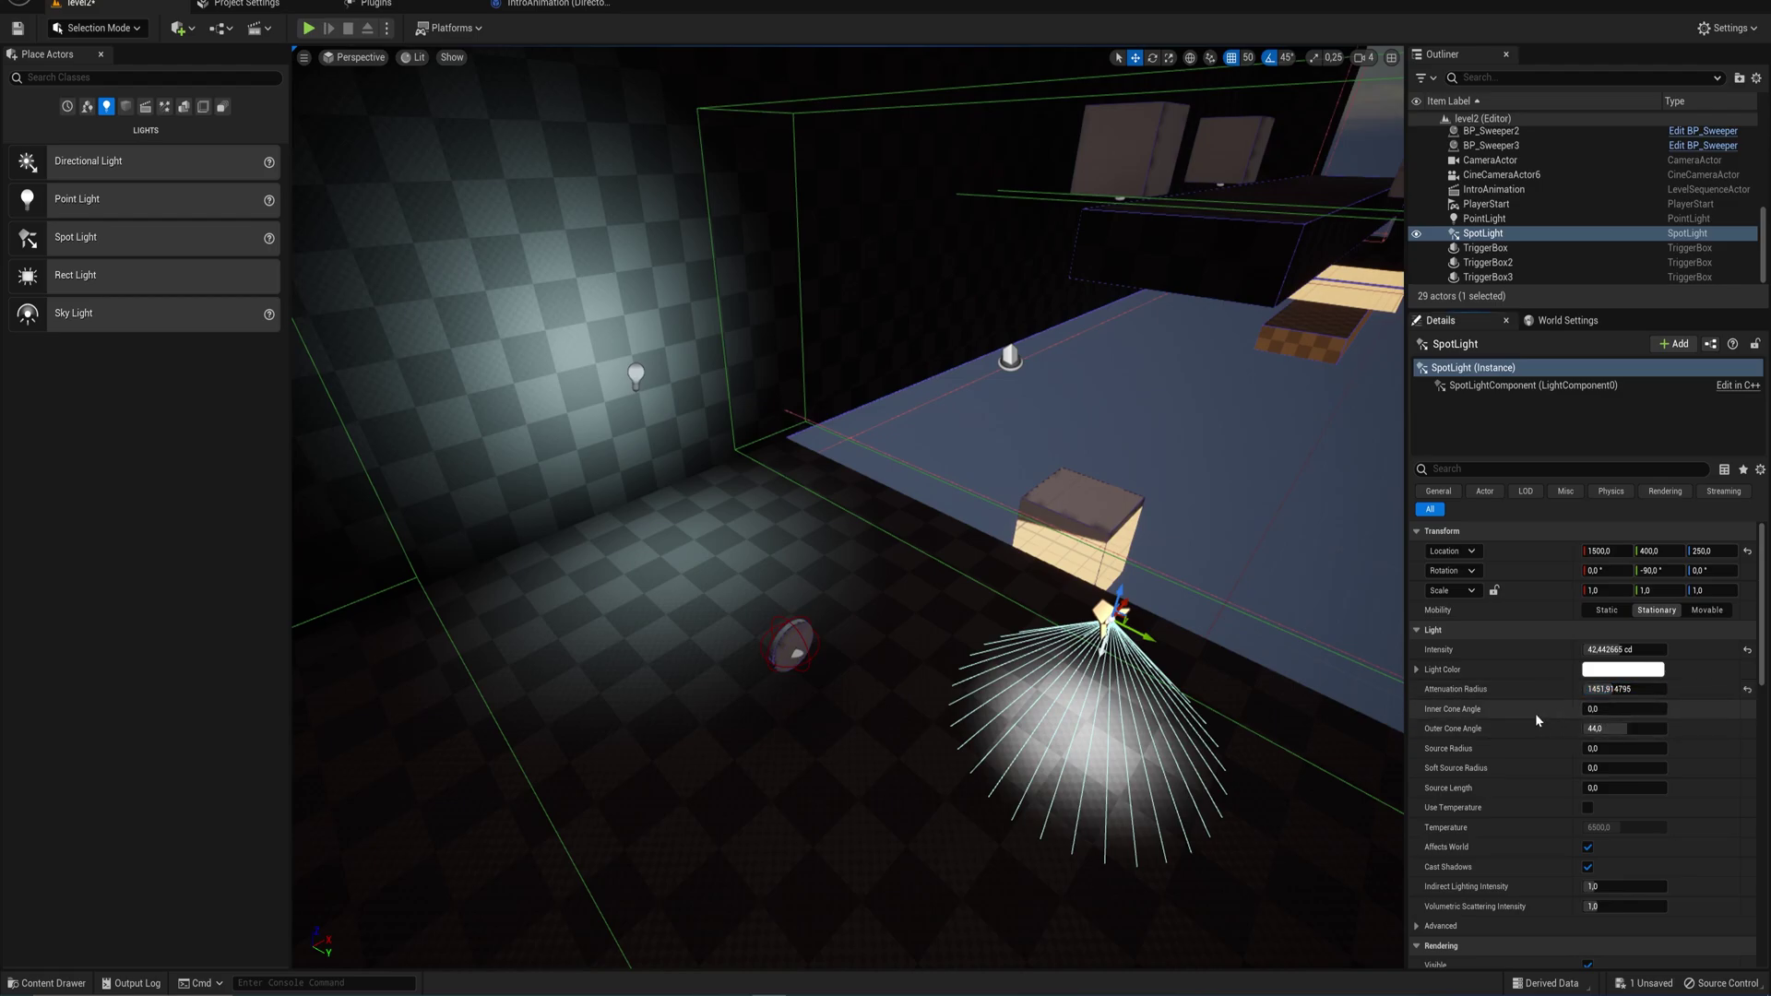
- Set the spot light's inner cone angle to about 26° and outer cone angle to about 47°, and inspect the lit floor up close
mouse_move(1596, 711)
mouse_down()
mouse_move(1638, 710)
mouse_move(1633, 729)
mouse_move(1602, 729)
mouse_up()
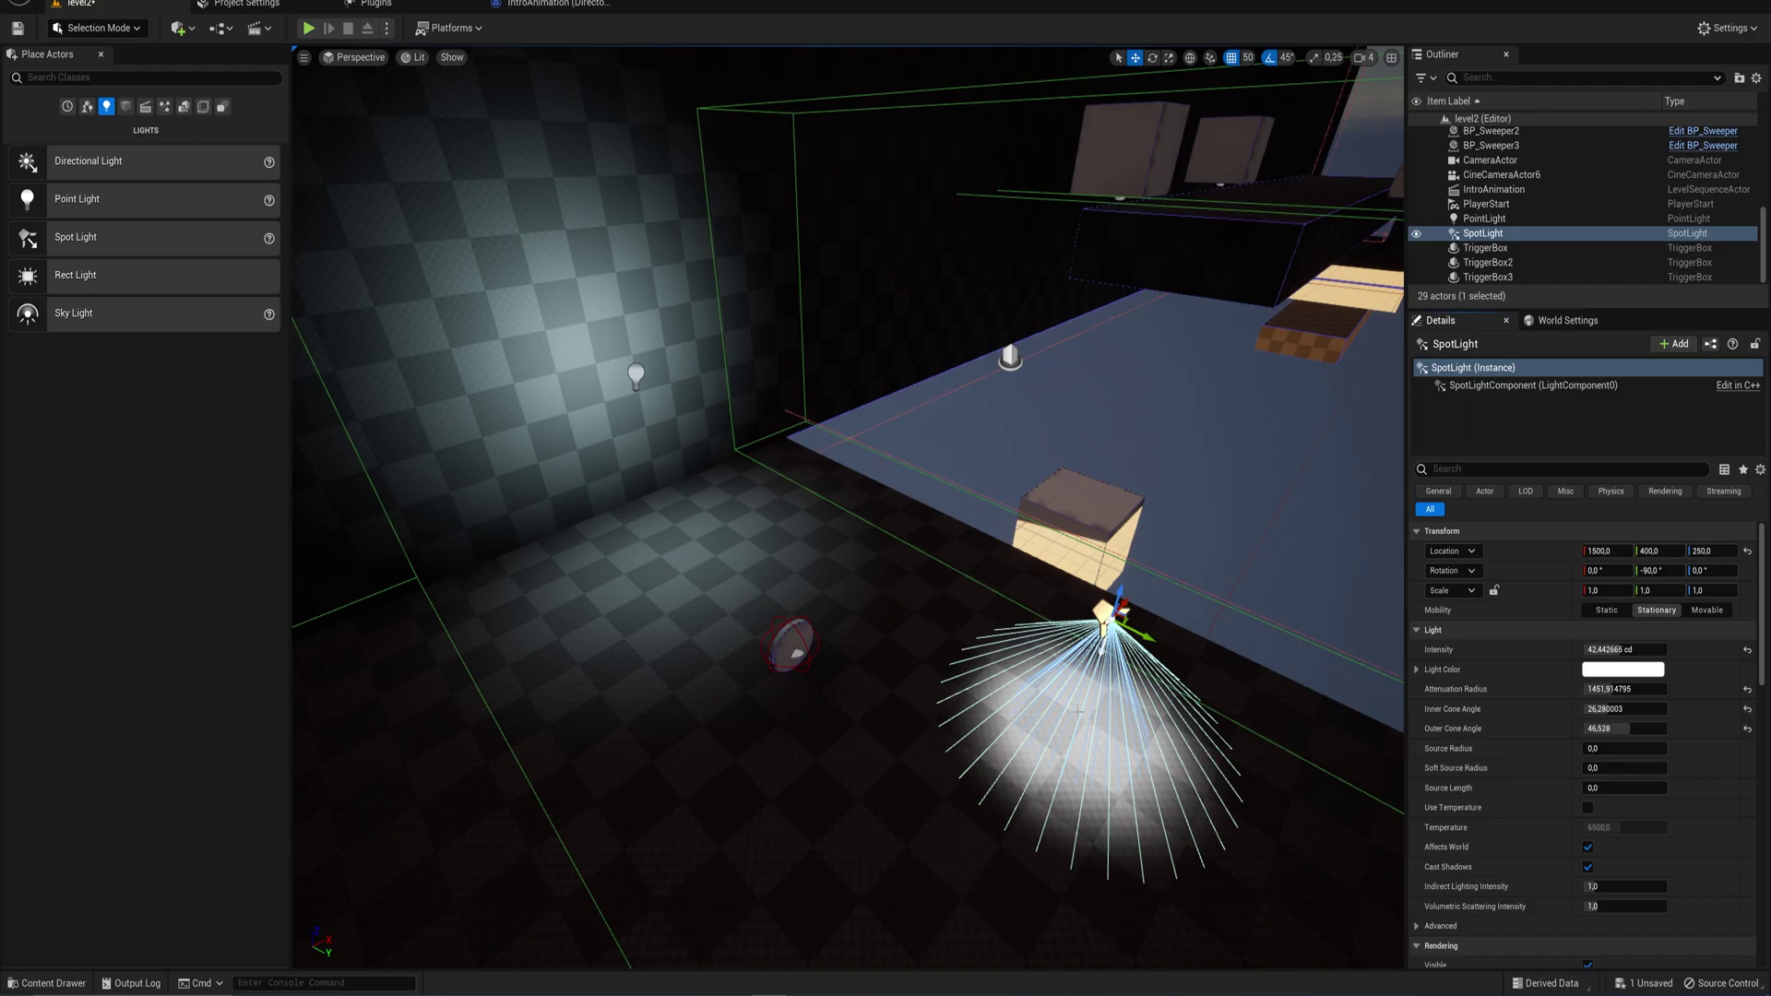
right_drag(1047, 803, 1241, 812)
key(w)
key(d)
right_drag(1015, 863, 804, 873)
key(w)
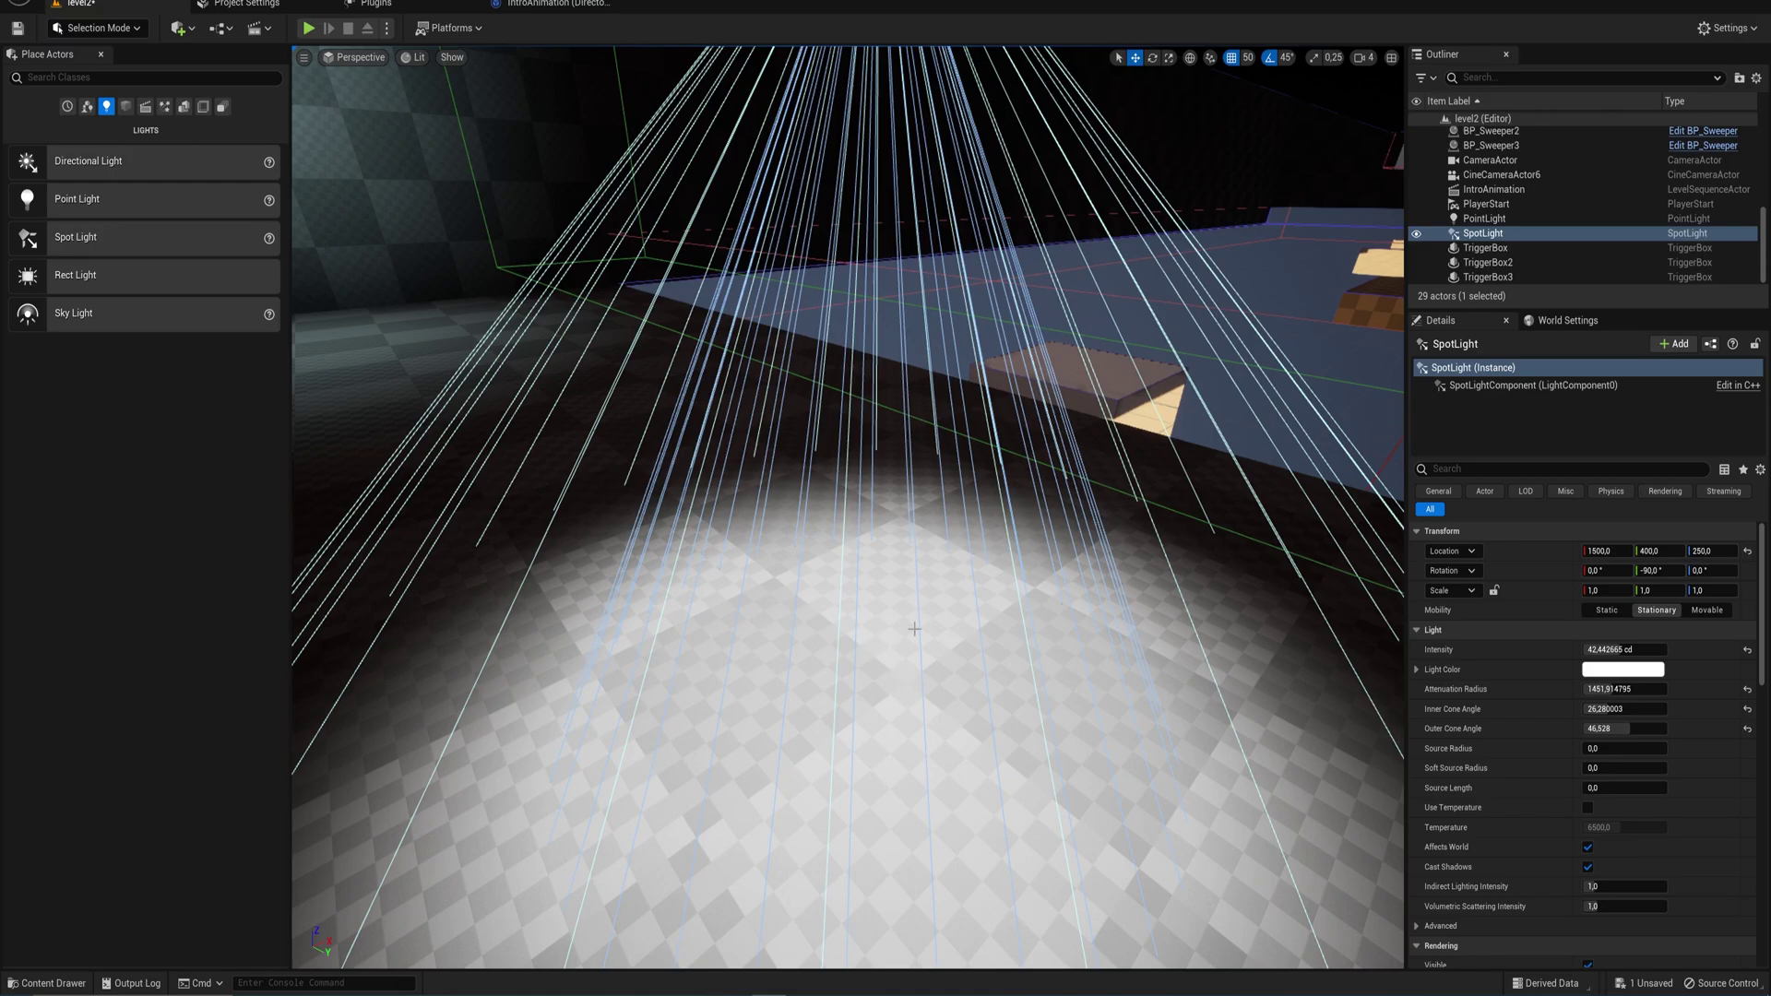
- Widen the spot light's inner cone angle to about 44°, try further cone angles, and delete the spot light
key(f)
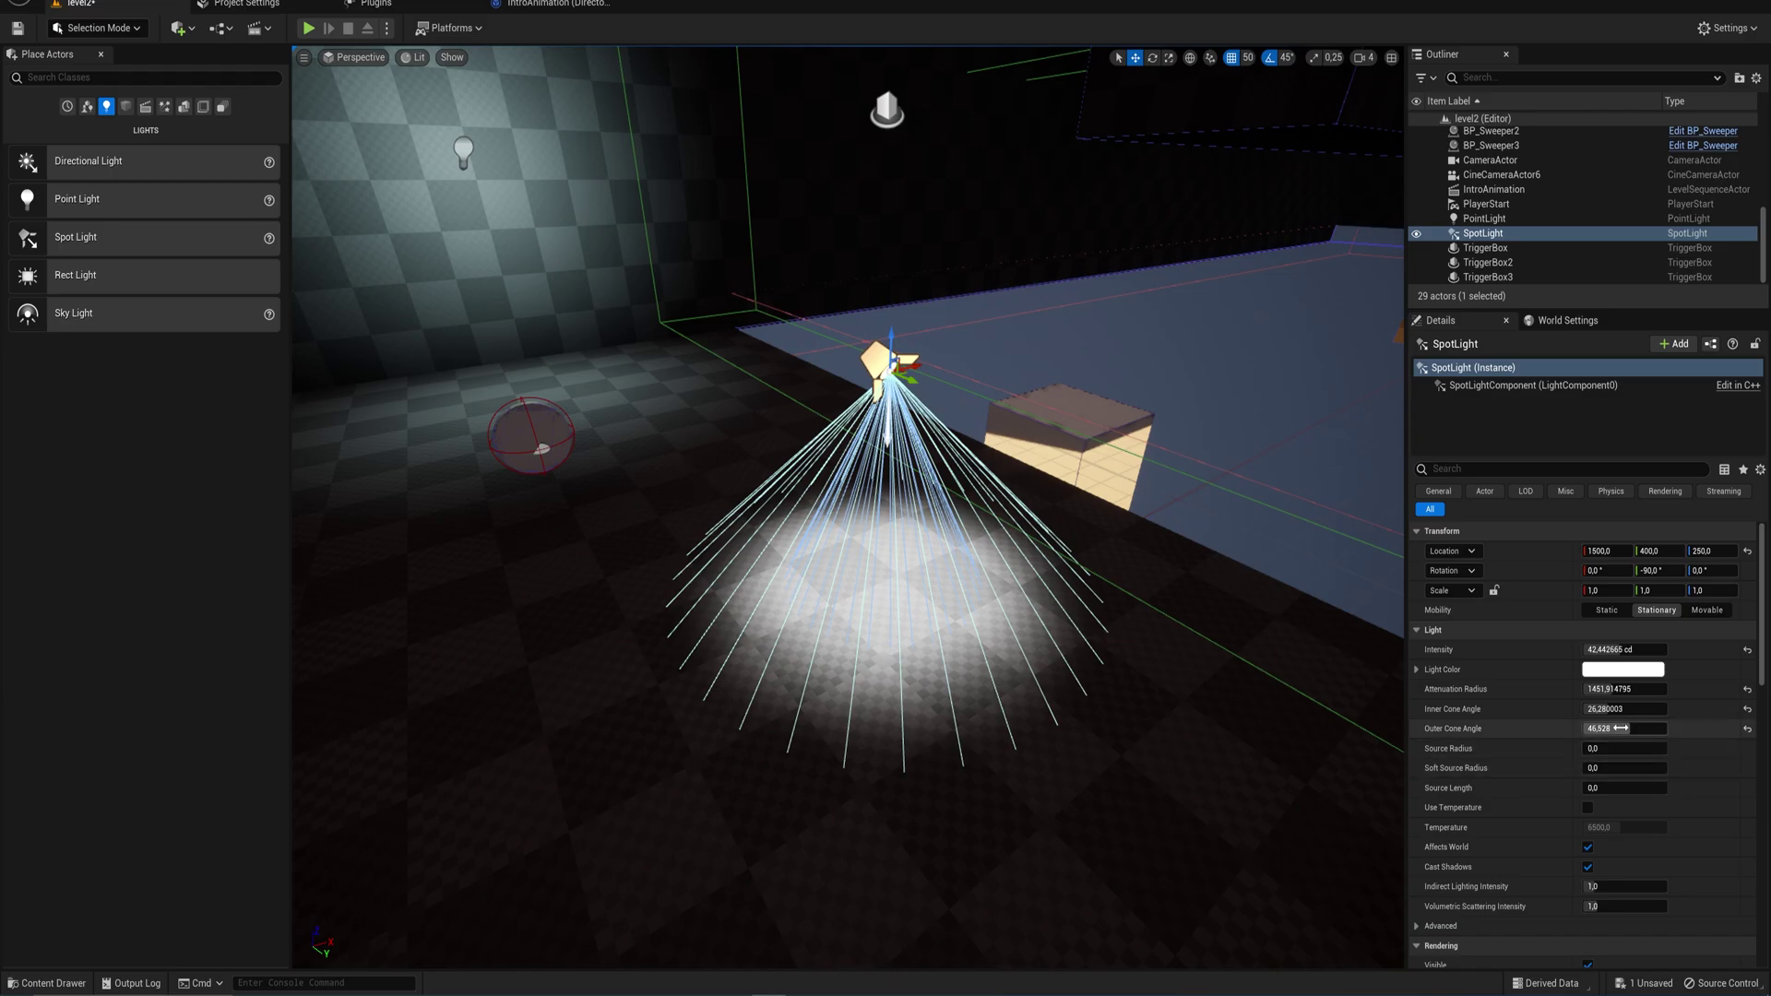
drag(1610, 708, 1725, 708)
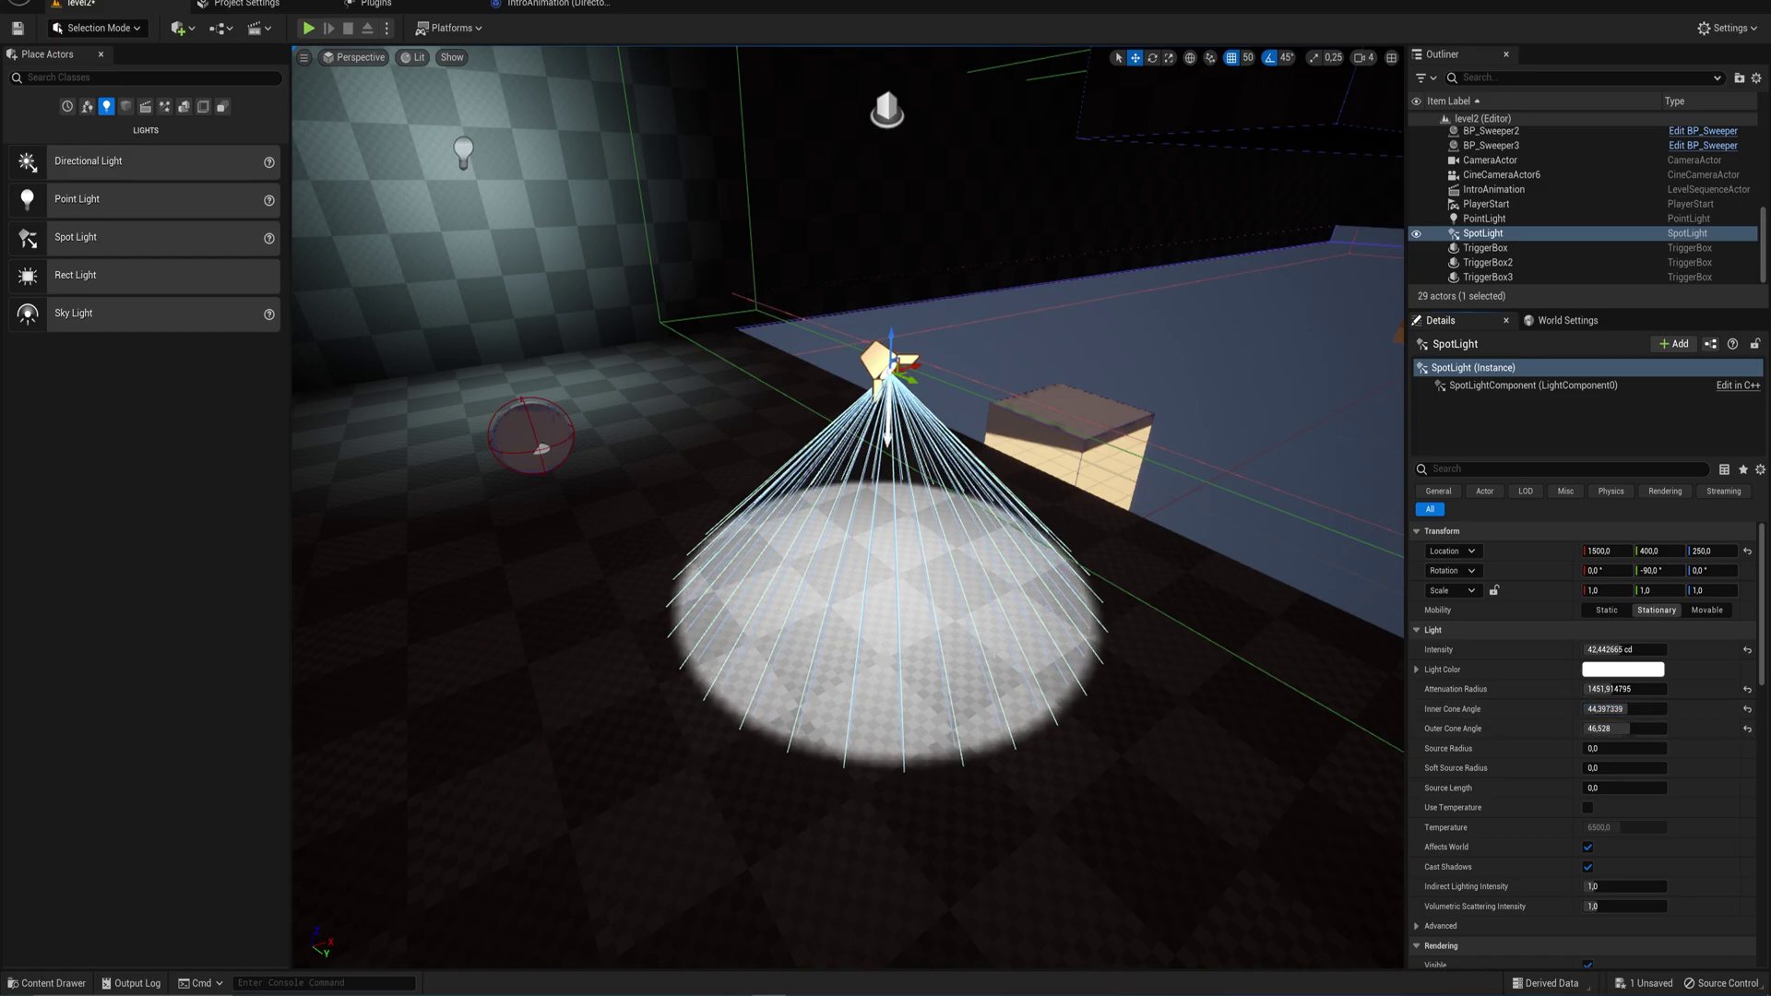
drag(1643, 709, 1690, 729)
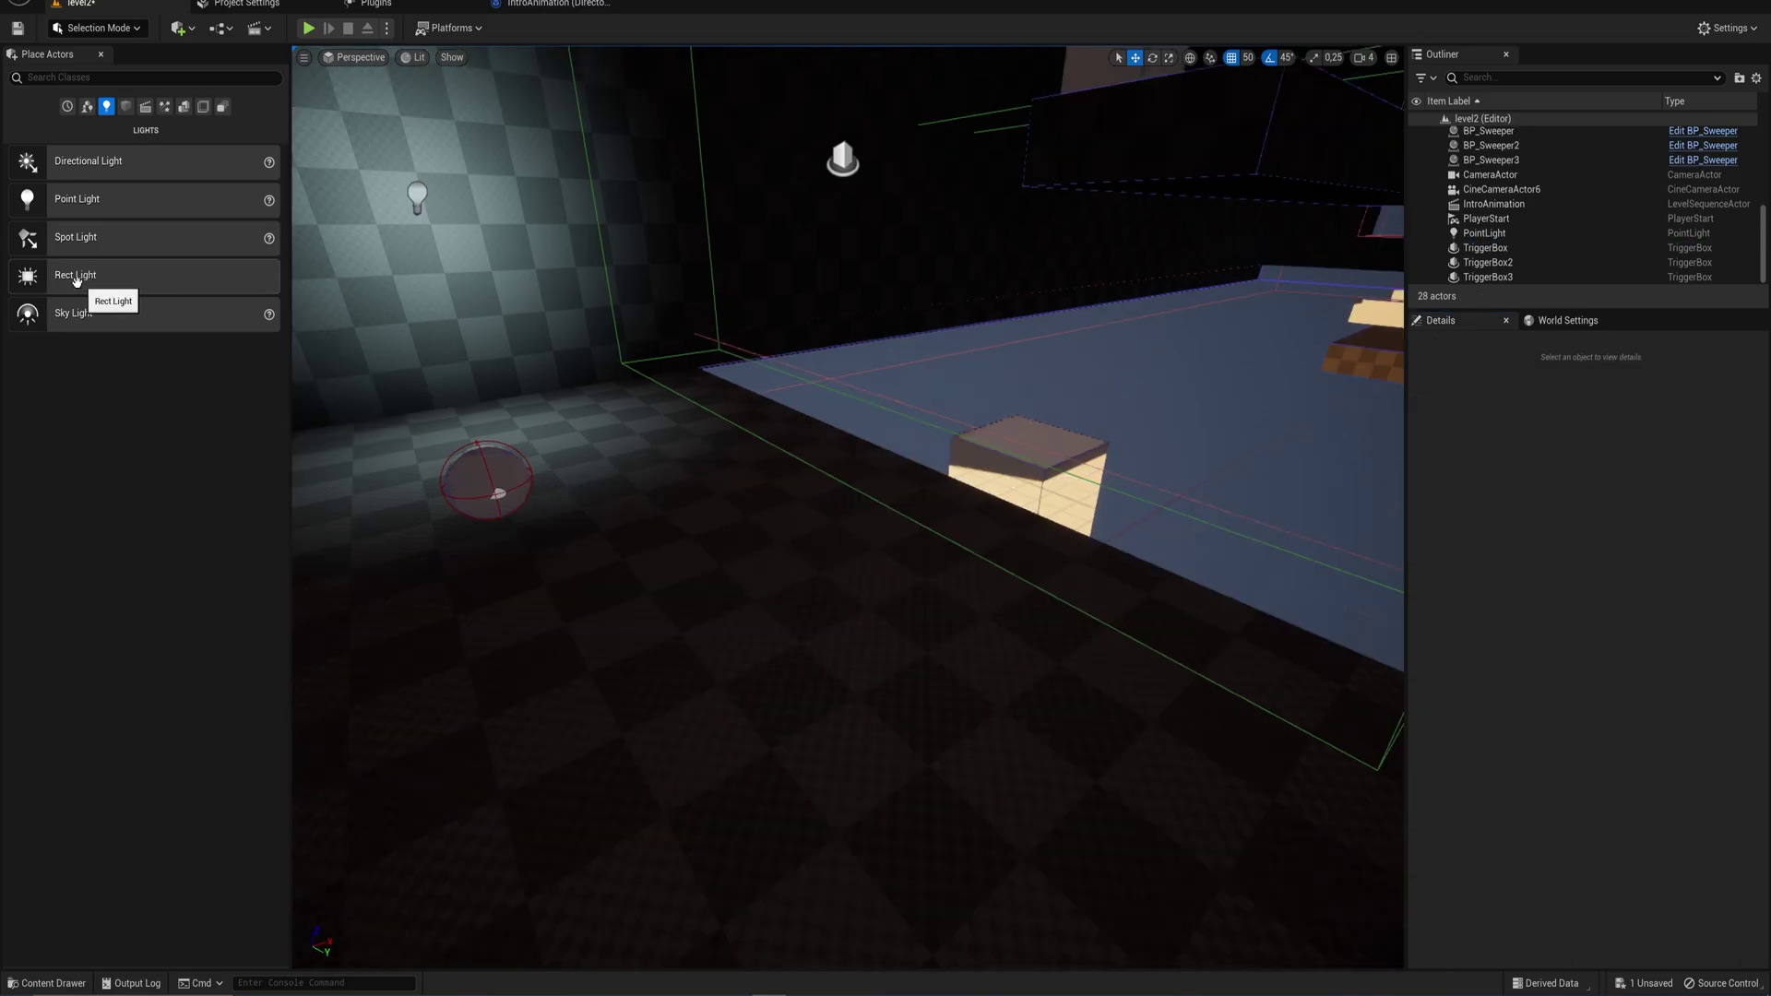
- Place a rect light in the dark room, set its Y rotation to -90°, and move it to location 1400, 350, 200
drag(103, 288, 730, 382)
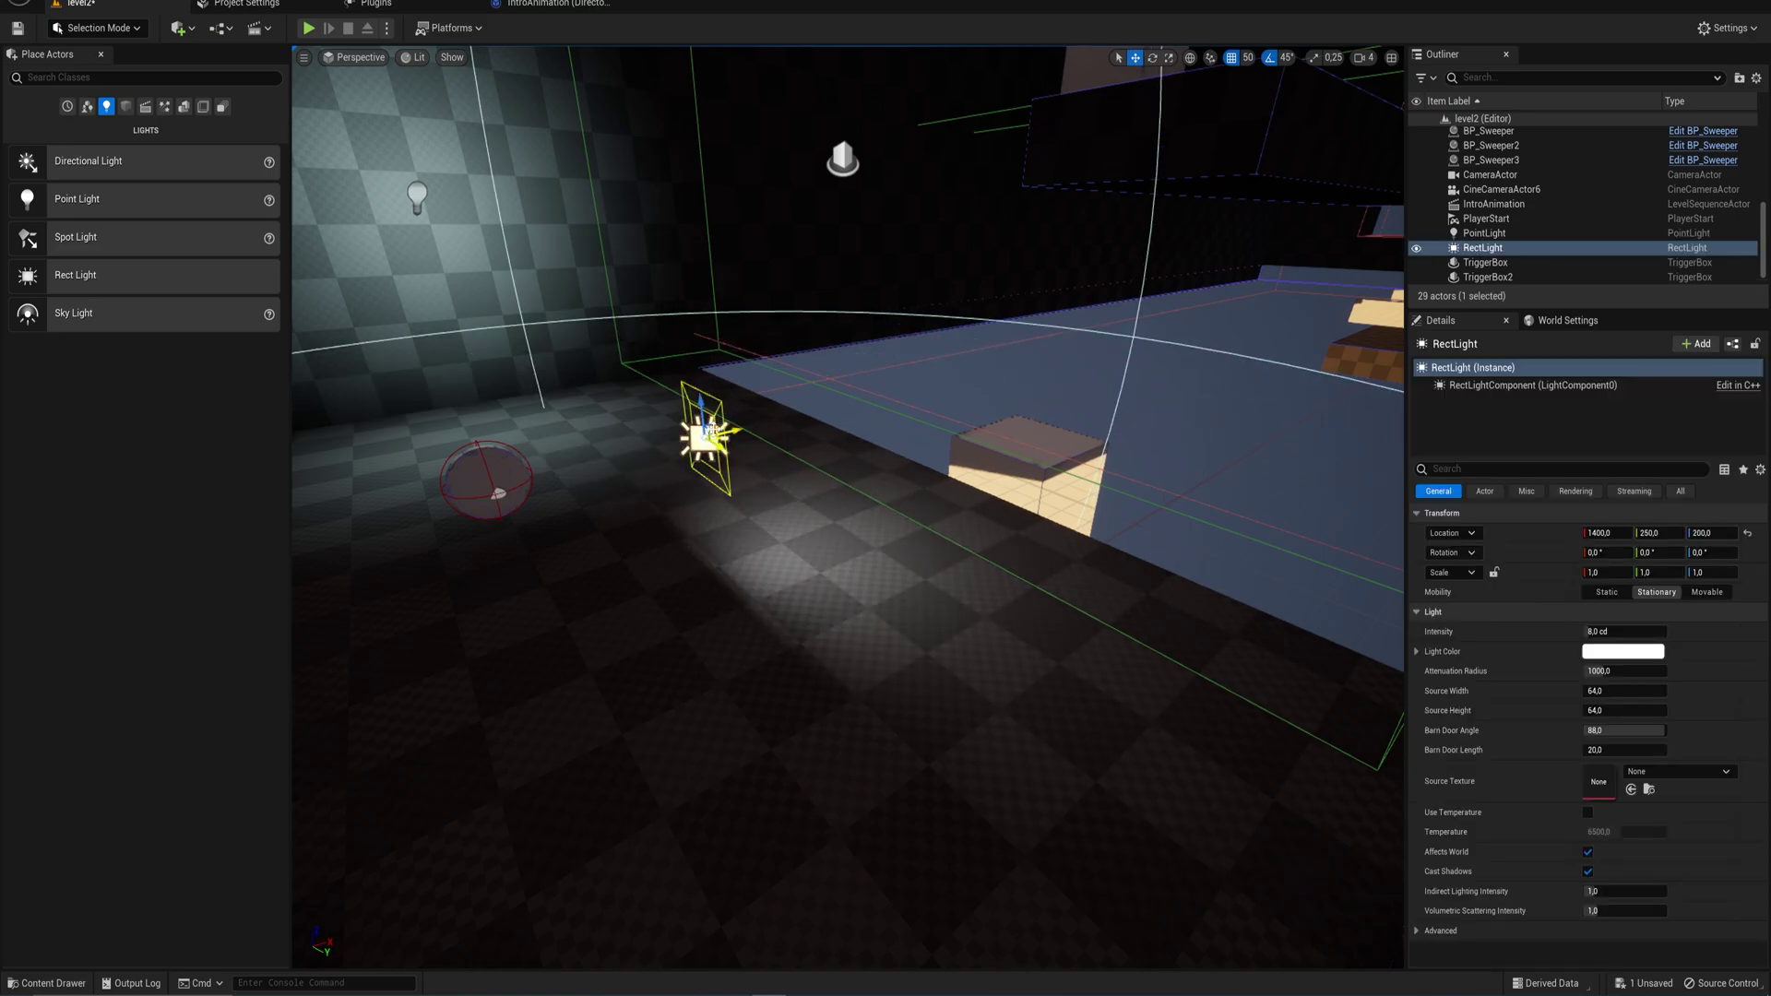
click(1651, 554)
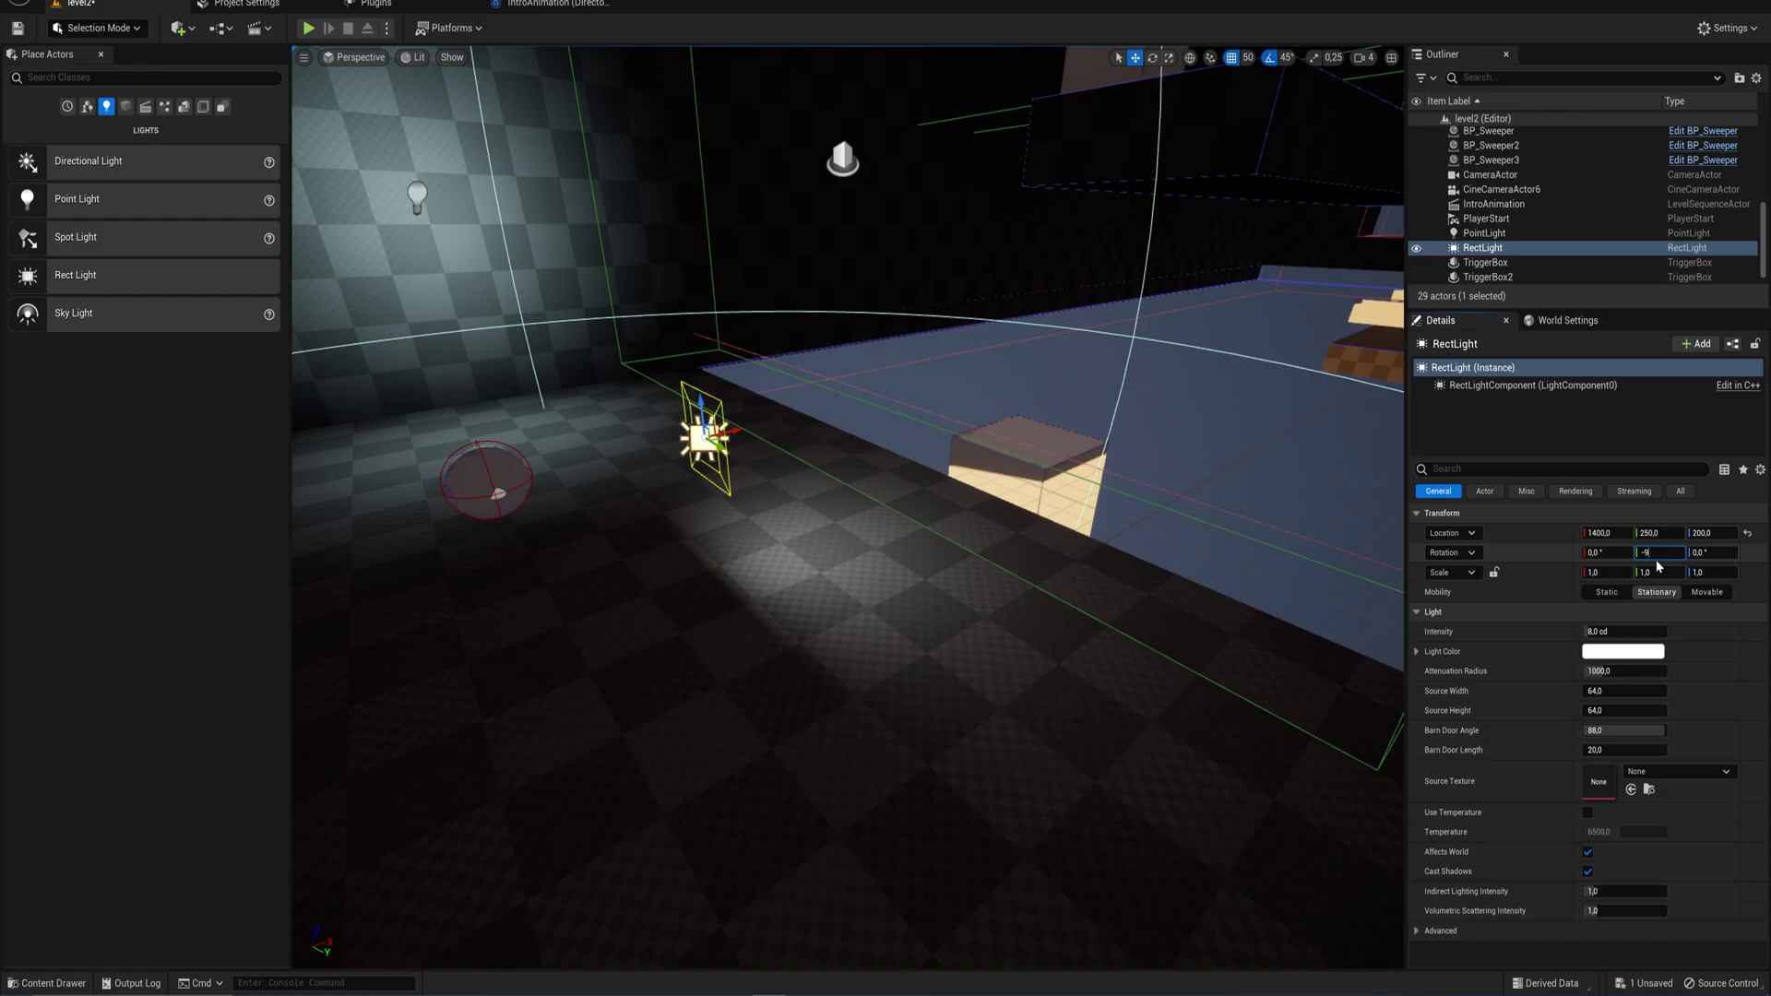
key(Return)
drag(715, 447, 770, 518)
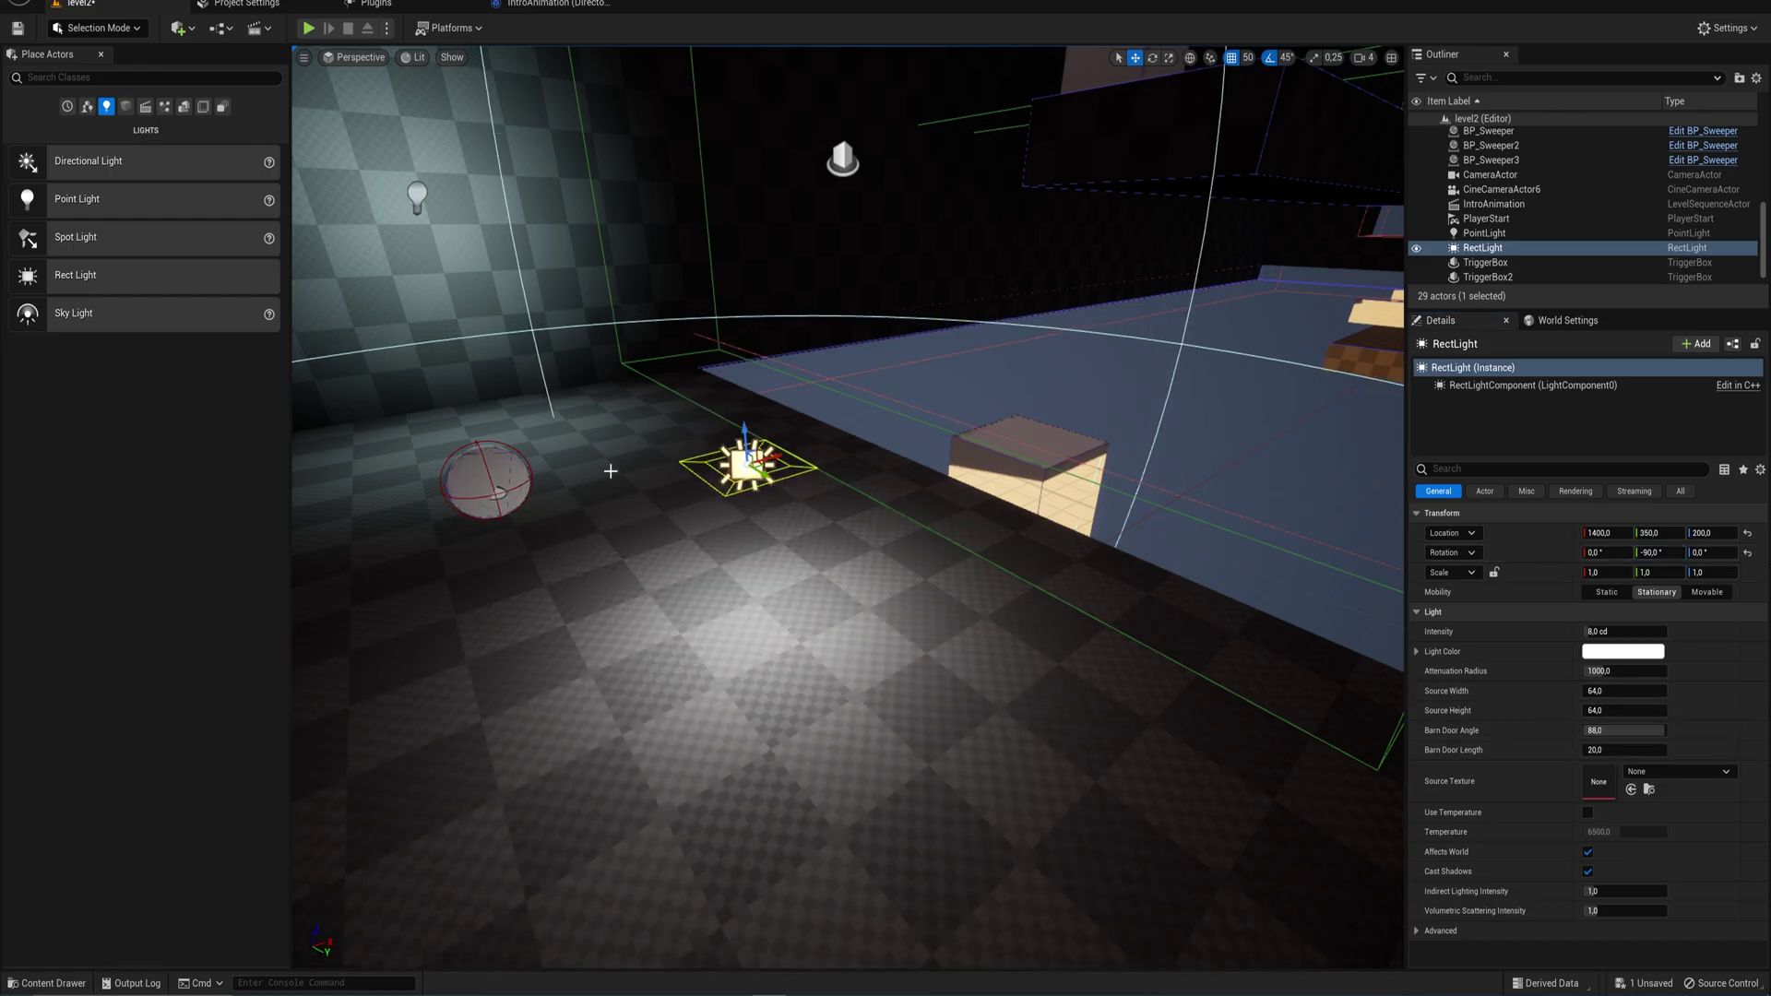
- Set the rect light's source width to about 178 and source height to about 724
right_drag(745, 458, 960, 453)
drag(1607, 692, 1637, 692)
drag(1610, 711, 1702, 711)
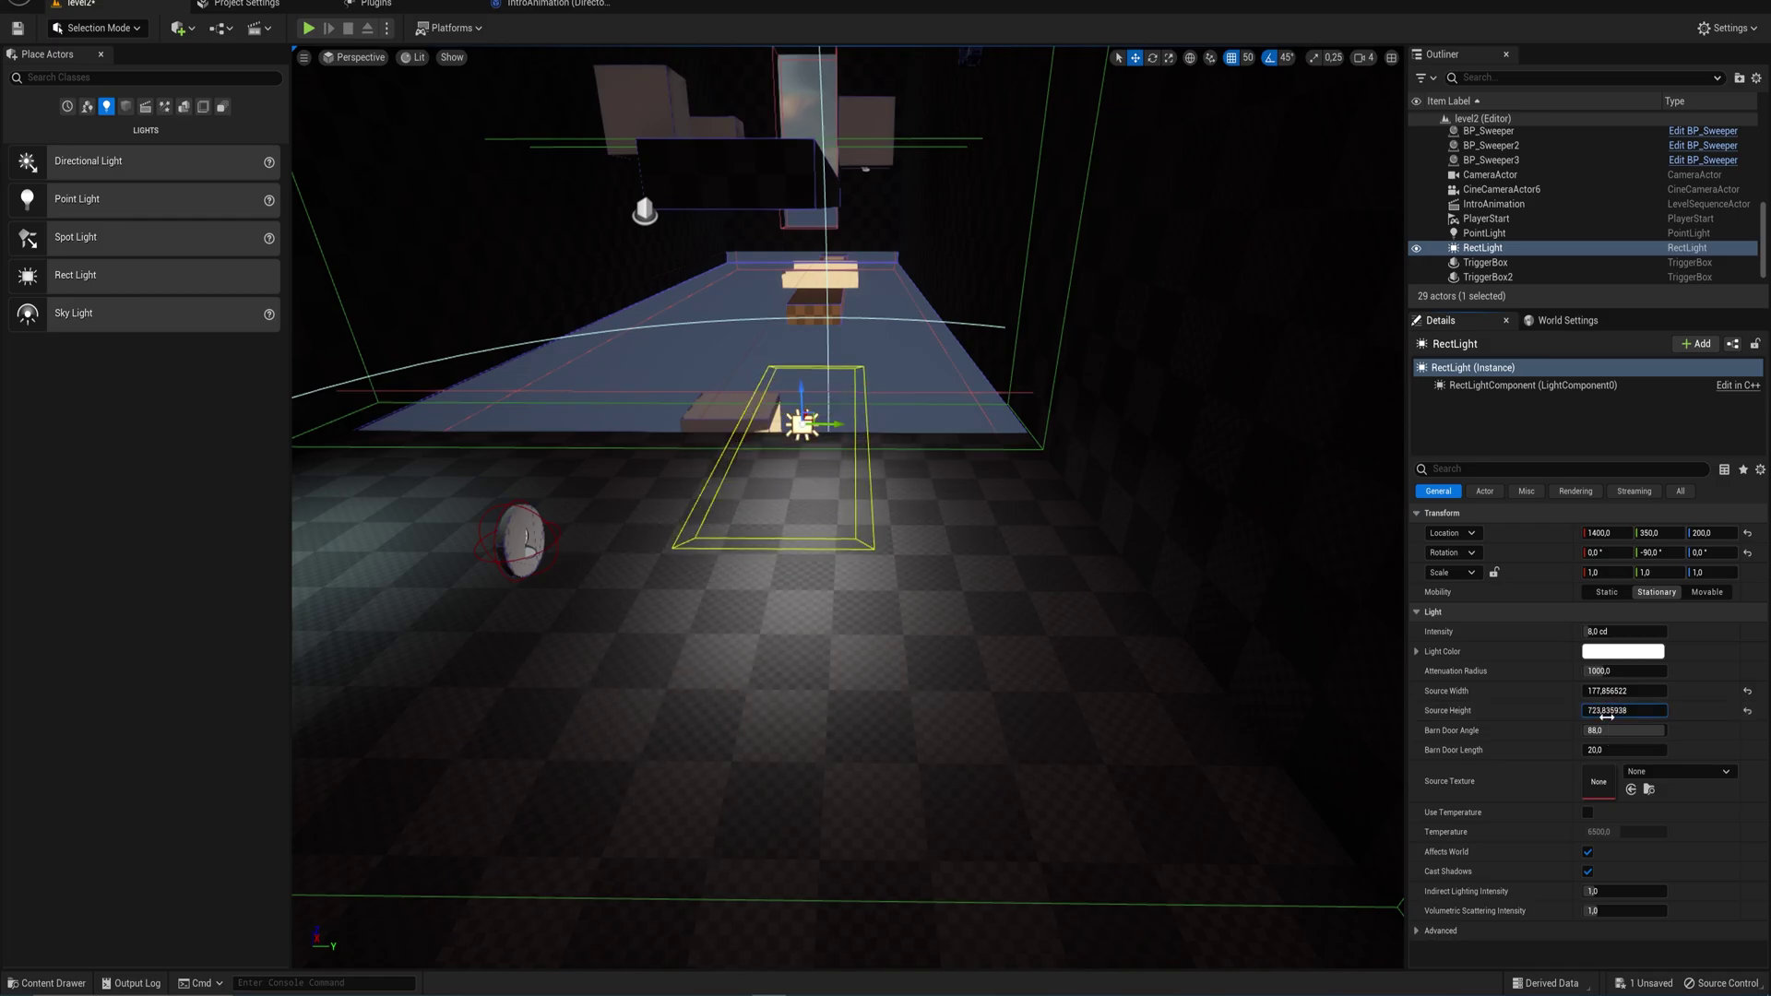
- Move the rect light to location 1200, 400, 300 and increase its intensity to about 37 cd
drag(802, 412, 925, 412)
right_drag(925, 415, 964, 443)
drag(870, 388, 890, 452)
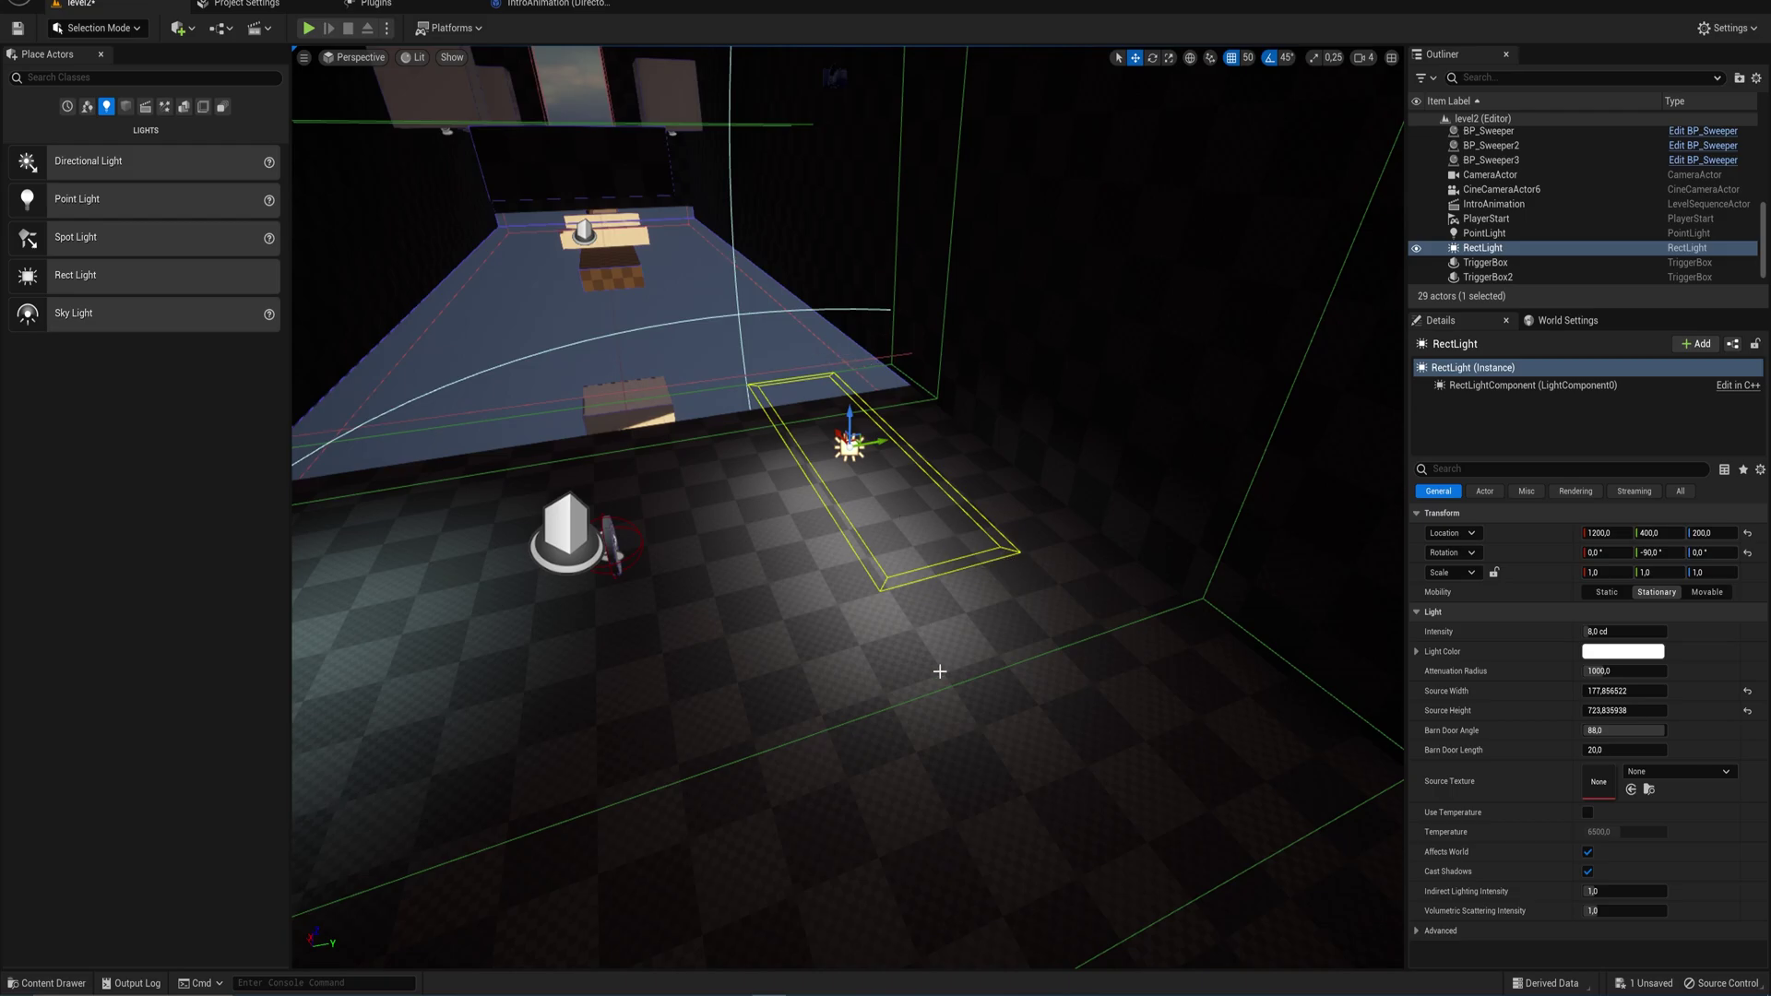
right_drag(903, 613, 756, 591)
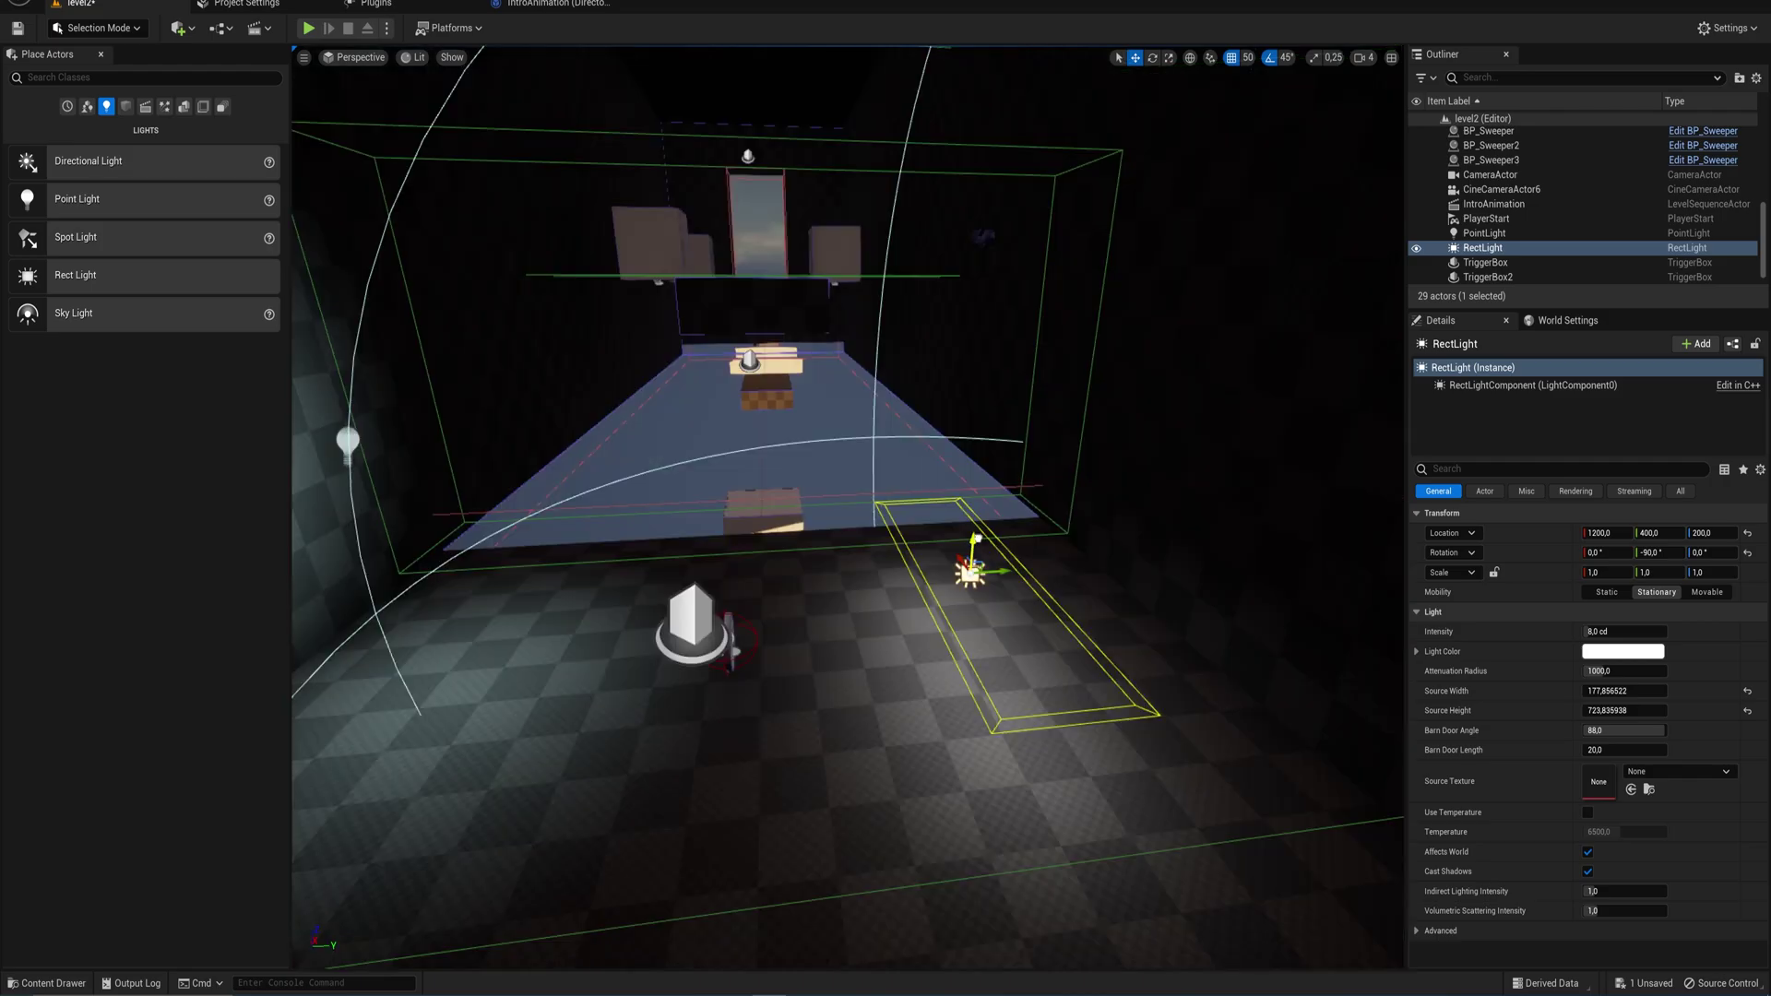
drag(976, 544, 995, 482)
mouse_move(1607, 633)
mouse_down()
mouse_move(1636, 633)
mouse_move(1615, 633)
mouse_up()
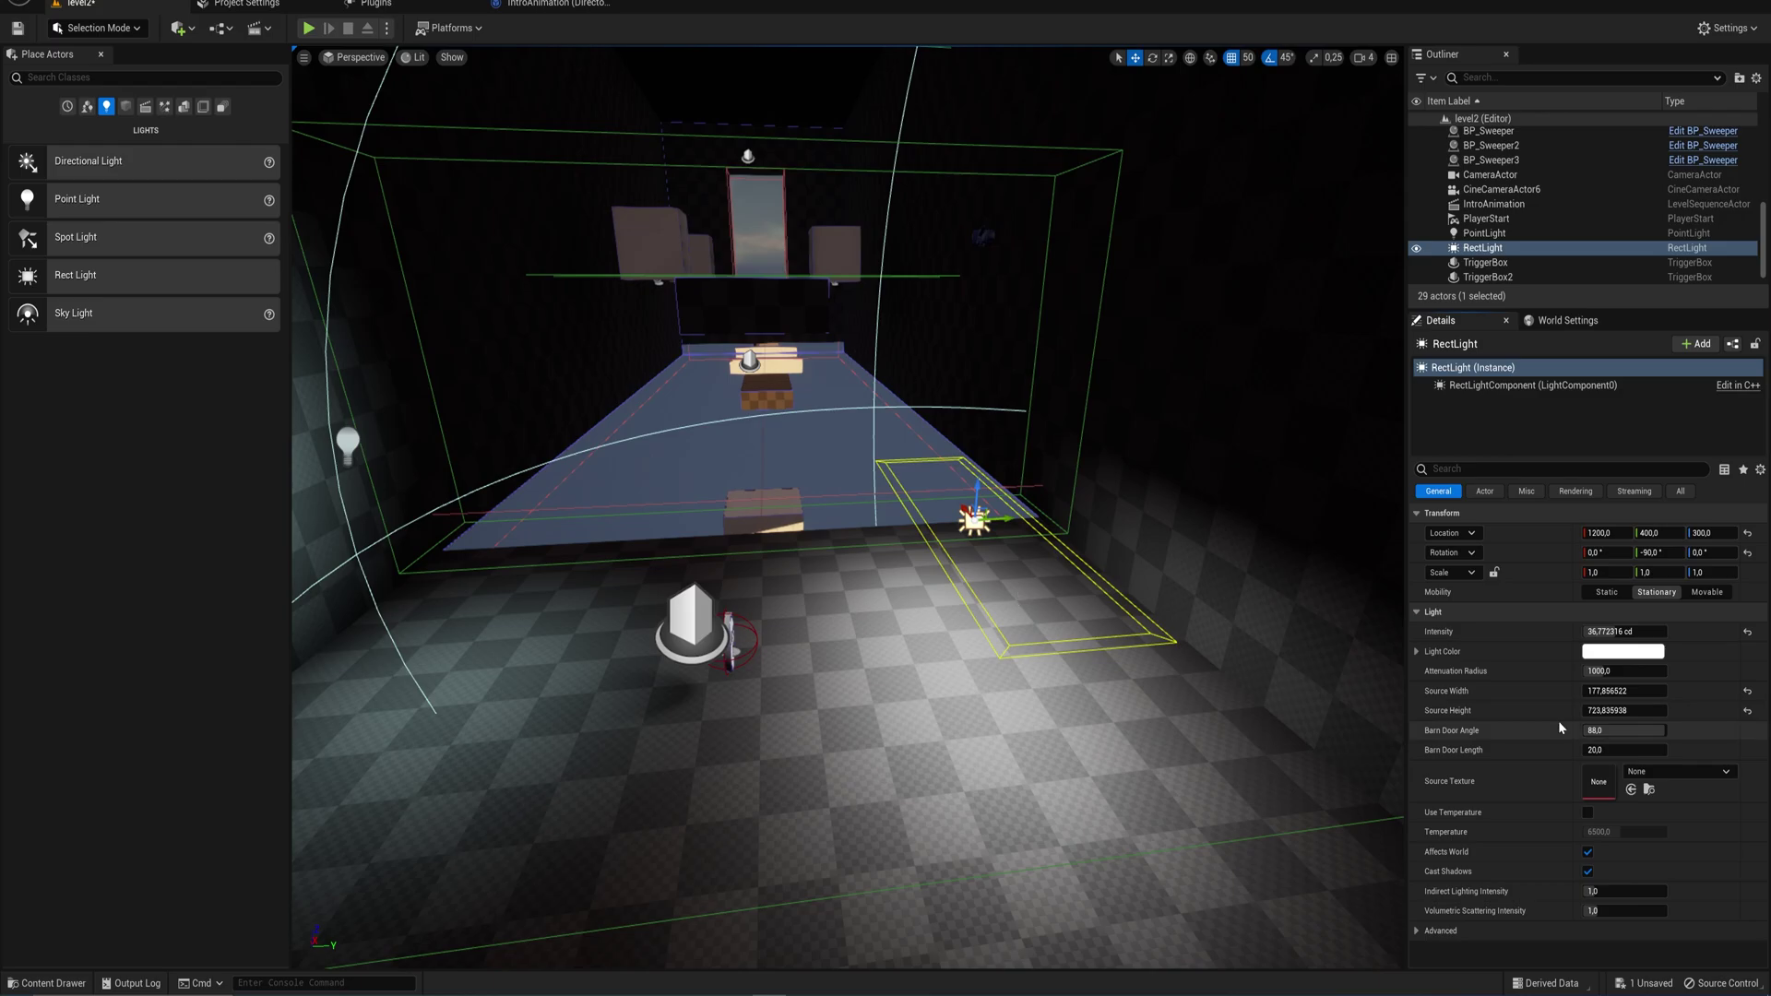
- Try a barn door angle of 90 on the rect light, set it to 0, and inspect the light from below
drag(1623, 736, 1666, 735)
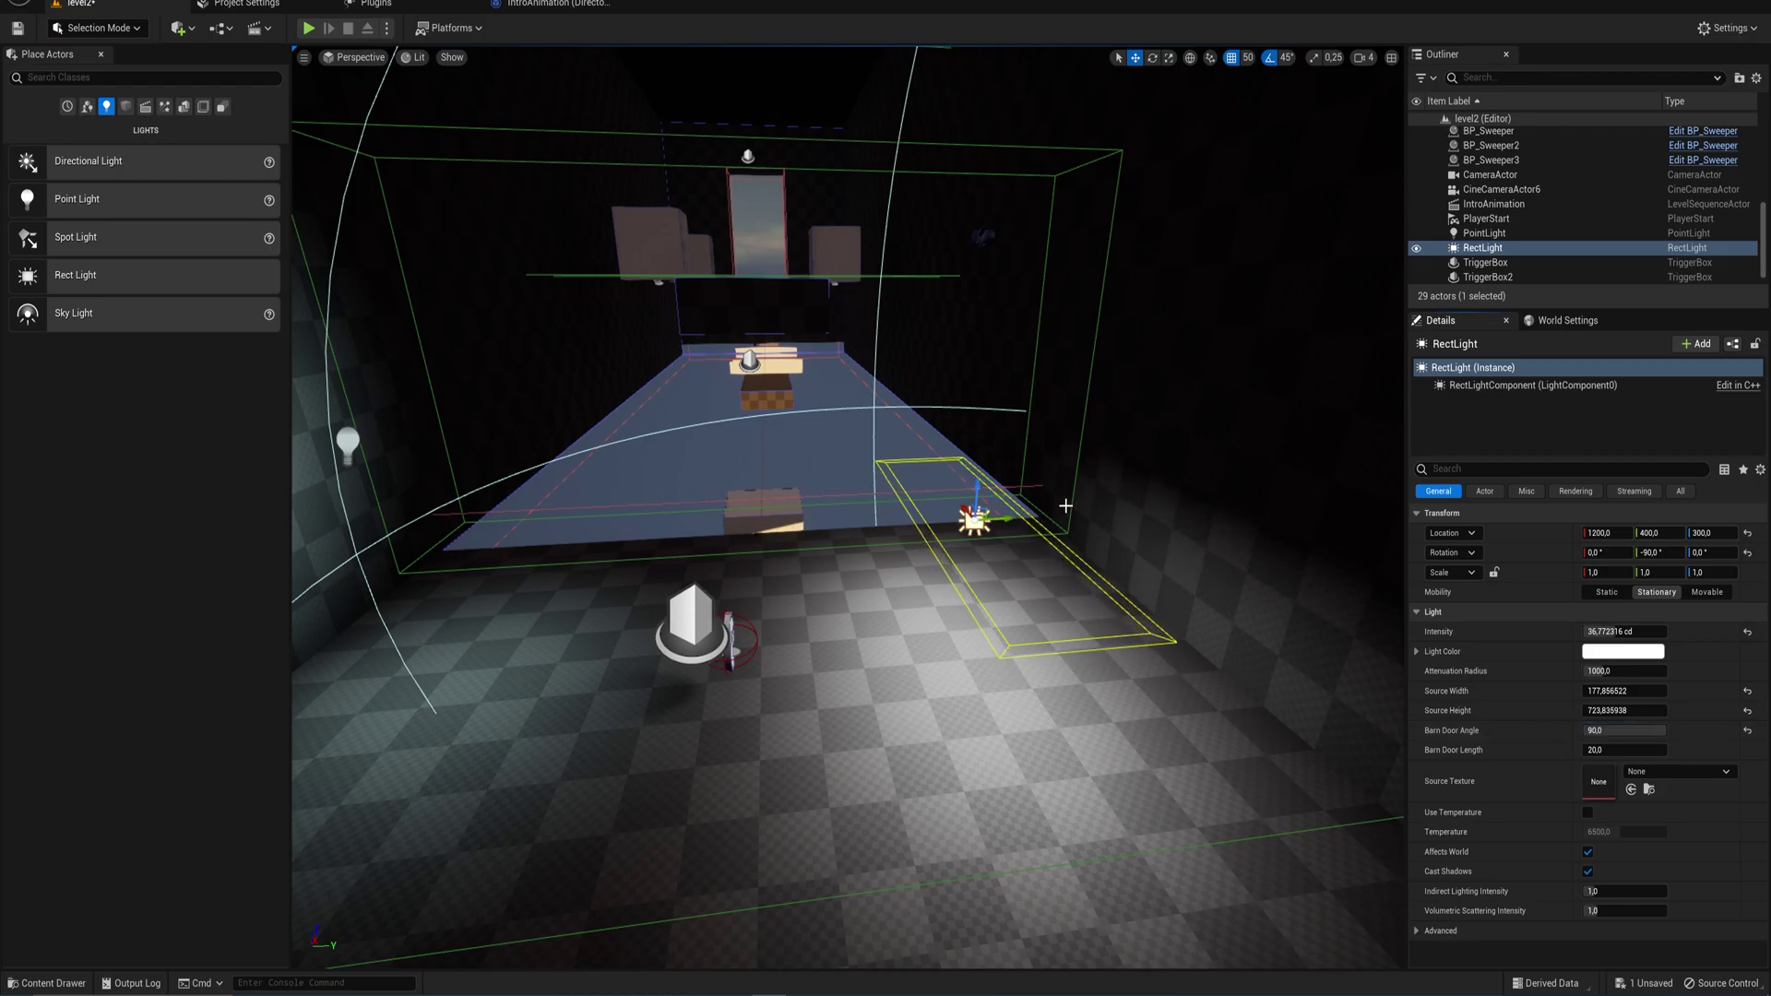
drag(1648, 731, 1583, 730)
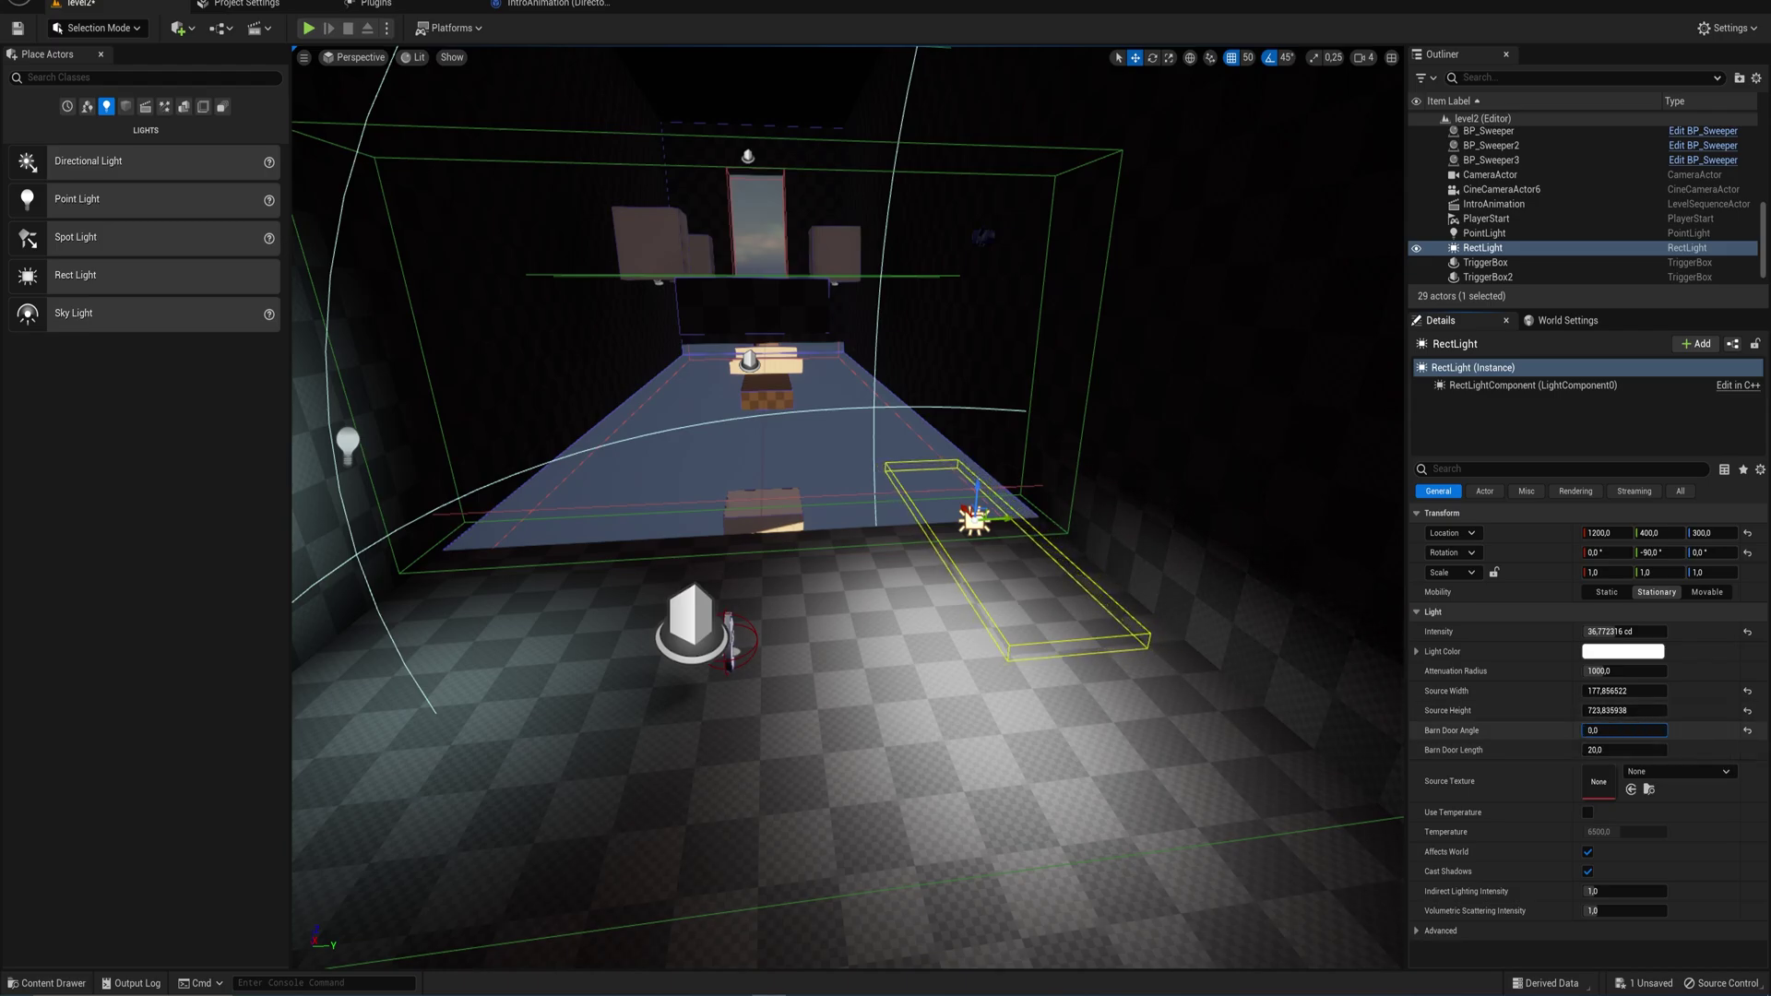
key(w)
right_drag(1076, 612, 1072, 454)
key(d)
key(s)
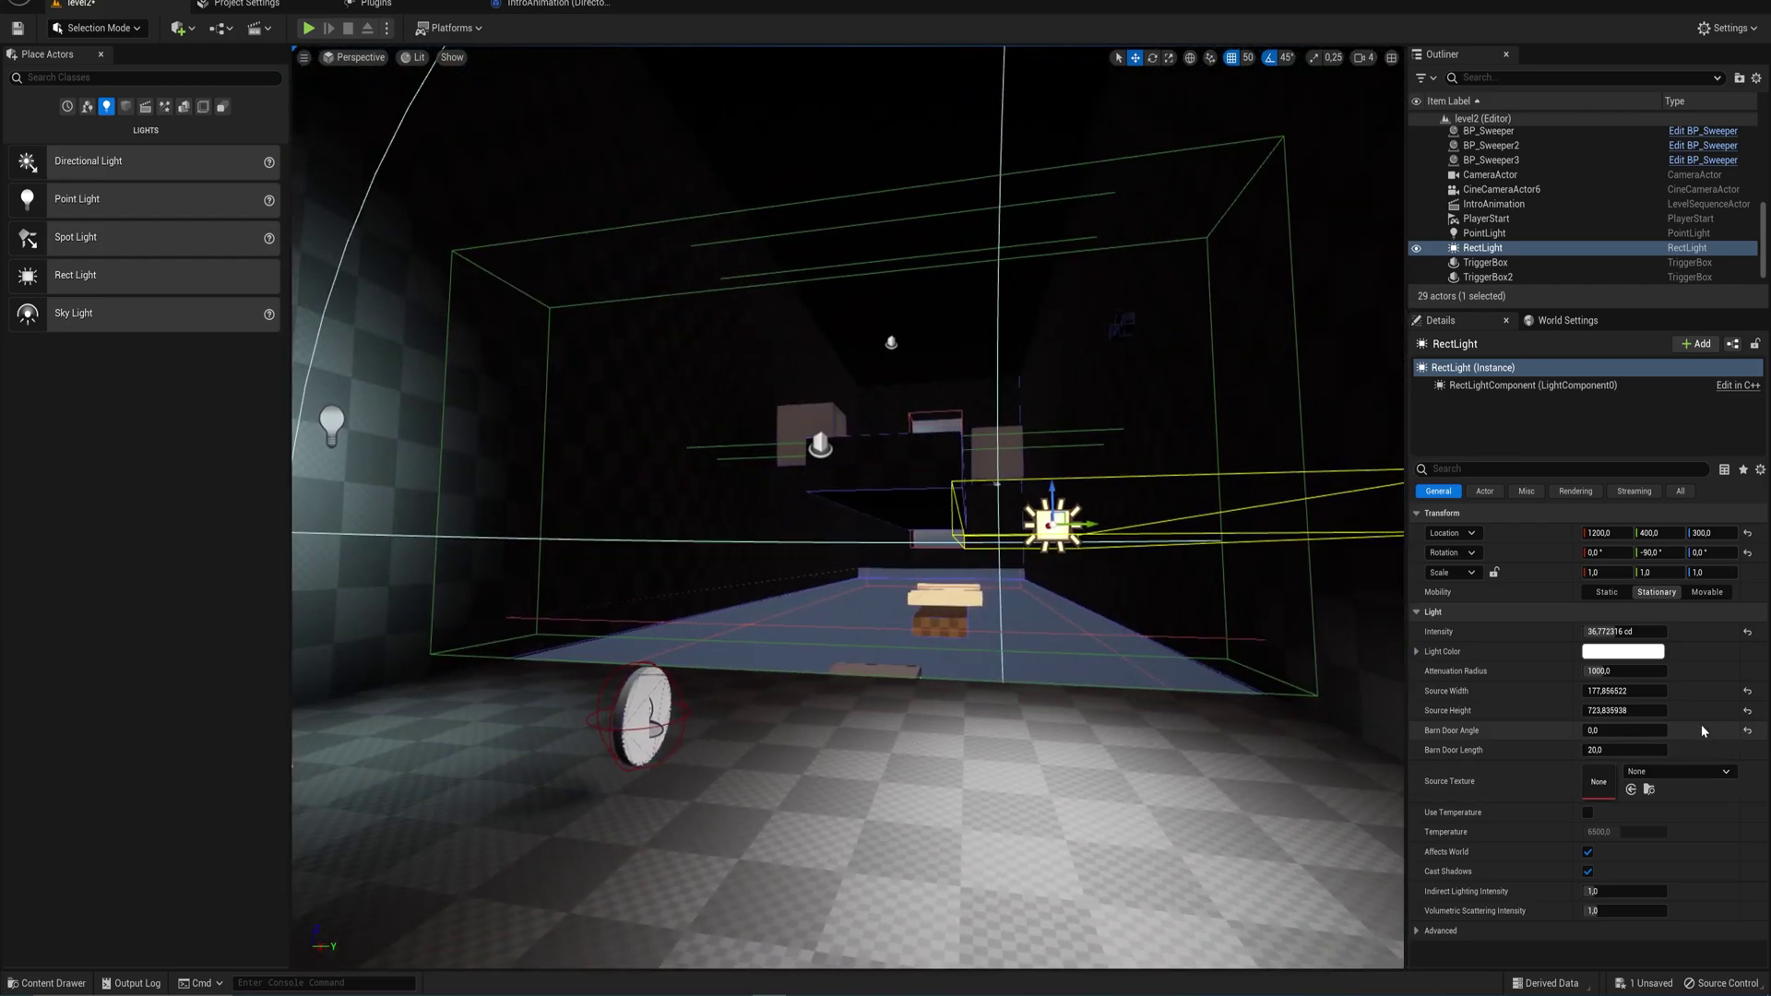
- Extend the rect light's barn door length to about 184, raise the light to Z 450, and inspect the lit floor
drag(1624, 731, 1586, 730)
right_drag(1004, 339, 964, 429)
drag(806, 315, 806, 200)
right_drag(805, 200, 904, 115)
mouse_move(846, 486)
right_down()
mouse_move(909, 503)
mouse_move(846, 486)
right_up()
right_drag(997, 609, 872, 598)
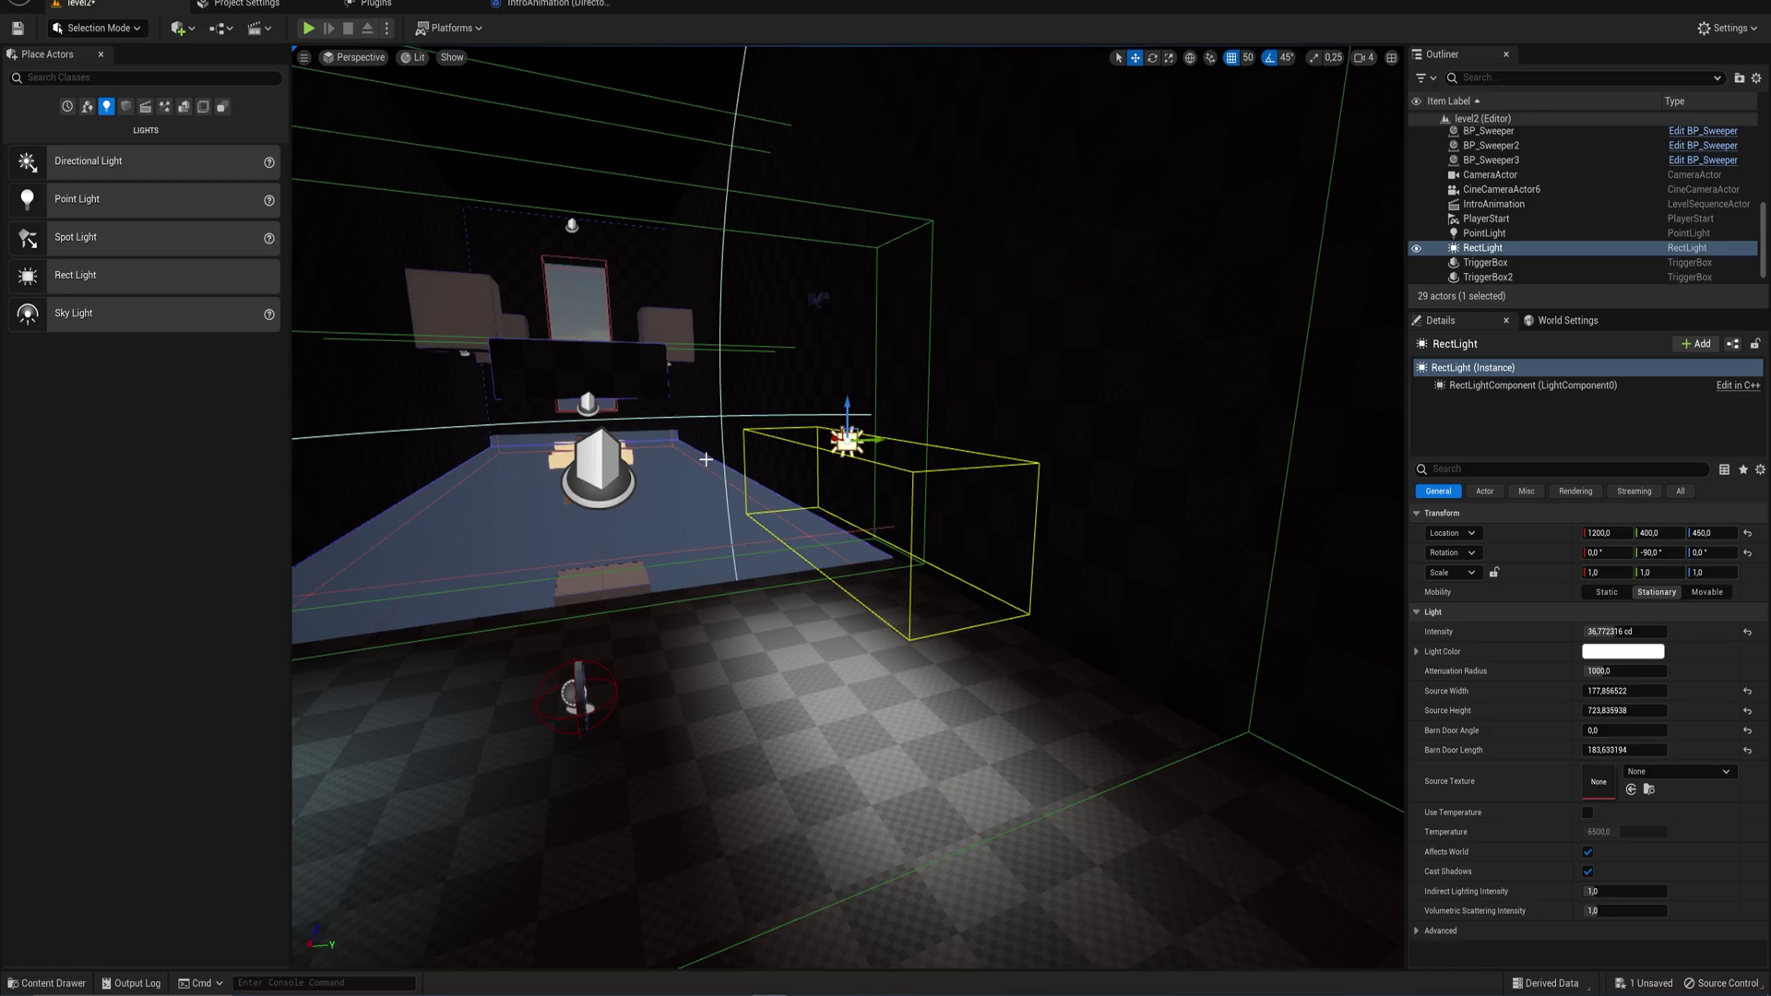
- Compare the point light's and rect light's pools on the floor, and delete the rect light
right_drag(793, 406, 657, 425)
click(739, 378)
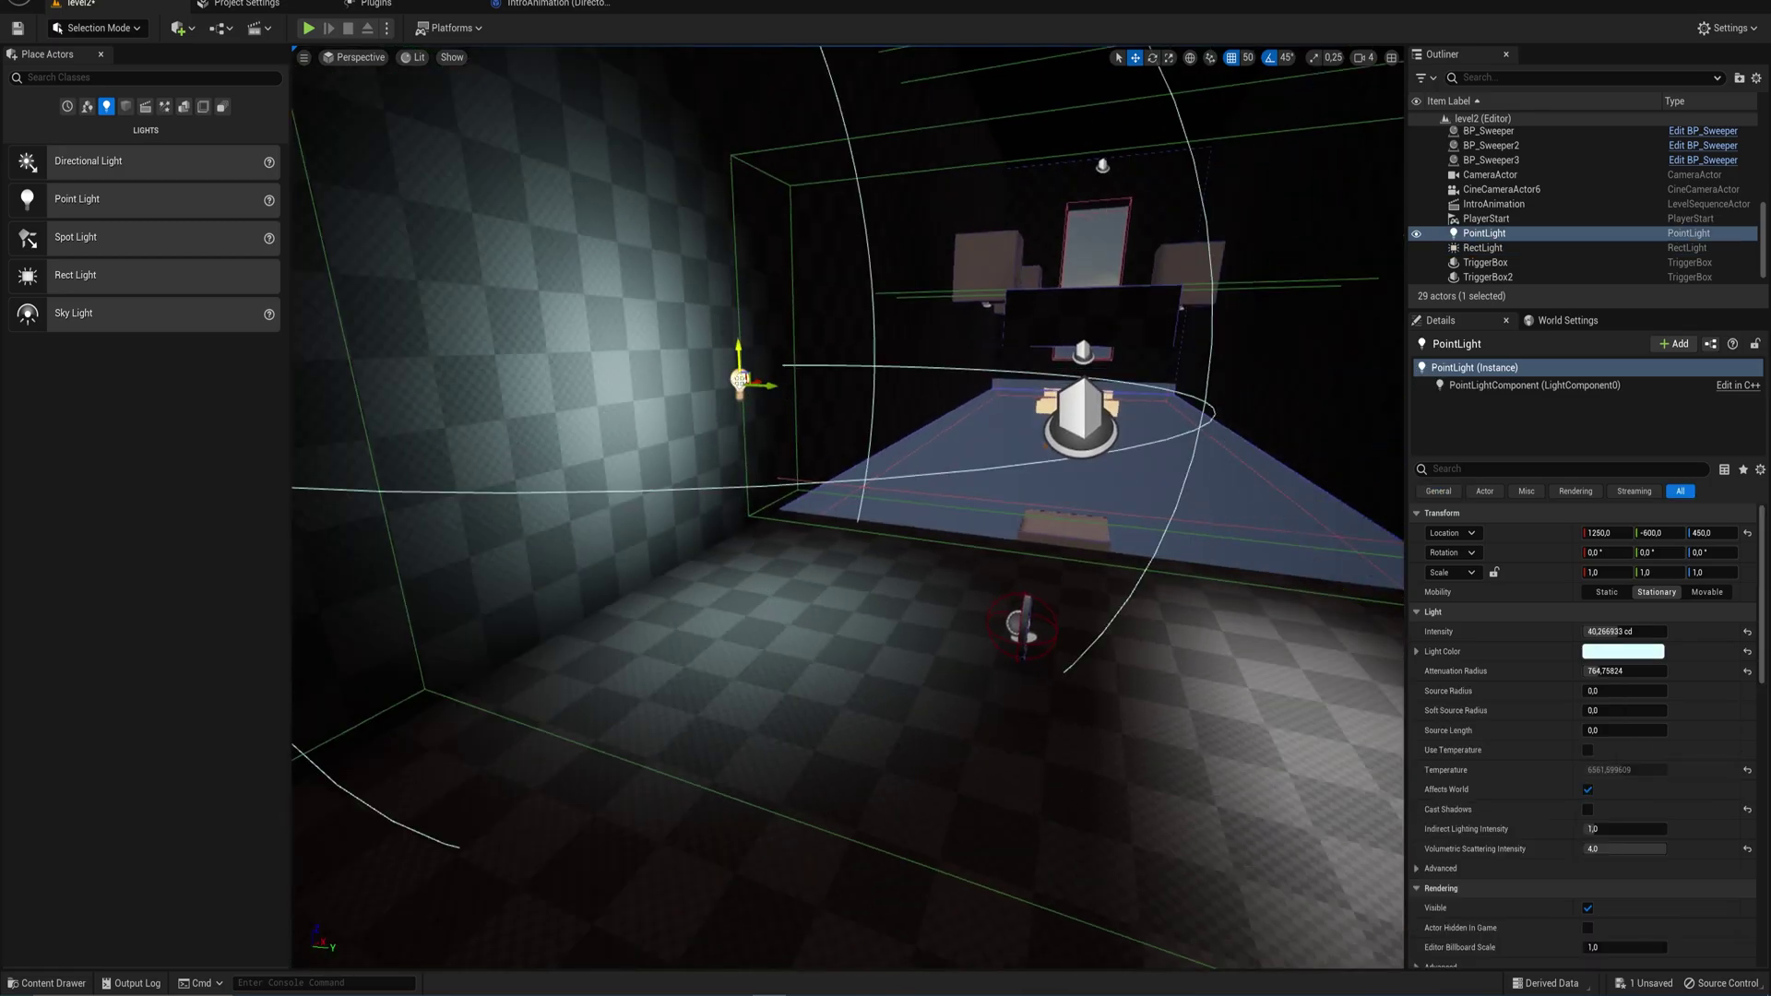
right_drag(960, 587, 974, 629)
right_drag(846, 626, 846, 626)
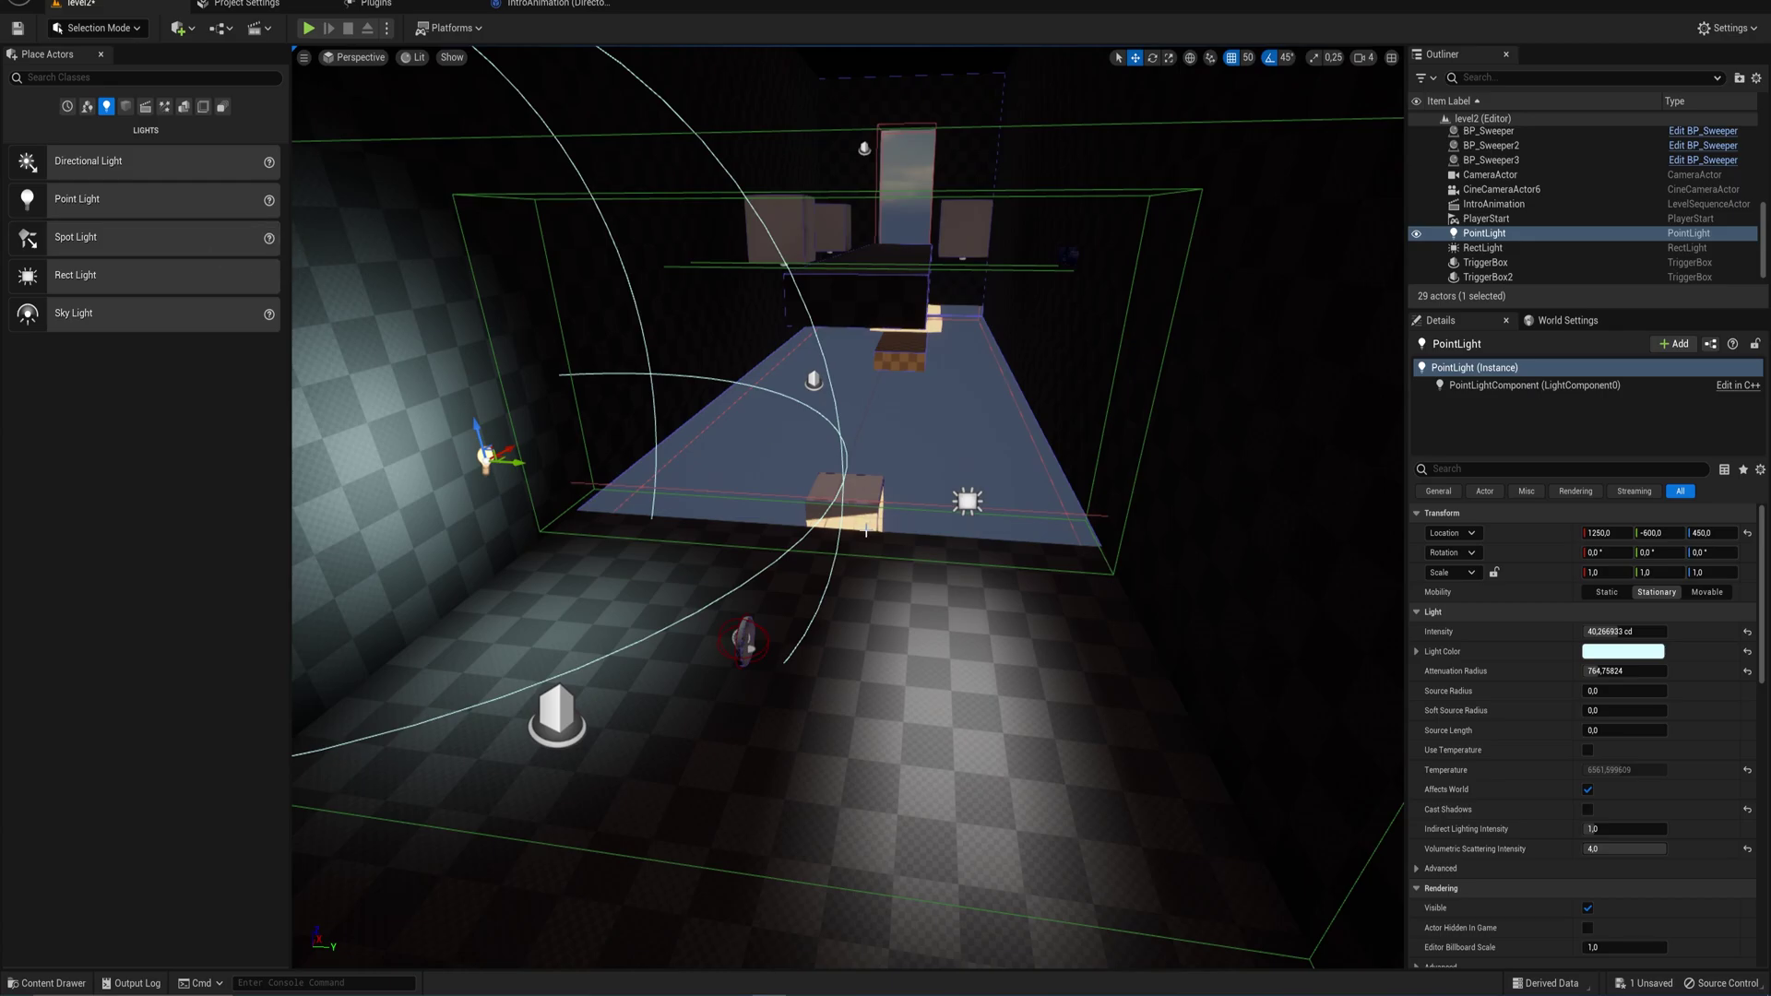
click(970, 508)
key(Delete)
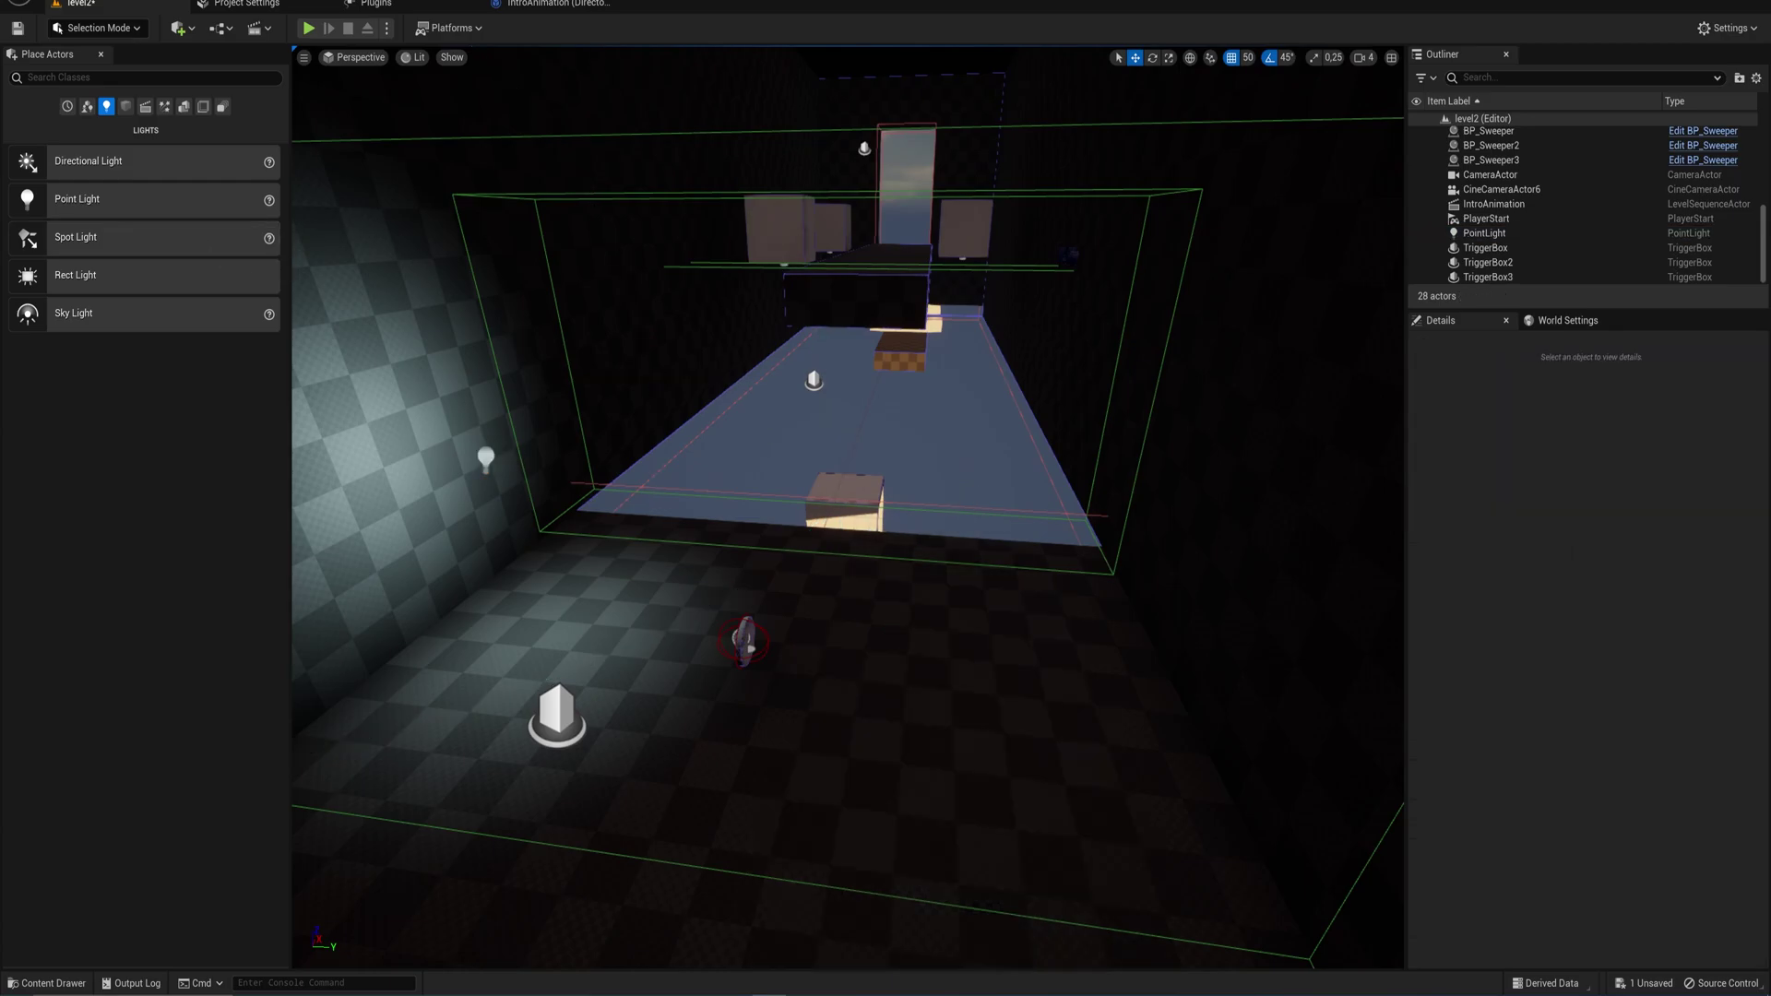
- Move the point light away from the wall along Y to -450 and view it from the side
click(486, 458)
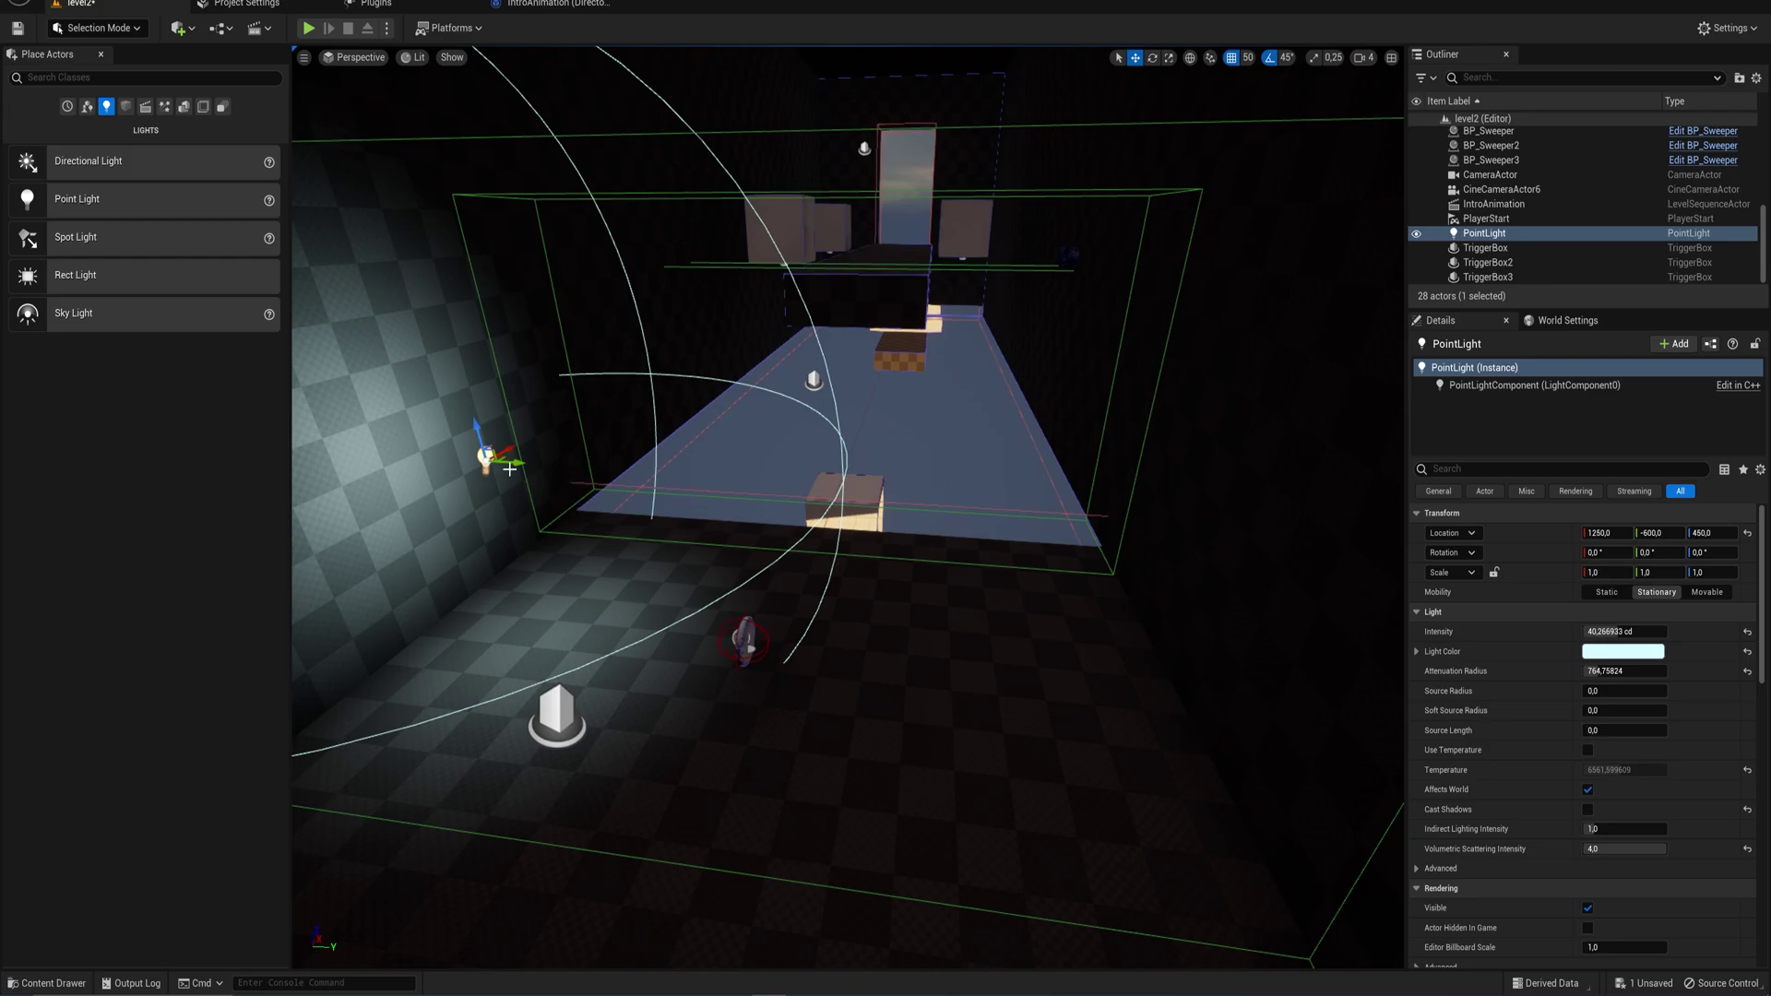
drag(516, 466, 591, 474)
key(d)
right_drag(591, 474, 342, 476)
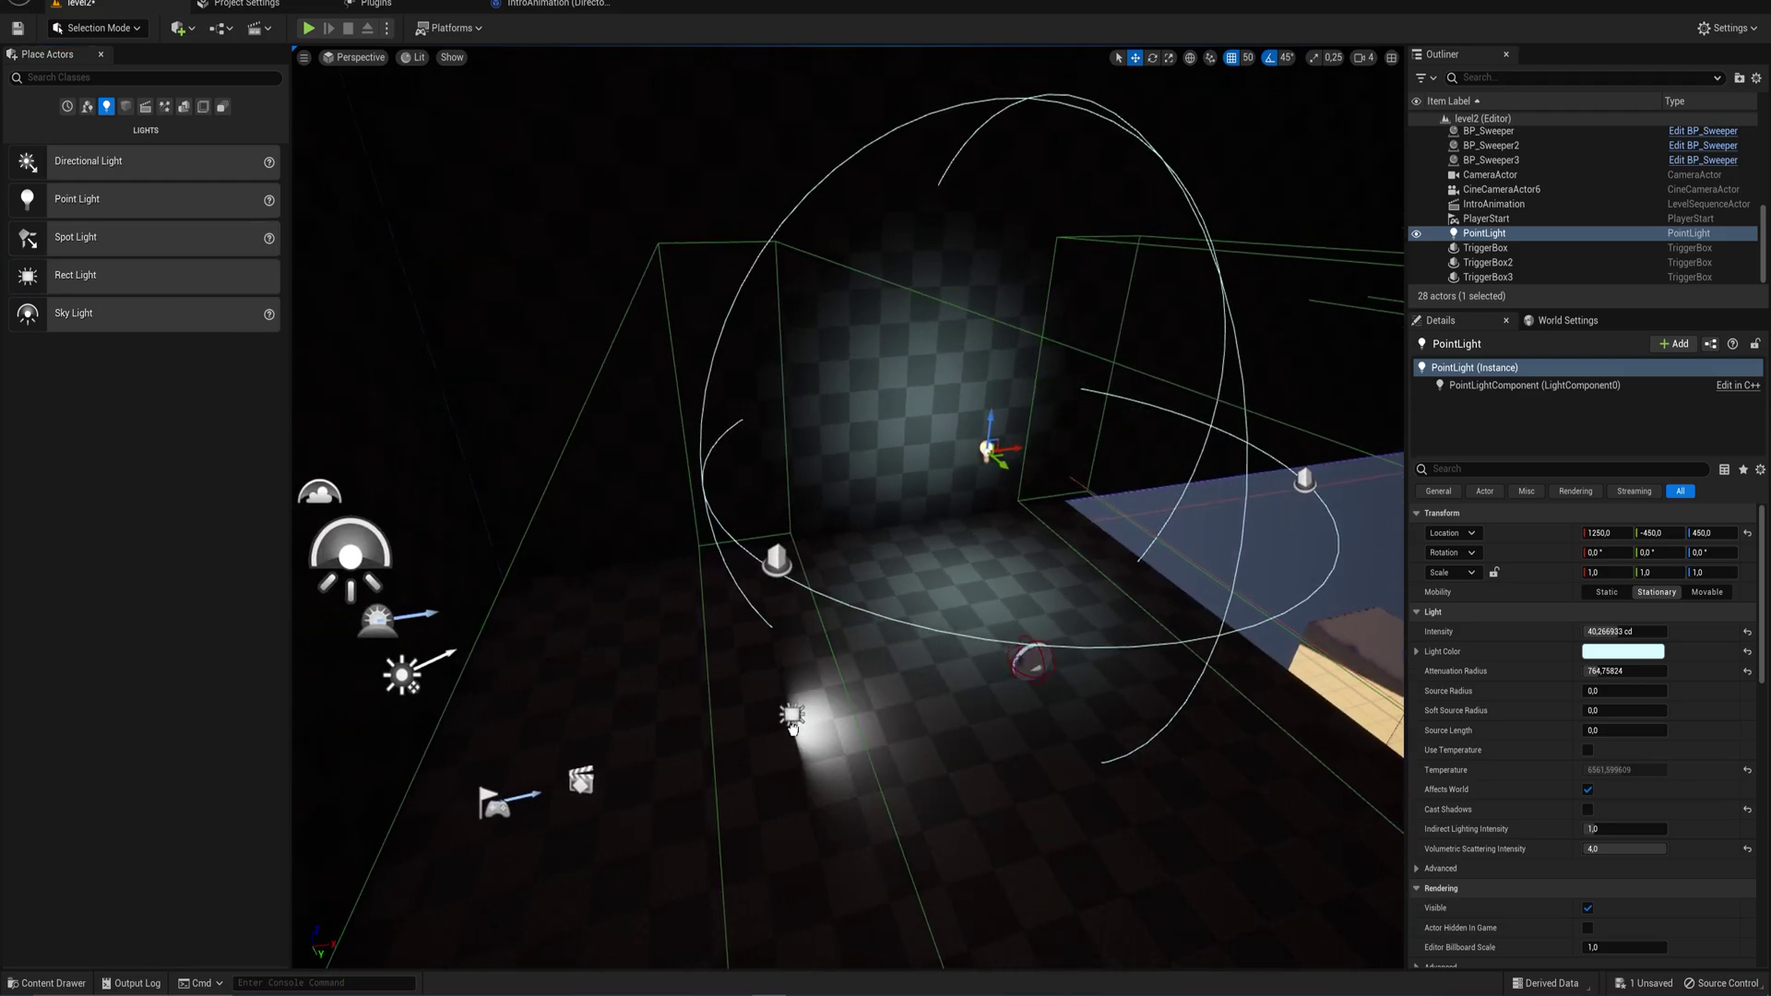
- Place a rect light in the dark room, aim it straight down with a pitch of -90, and raise it to Z 750
drag(792, 727, 789, 720)
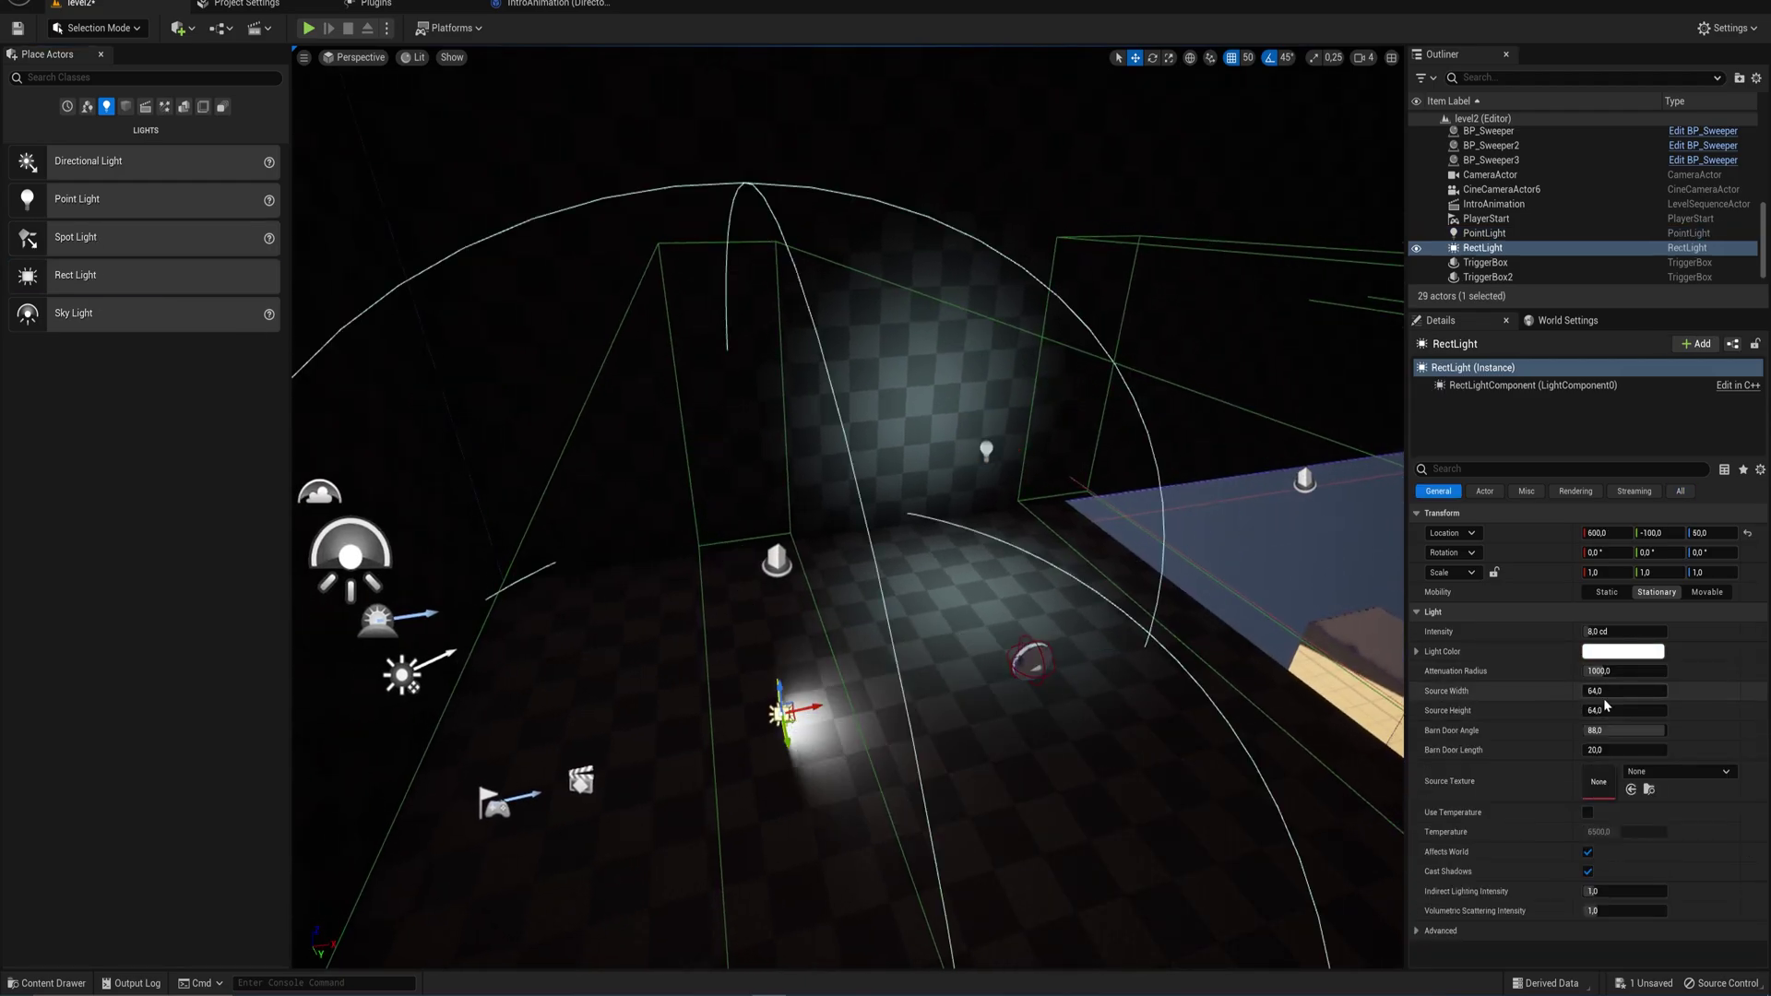
click(1649, 553)
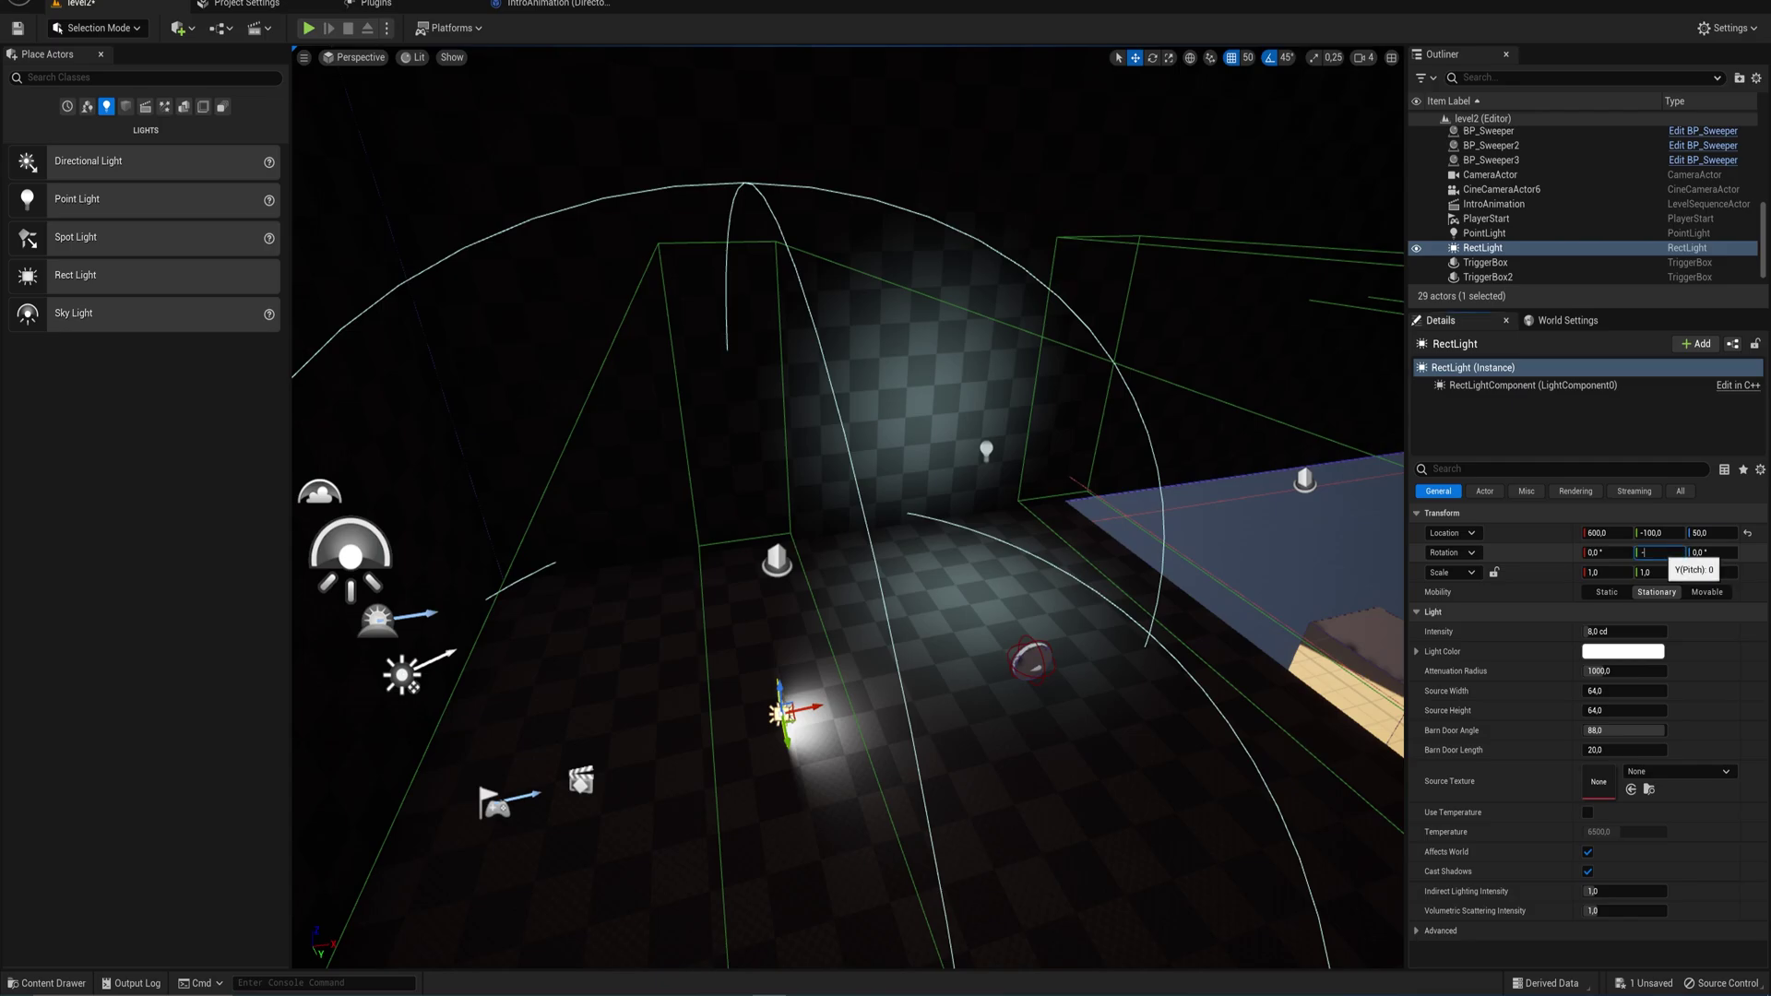
text(-90)
key(Return)
drag(784, 688, 755, 364)
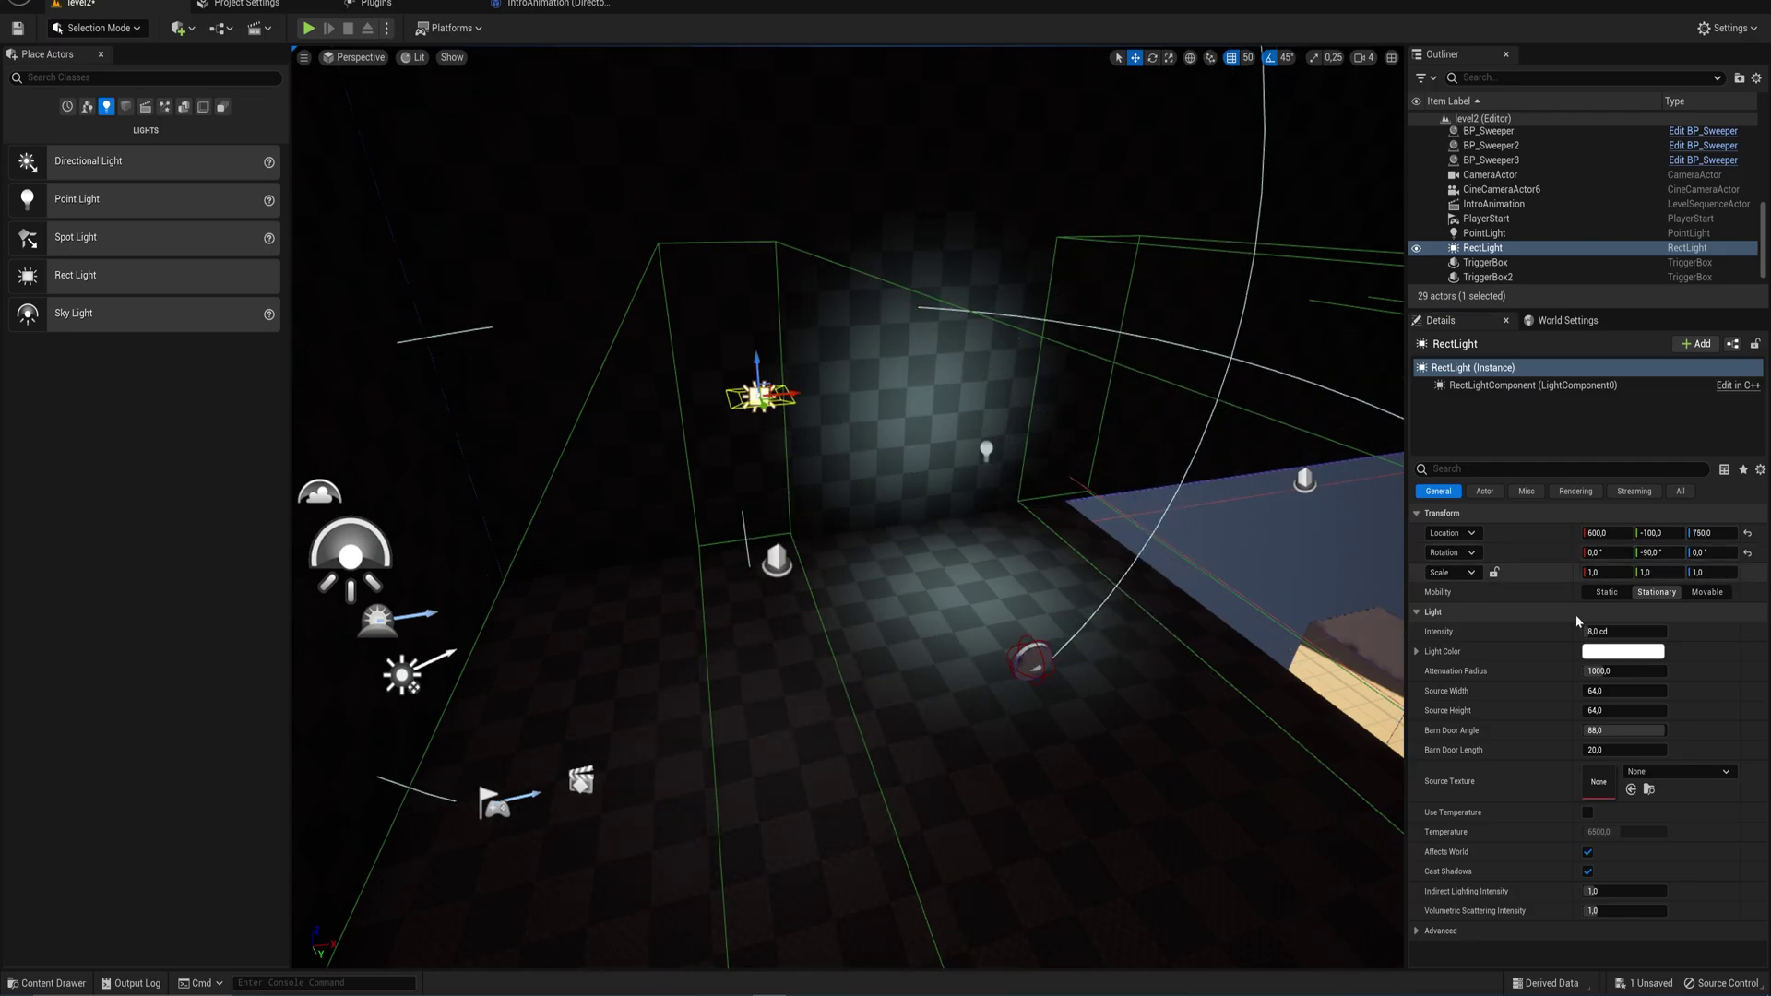
- Enlarge the rect light's source to about 1331 by 768, with a barn door length of about 130 and angle of about 47
drag(1624, 691, 1744, 691)
drag(1623, 710, 1735, 710)
right_drag(849, 517, 923, 526)
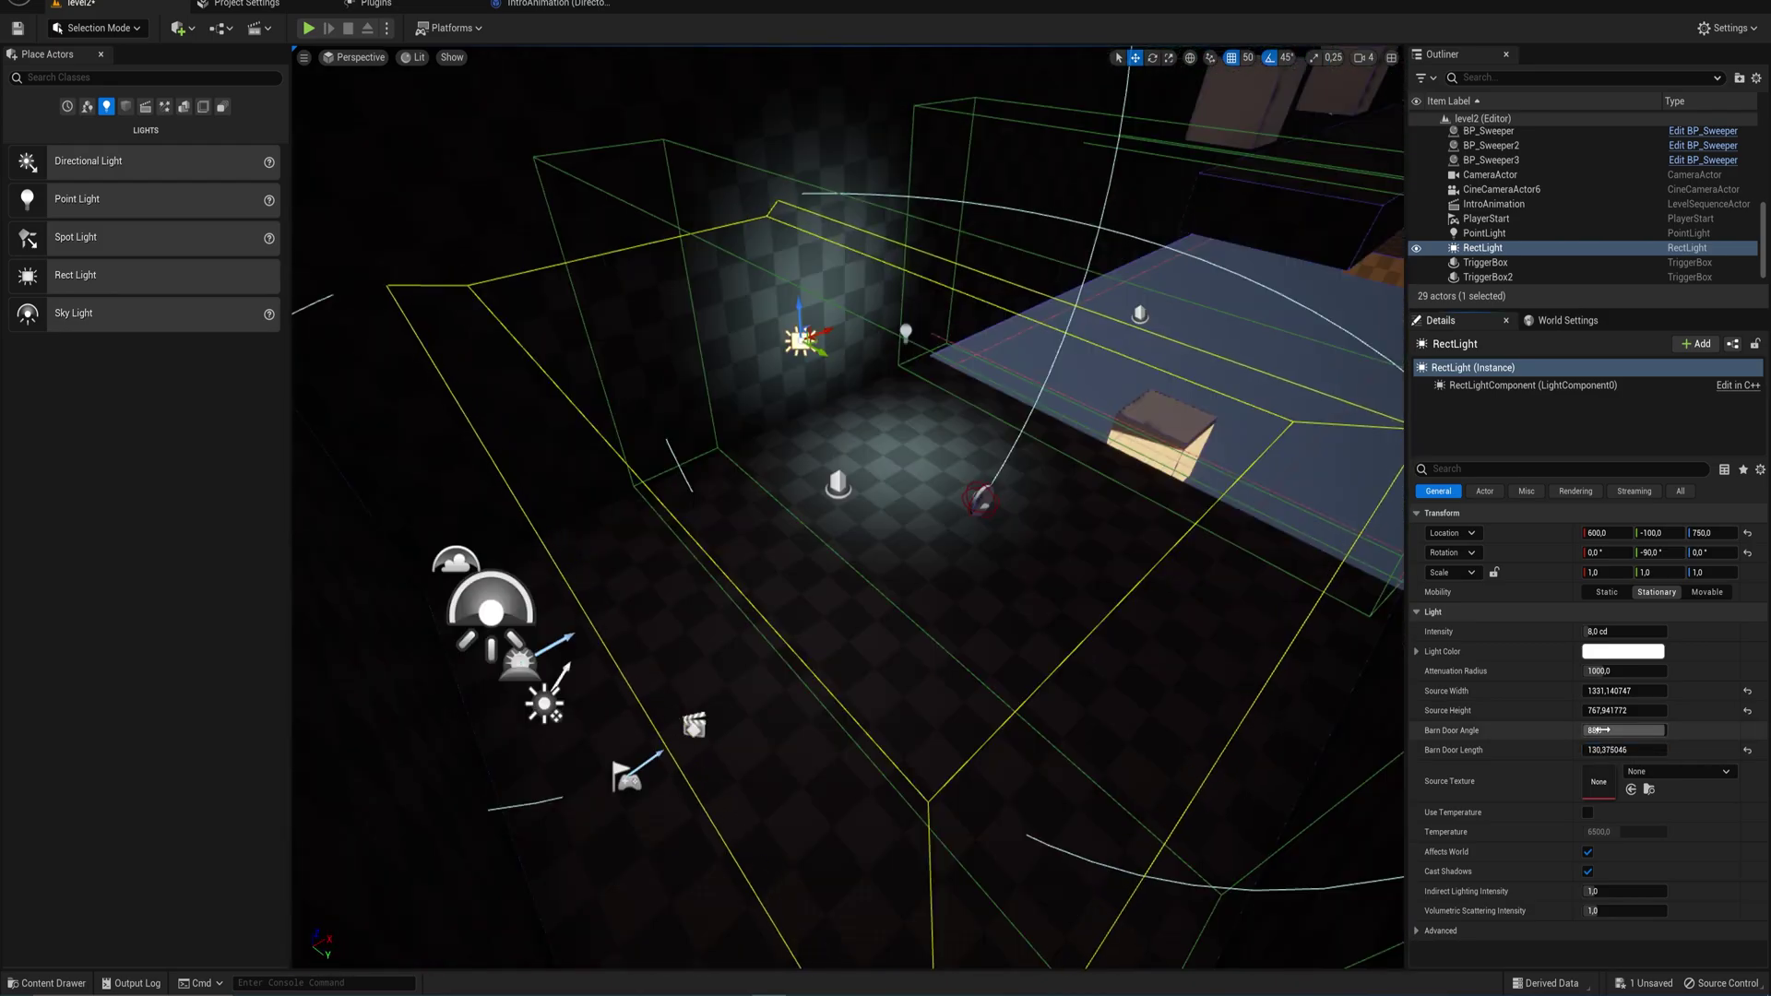
click(1624, 731)
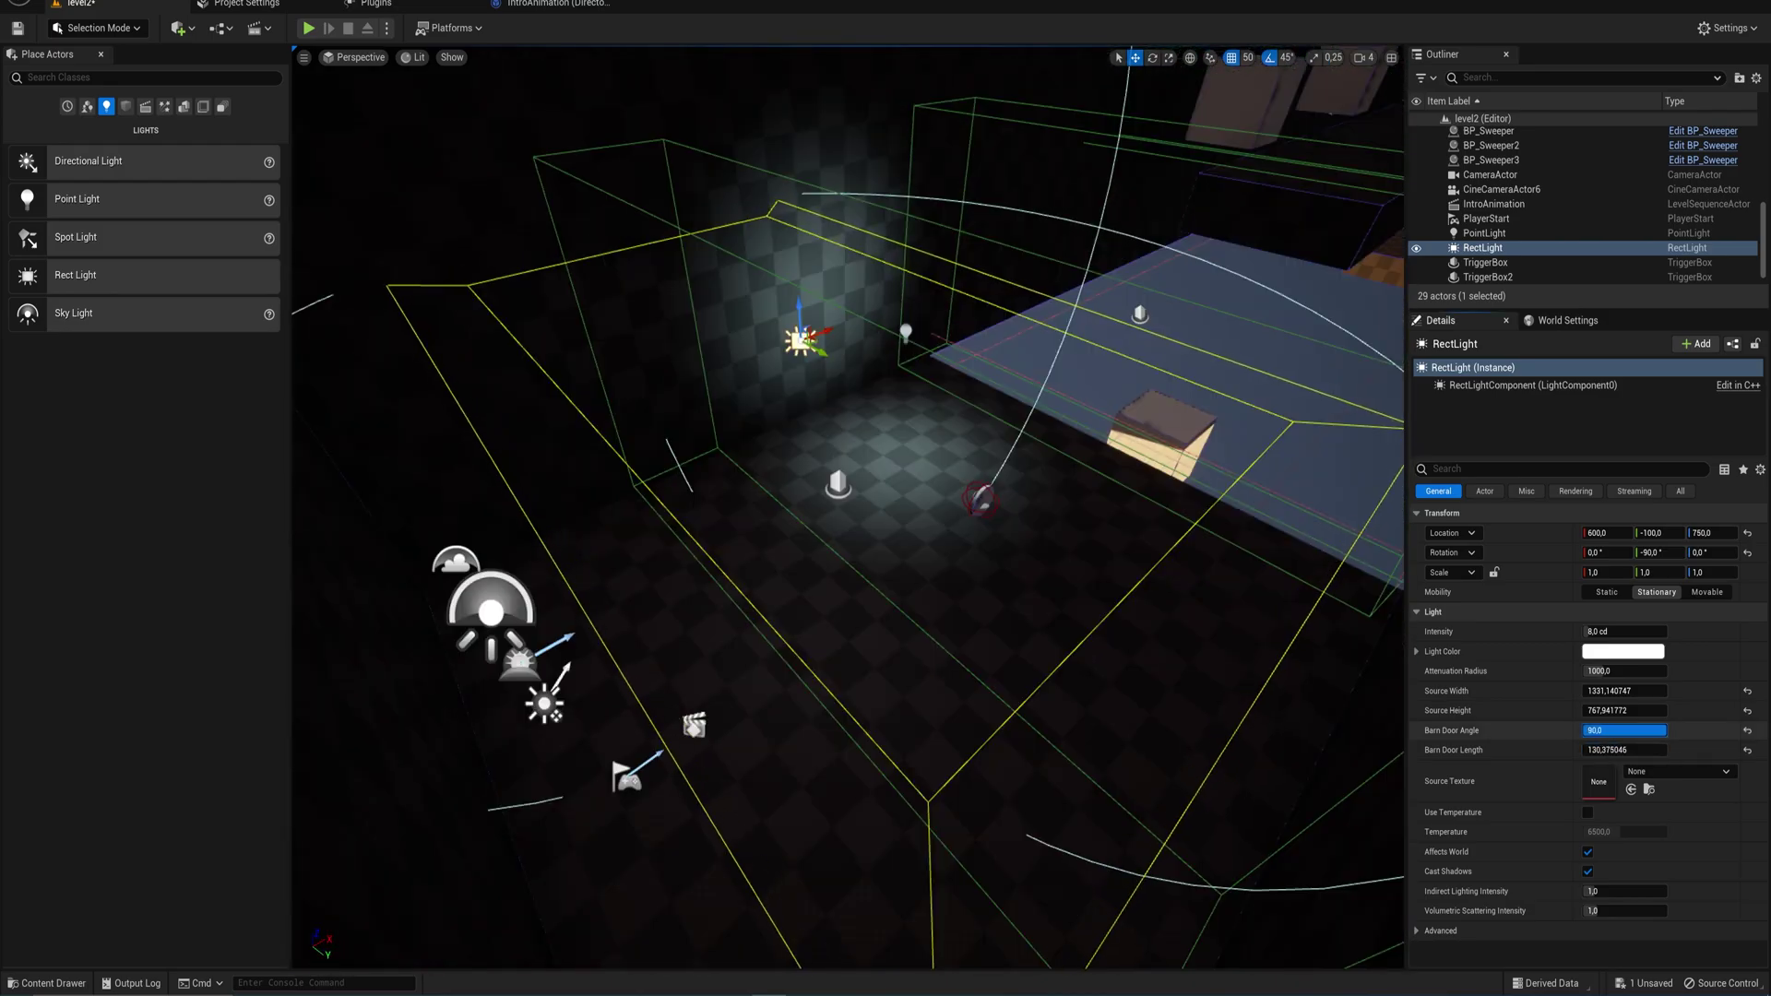
drag(1664, 731, 1627, 731)
- Set the rect light's intensity to about 107.7 cd and barn door angle to about 13.9, shifting it to X 550, Y -50
drag(1623, 632, 1725, 632)
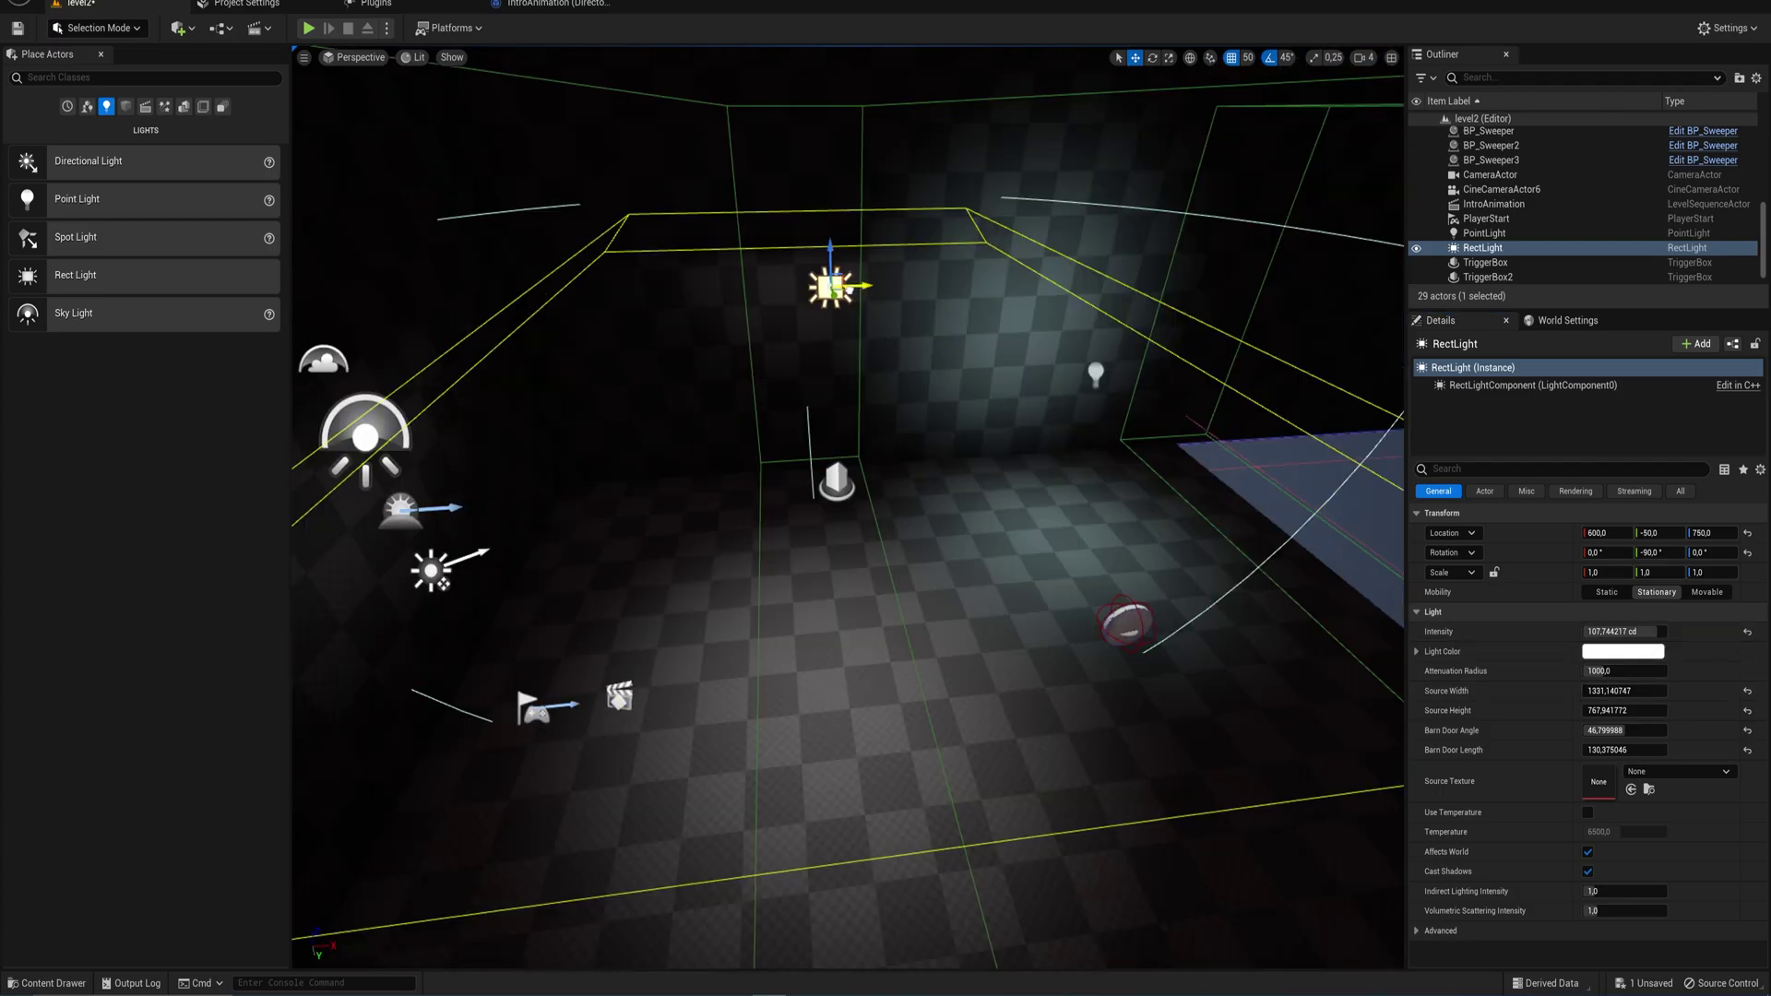
drag(858, 286, 819, 287)
drag(1624, 730, 1568, 730)
drag(1568, 730, 1577, 731)
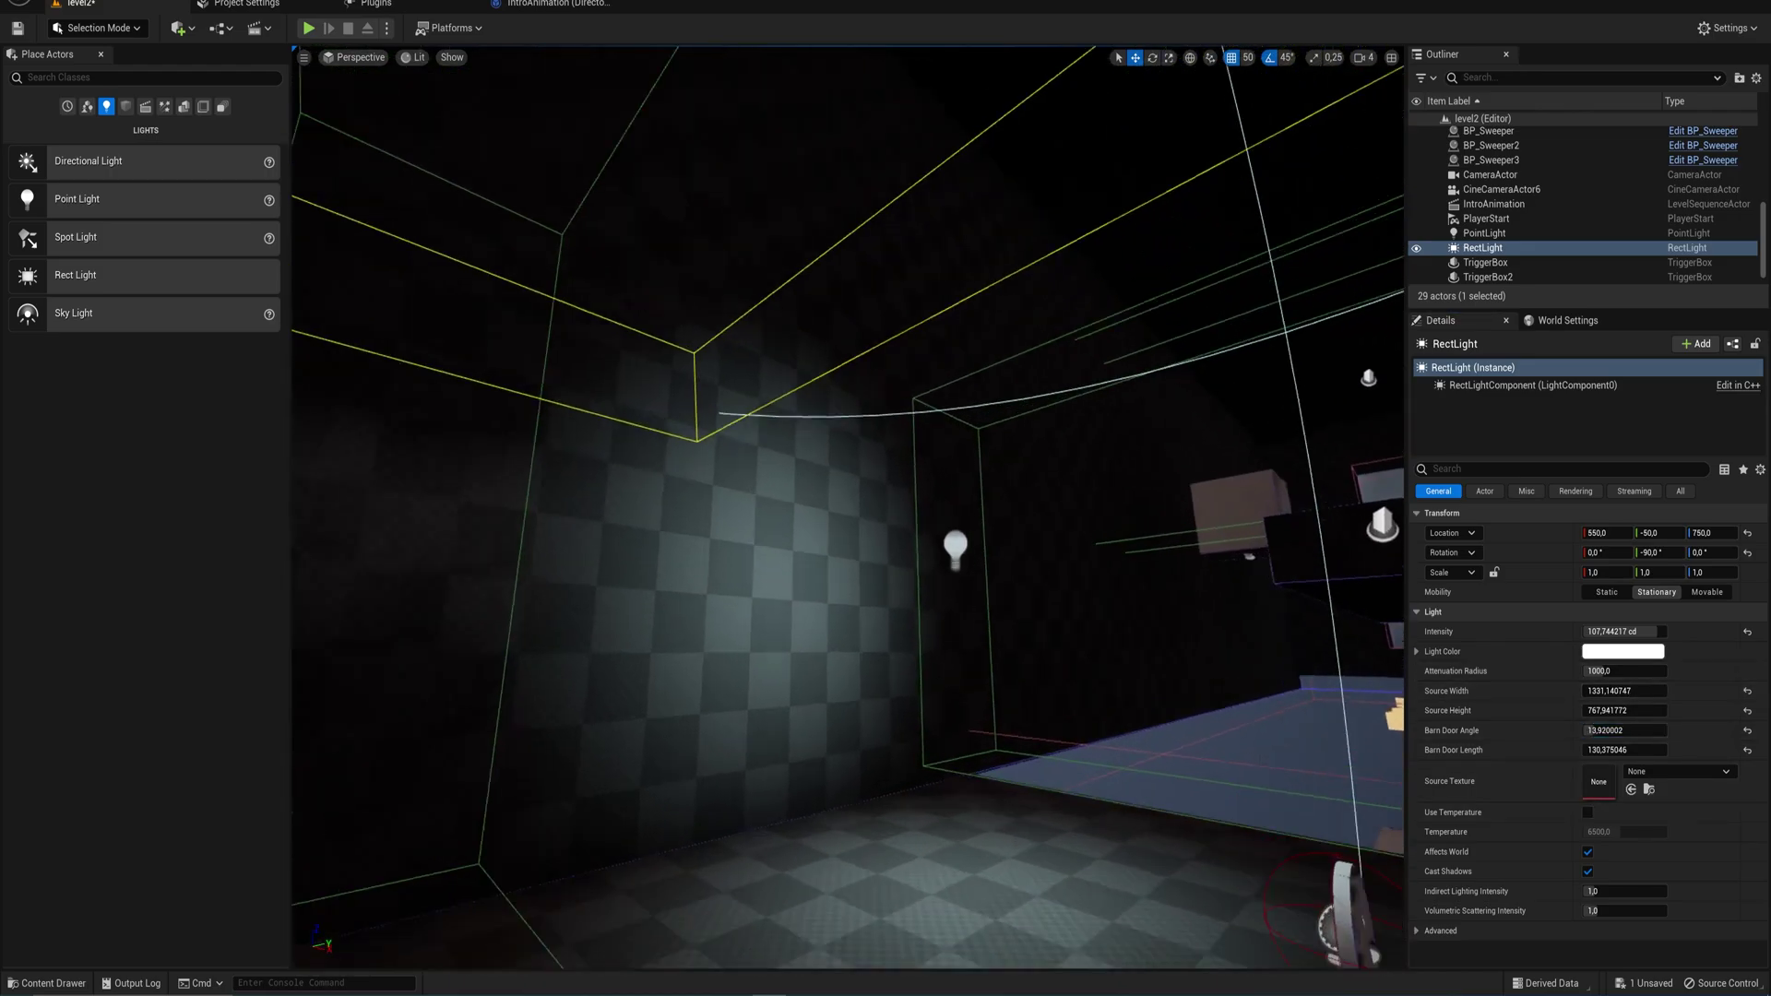
- Tint the point light pale violet-blue (sRGB C3C4FF) and reduce its intensity to about 24.2 cd
right_drag(948, 521, 1121, 545)
click(573, 453)
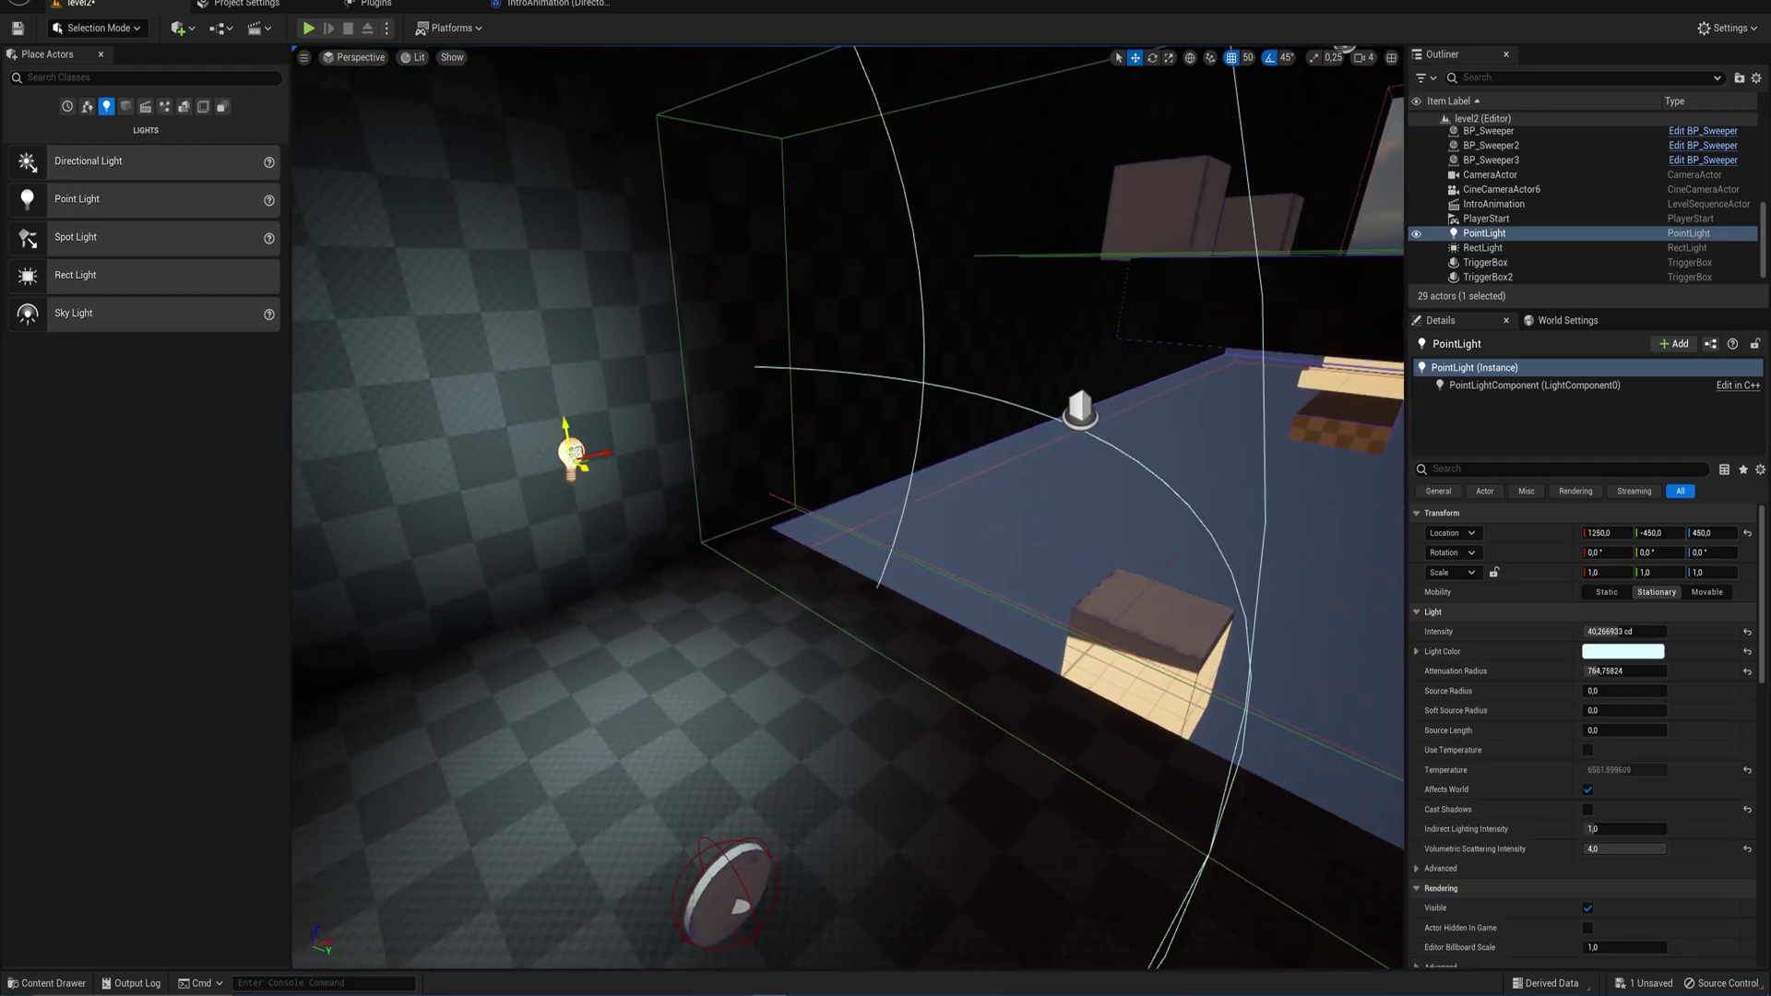
click(1616, 654)
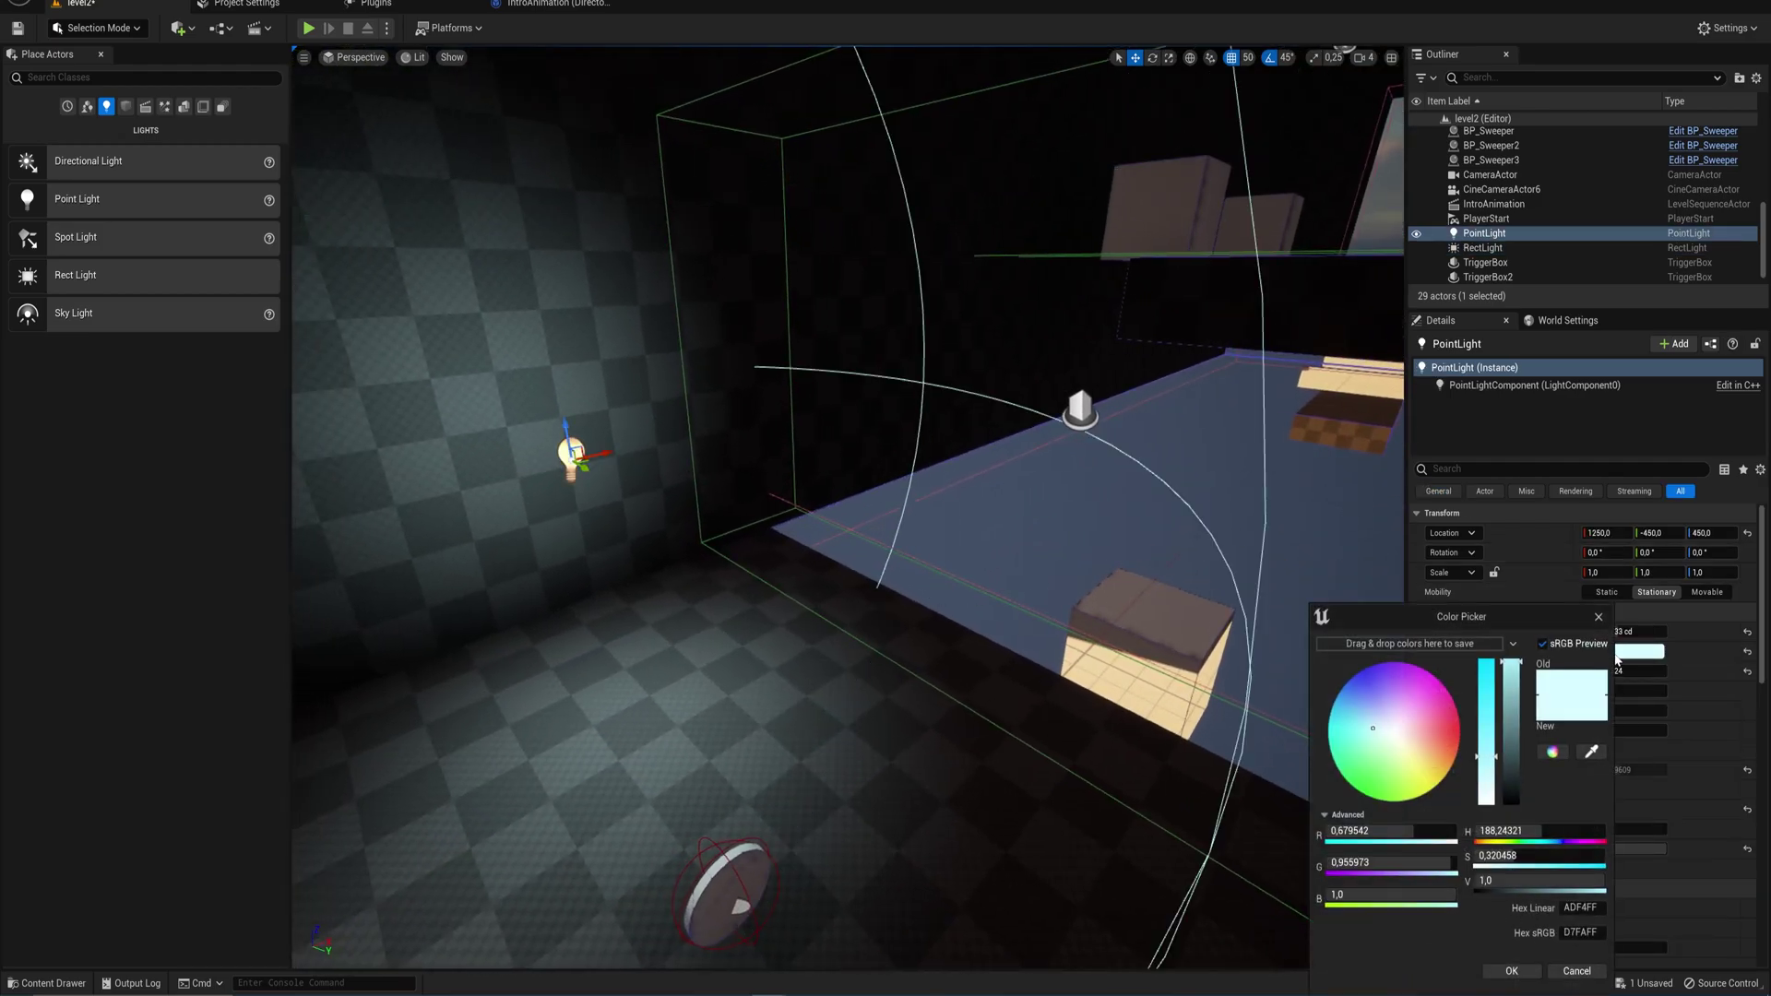
drag(1390, 707, 1381, 709)
mouse_move(786, 466)
right_down()
mouse_move(645, 442)
mouse_move(775, 507)
mouse_move(793, 493)
mouse_move(786, 466)
right_up()
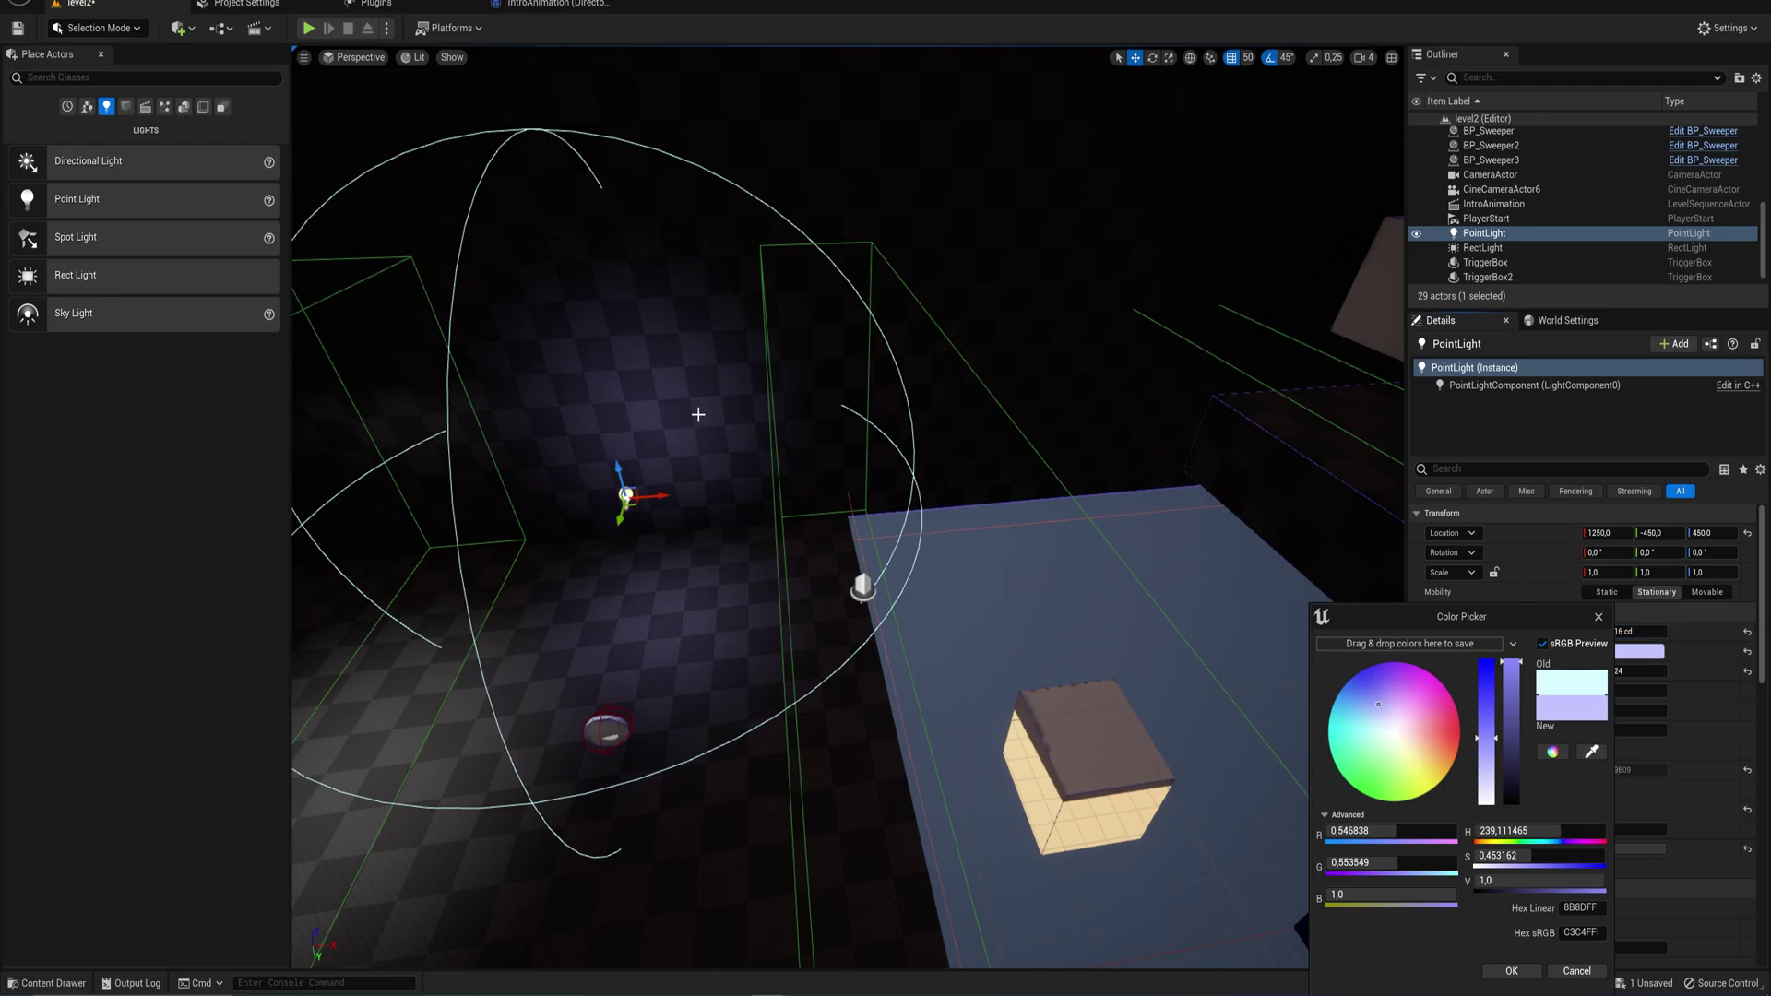
- Raise the point light to Z 1250 and move it farther along the obstacle corridor's wall
drag(618, 470, 1065, 67)
right_drag(1042, 174, 1041, 174)
drag(861, 273, 595, 247)
right_drag(765, 544, 586, 484)
- Duplicate the point light across the corridor, placing the copy by the opposite wall at Y 400
drag(1068, 434, 335, 562)
right_drag(487, 606, 258, 600)
right_drag(848, 508, 858, 545)
right_drag(682, 489, 628, 547)
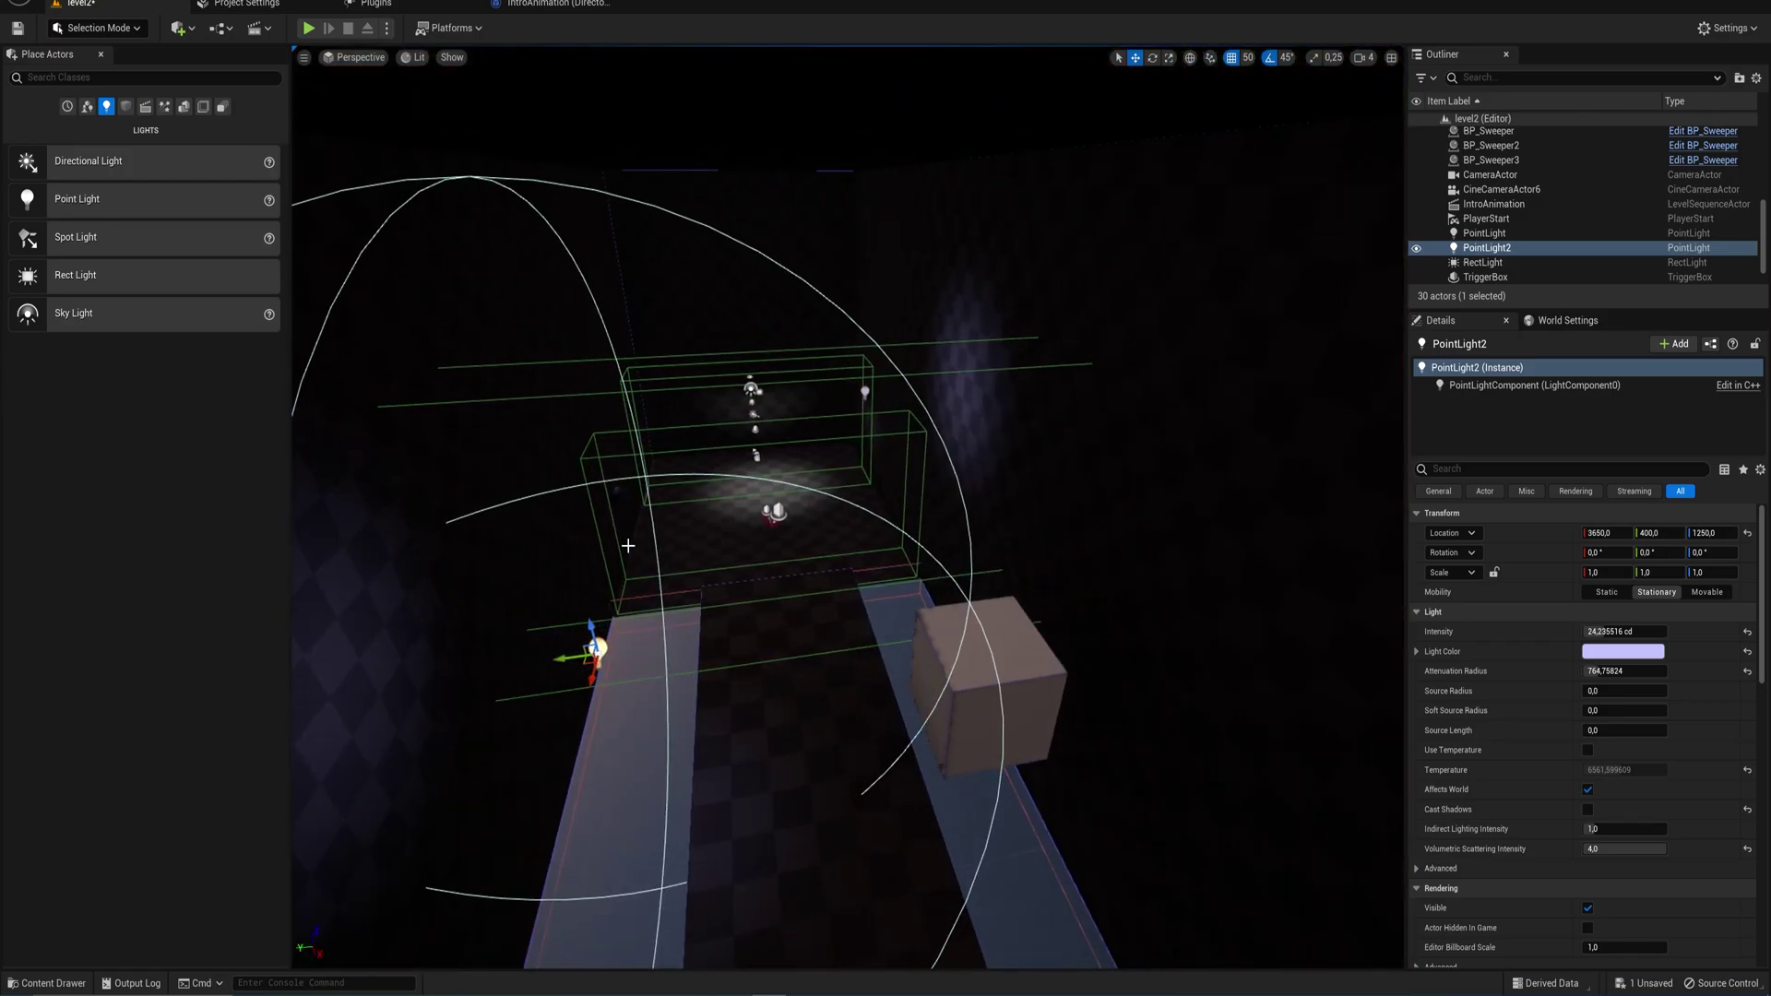
- Select both corridor point lights and duplicate the pair farther along the corridor at the same height
ctrl+click(866, 394)
alt+drag(871, 403, 512, 955)
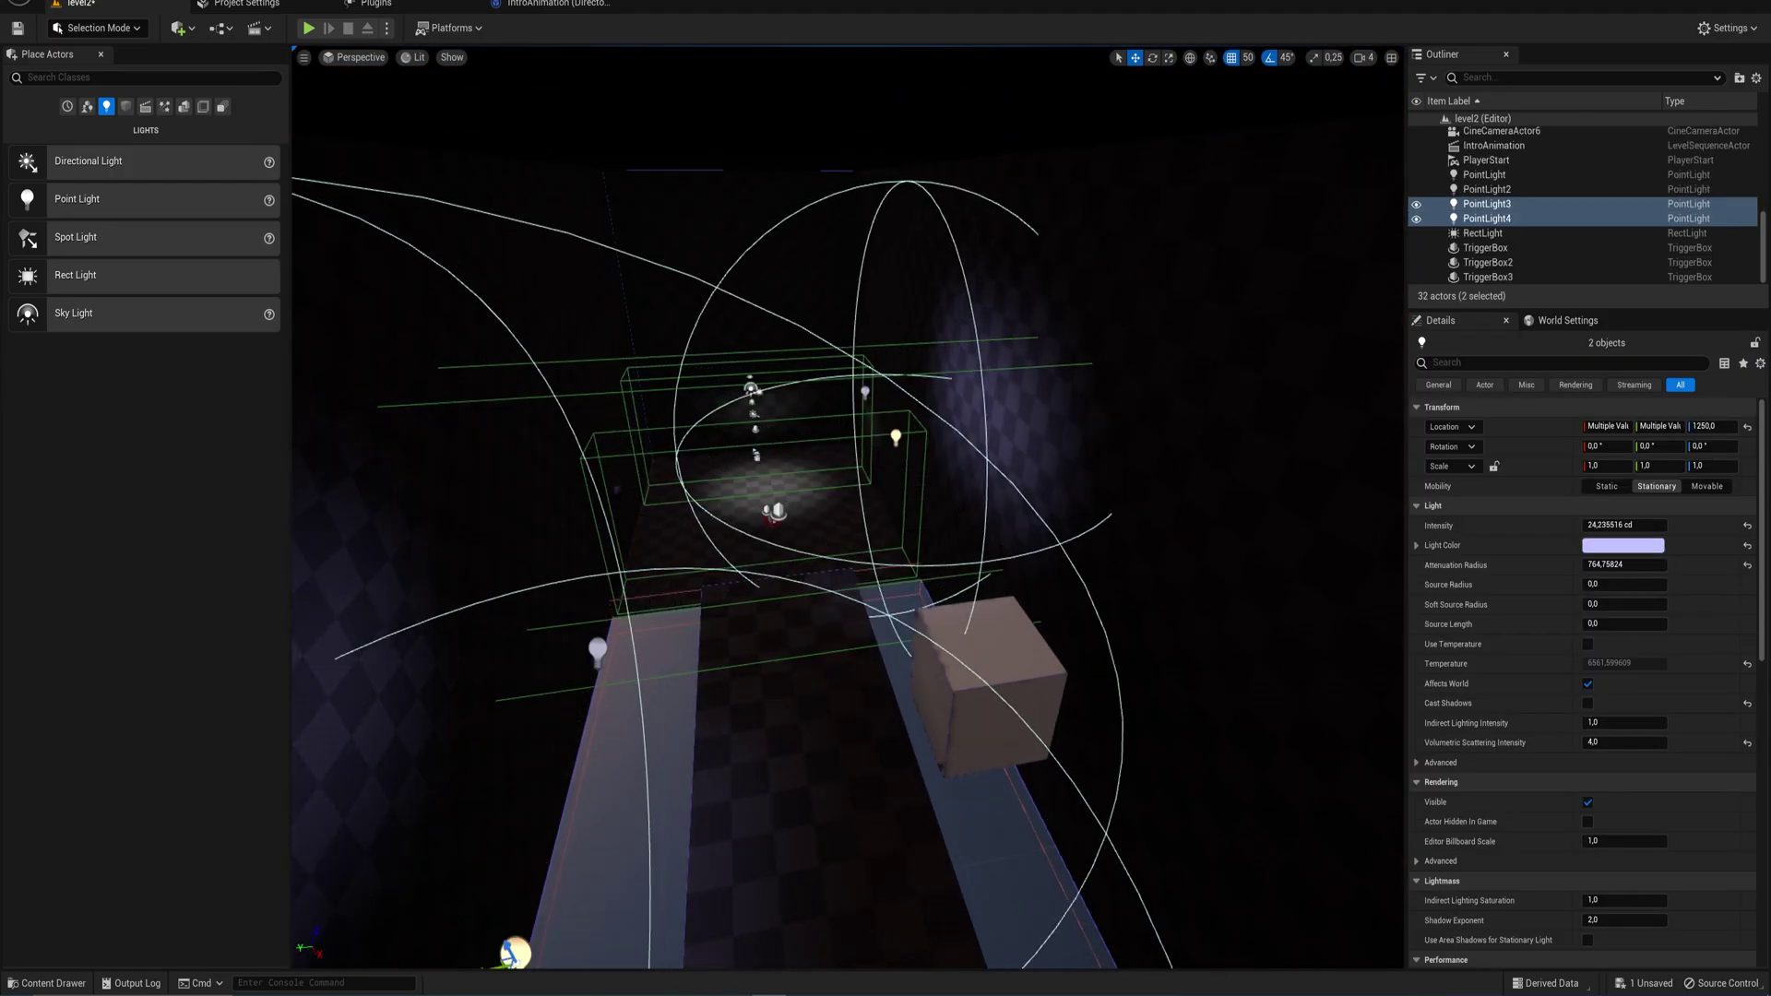
right_drag(512, 953, 830, 848)
right_drag(674, 811, 854, 551)
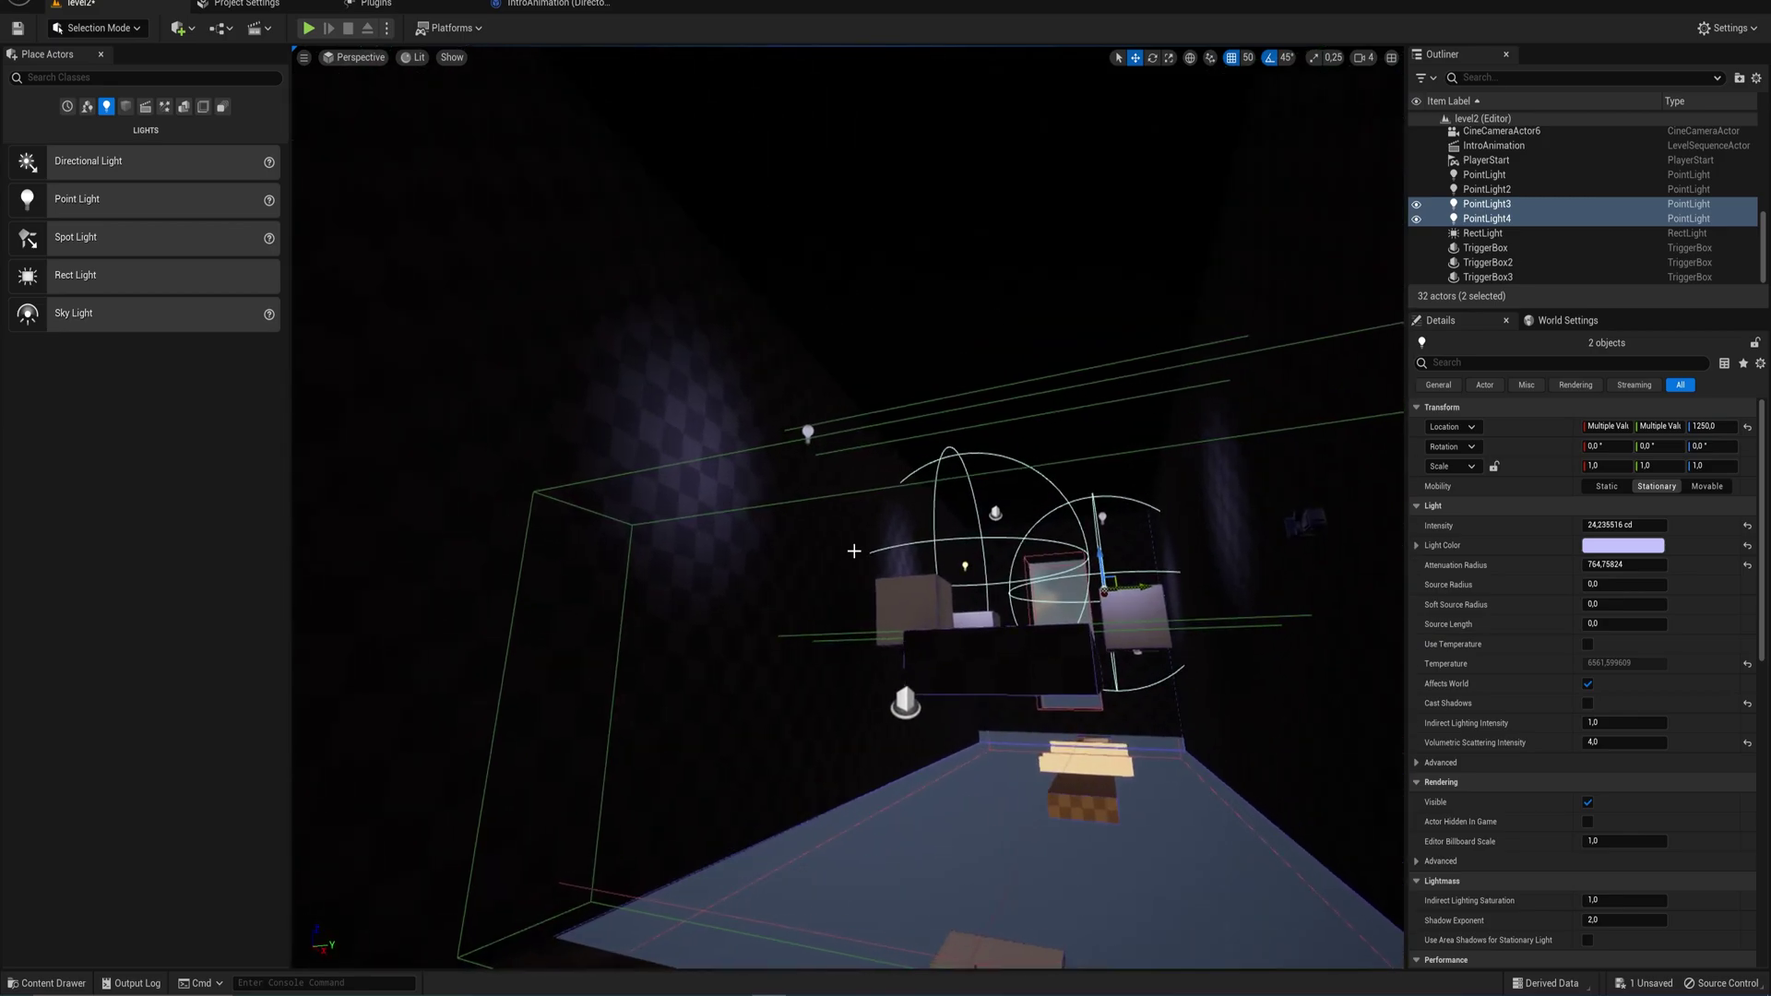
right_drag(1200, 572, 1015, 572)
right_drag(886, 553, 896, 563)
- Review the Static, Stationary and Movable mobility options on the dark room's rect light, keeping it Stationary
click(940, 548)
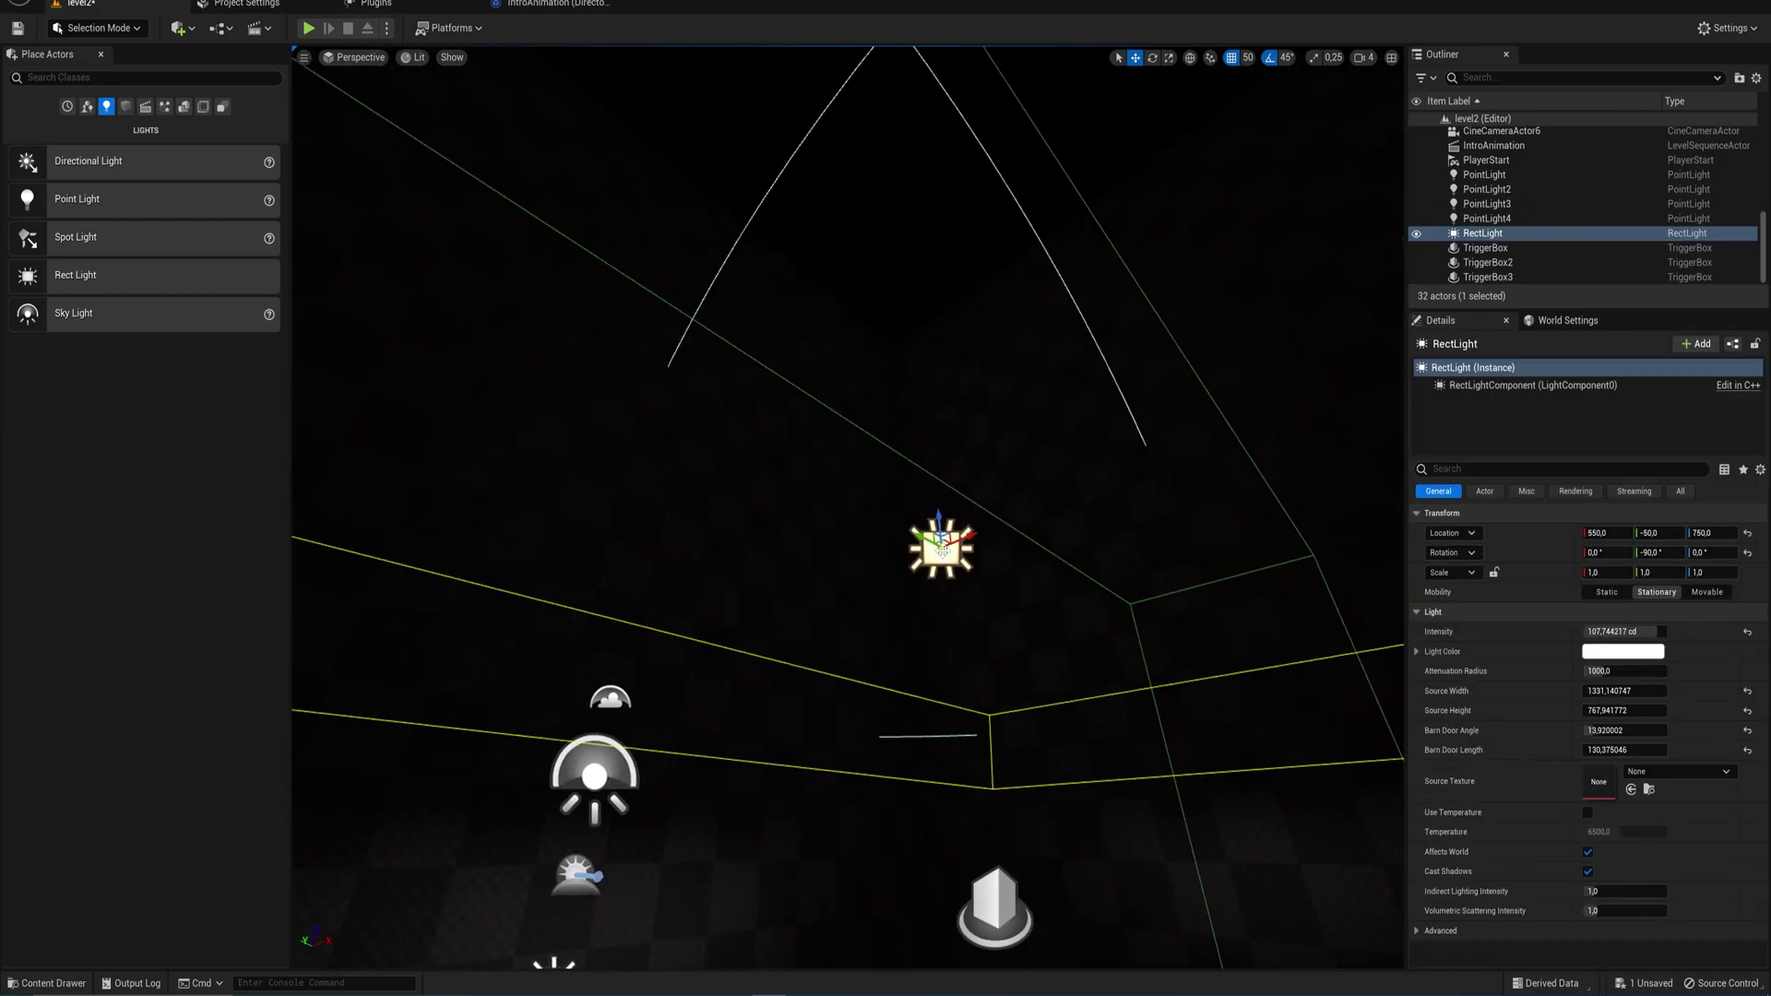
right_drag(1147, 541, 1587, 572)
right_drag(1061, 565, 1078, 582)
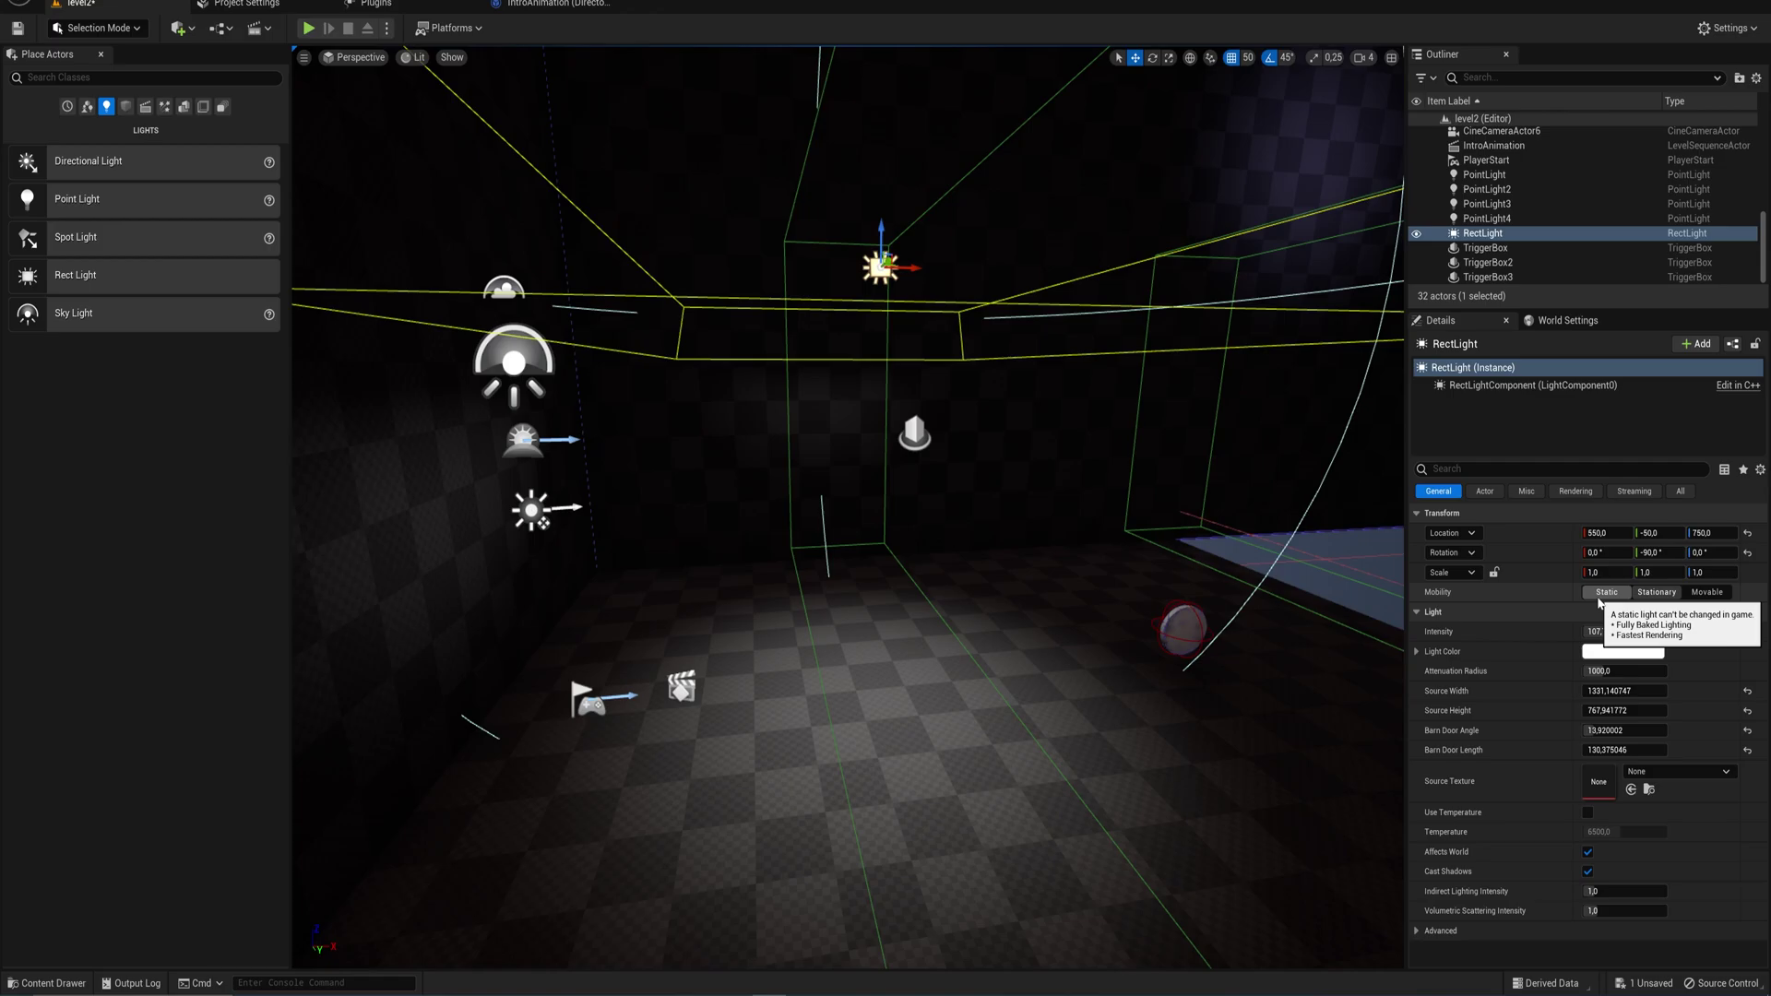
click(1660, 593)
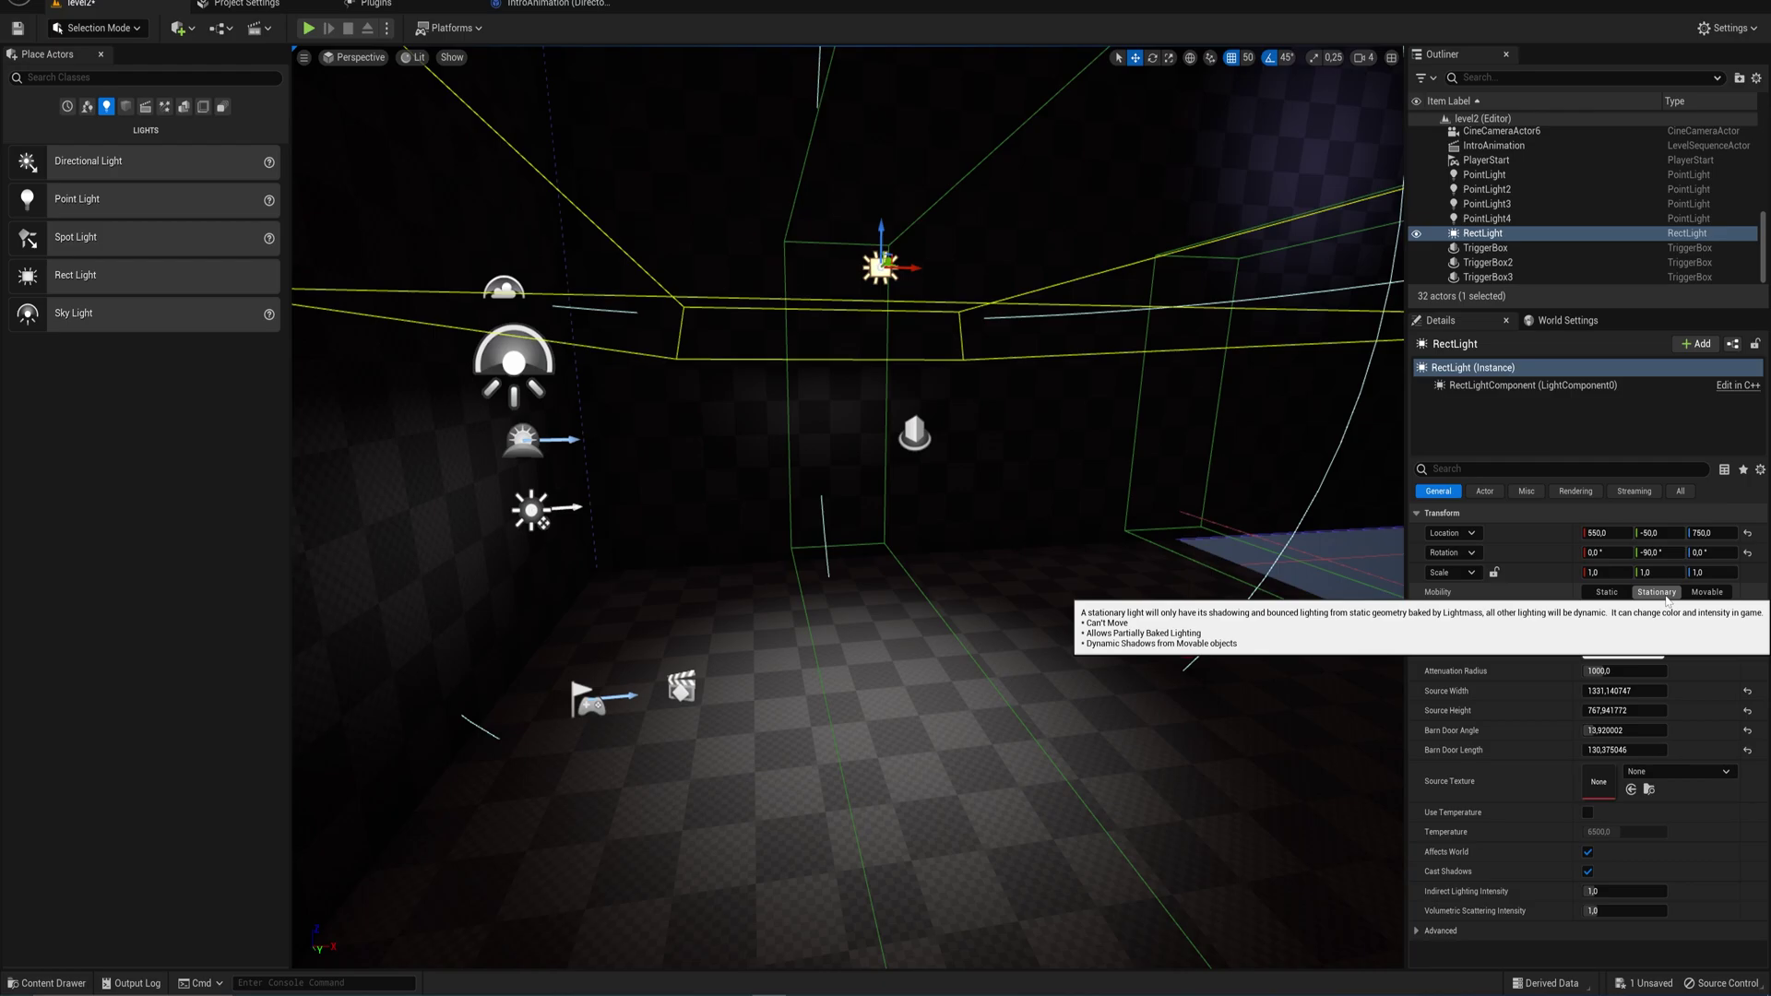
right_drag(1060, 481, 1241, 440)
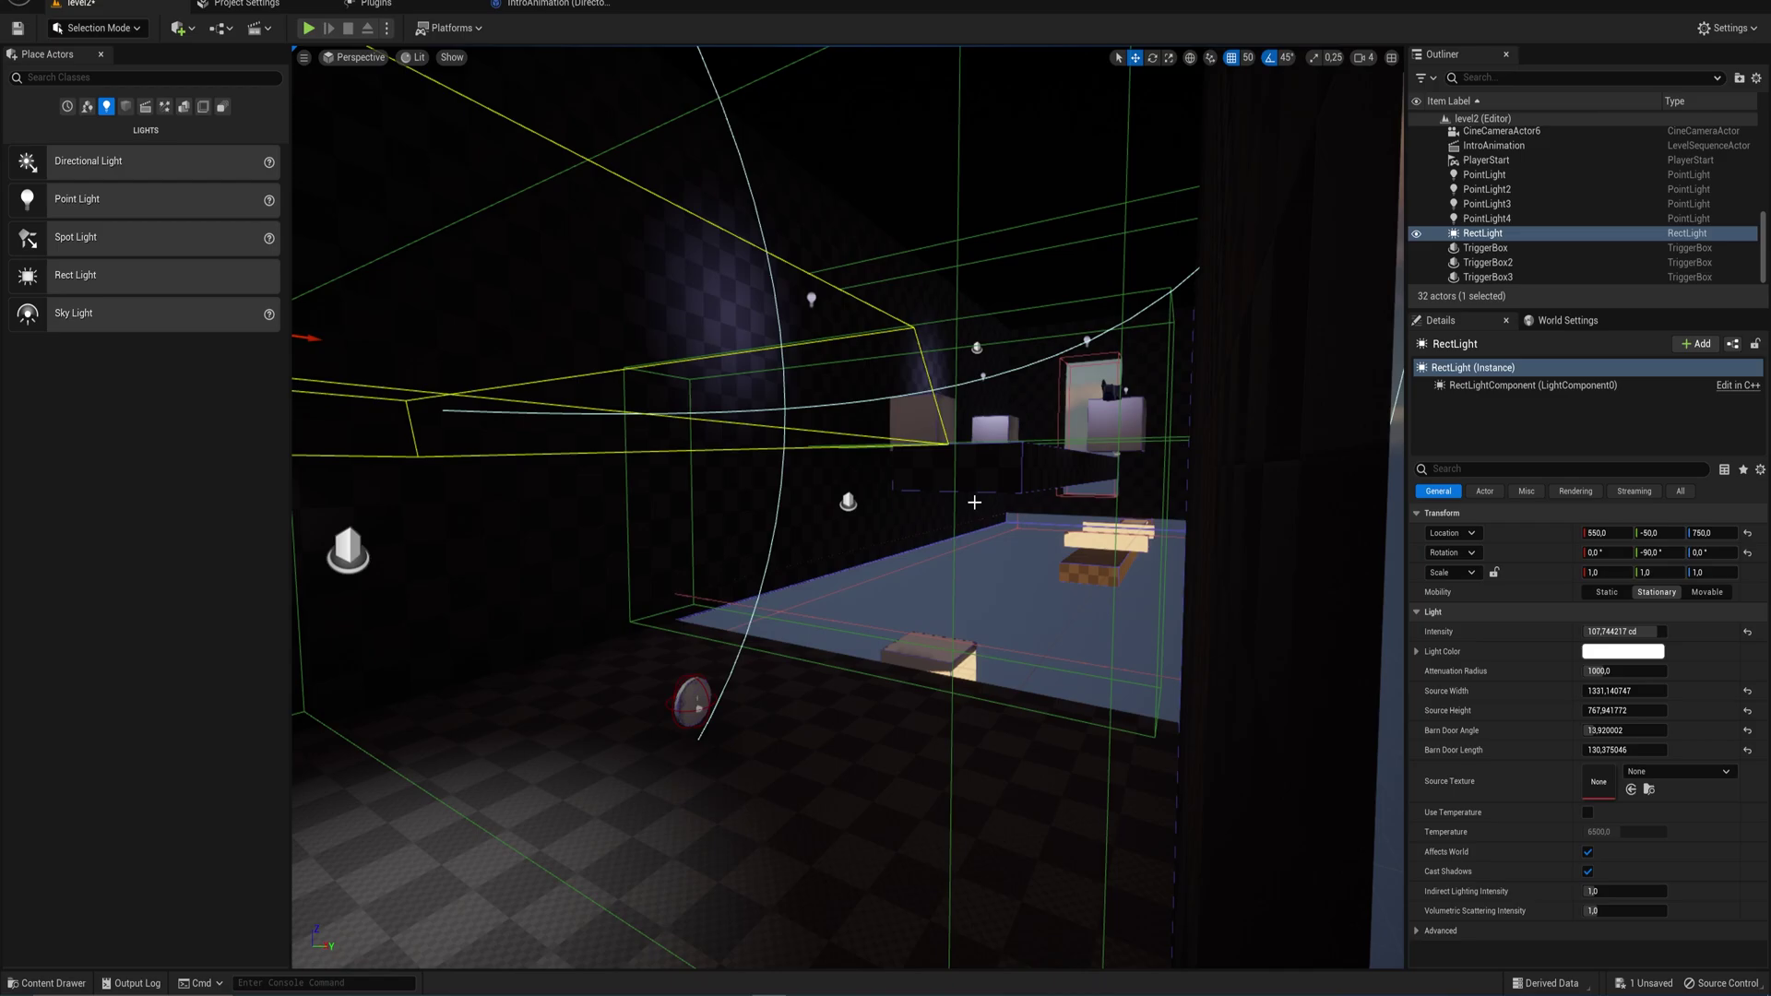
right_drag(975, 503, 800, 522)
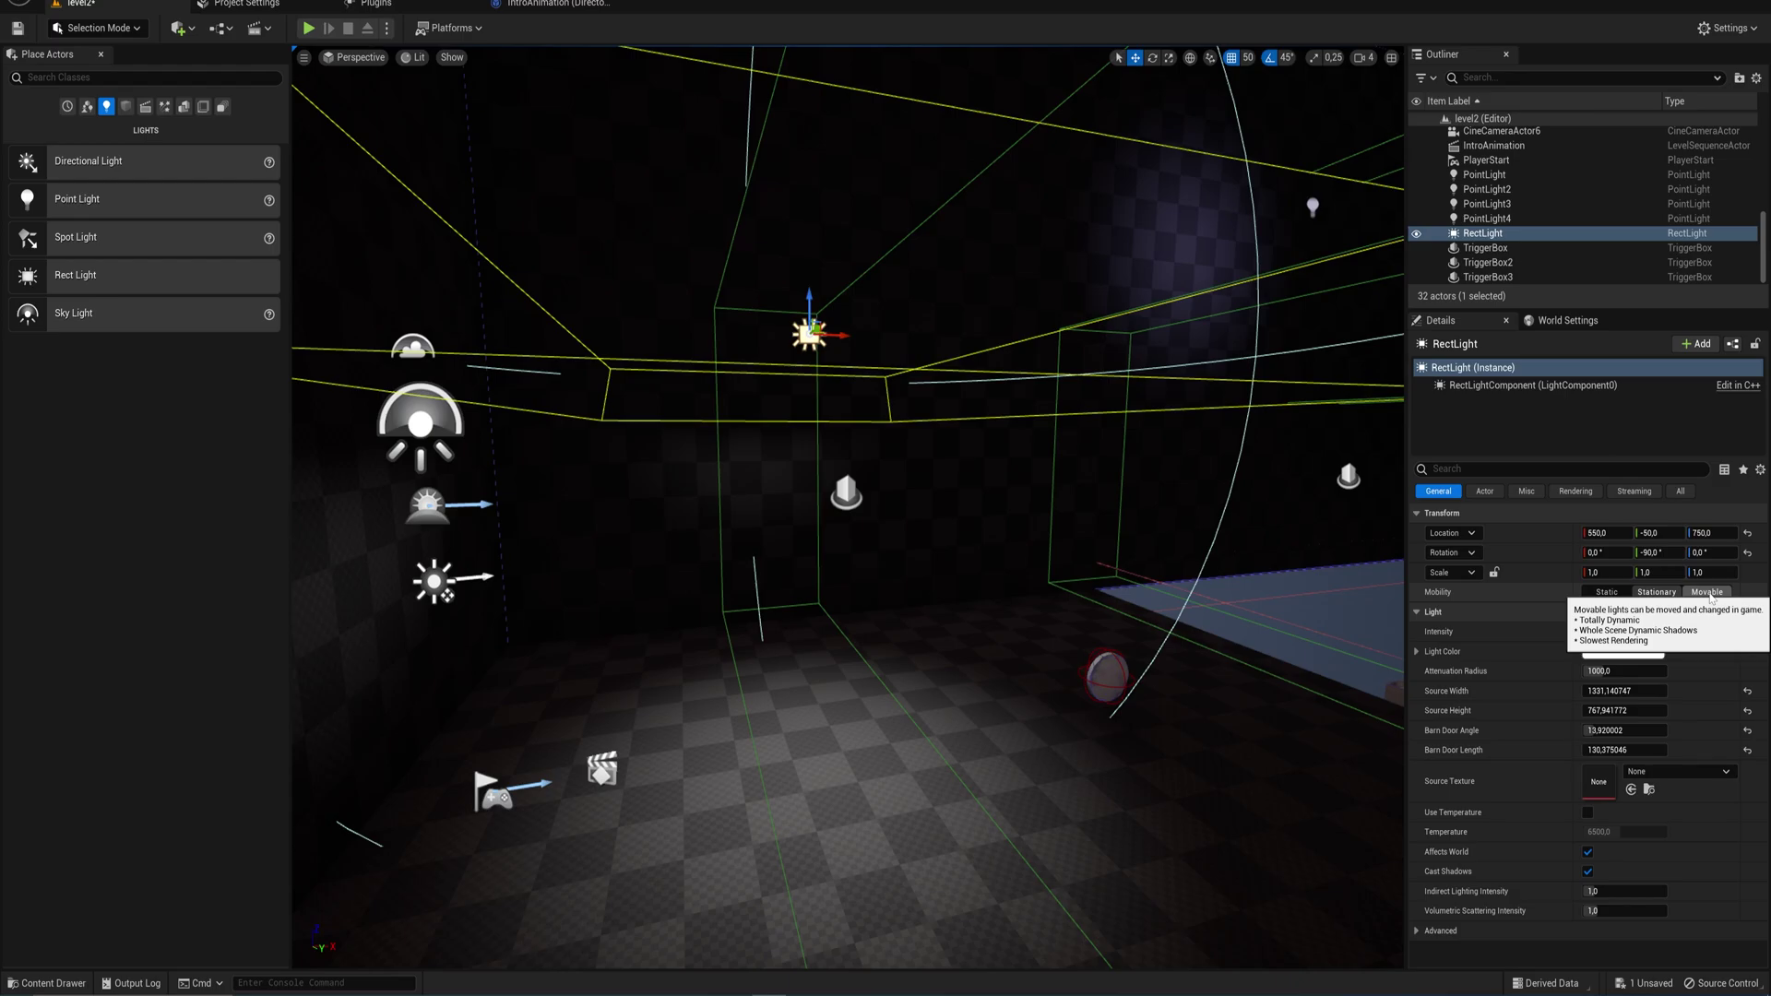
click(1657, 591)
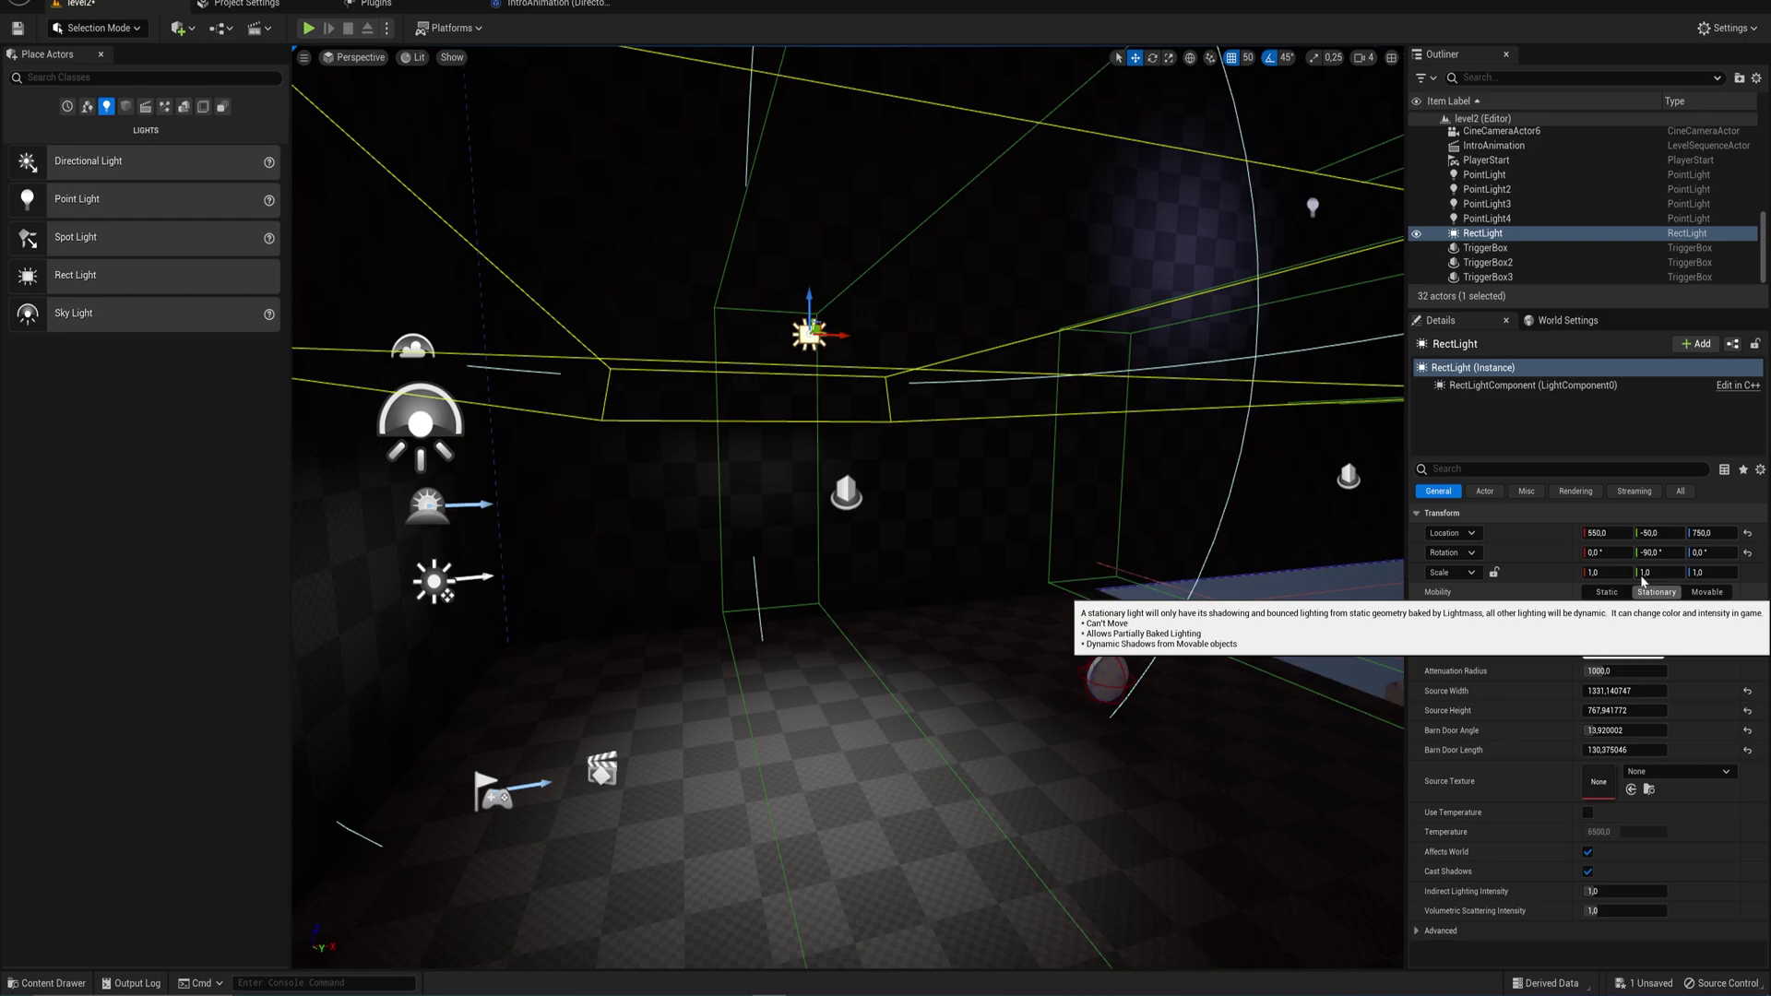
- Play the level and run through the starting room to check how the rect light falls on floor and character
click(312, 29)
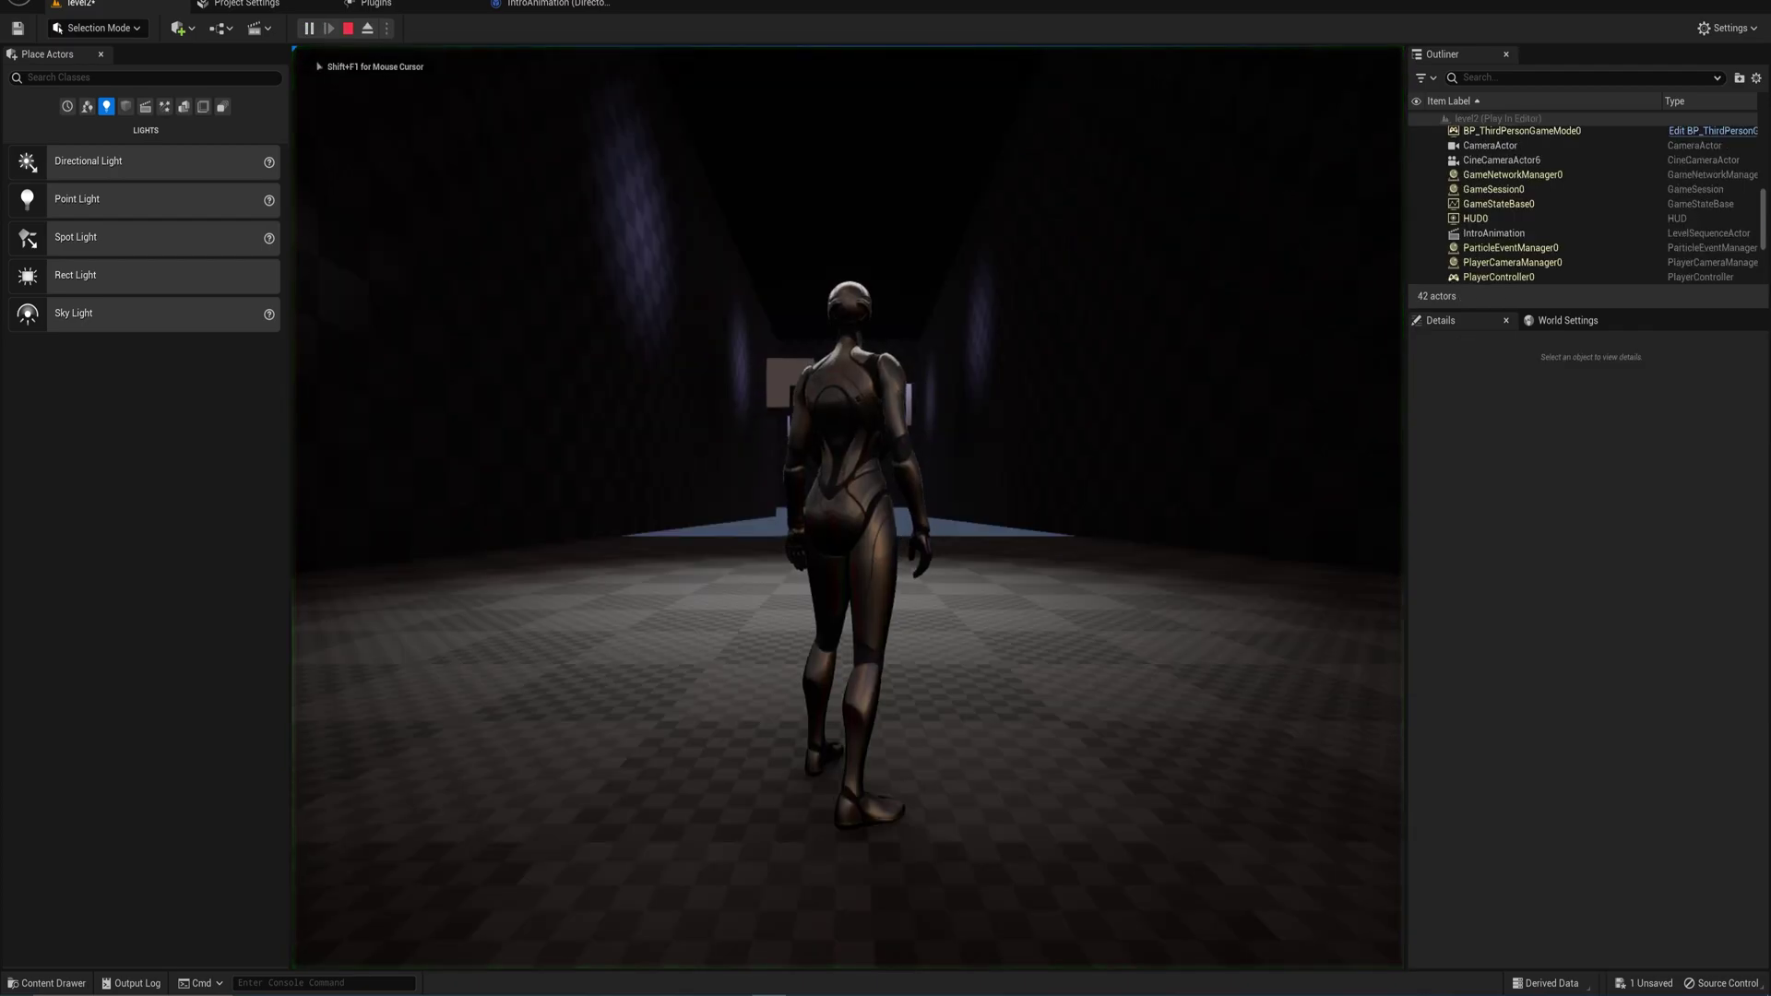
key(w)
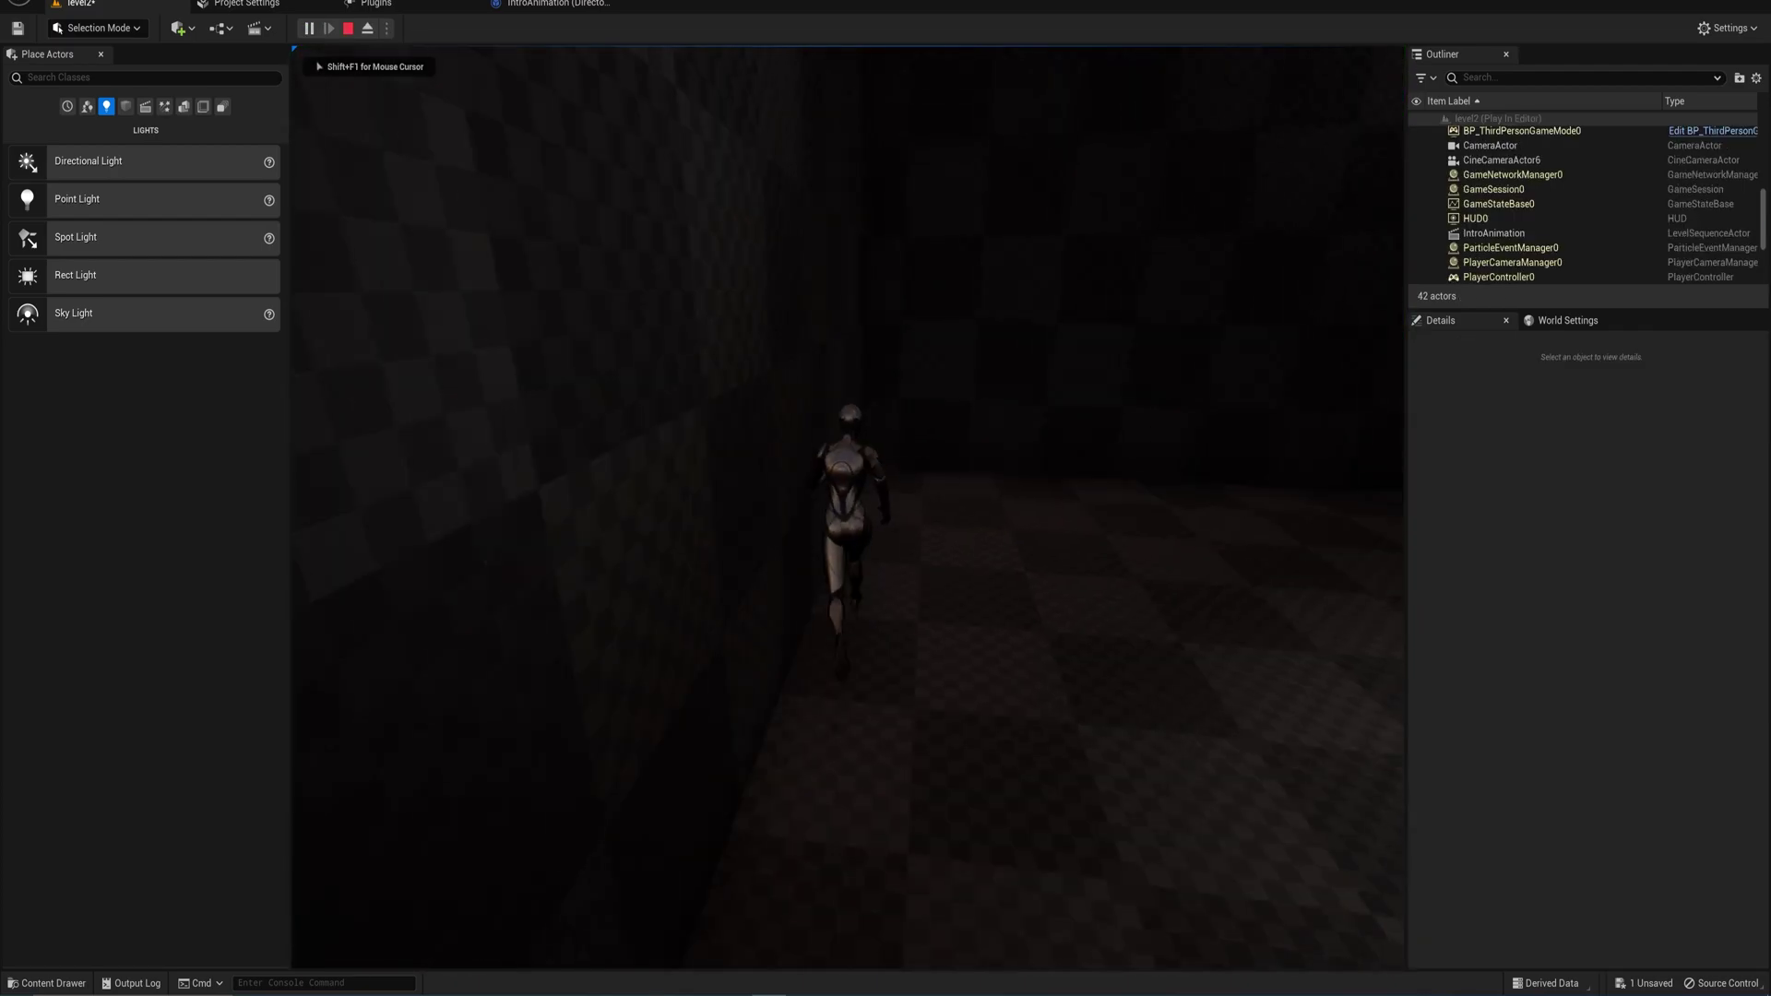
key(w)
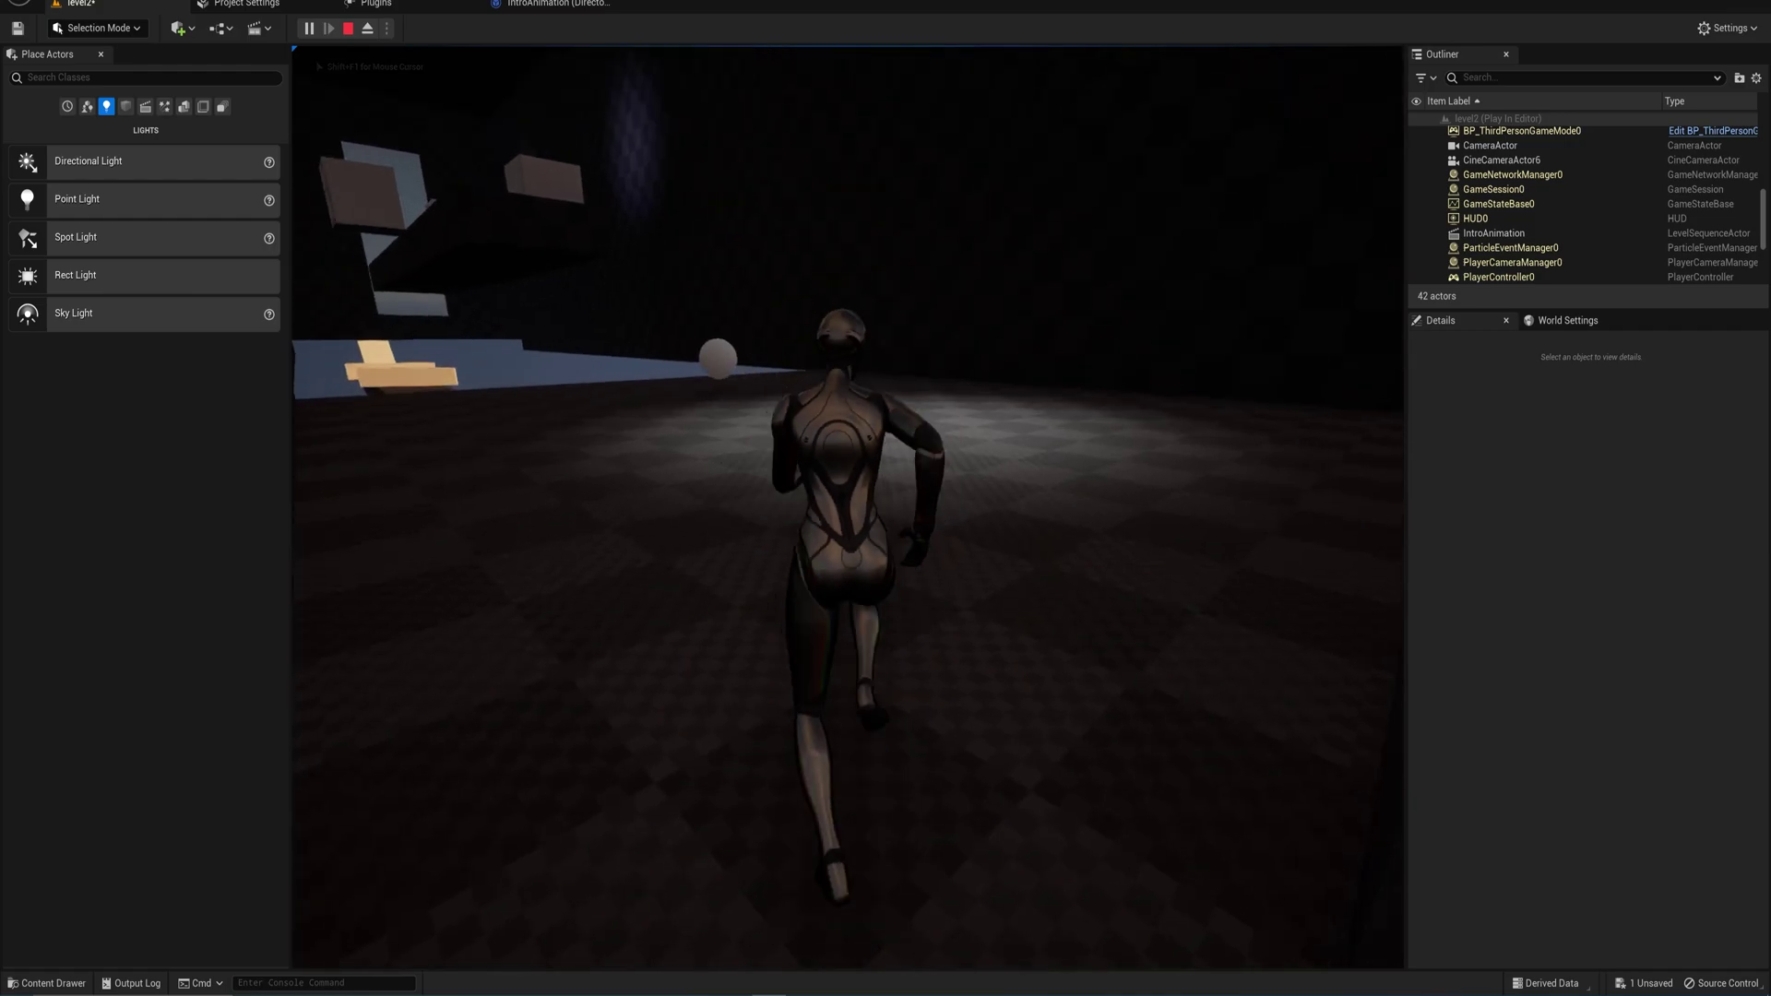
key(w)
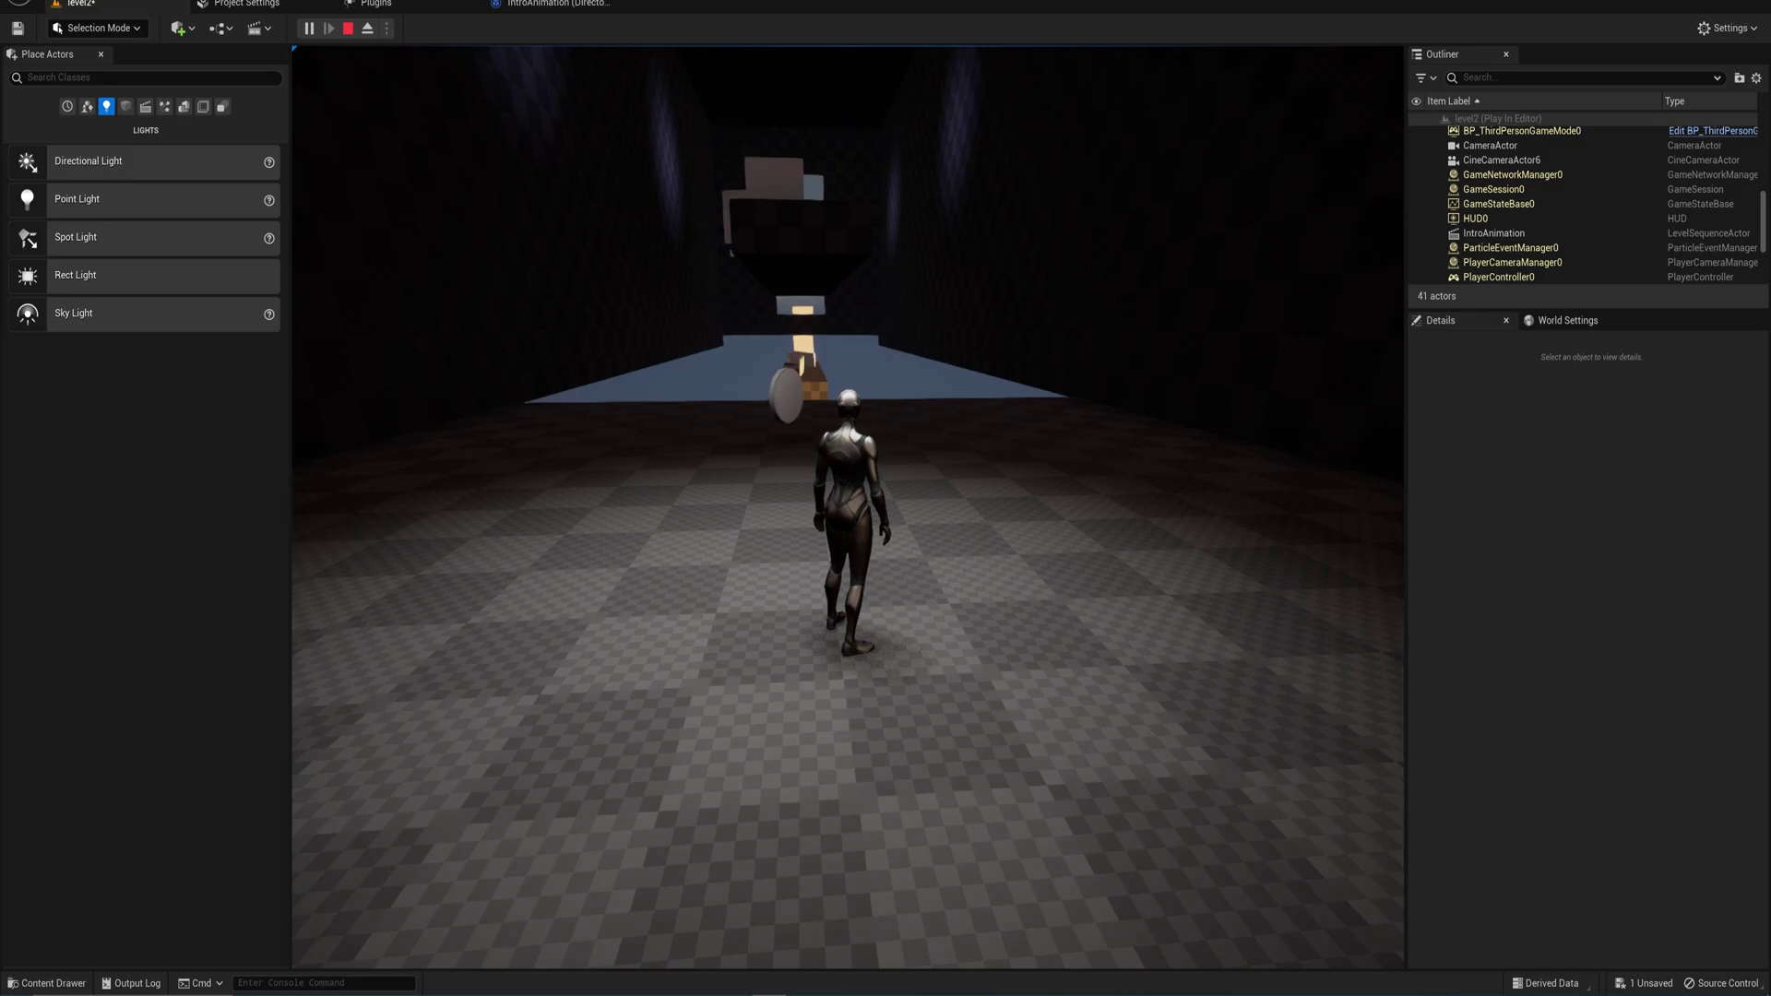
key(w)
key(w)
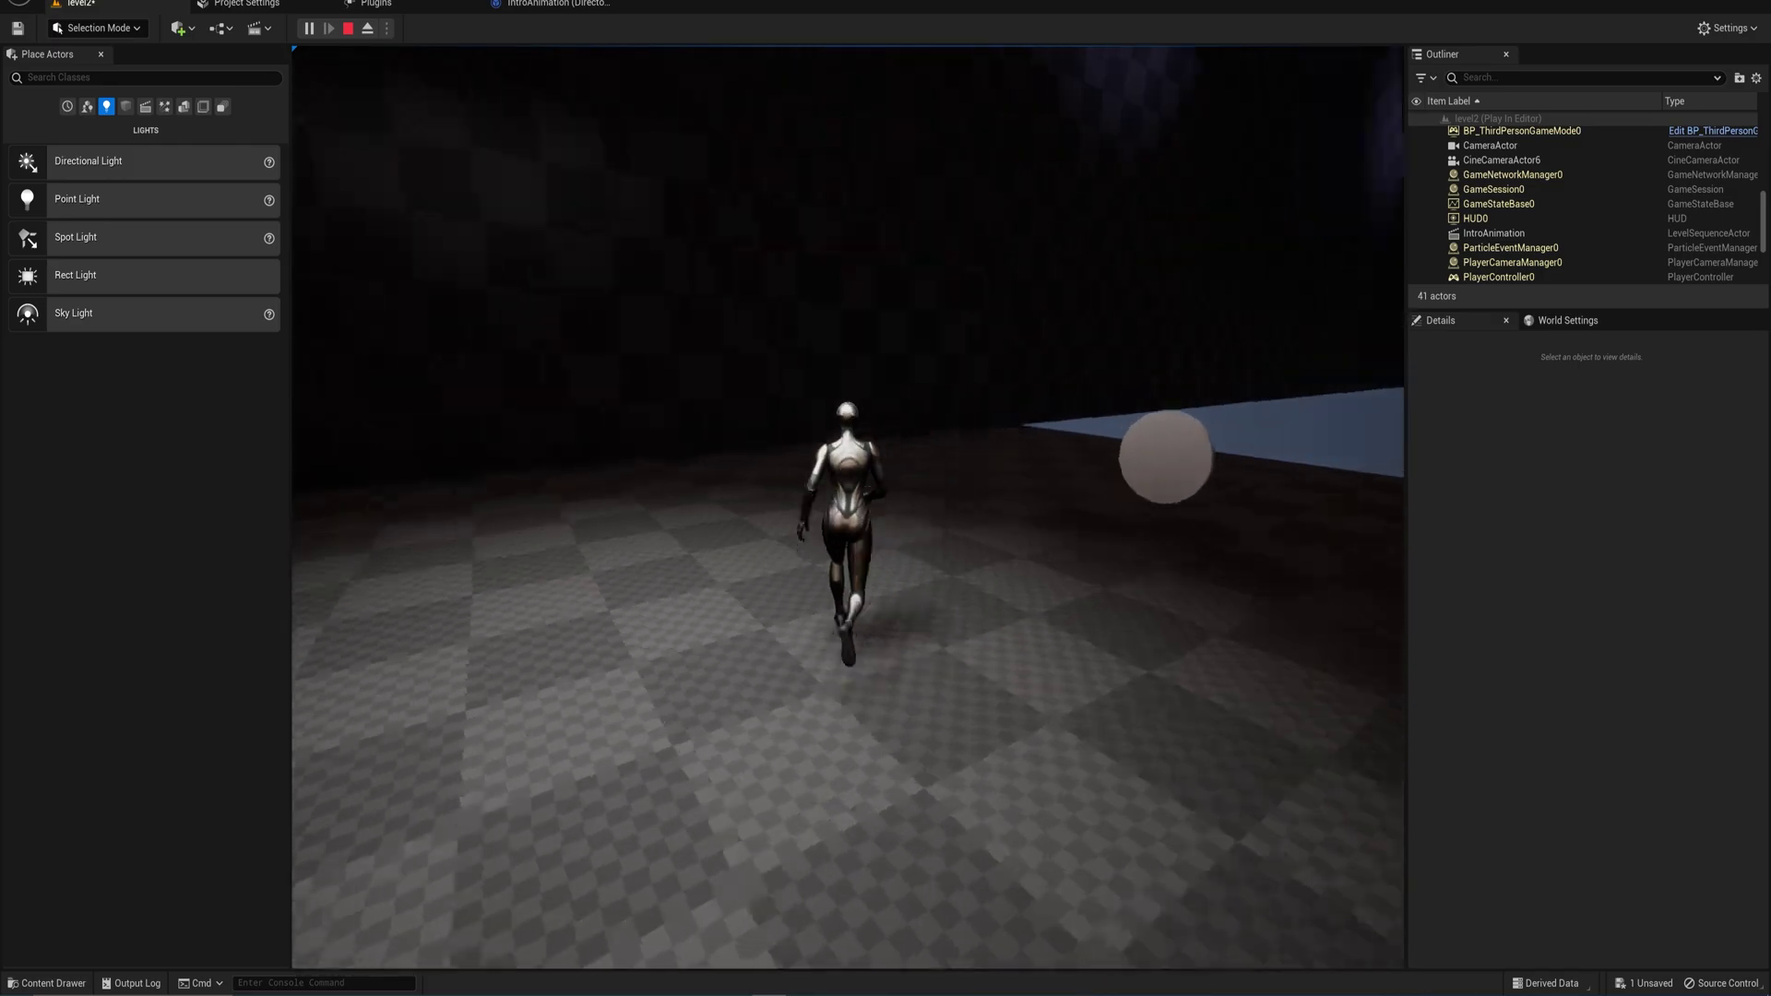
key(w)
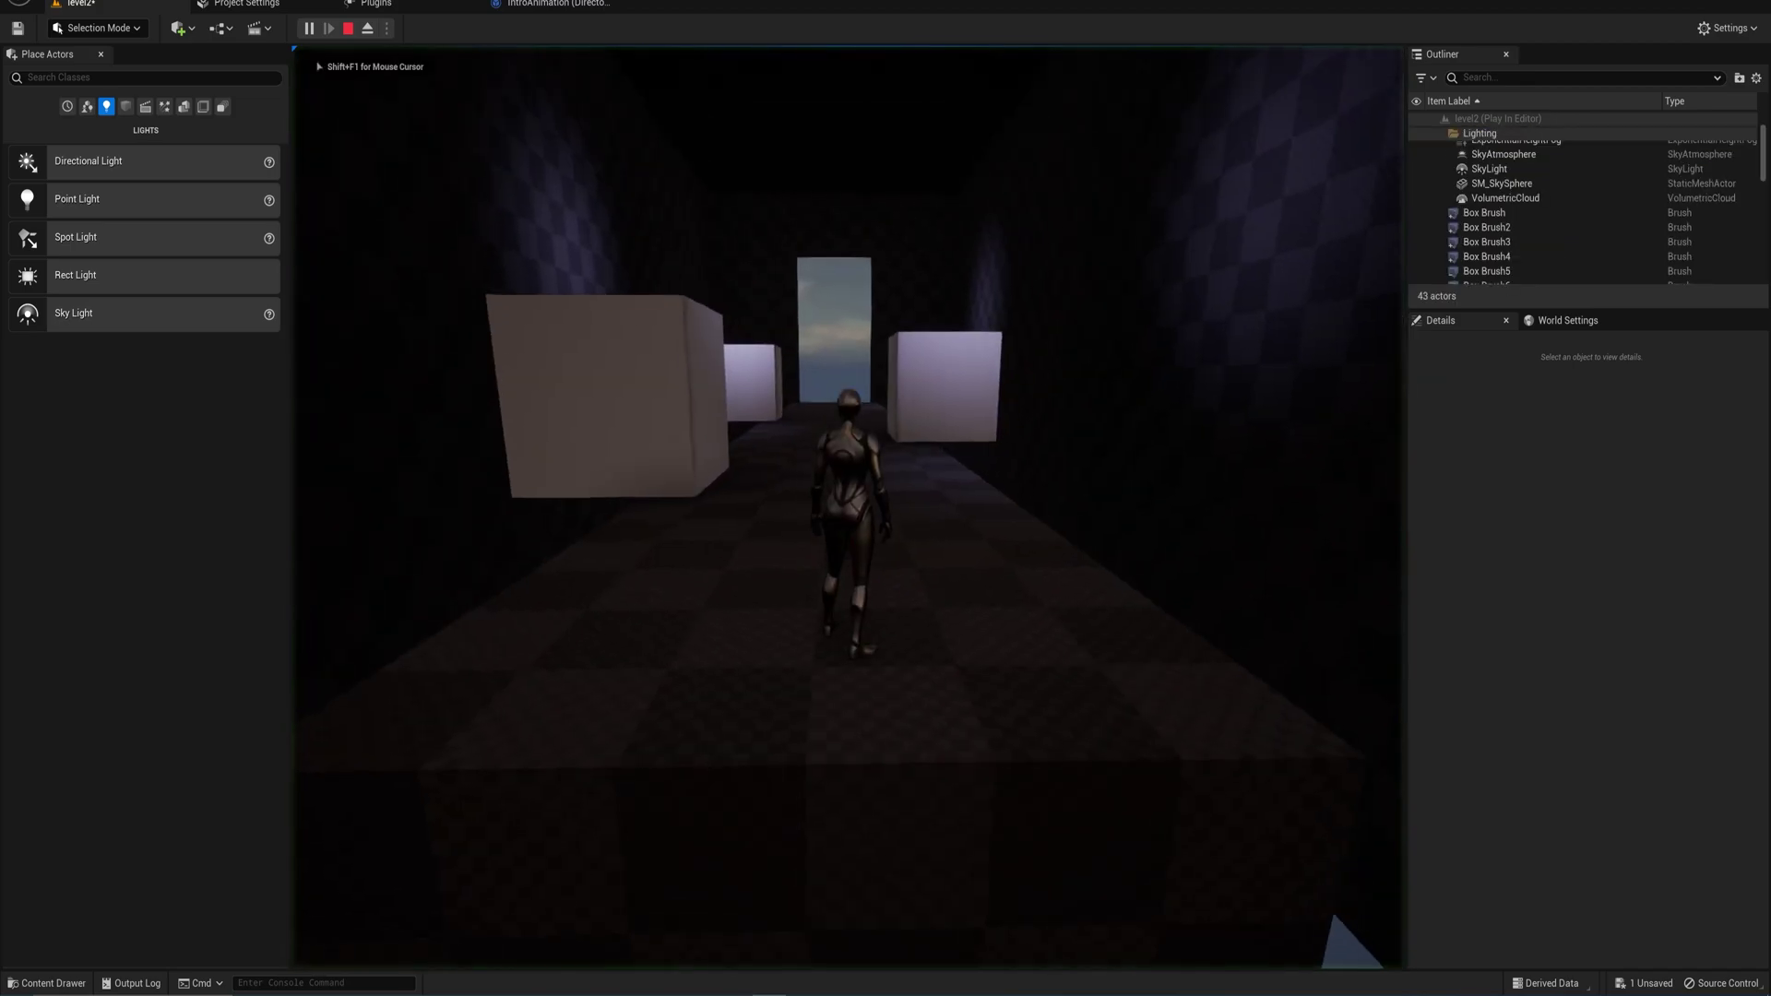
- Playtest the upper corridor with the sweeping blocks to check the point lights on the walls, and stop the game
key(w)
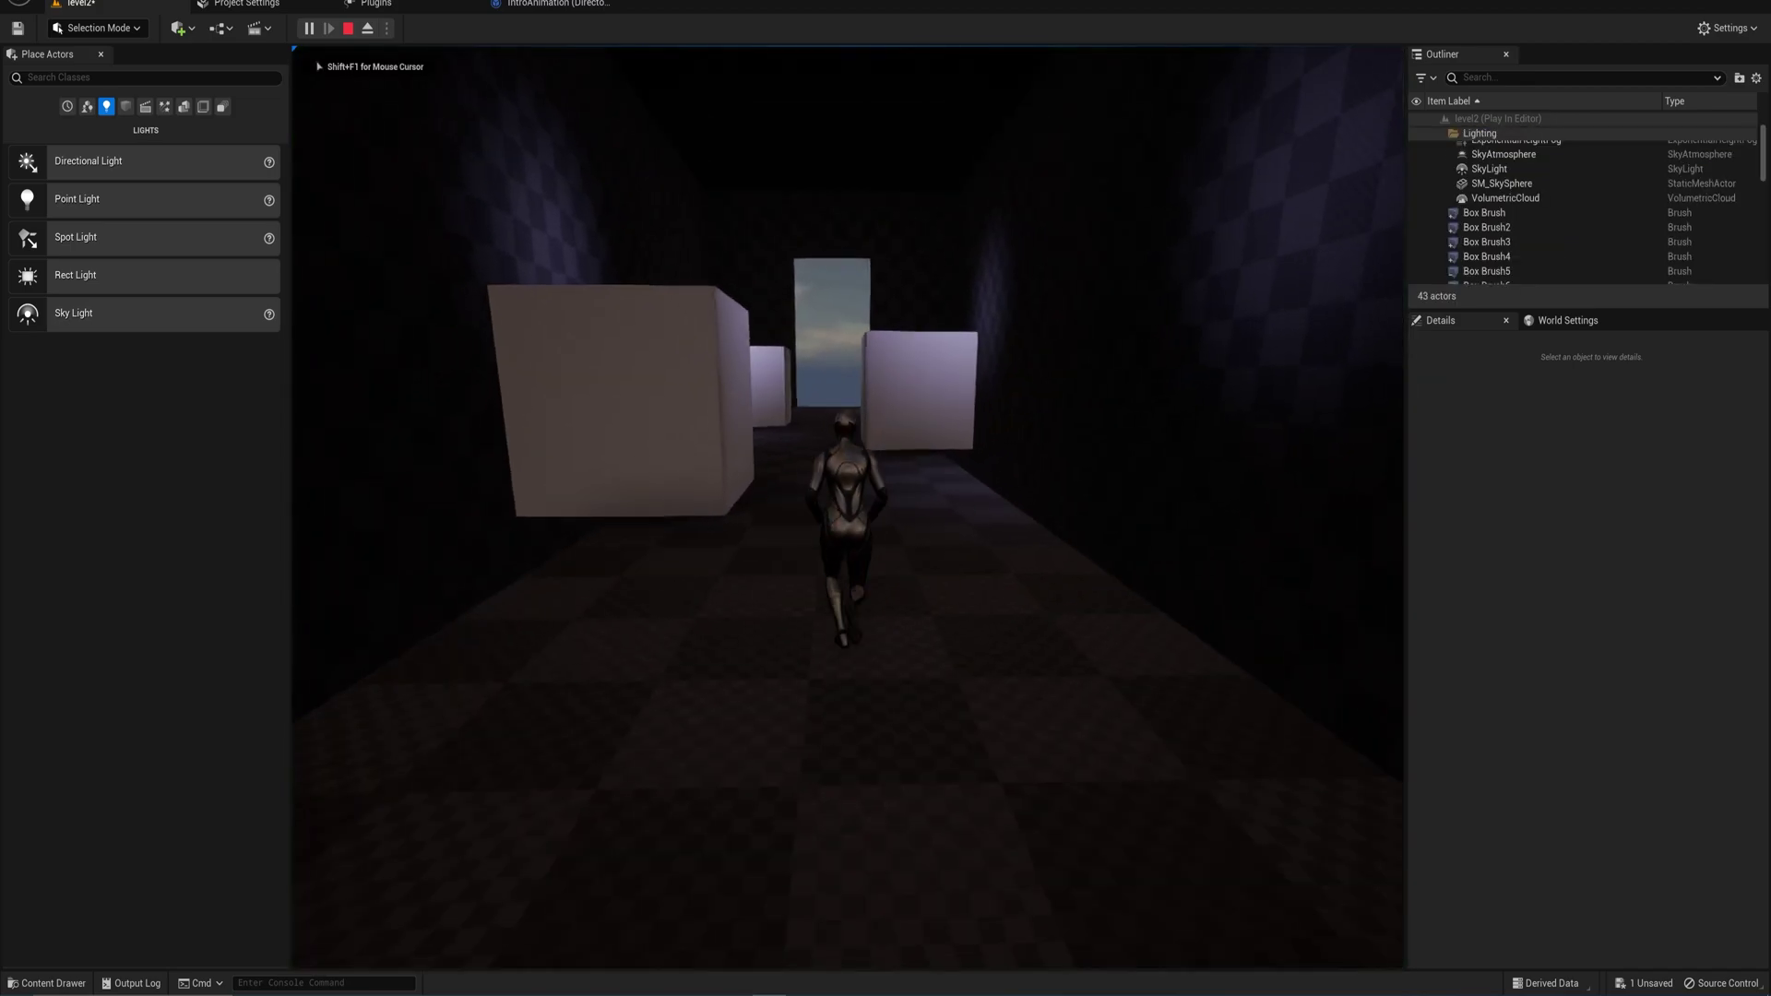
key(w)
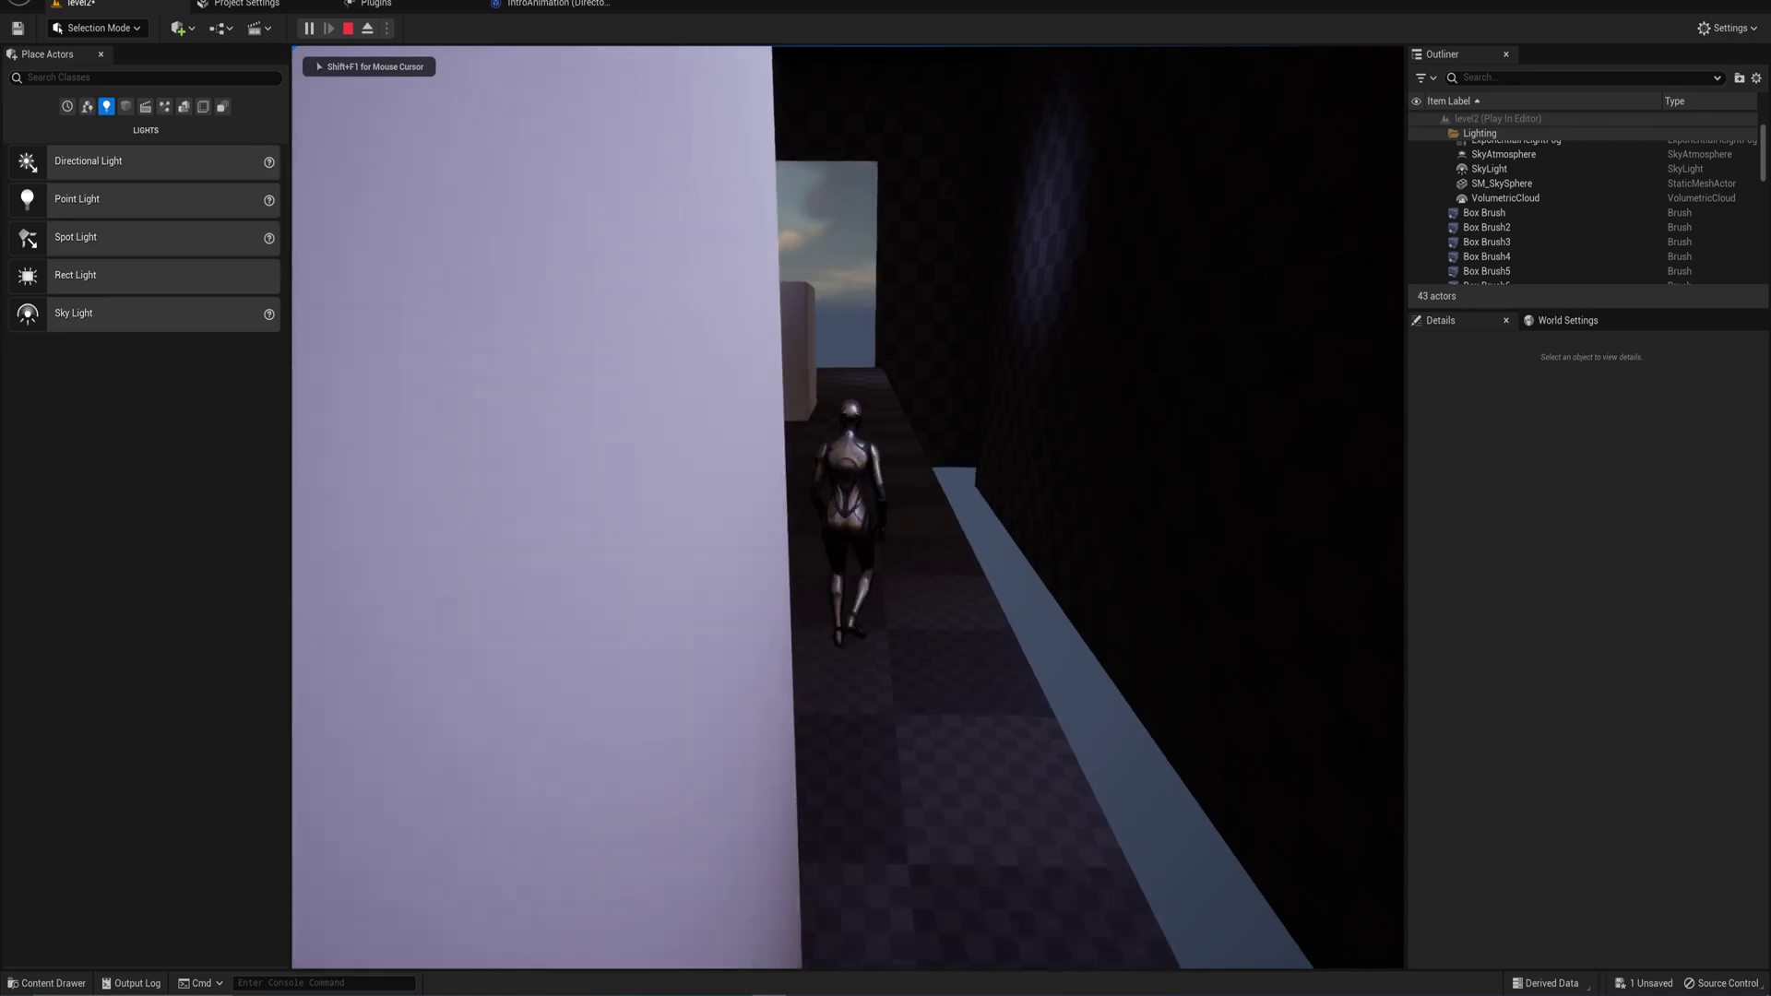
key(w)
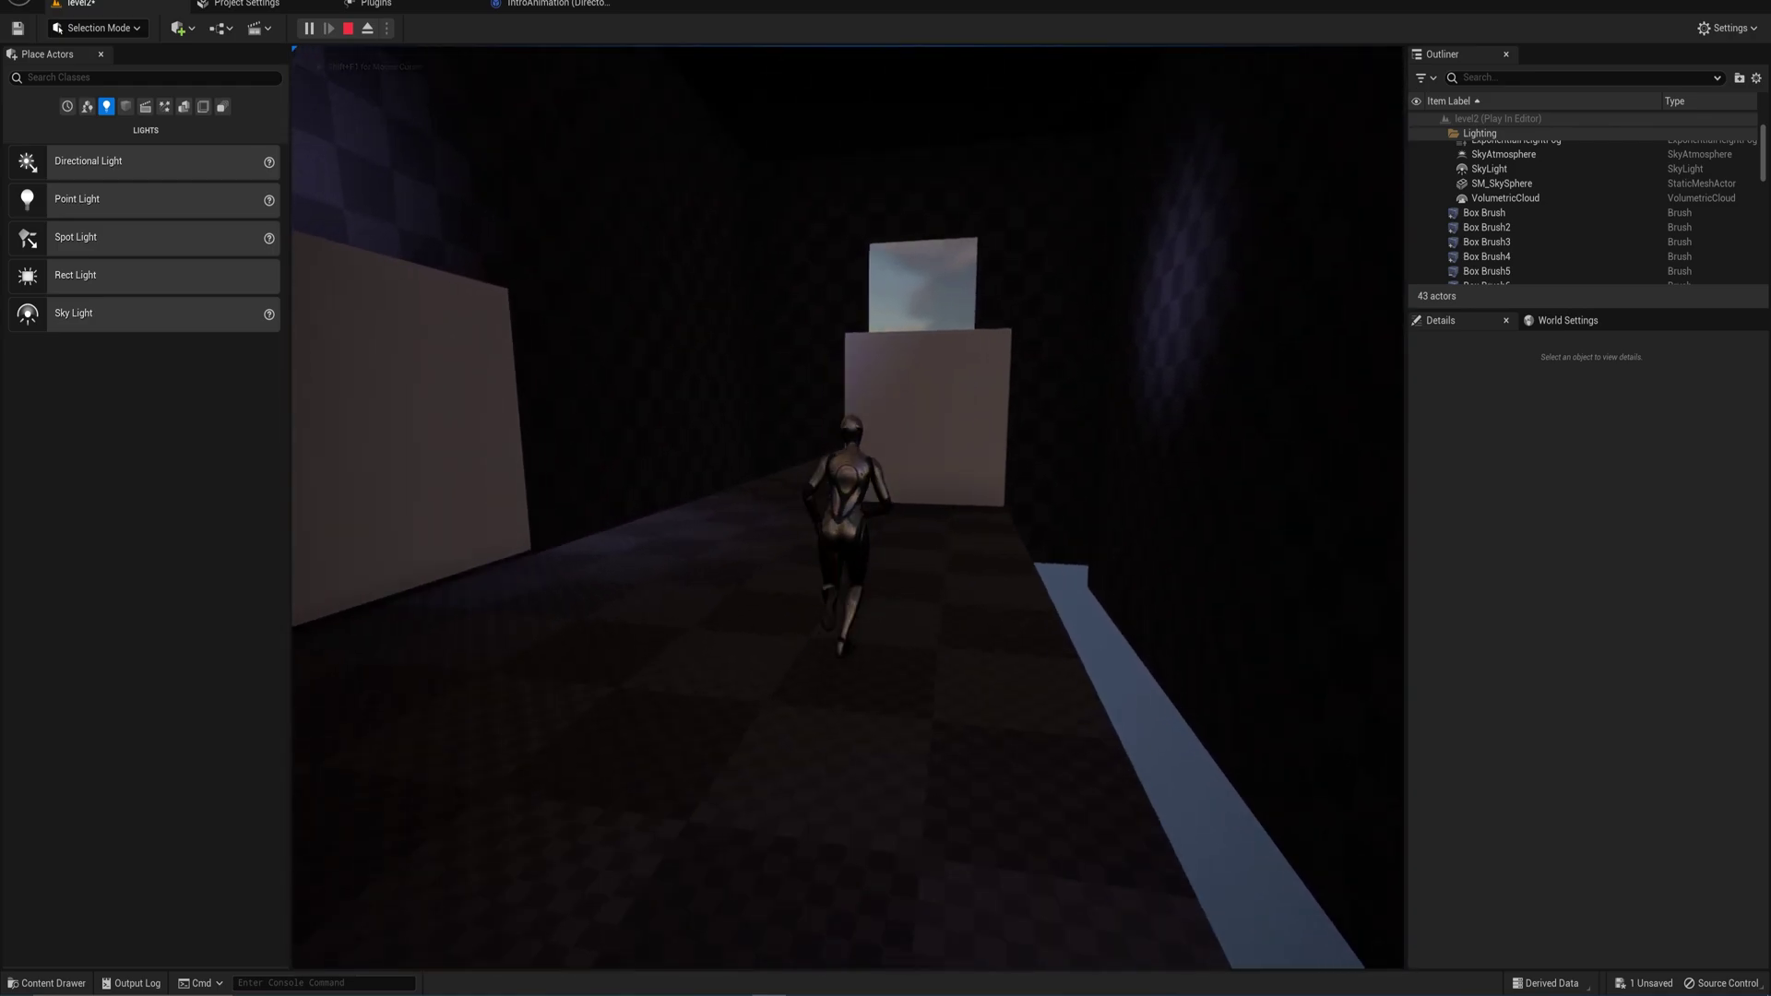
key(w)
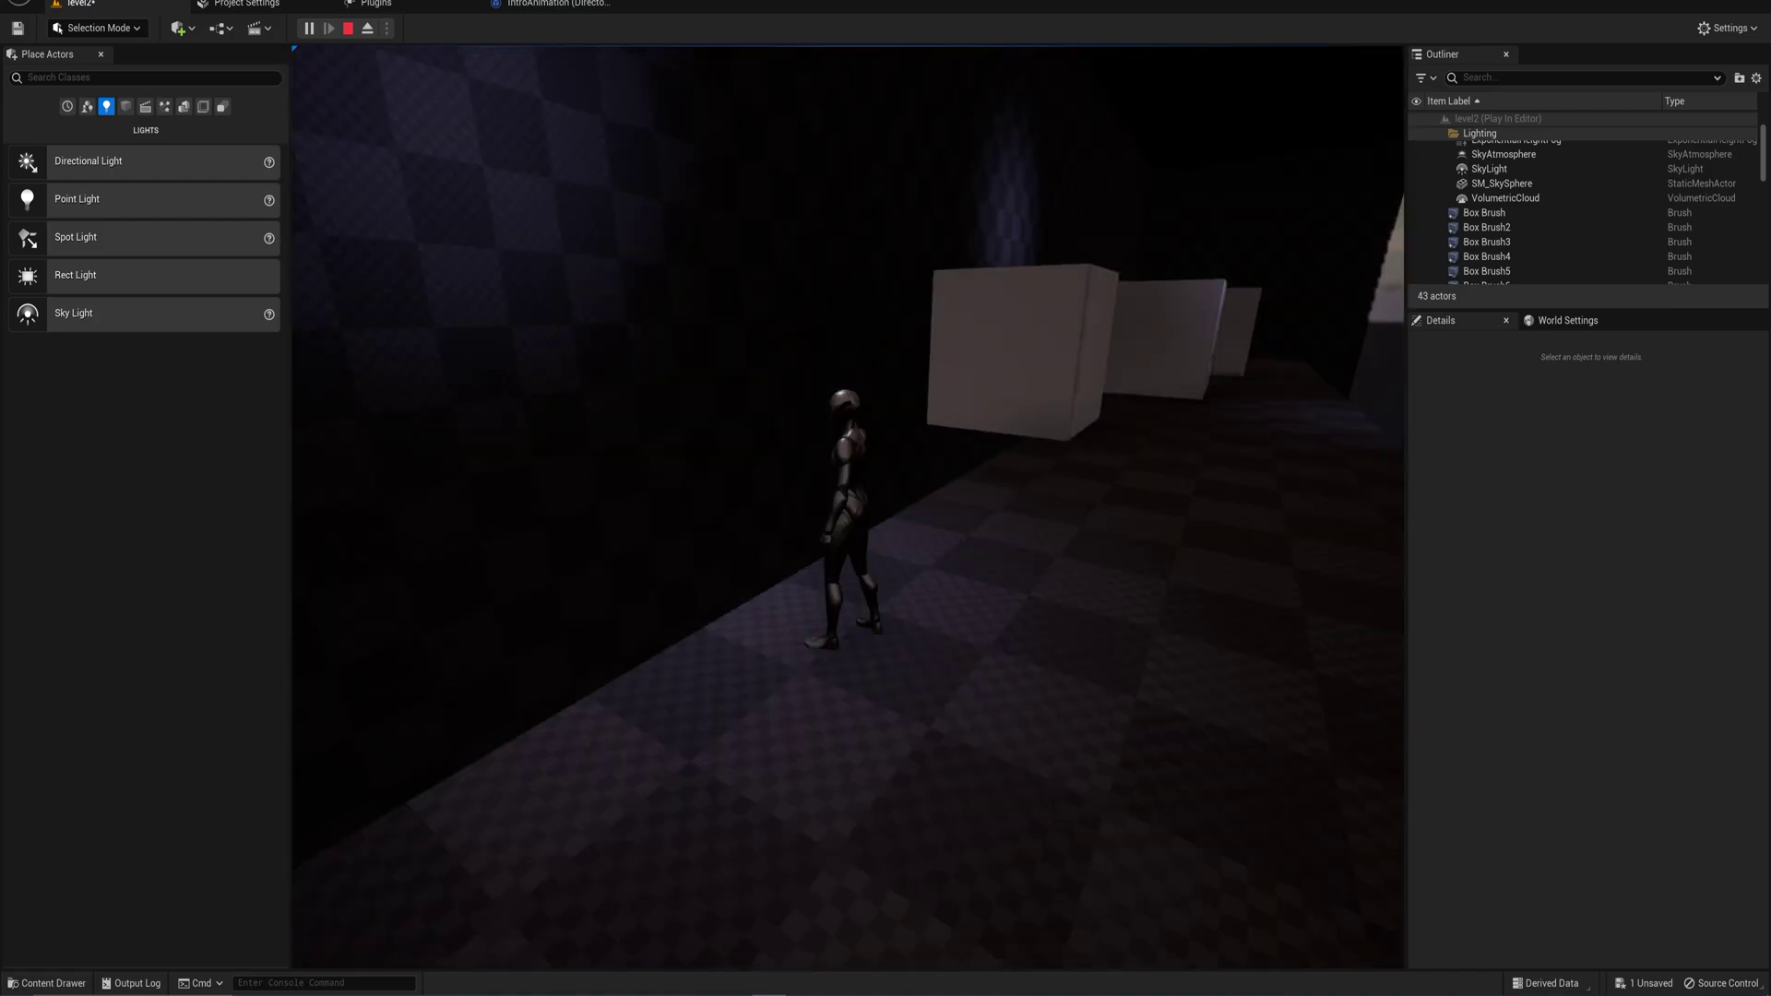
key(Escape)
- Add a second rect light above the upper corridor's platform at Z 1350, aimed down with a pitch of -90
key(w)
mouse_move(1197, 420)
right_down()
mouse_move(1207, 314)
mouse_move(1569, 443)
mouse_move(1543, 450)
right_up()
mouse_move(88, 275)
mouse_down()
mouse_move(1078, 572)
mouse_move(1108, 635)
mouse_up()
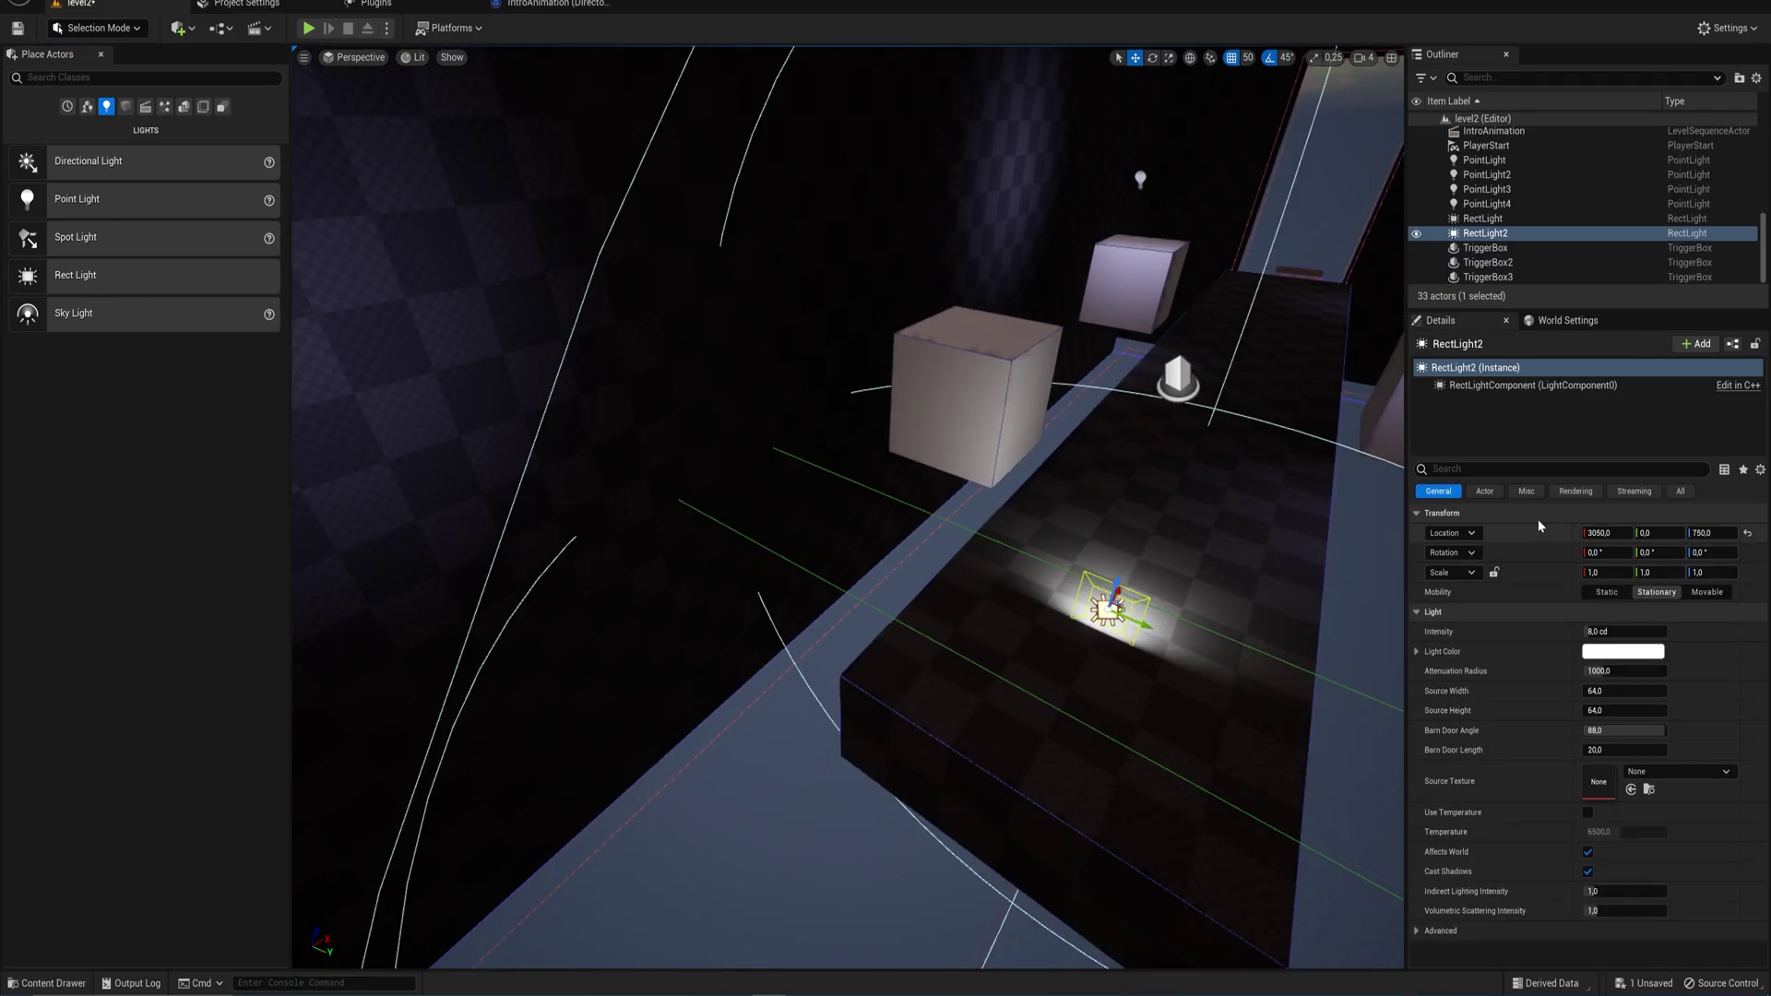
drag(1116, 590, 1161, 347)
right_drag(1160, 347, 1029, 297)
- Tint the new corridor rect light pale green and raise its intensity to about 23.1 cd
click(1636, 652)
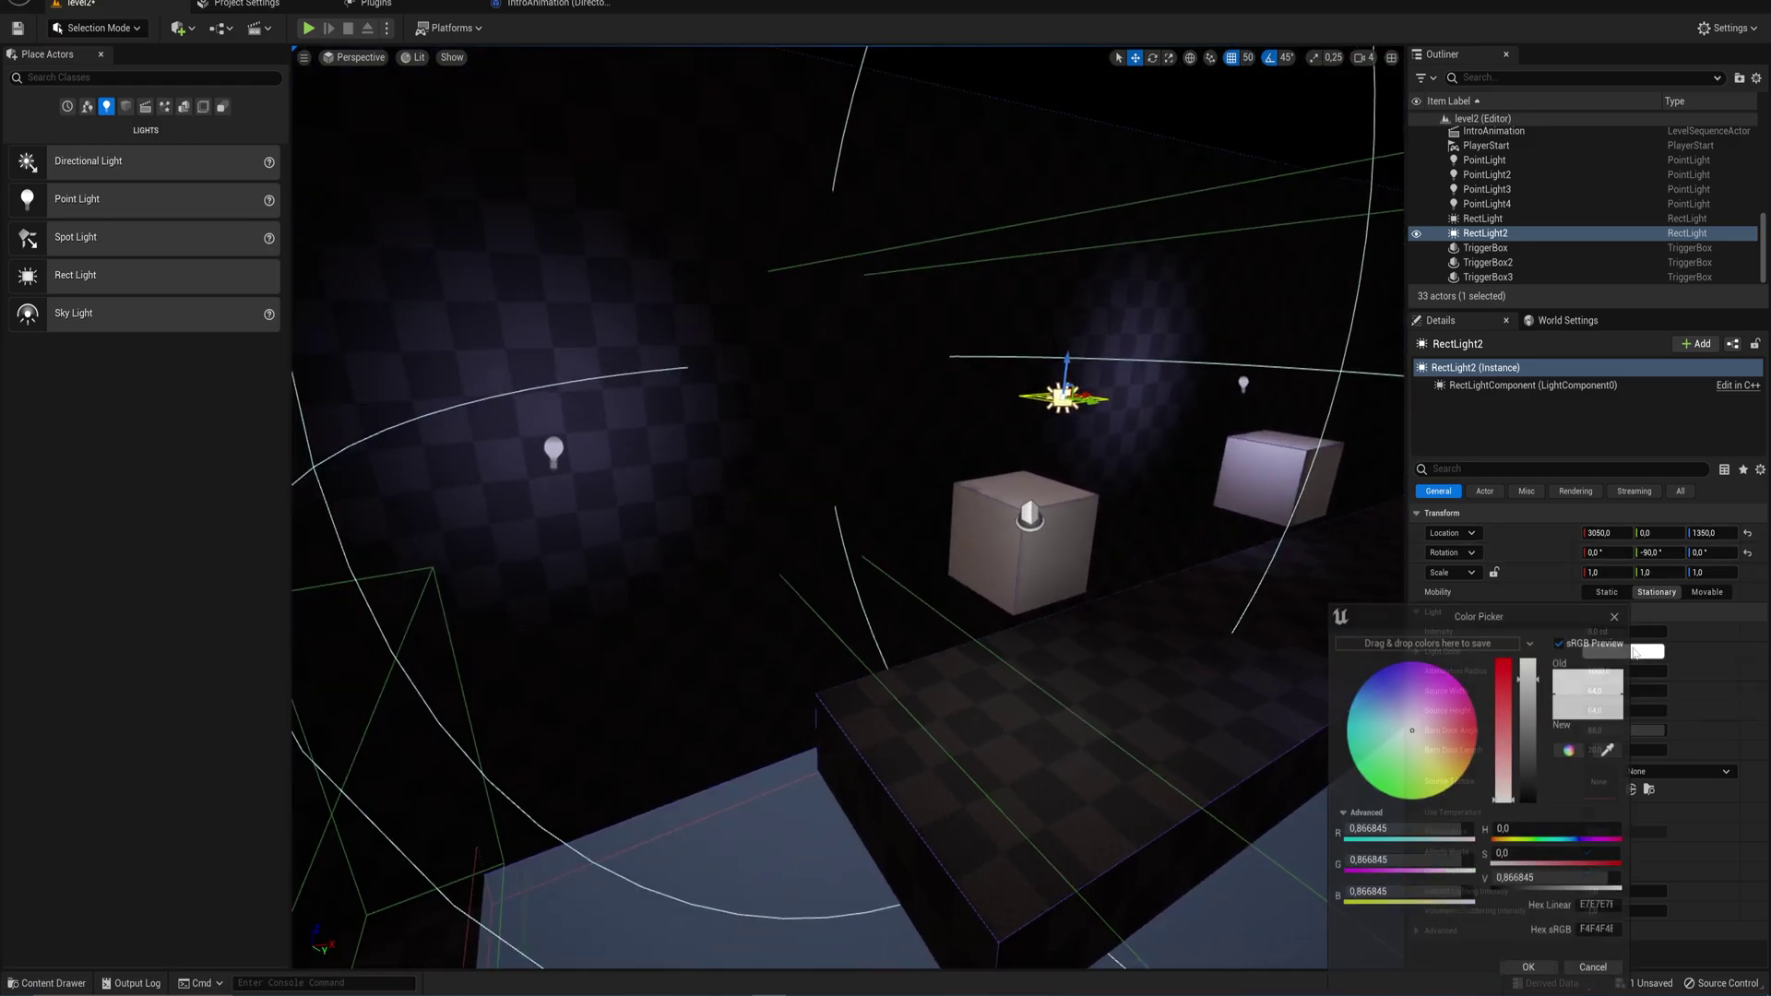
click(1410, 736)
drag(1412, 740, 1394, 756)
right_drag(1231, 539, 1263, 527)
click(1679, 661)
- Stretch the green rect light's source to about 270 by 2547 along the corridor at X 3750, and increase its attenuation radius
drag(1626, 710, 1607, 710)
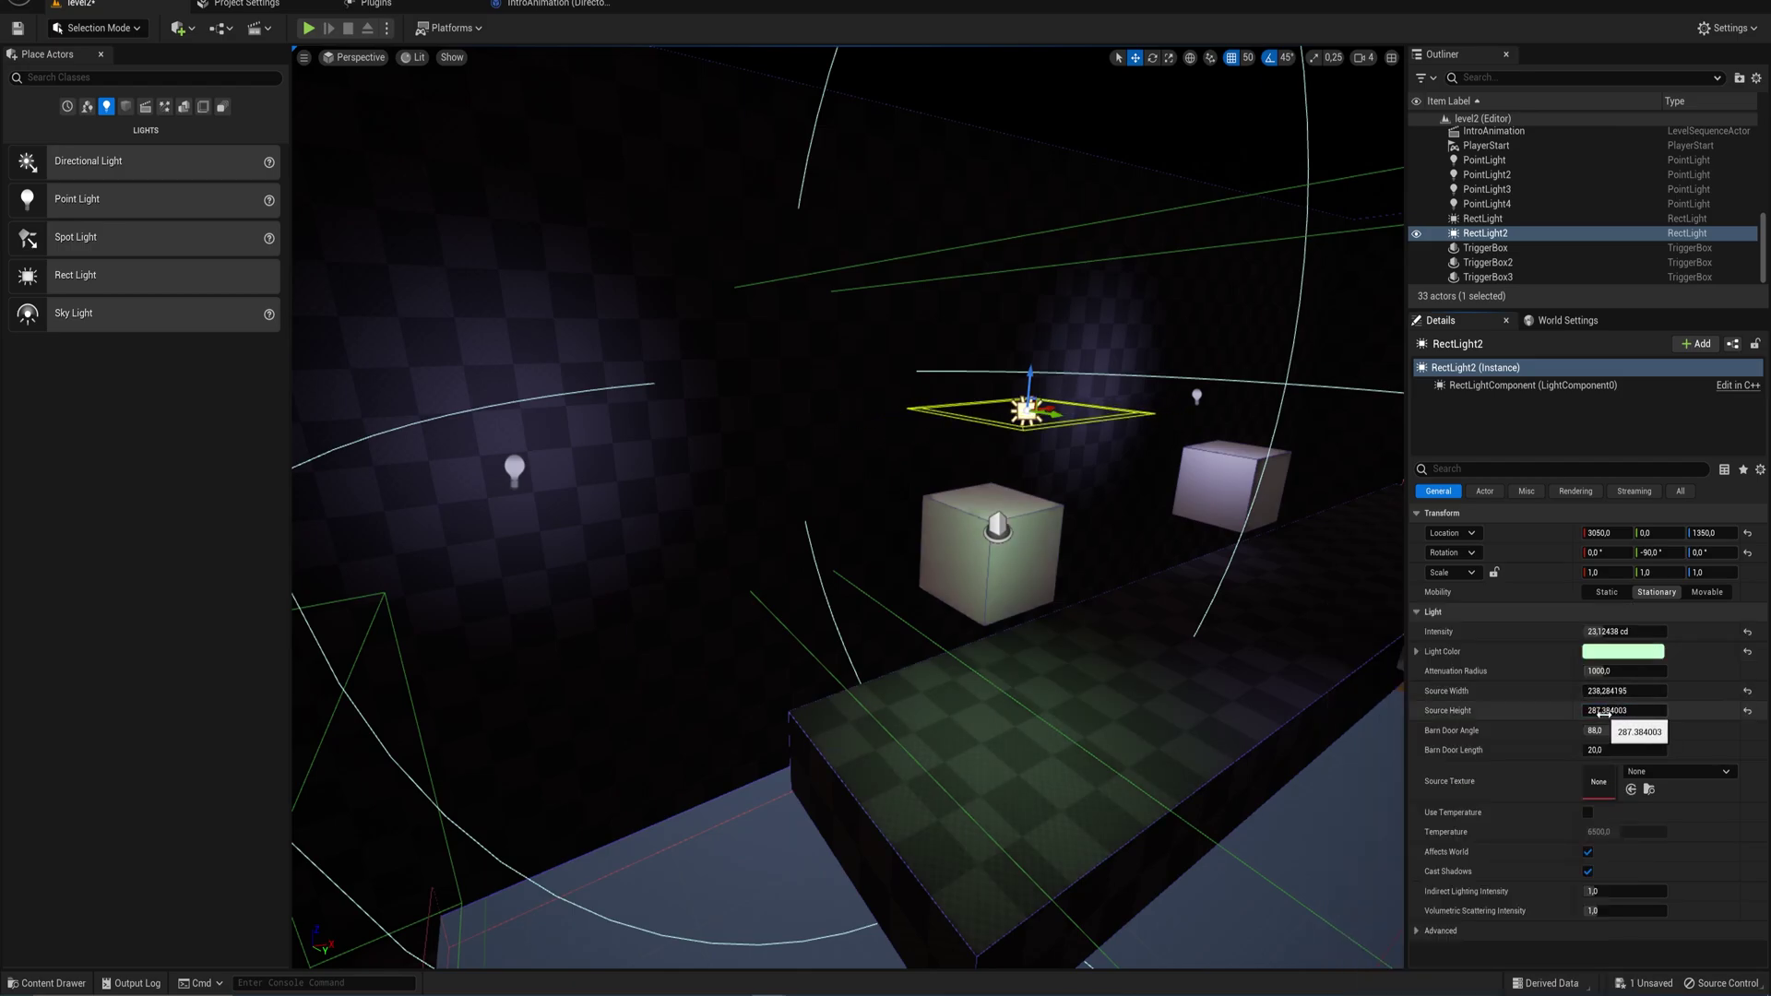
drag(1604, 712, 1760, 713)
right_drag(1048, 464, 849, 482)
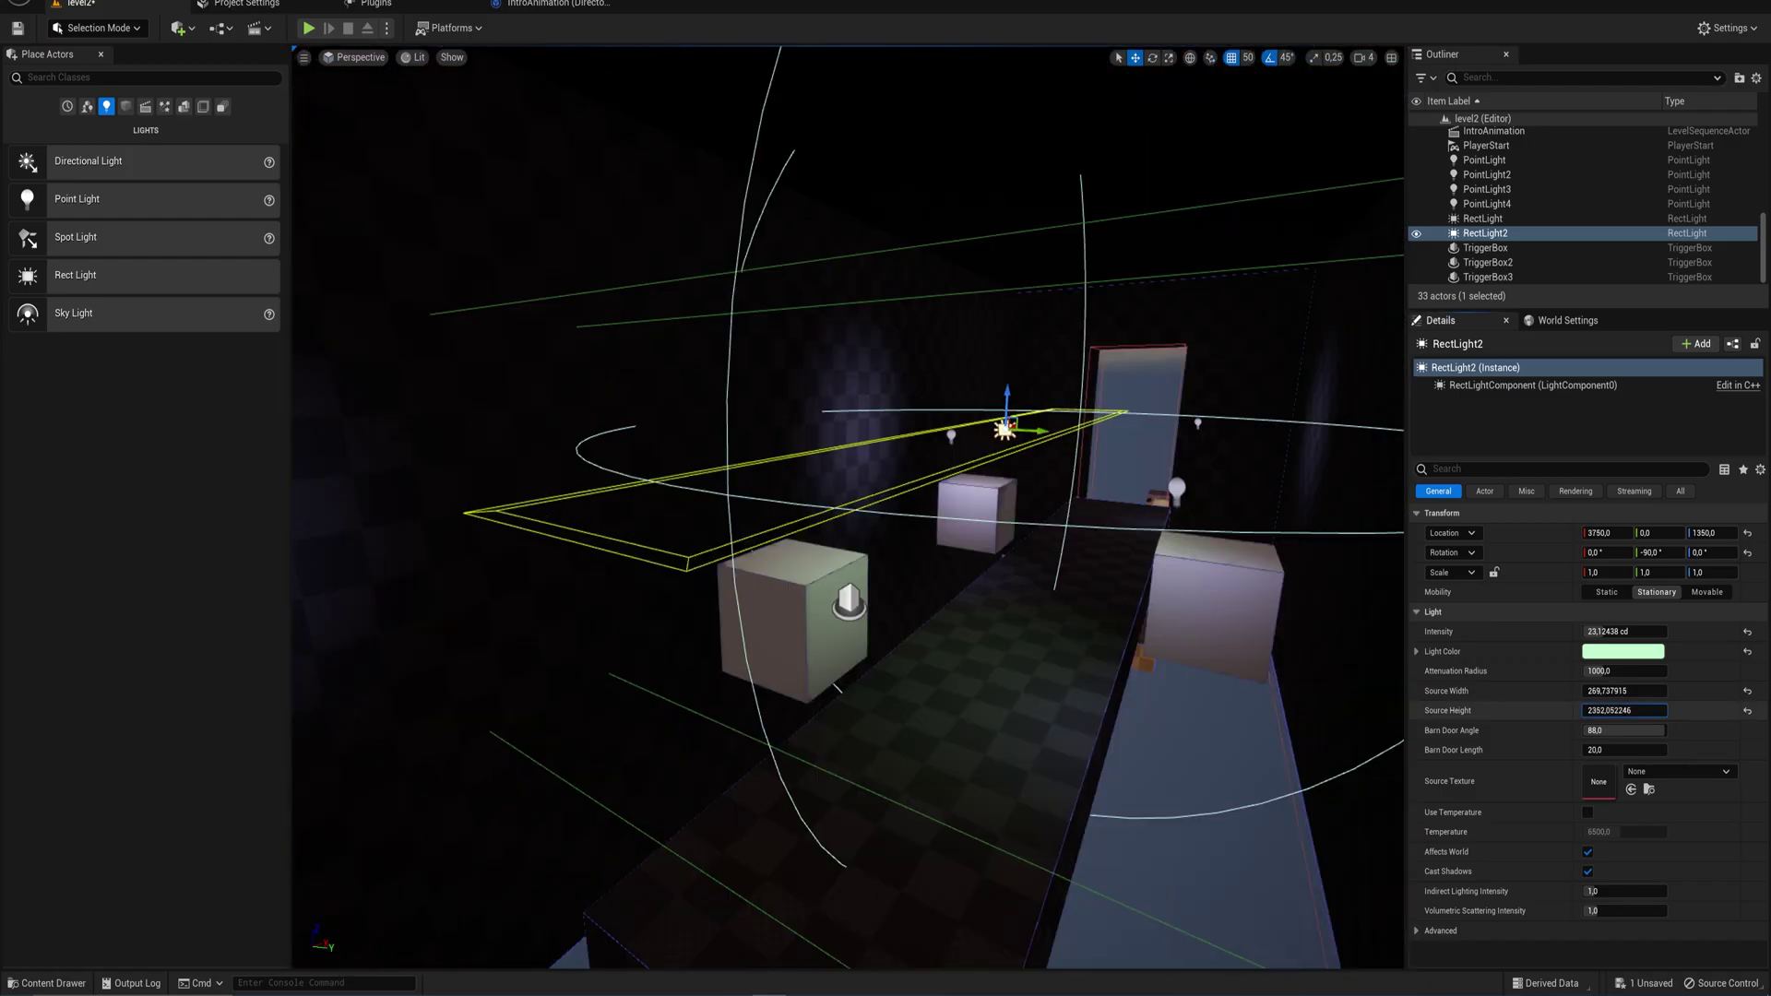
drag(1624, 710, 1661, 711)
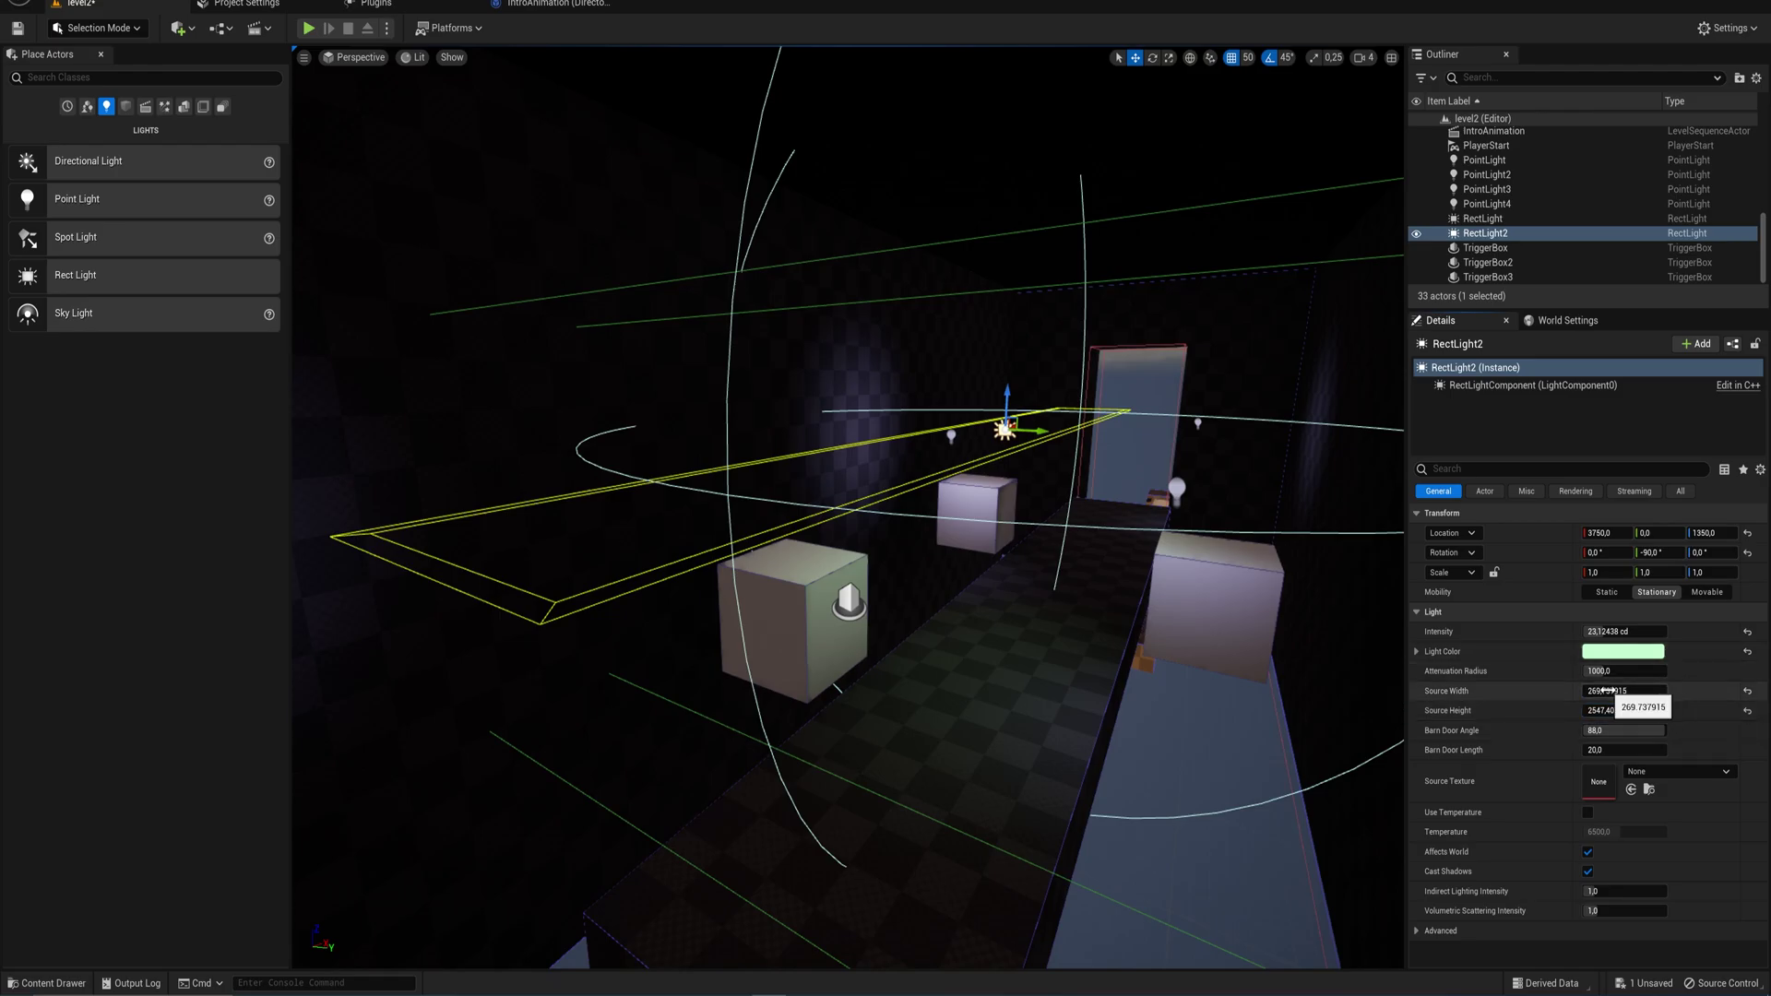
drag(1605, 671, 1642, 670)
right_drag(1031, 441, 831, 437)
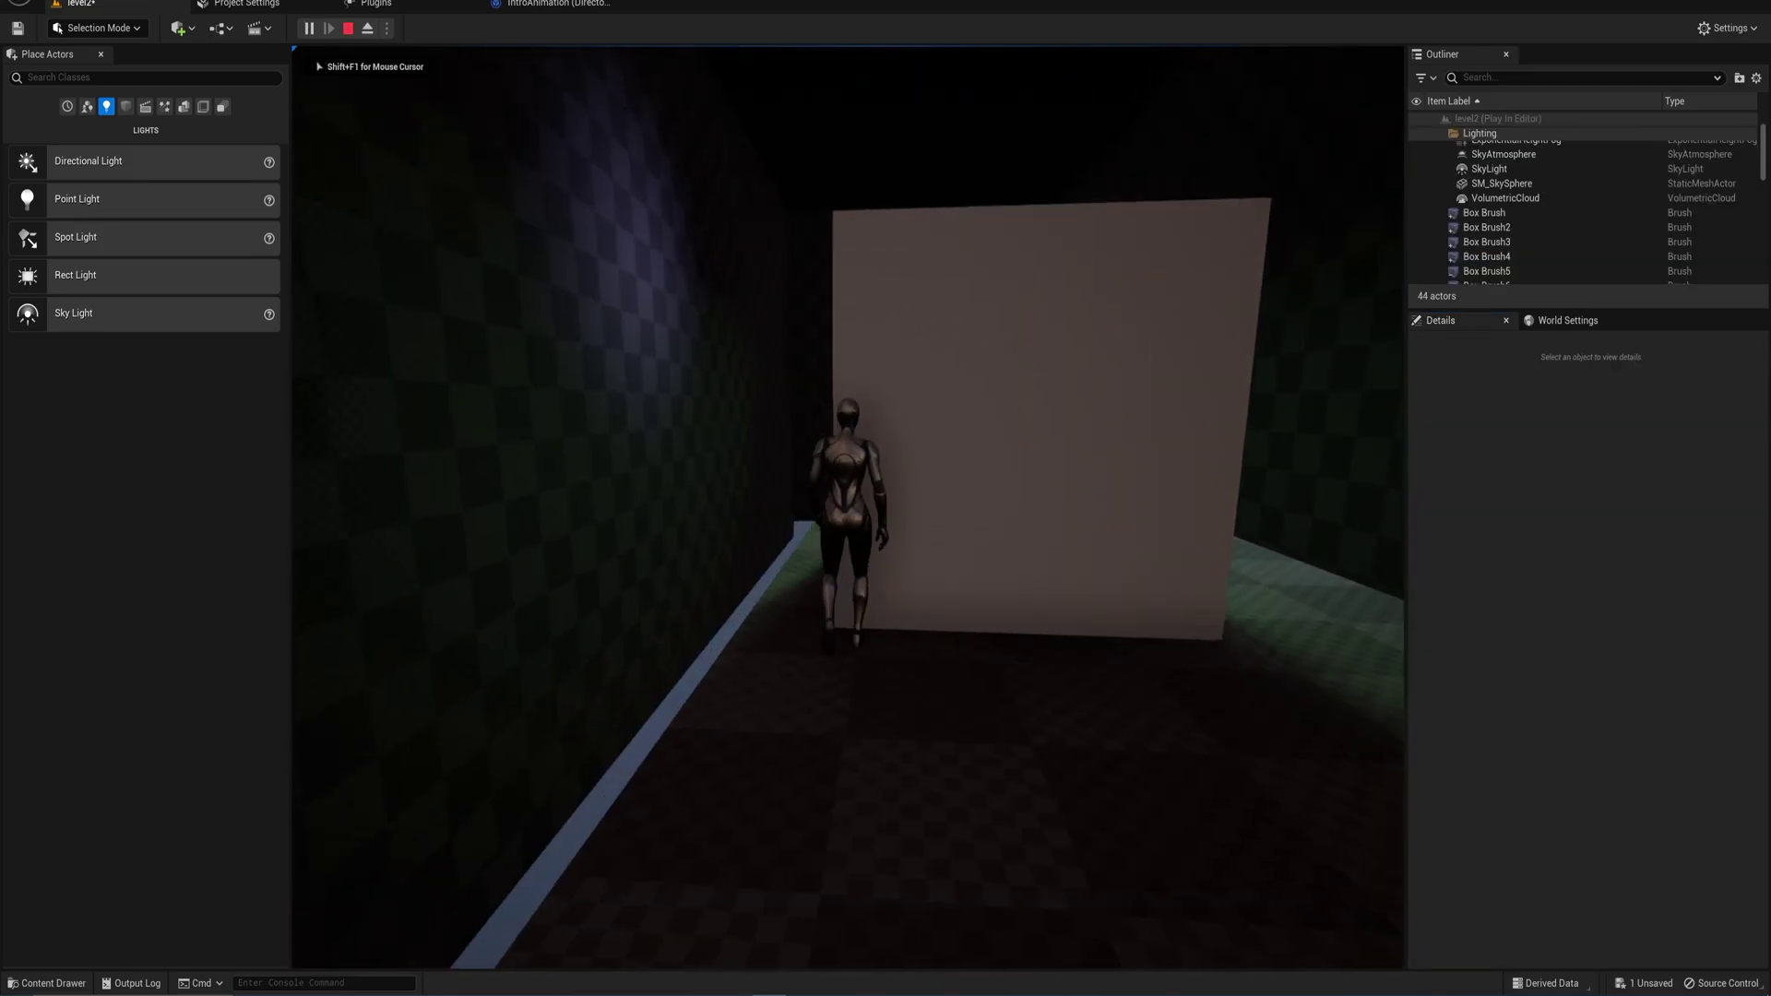
- Playtest the upper corridor past the moving blocks to the far doorway to check the green rect light, and stop the game
key(w)
key(w)
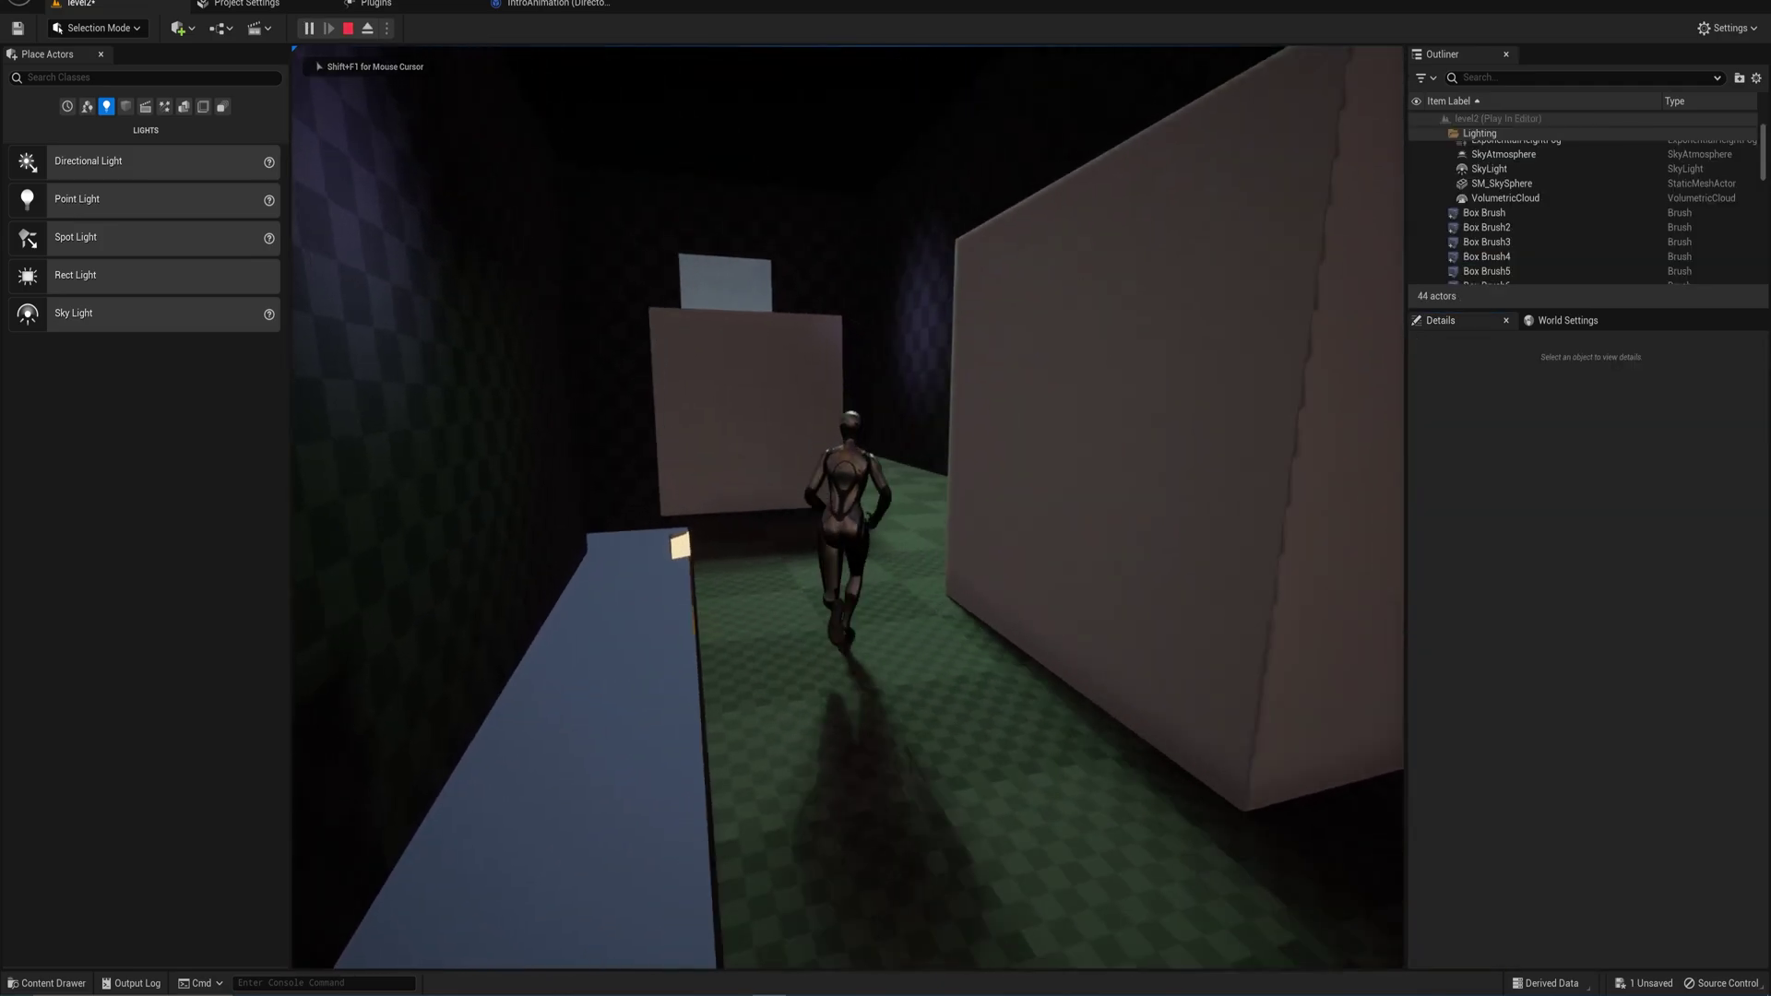
key(w)
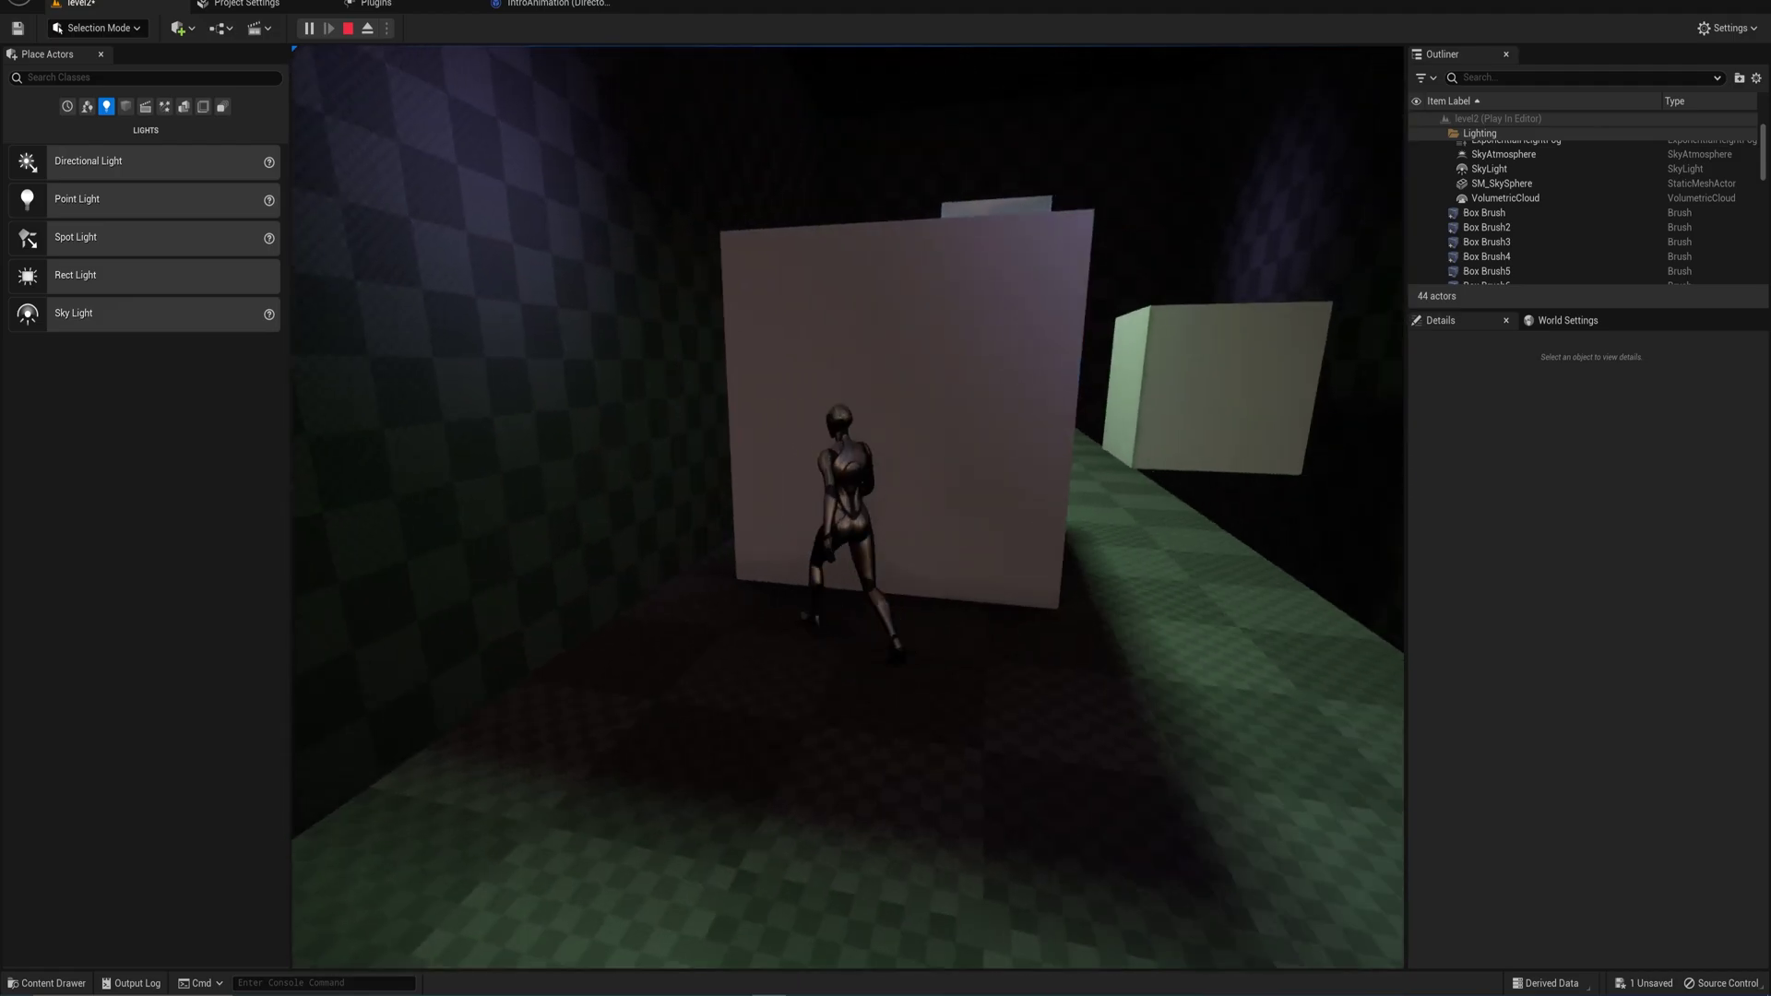
key(w)
key(w)
key(a)
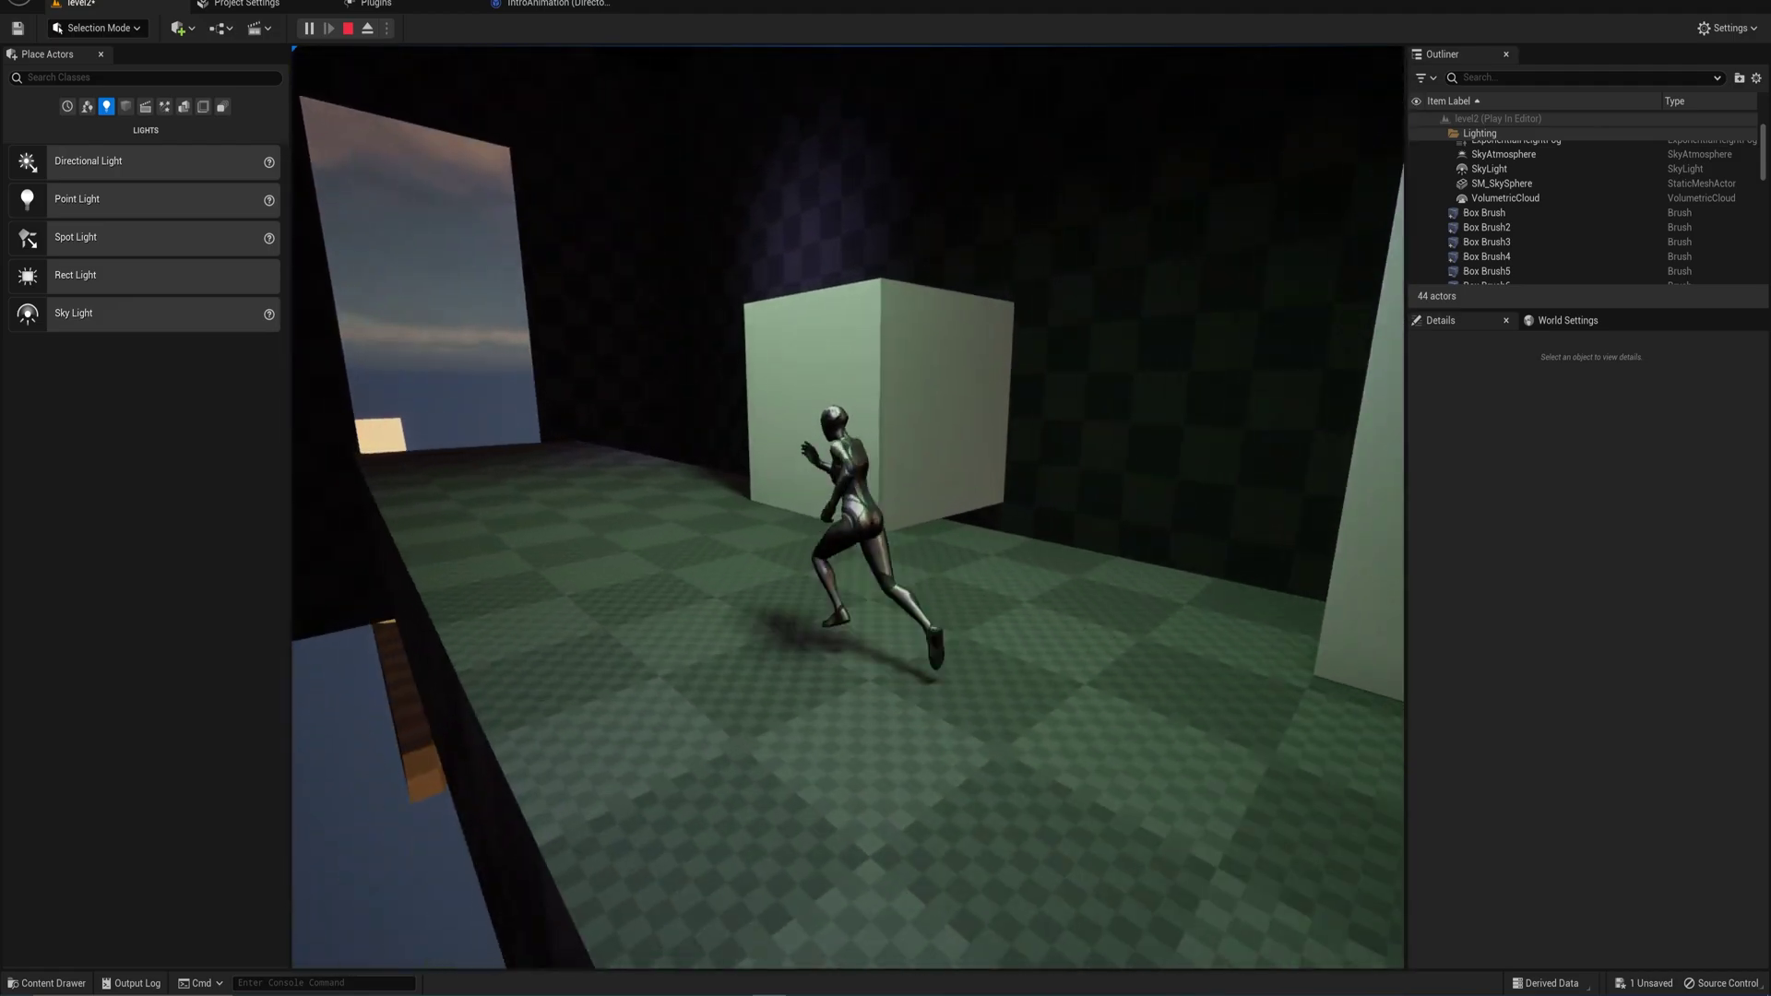
key(w)
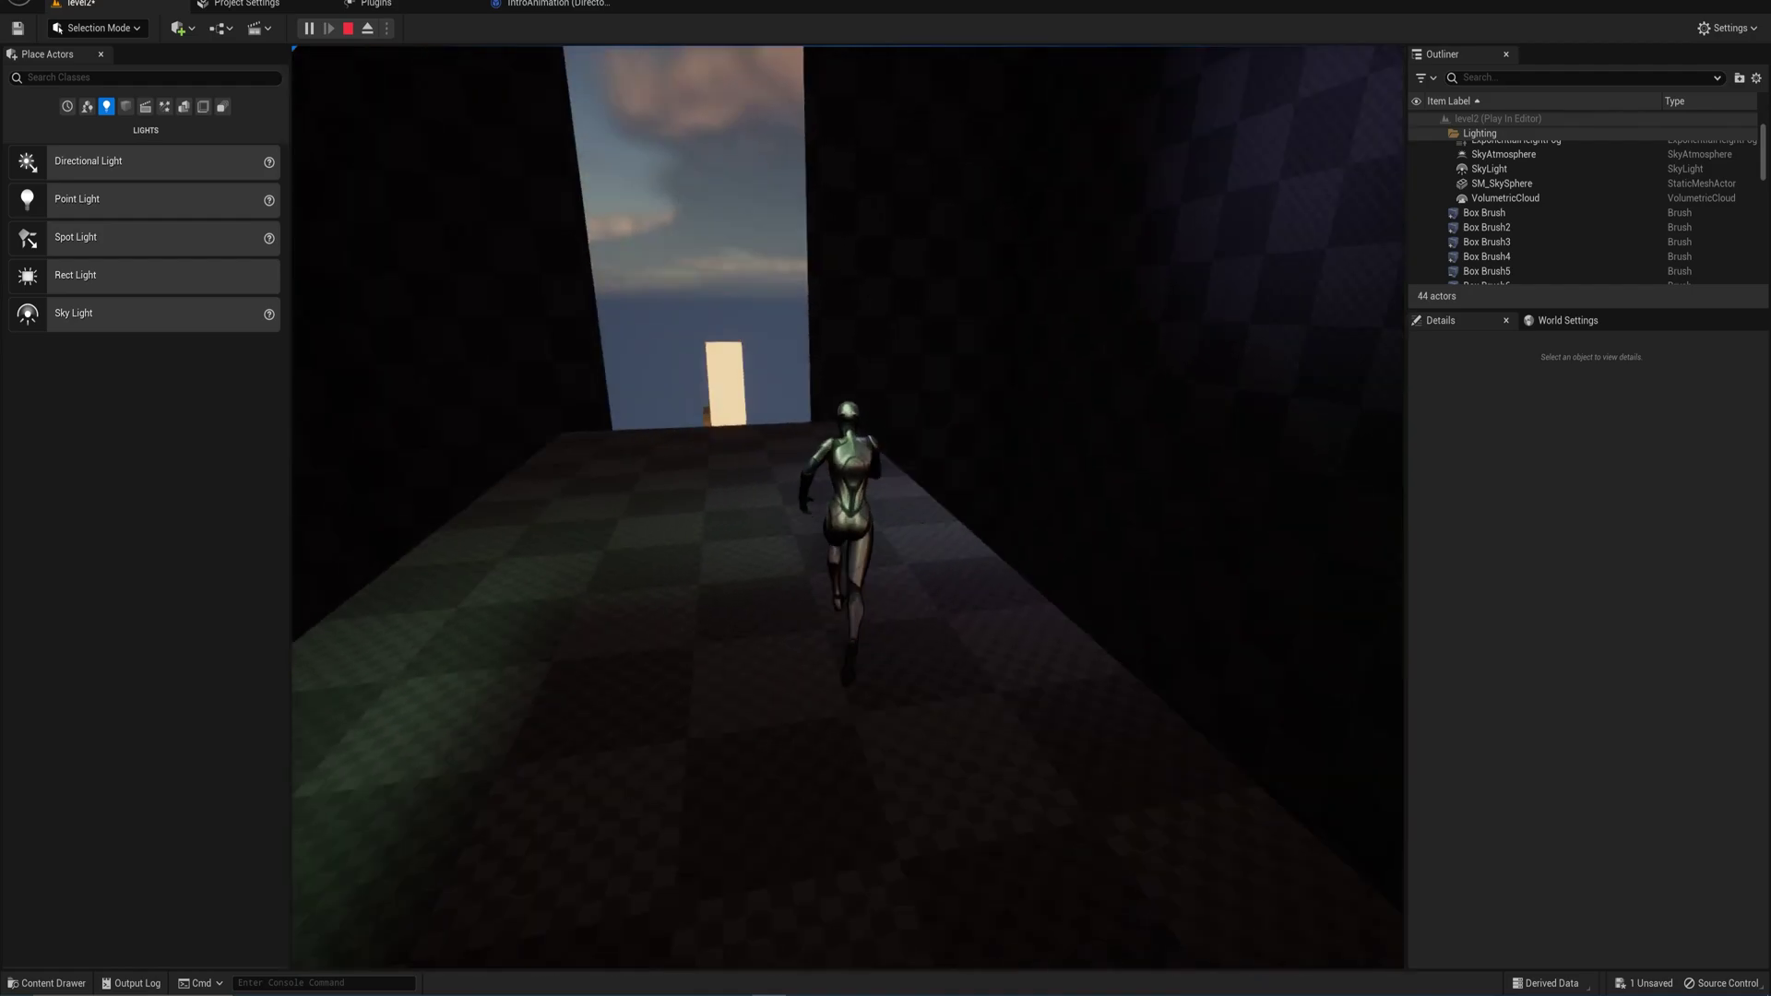
key(Escape)
- Return to the dark start room overlooking the obstacle course and begin a search among the placeable actors
mouse_move(838, 303)
right_down()
mouse_move(932, 240)
mouse_move(821, 199)
right_up()
key(w)
key(w)
right_drag(815, 466, 1255, 498)
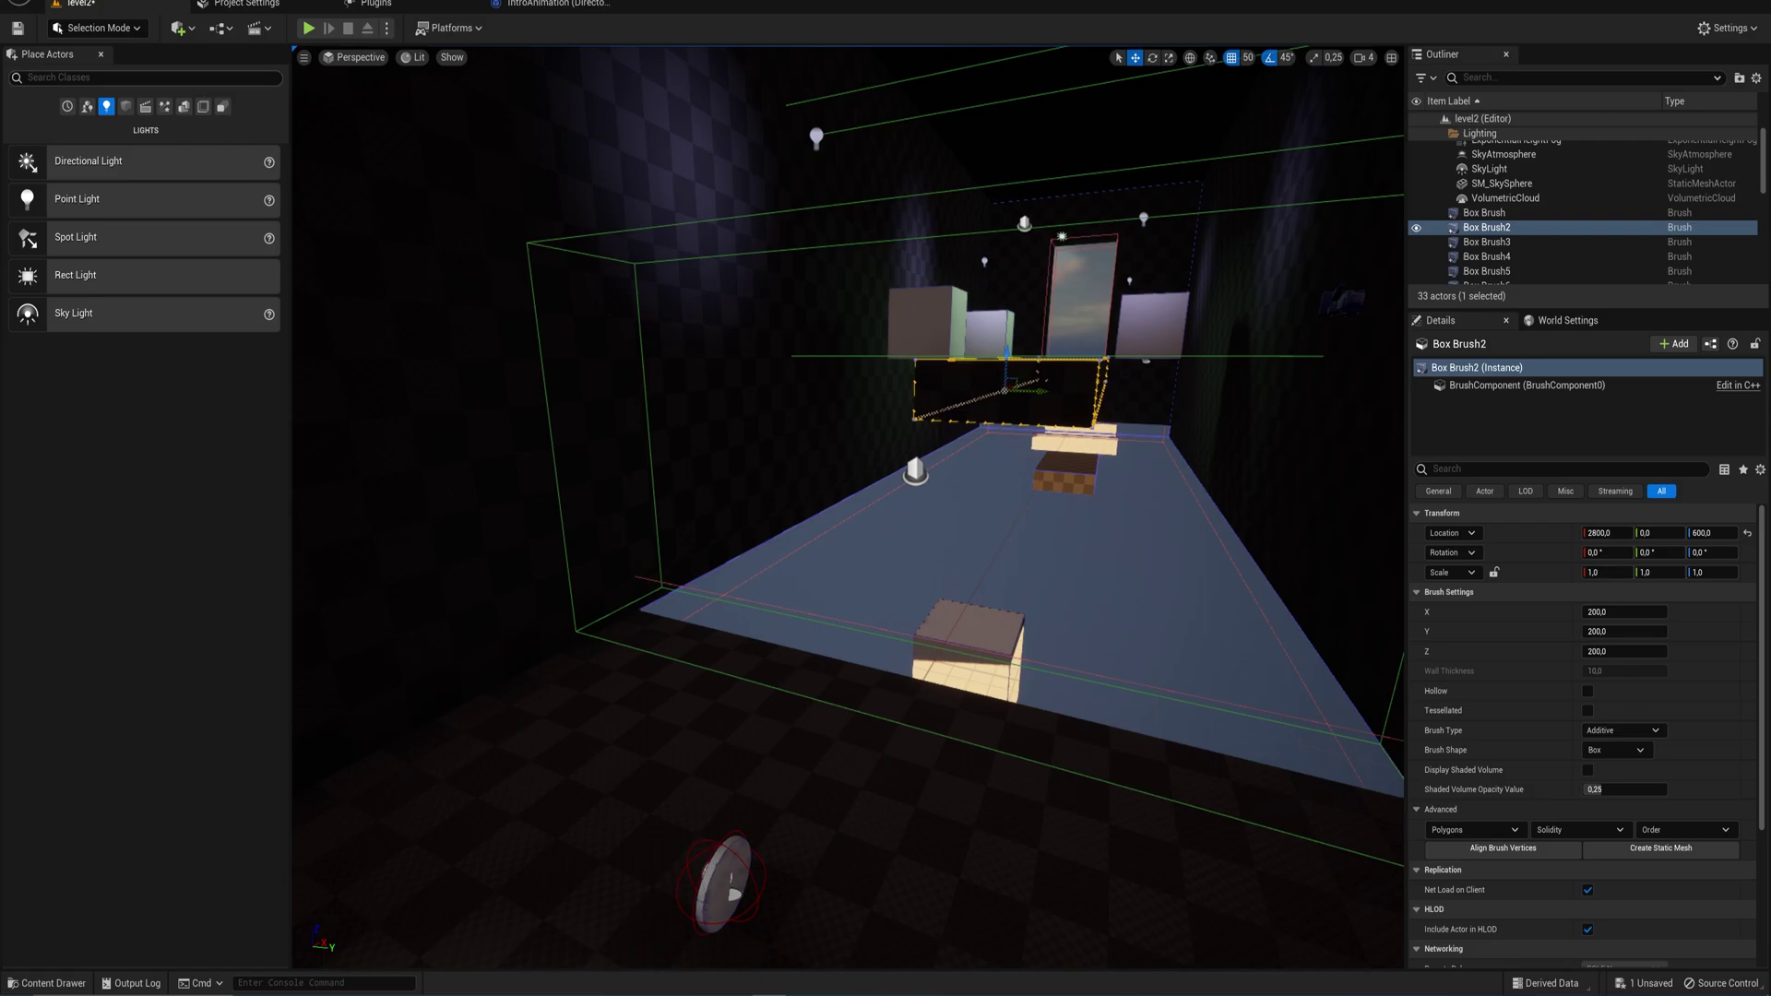
click(145, 77)
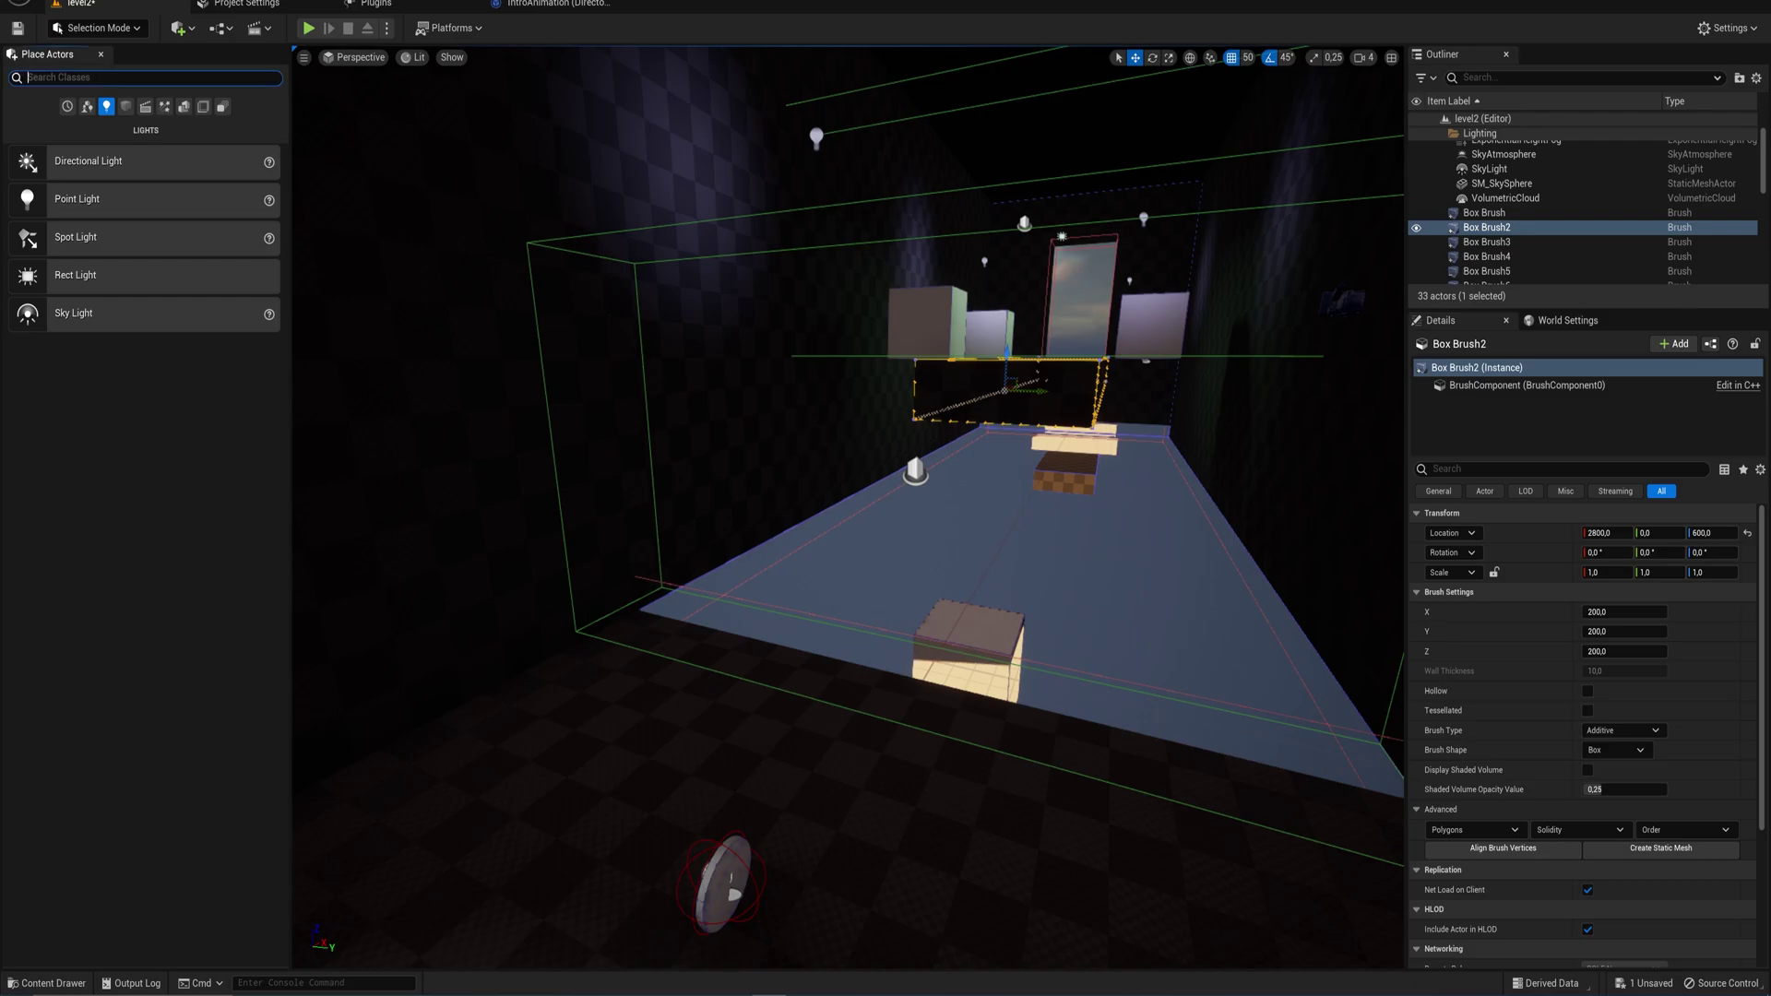